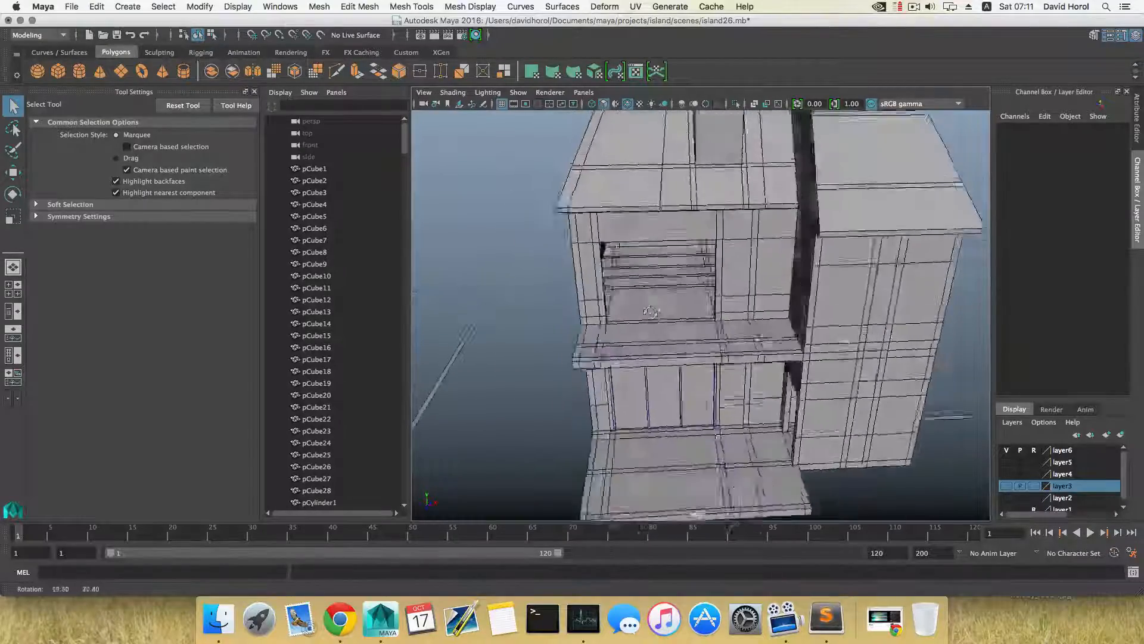
# Delete the top, front and underside faces of the balcony slab section in the inner corner beside the projecting wing.
pyautogui.scroll(5, 674, 308)
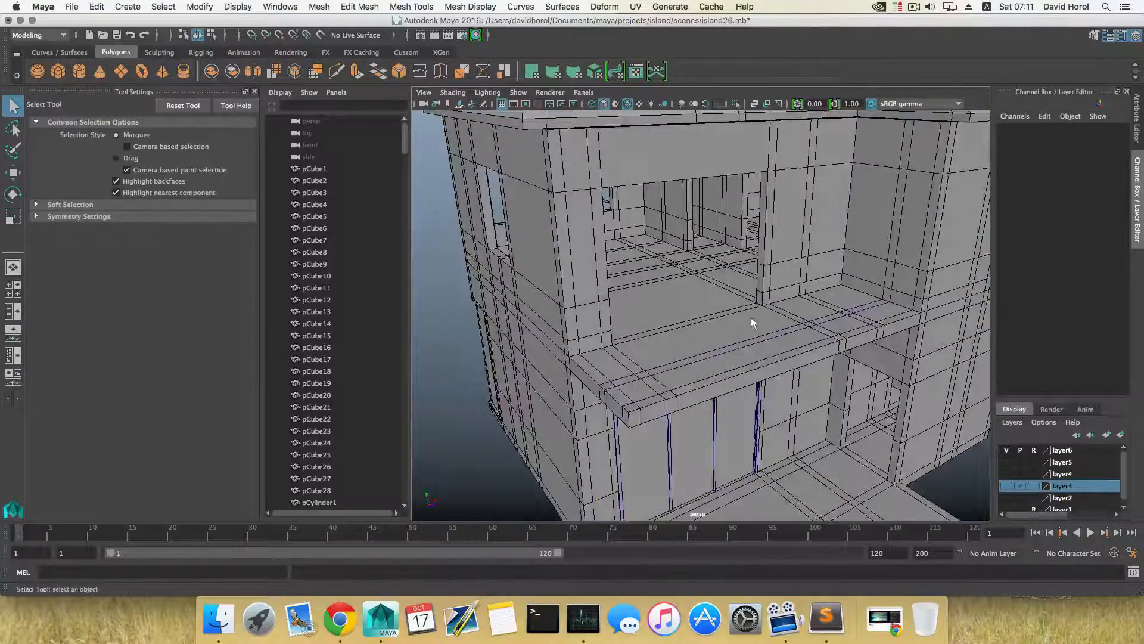
pyautogui.keyDown('alt'); pyautogui.moveTo(756, 324); pyautogui.dragTo(729, 338); pyautogui.keyUp('alt')
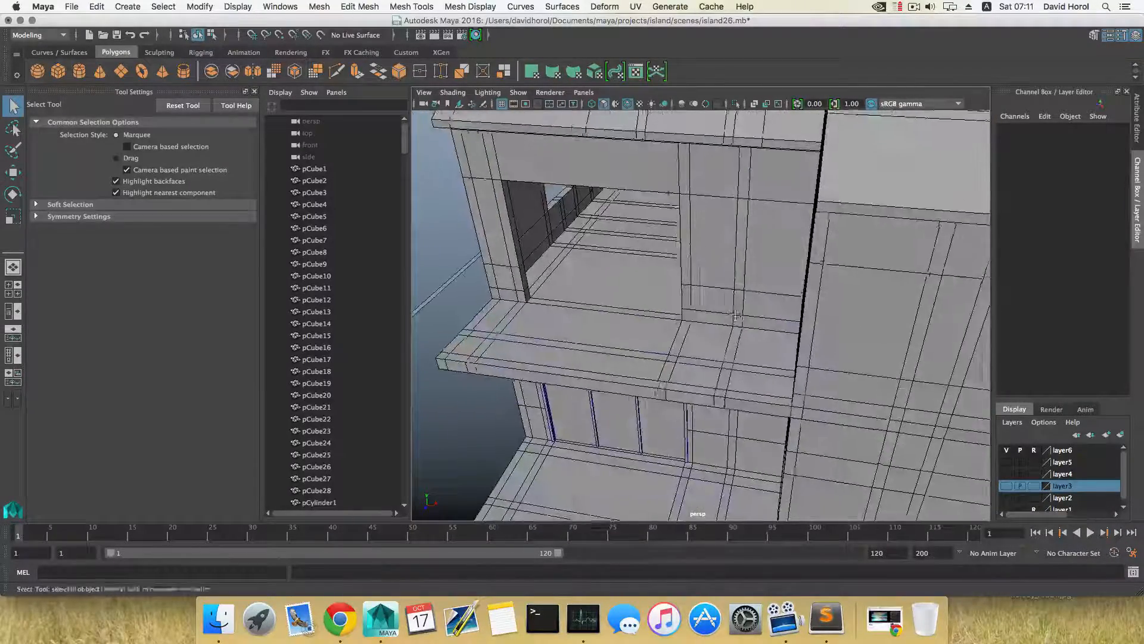
pyautogui.keyDown('alt'); pyautogui.moveTo(676, 306); pyautogui.dragTo(716, 295); pyautogui.keyUp('alt')
pyautogui.keyDown('alt'); pyautogui.moveTo(743, 323); pyautogui.dragTo(758, 296, button='middle'); pyautogui.keyUp('alt')
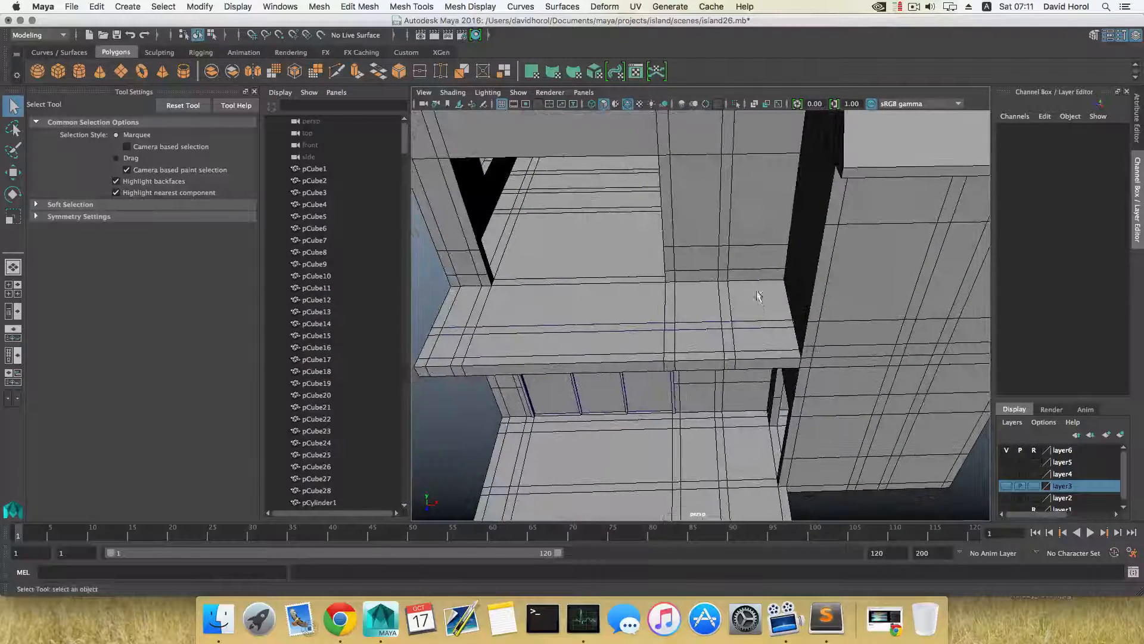
pyautogui.keyDown('alt'); pyautogui.moveTo(744, 225); pyautogui.dragTo(742, 256); pyautogui.keyUp('alt')
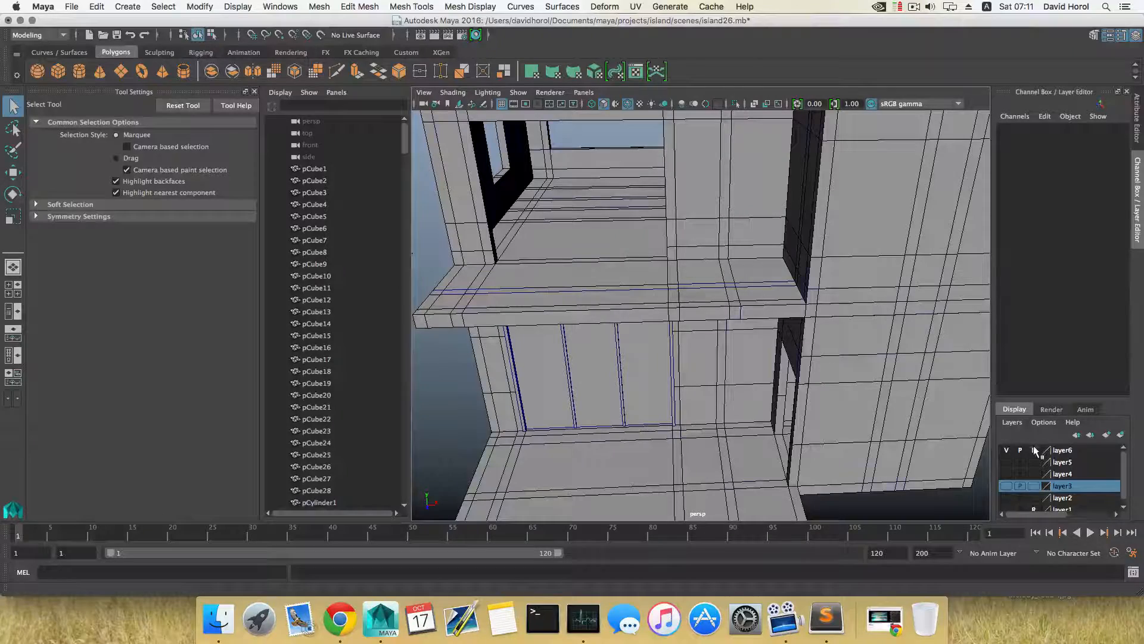
pyautogui.click(769, 180)
pyautogui.keyDown('alt'); pyautogui.moveTo(767, 235); pyautogui.dragTo(699, 245); pyautogui.keyUp('alt')
pyautogui.moveTo(698, 244); pyautogui.dragTo(697, 272, button='right')
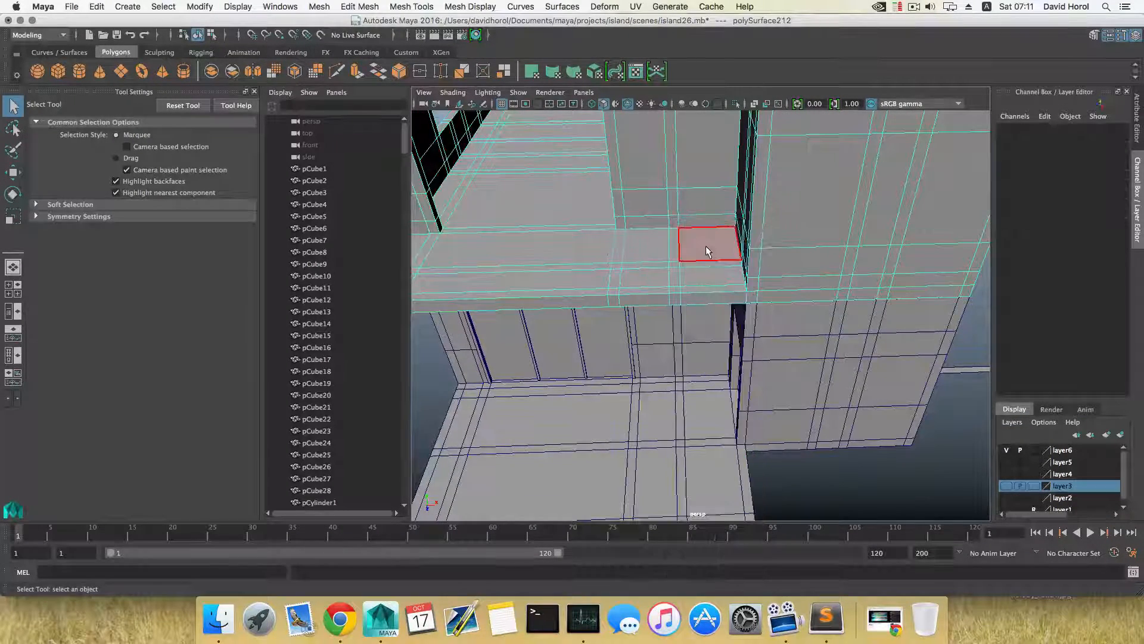
pyautogui.click(704, 249)
pyautogui.keyDown('shift'); pyautogui.click(703, 262); pyautogui.keyUp('shift')
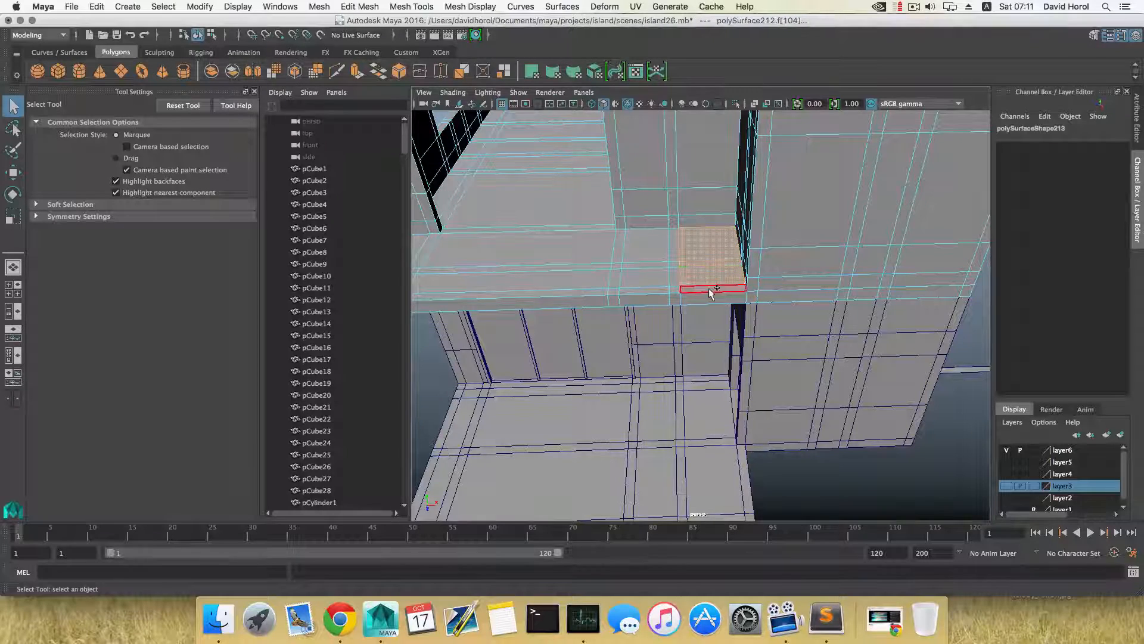
pyautogui.keyDown('shift'); pyautogui.click(708, 293); pyautogui.keyUp('shift')
pyautogui.keyDown('alt'); pyautogui.moveTo(708, 293); pyautogui.dragTo(709, 209); pyautogui.keyUp('alt')
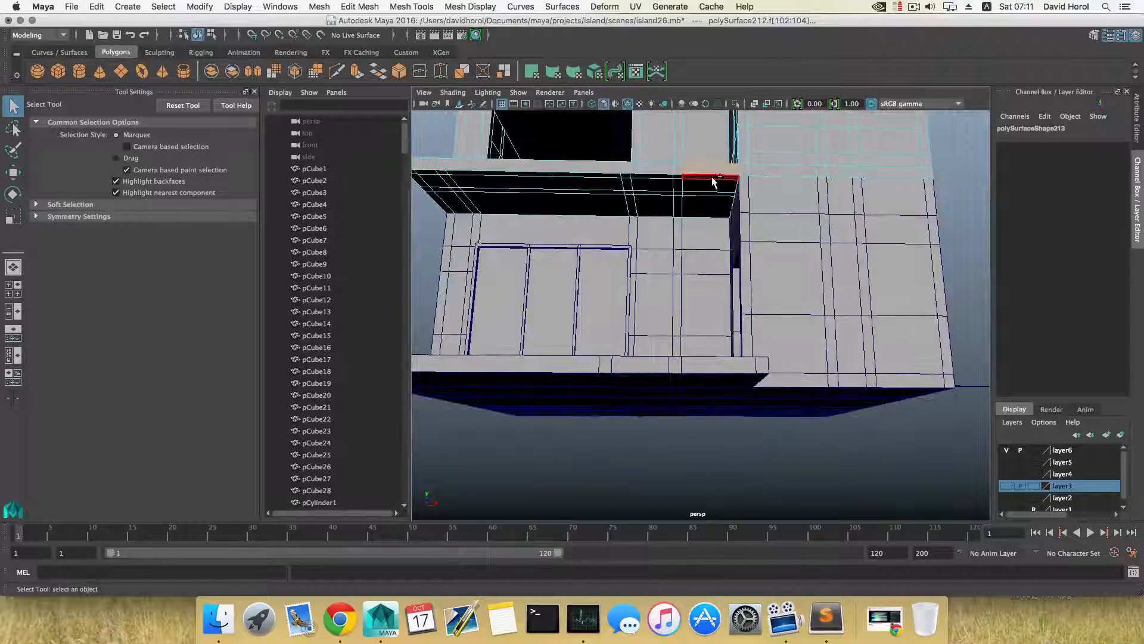
pyautogui.keyDown('shift'); pyautogui.click(712, 183); pyautogui.keyUp('shift')
pyautogui.keyDown('shift'); pyautogui.click(715, 201); pyautogui.keyUp('shift')
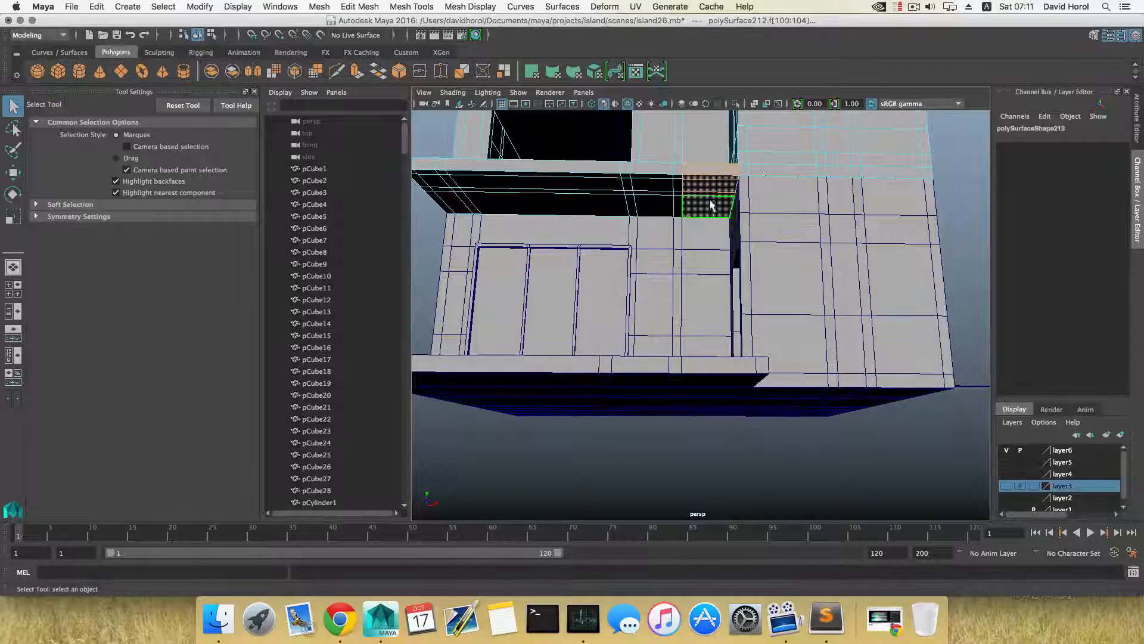
pyautogui.keyDown('alt'); pyautogui.moveTo(716, 201); pyautogui.dragTo(705, 243); pyautogui.keyUp('alt')
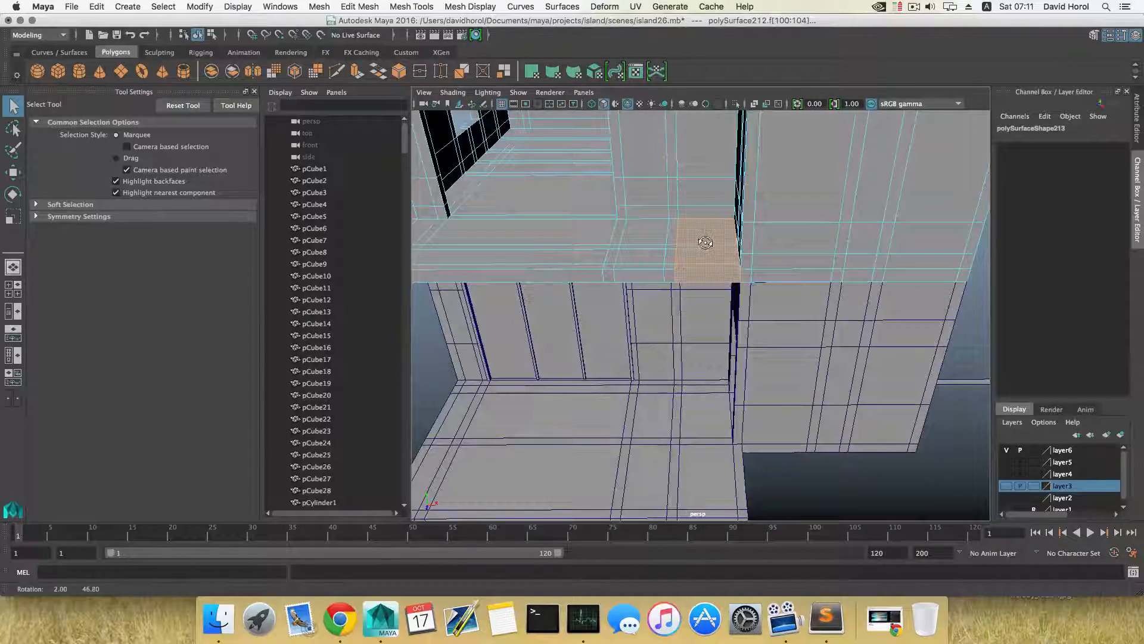
pyautogui.press('Delete')
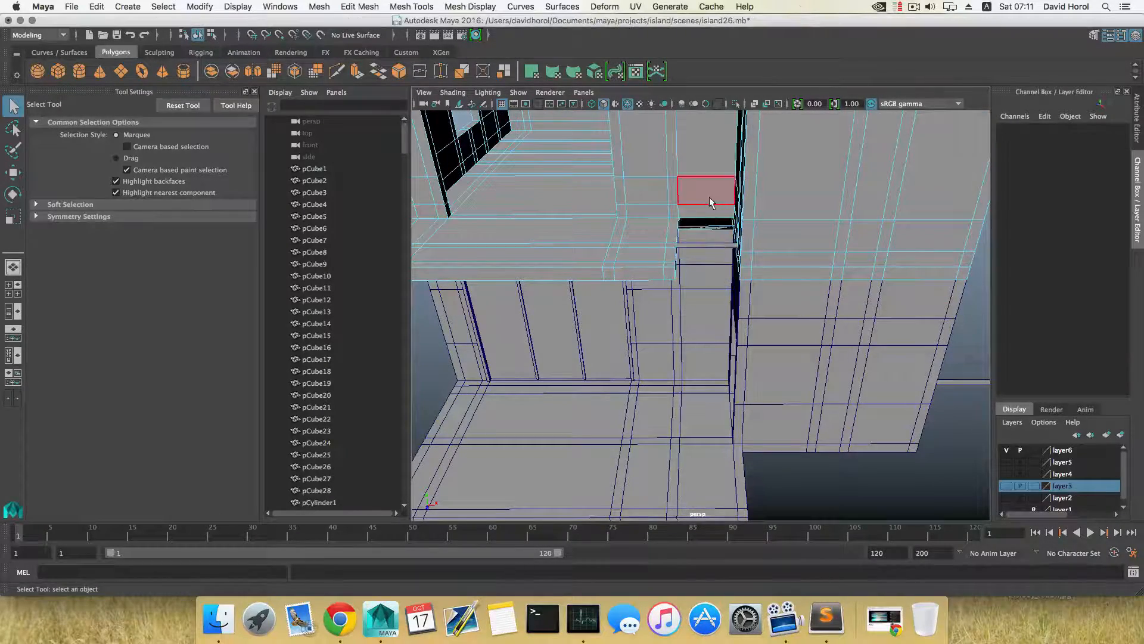
# Extrude the open border edges of the back and side walls around the gap in the balcony slab.
pyautogui.moveTo(710, 201)
pyautogui.keyDown('alt'); pyautogui.mouseDown()
pyautogui.moveTo(752, 203)
pyautogui.moveTo(702, 205)
pyautogui.mouseUp(); pyautogui.keyUp('alt')
pyautogui.moveTo(703, 205); pyautogui.dragTo(700, 177, button='right')
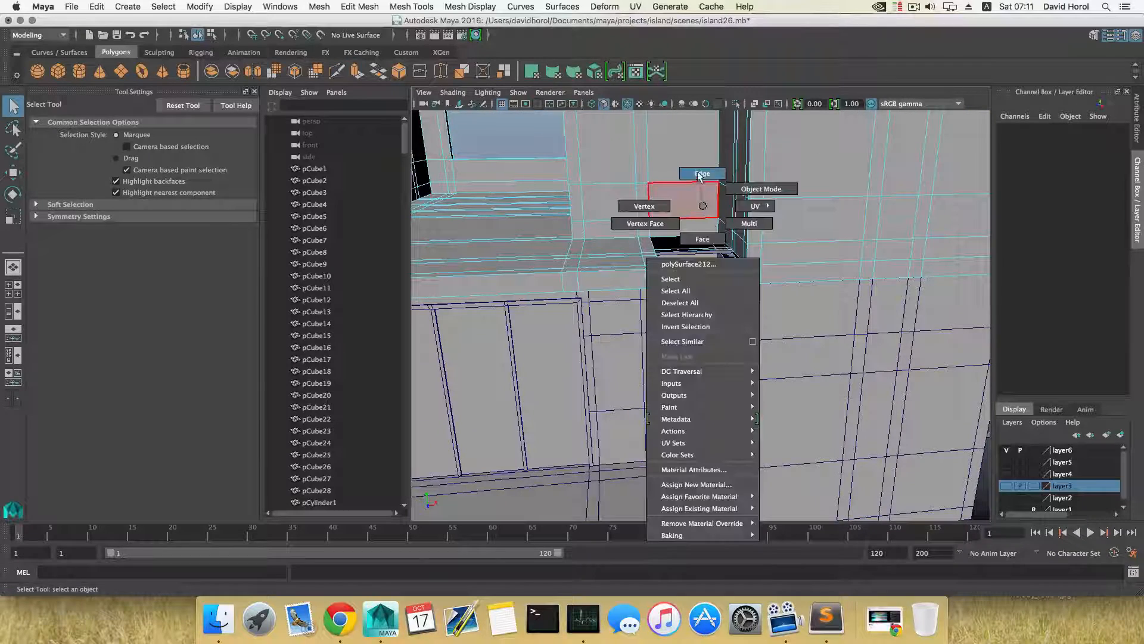
pyautogui.keyDown('alt'); pyautogui.moveTo(700, 177); pyautogui.dragTo(621, 268); pyautogui.keyUp('alt')
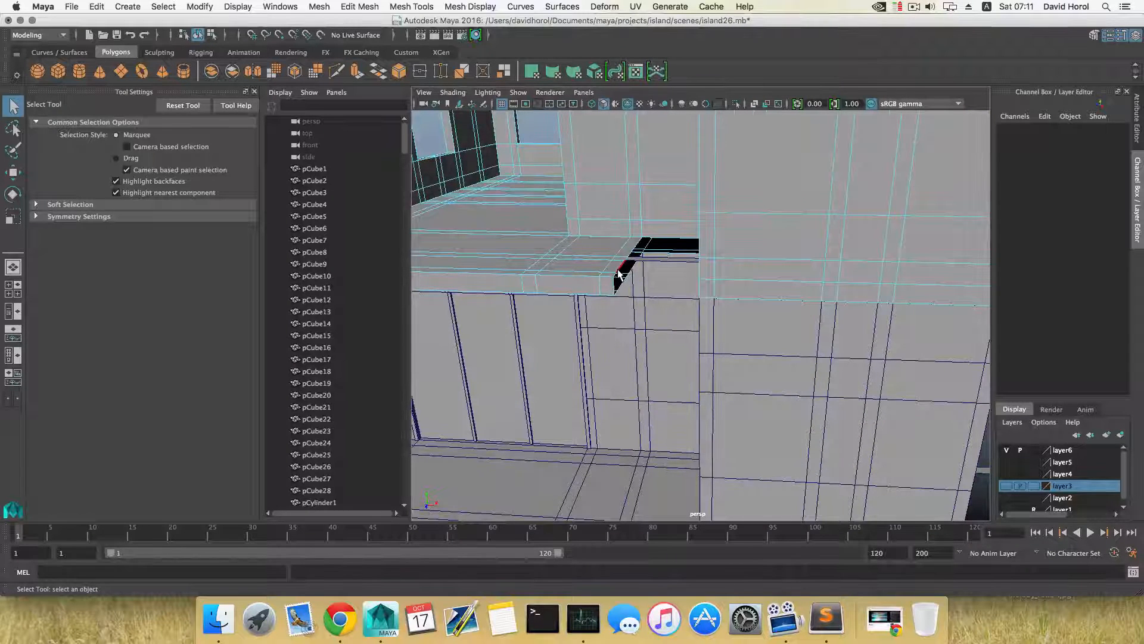
pyautogui.click(616, 278)
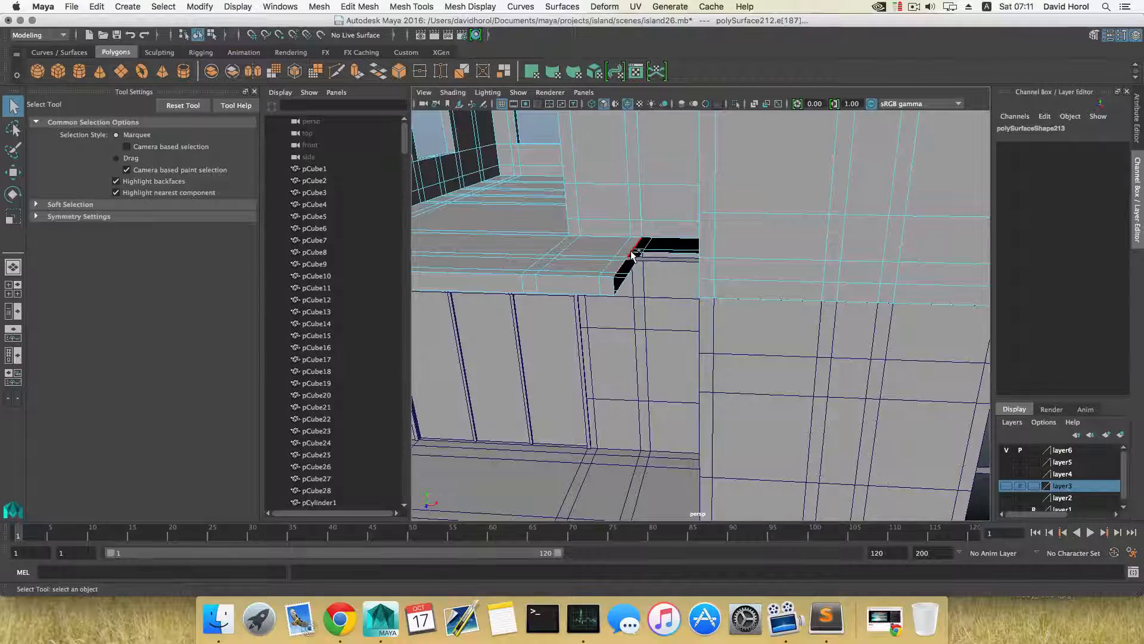
pyautogui.keyDown('alt'); pyautogui.moveTo(632, 255); pyautogui.dragTo(685, 227); pyautogui.keyUp('alt')
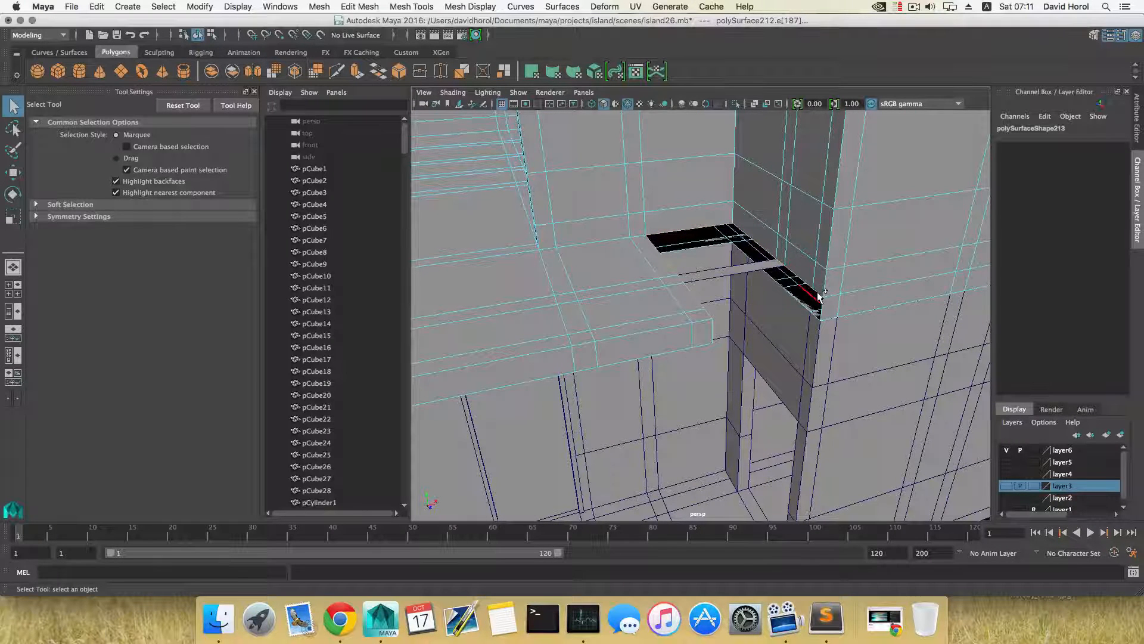
pyautogui.keyDown('alt'); pyautogui.moveTo(809, 289); pyautogui.dragTo(631, 260); pyautogui.keyUp('alt')
pyautogui.keyDown('alt'); pyautogui.moveTo(631, 259); pyautogui.dragTo(625, 253, button='middle'); pyautogui.keyUp('alt')
pyautogui.keyDown('alt'); pyautogui.moveTo(625, 253); pyautogui.dragTo(638, 258); pyautogui.keyUp('alt')
pyautogui.keyDown('alt'); pyautogui.moveTo(638, 258); pyautogui.dragTo(646, 271, button='middle'); pyautogui.keyUp('alt')
pyautogui.keyDown('alt'); pyautogui.moveTo(645, 271); pyautogui.dragTo(644, 268); pyautogui.keyUp('alt')
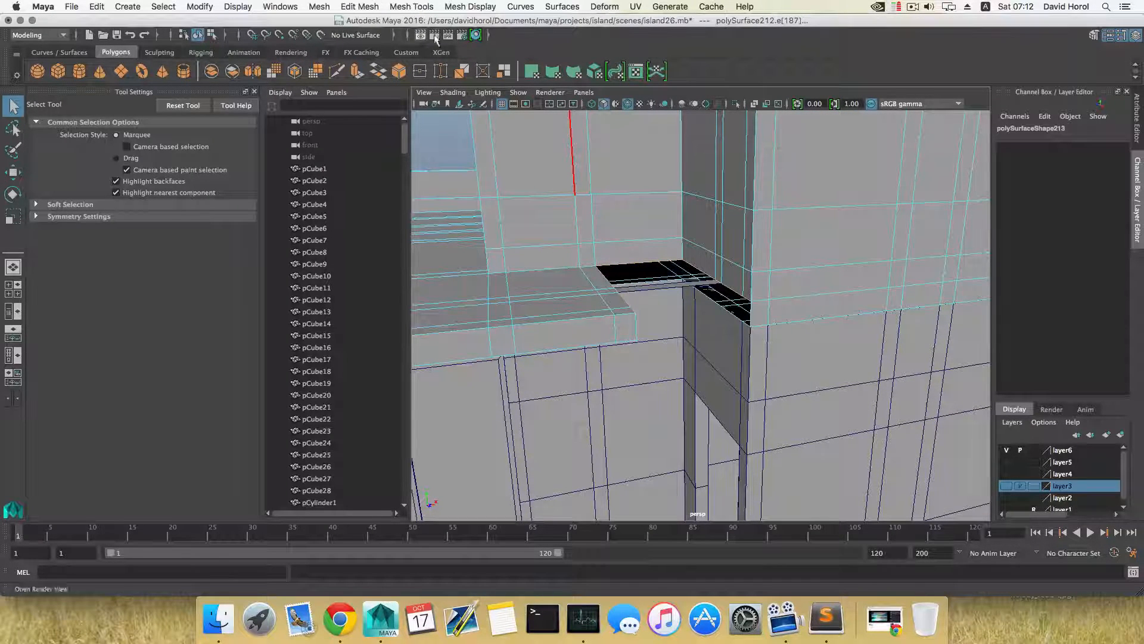
pyautogui.click(360, 72)
pyautogui.keyDown('alt'); pyautogui.moveTo(725, 275); pyautogui.dragTo(711, 272); pyautogui.keyUp('alt')
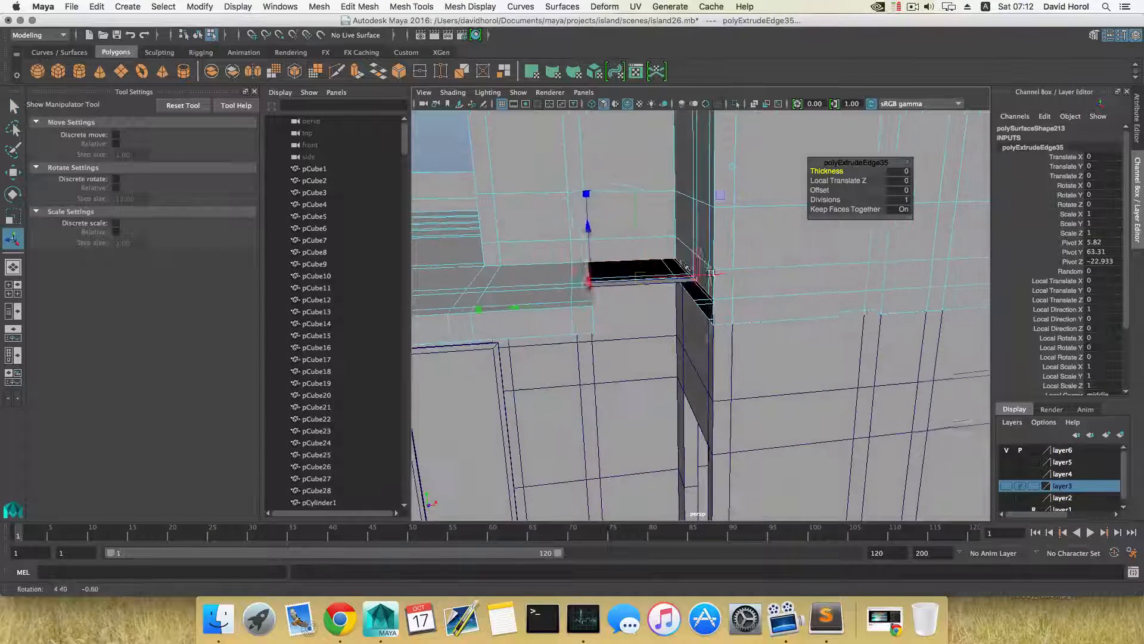
# Move the extruded wall edges straight down, snapping them to a vertex at the level of the slab's underside.
pyautogui.press('w')
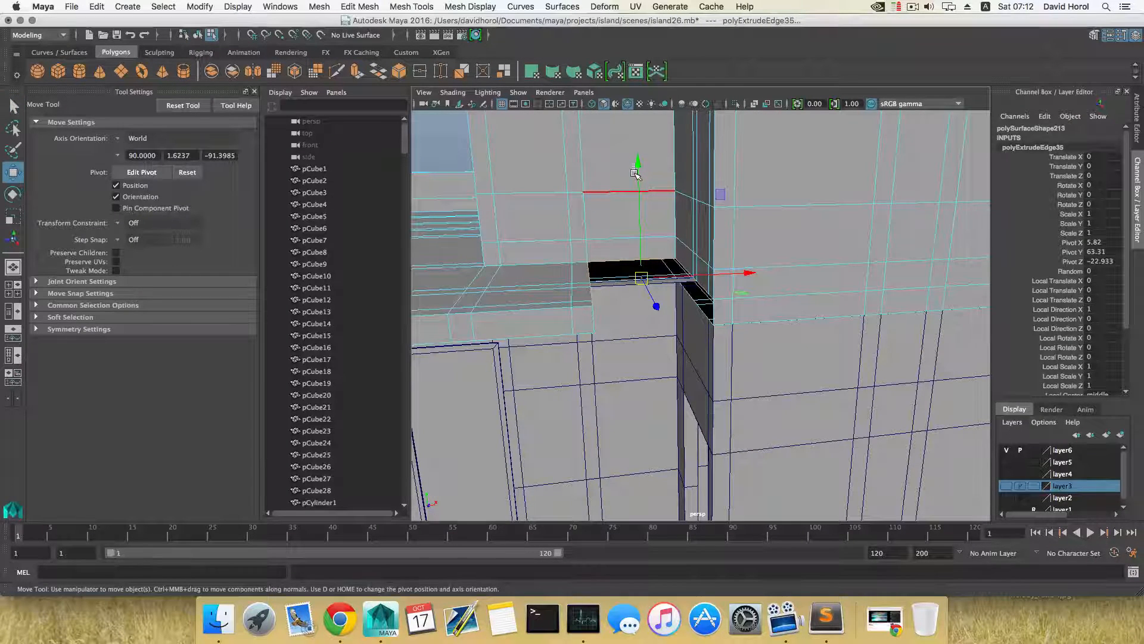
pyautogui.press('z')
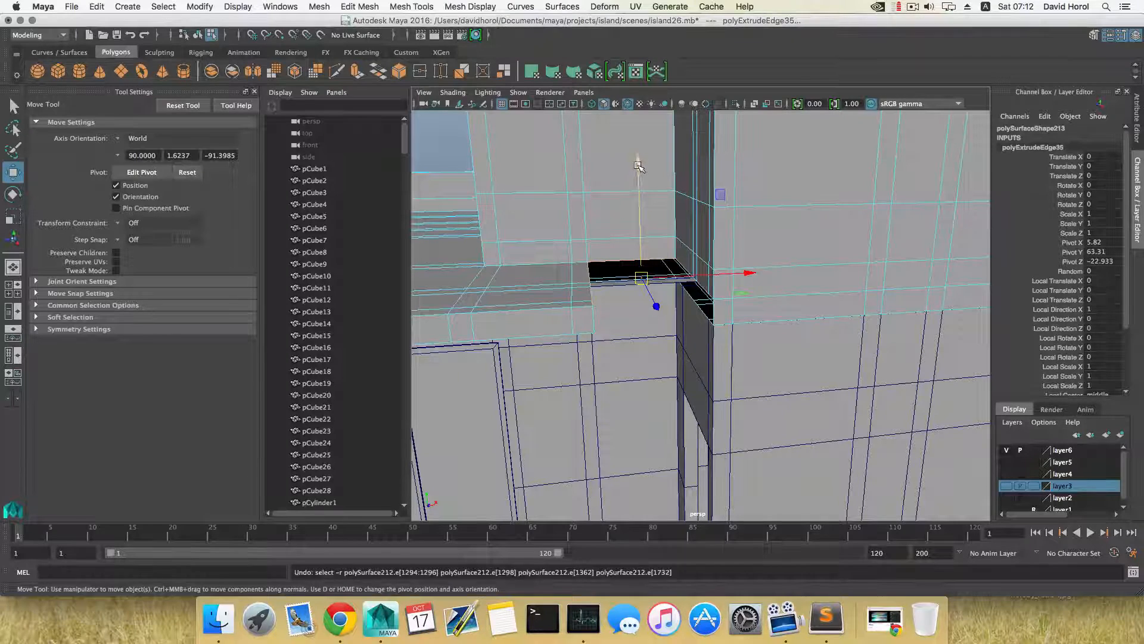
pyautogui.moveTo(639, 166); pyautogui.dragTo(638, 188)
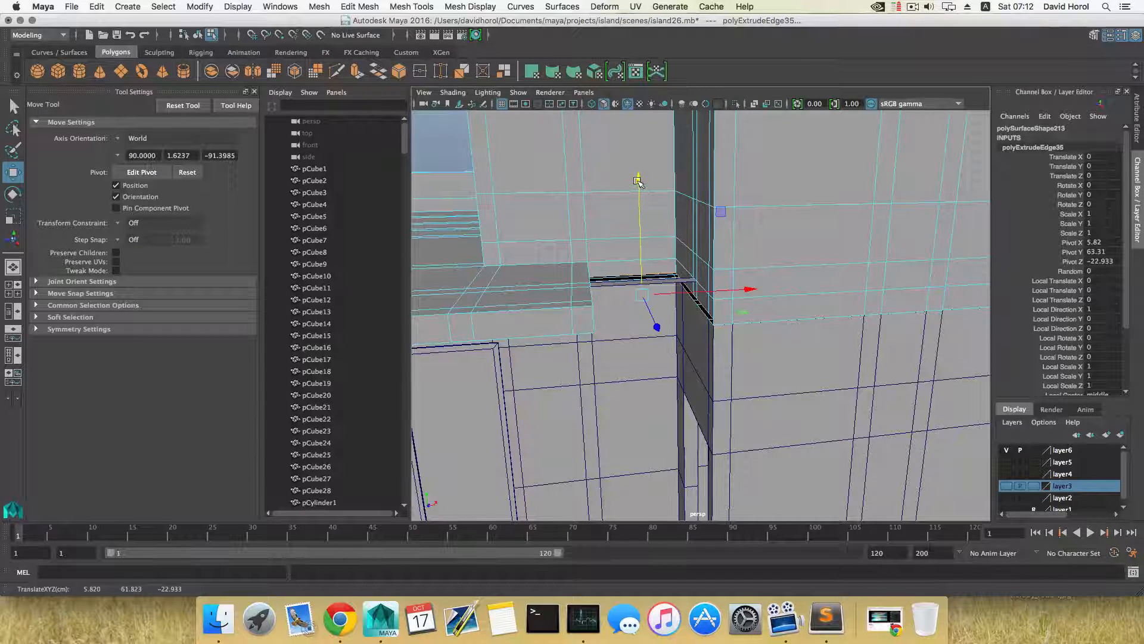
pyautogui.press('v')
pyautogui.moveTo(638, 181); pyautogui.dragTo(723, 221)
# Merge the vertices along the extended wall edges in the balcony corner, deselecting those elsewhere on the house first.
pyautogui.moveTo(726, 218); pyautogui.dragTo(674, 221, button='right')
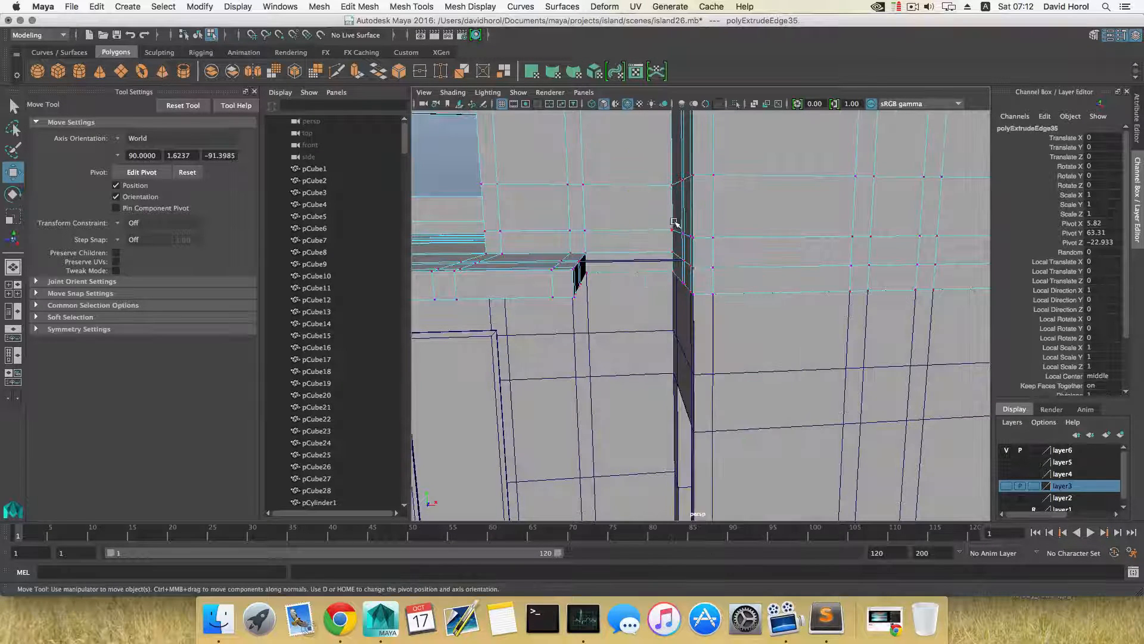
pyautogui.keyDown('alt'); pyautogui.moveTo(674, 221); pyautogui.dragTo(701, 289); pyautogui.keyUp('alt')
pyautogui.keyDown('alt'); pyautogui.moveTo(607, 279); pyautogui.dragTo(646, 271); pyautogui.keyUp('alt')
pyautogui.scroll(-10, 646, 272)
pyautogui.moveTo(555, 269)
pyautogui.keyDown('alt'); pyautogui.mouseDown()
pyautogui.moveTo(658, 243)
pyautogui.moveTo(558, 272)
pyautogui.mouseUp(); pyautogui.keyUp('alt')
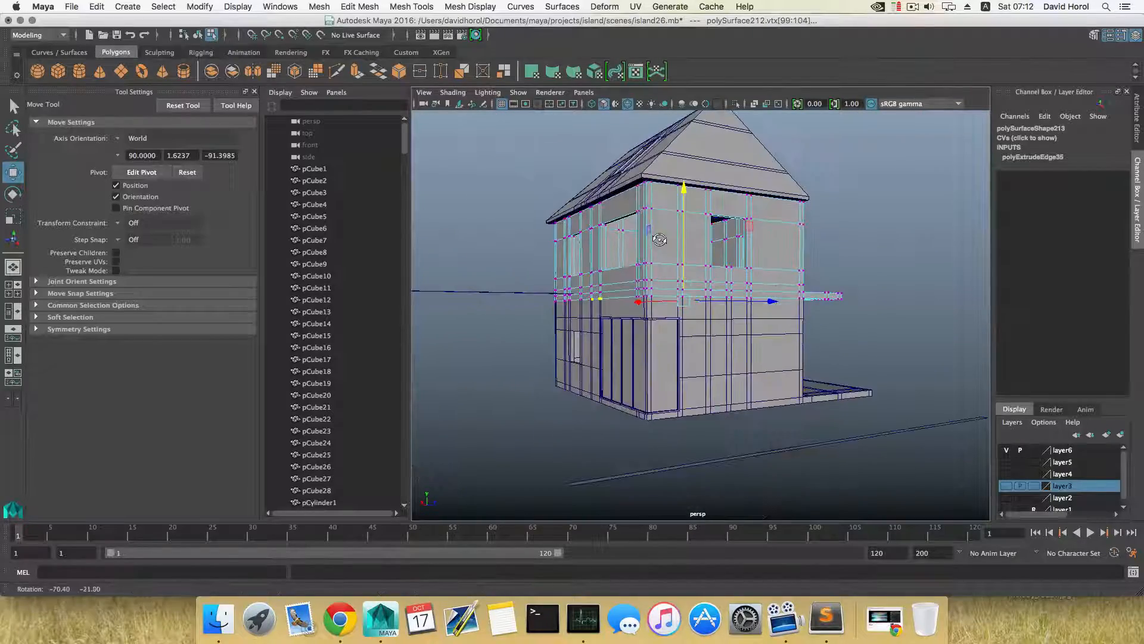
pyautogui.keyDown('alt'); pyautogui.moveTo(625, 343); pyautogui.dragTo(740, 340); pyautogui.keyUp('alt')
pyautogui.scroll(5, 528, 305)
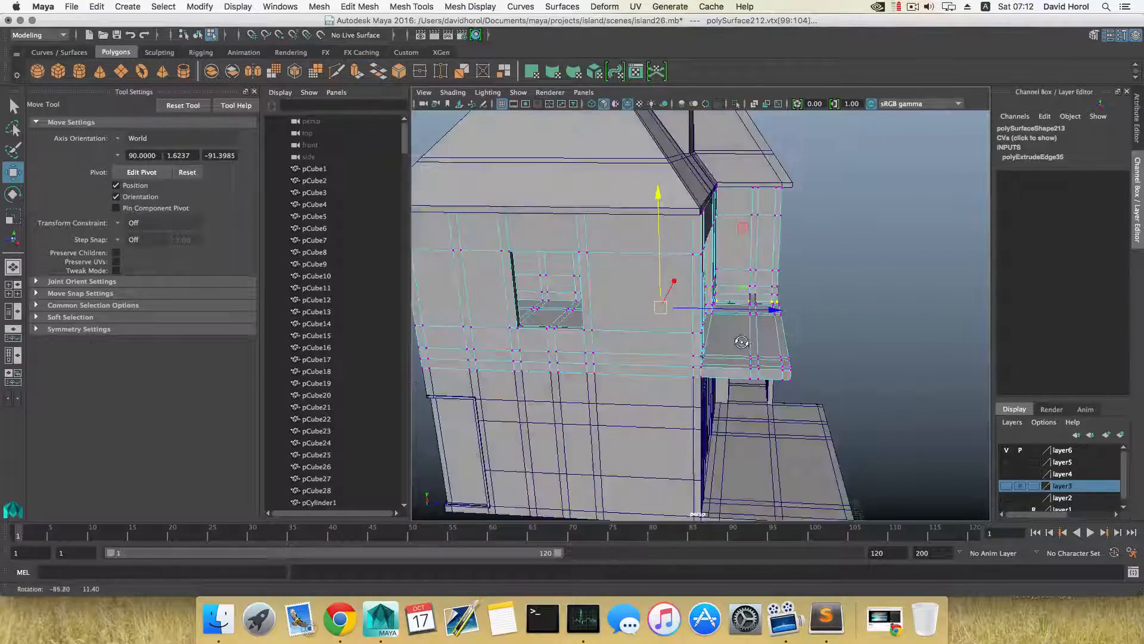
pyautogui.scroll(-10, 741, 339)
pyautogui.moveTo(650, 387); pyautogui.dragTo(704, 438)
pyautogui.keyDown('alt'); pyautogui.moveTo(689, 393); pyautogui.dragTo(562, 387); pyautogui.keyUp('alt')
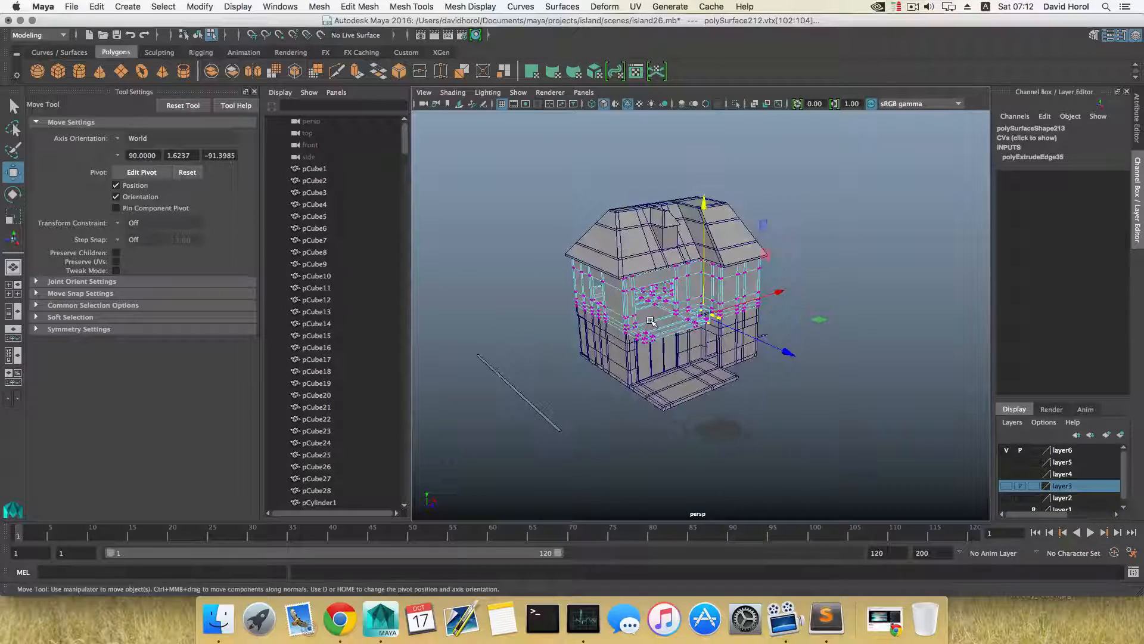
pyautogui.keyDown('shift'); pyautogui.moveTo(654, 325); pyautogui.dragTo(677, 323); pyautogui.keyUp('shift')
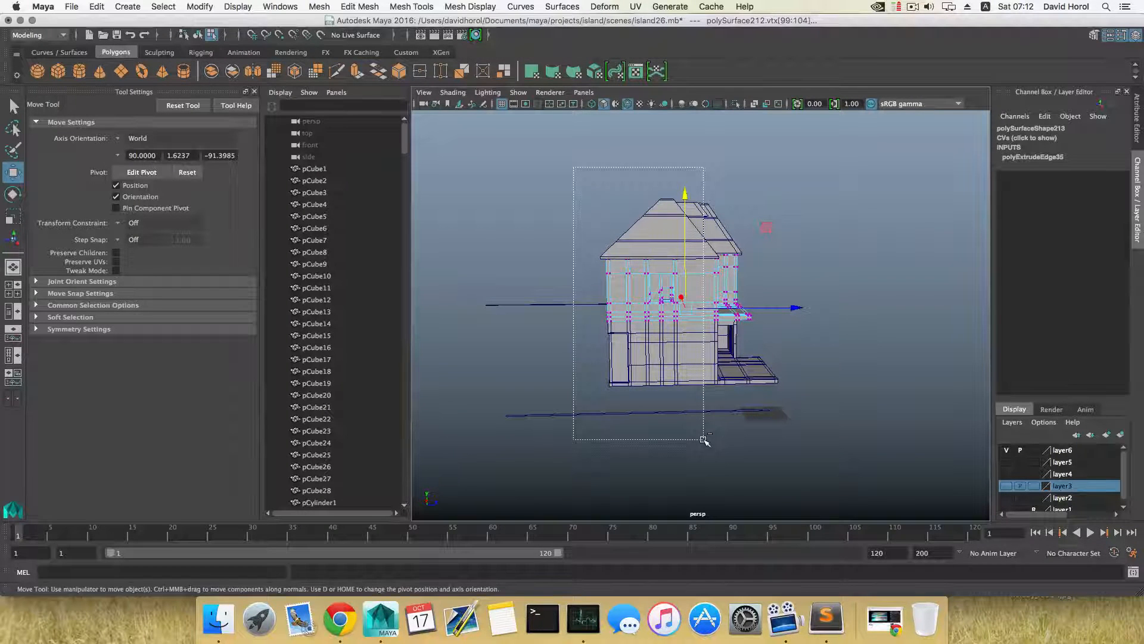
pyautogui.keyDown('ctrl'); pyautogui.moveTo(703, 440); pyautogui.dragTo(704, 441); pyautogui.keyUp('ctrl')
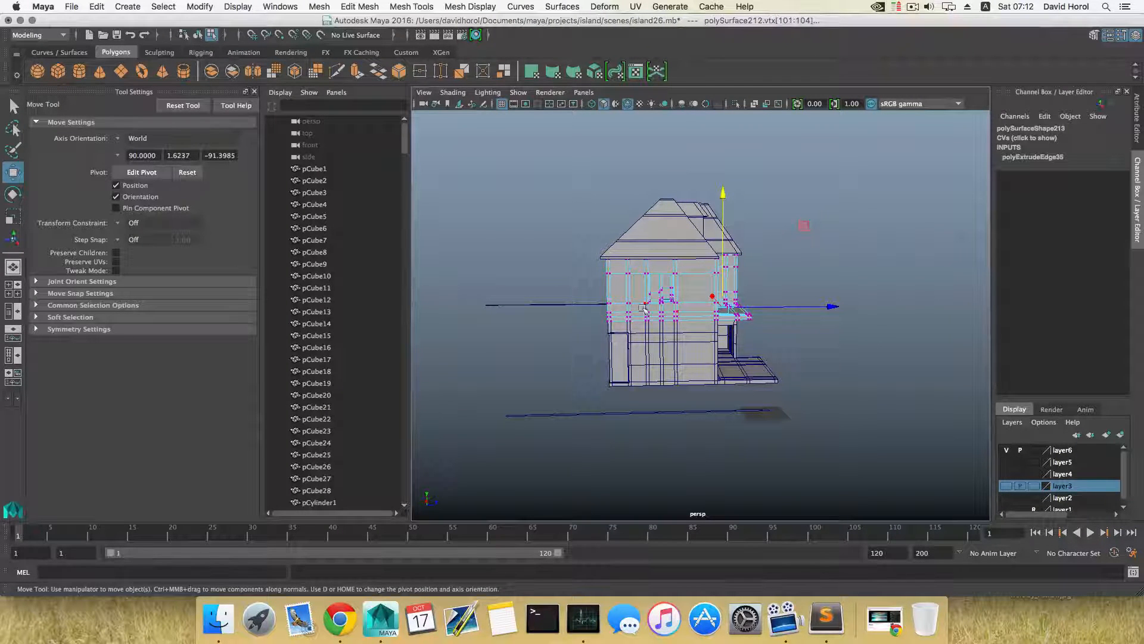
pyautogui.keyDown('alt'); pyautogui.moveTo(643, 308); pyautogui.dragTo(560, 341); pyautogui.keyUp('alt')
pyautogui.scroll(5, 715, 320)
pyautogui.keyDown('alt'); pyautogui.moveTo(719, 320); pyautogui.dragTo(676, 320, button='middle'); pyautogui.keyUp('alt')
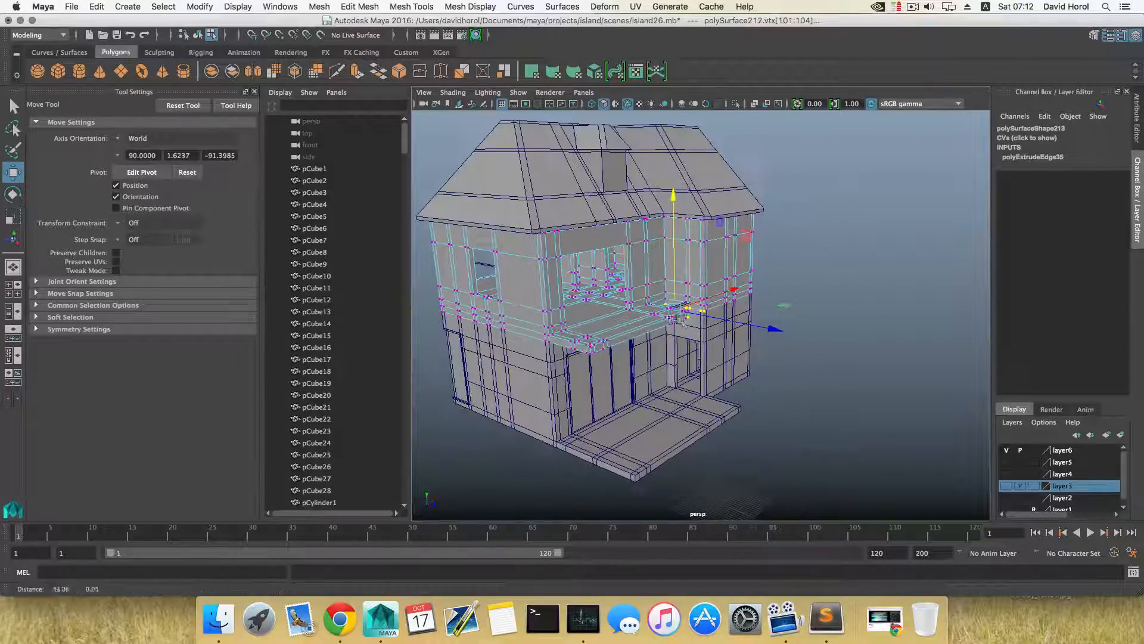
pyautogui.keyDown('alt'); pyautogui.moveTo(676, 320); pyautogui.dragTo(621, 358); pyautogui.keyUp('alt')
pyautogui.scroll(5, 656, 307)
pyautogui.scroll(5, 692, 372)
pyautogui.keyDown('alt'); pyautogui.moveTo(692, 372); pyautogui.dragTo(610, 344); pyautogui.keyUp('alt')
pyautogui.keyDown('alt'); pyautogui.moveTo(626, 387); pyautogui.dragTo(599, 356); pyautogui.keyUp('alt')
pyautogui.keyDown('alt'); pyautogui.moveTo(525, 337); pyautogui.dragTo(537, 379); pyautogui.keyUp('alt')
pyautogui.scroll(-4, 714, 386)
pyautogui.scroll(5, 587, 384)
pyautogui.click(360, 7)
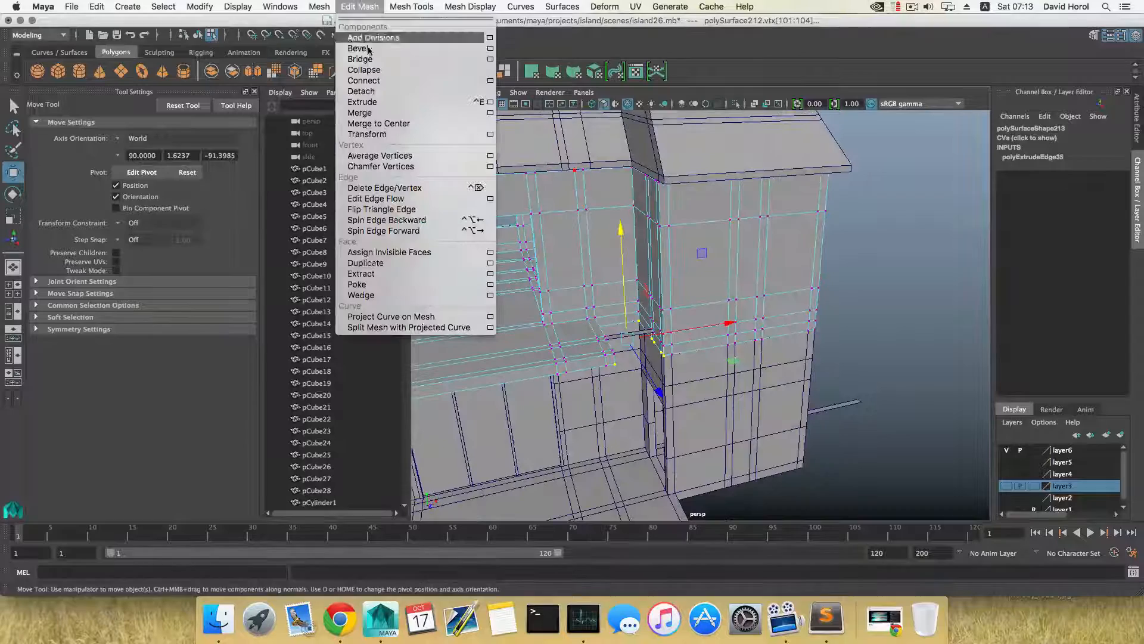
pyautogui.click(388, 113)
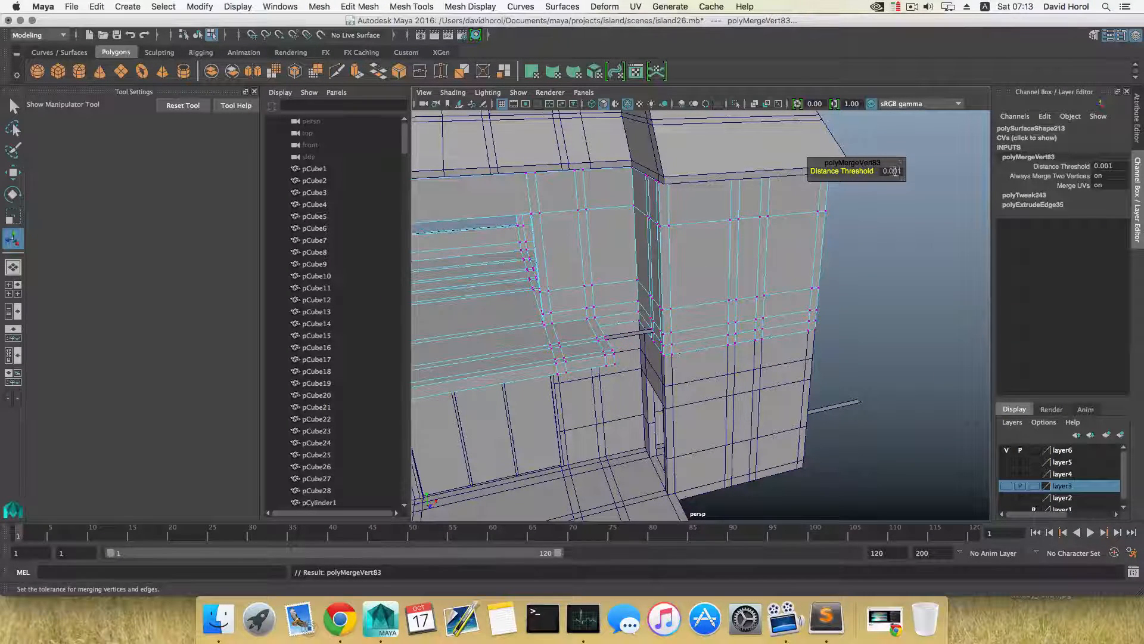
# Extrude the upper floor's edge faces from the balcony slab's outer corner back along the side wall, and pull them outward along X.
pyautogui.moveTo(733, 271)
pyautogui.keyDown('alt'); pyautogui.mouseDown()
pyautogui.moveTo(653, 273)
pyautogui.moveTo(824, 259)
pyautogui.moveTo(720, 285)
pyautogui.mouseUp(); pyautogui.keyUp('alt')
pyautogui.press('F8')
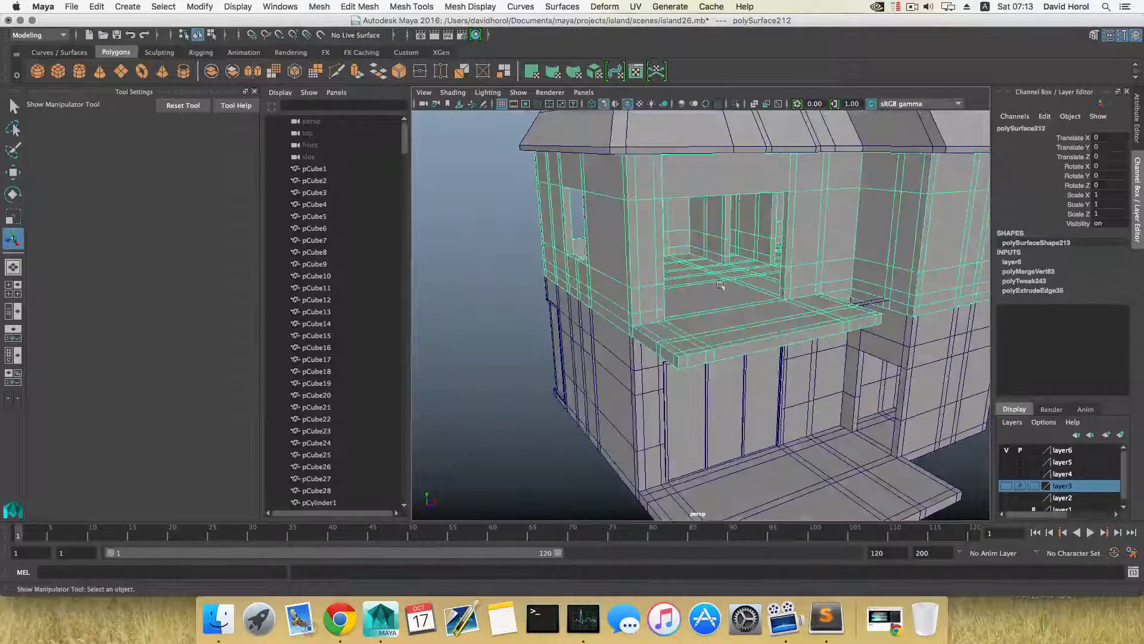
pyautogui.moveTo(607, 289); pyautogui.dragTo(611, 325, button='right')
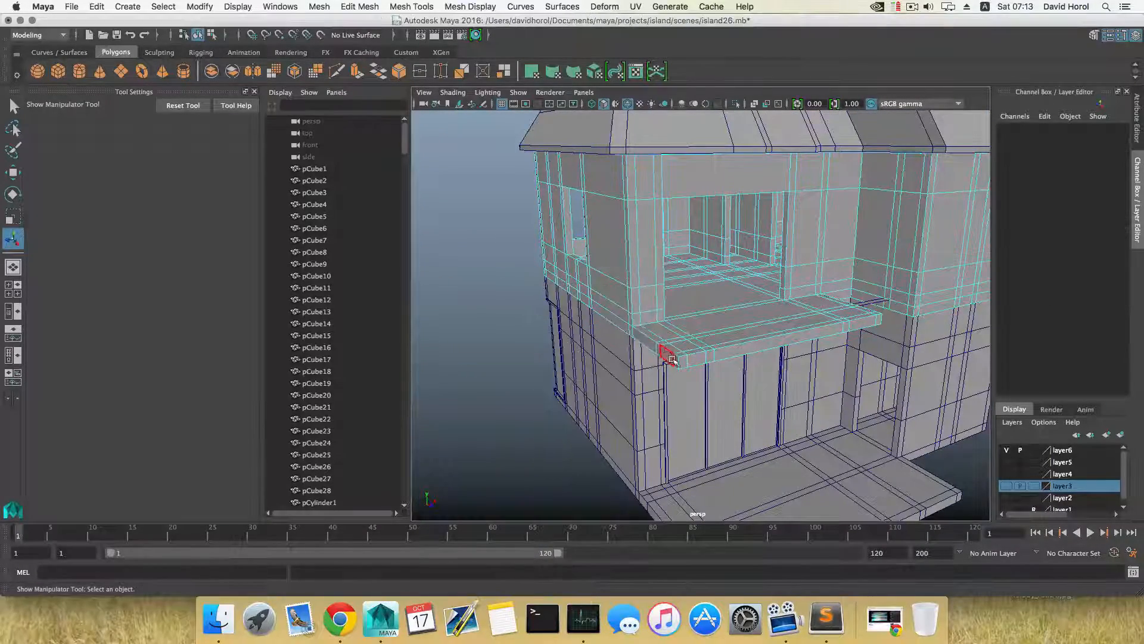
pyautogui.click(666, 356)
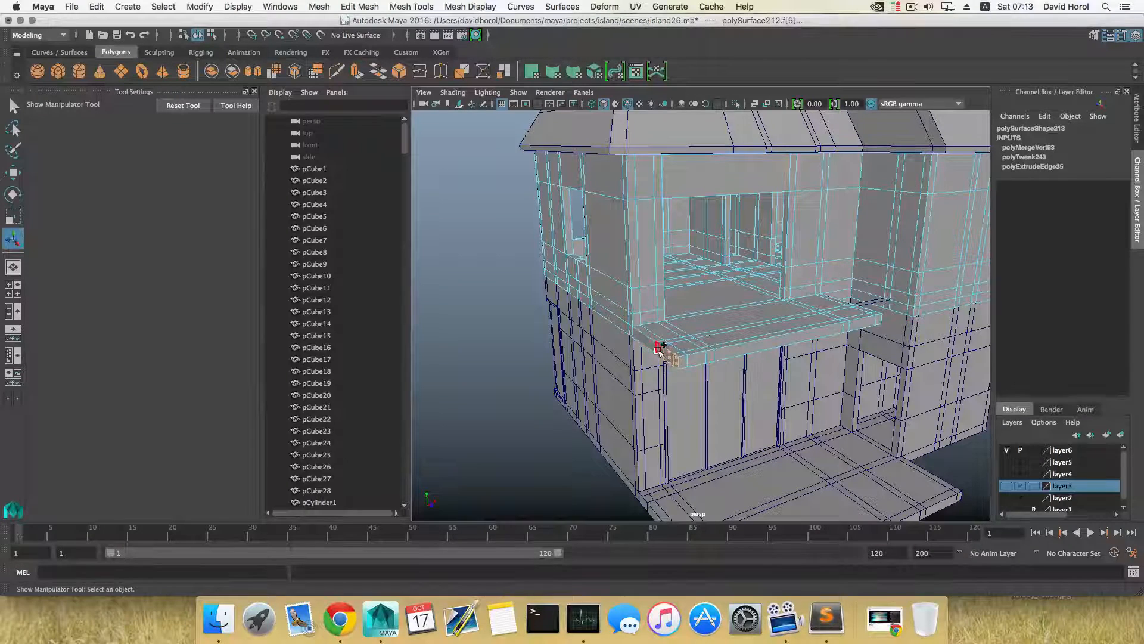
pyautogui.keyDown('shift'); pyautogui.click(642, 341); pyautogui.keyUp('shift')
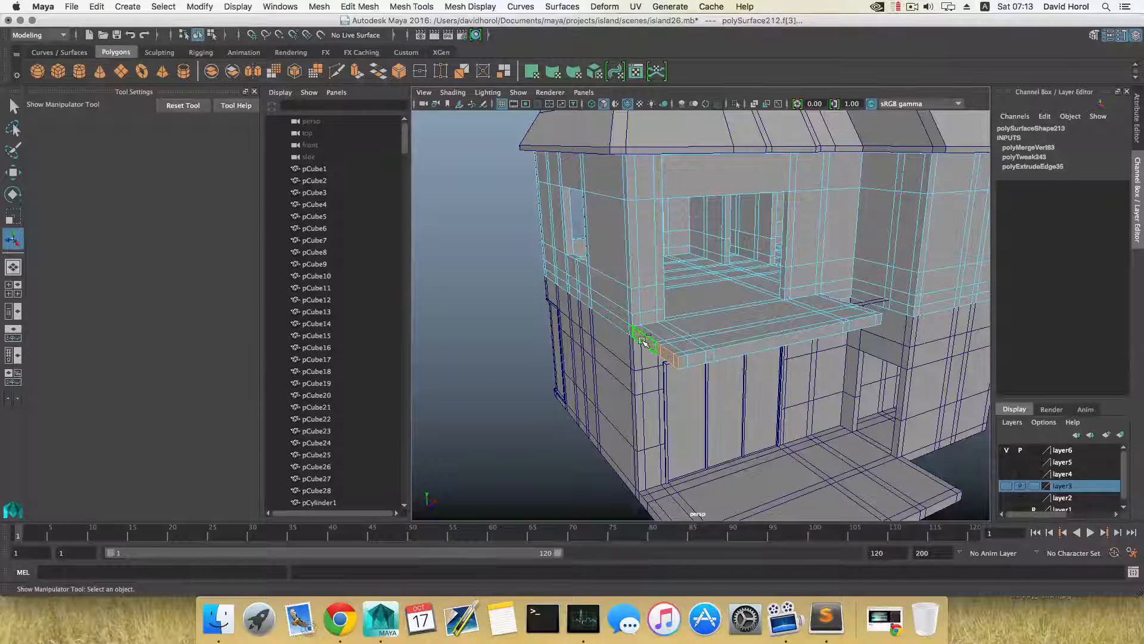
pyautogui.keyDown('shift'); pyautogui.click(642, 340); pyautogui.keyUp('shift')
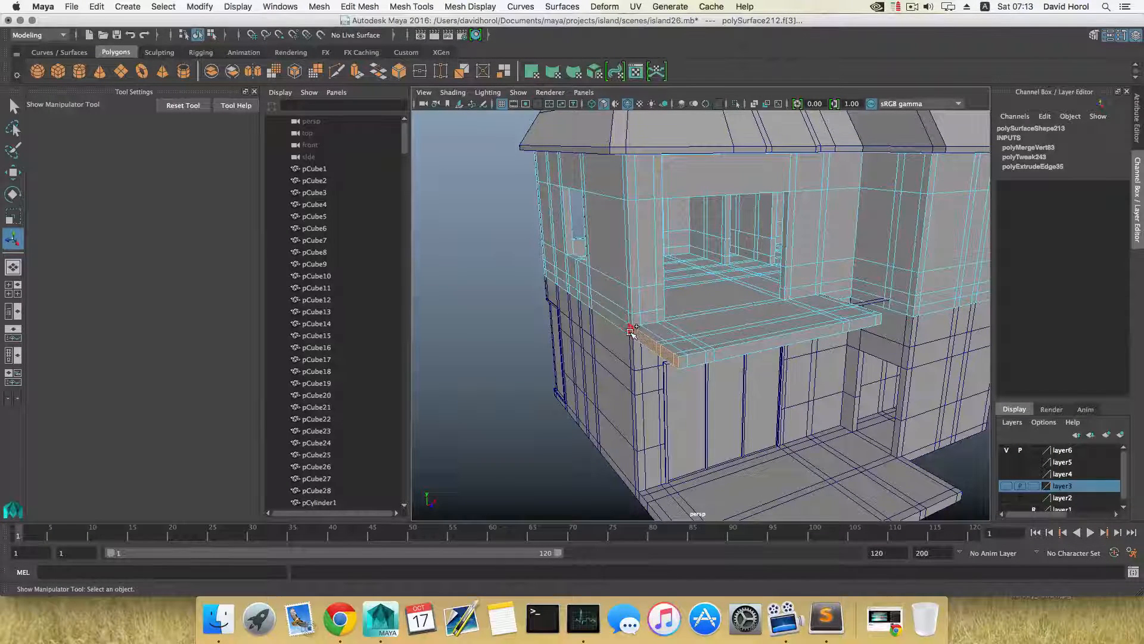
pyautogui.keyDown('alt'); pyautogui.moveTo(623, 328); pyautogui.dragTo(630, 326); pyautogui.keyUp('alt')
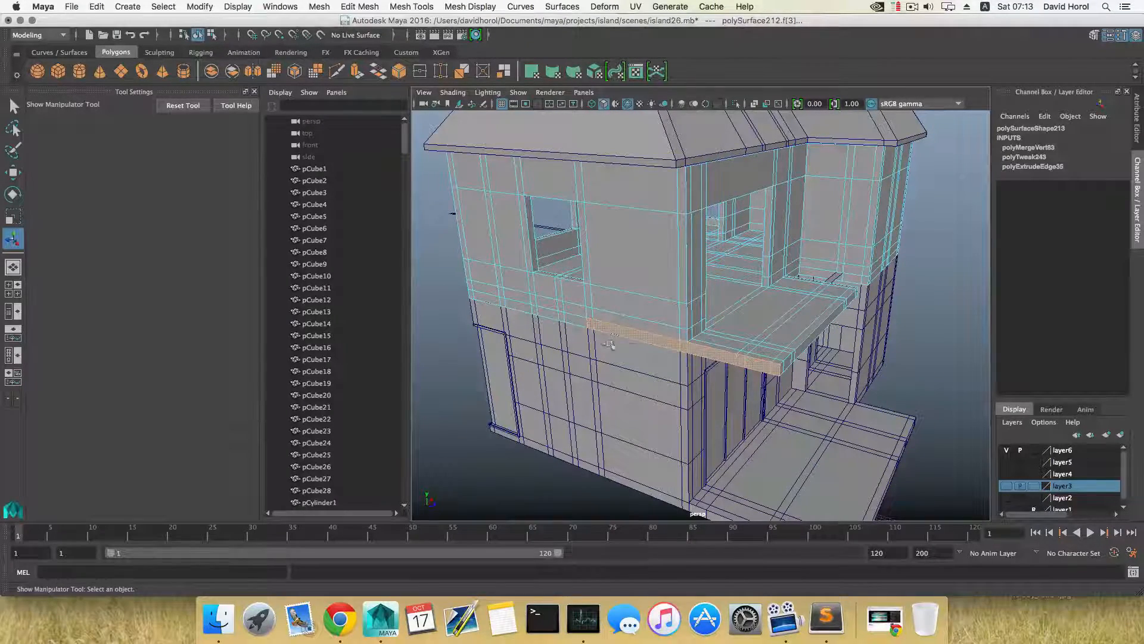
pyautogui.keyDown('alt'); pyautogui.moveTo(610, 344); pyautogui.dragTo(576, 355); pyautogui.keyUp('alt')
pyautogui.scroll(-5, 663, 348)
pyautogui.scroll(3, 728, 338)
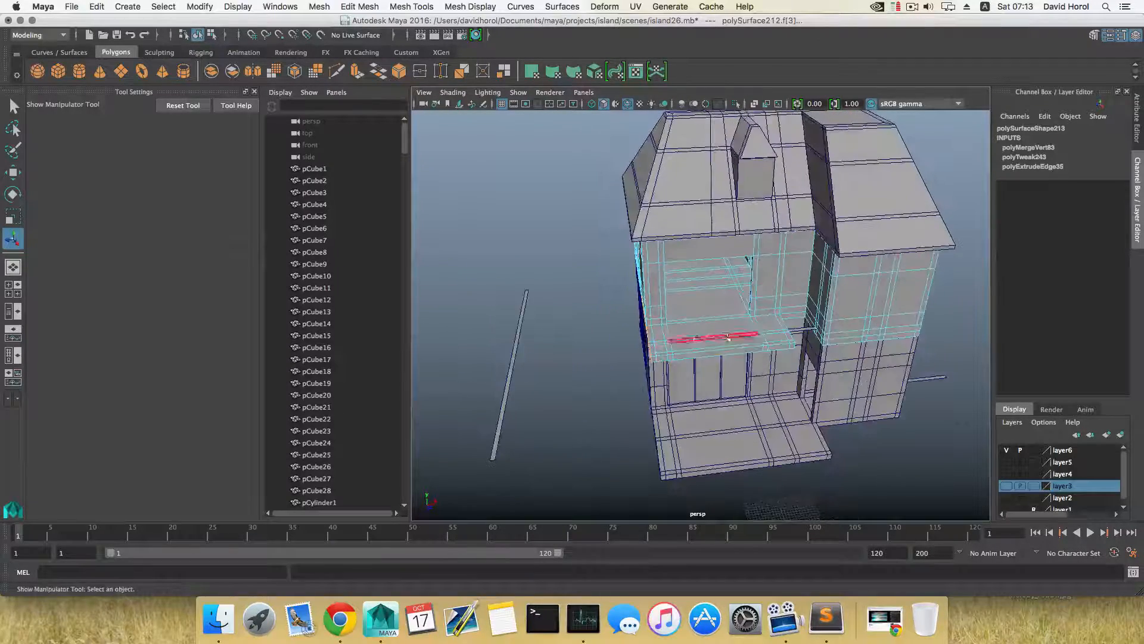
pyautogui.keyDown('alt'); pyautogui.moveTo(647, 338); pyautogui.dragTo(670, 337); pyautogui.keyUp('alt')
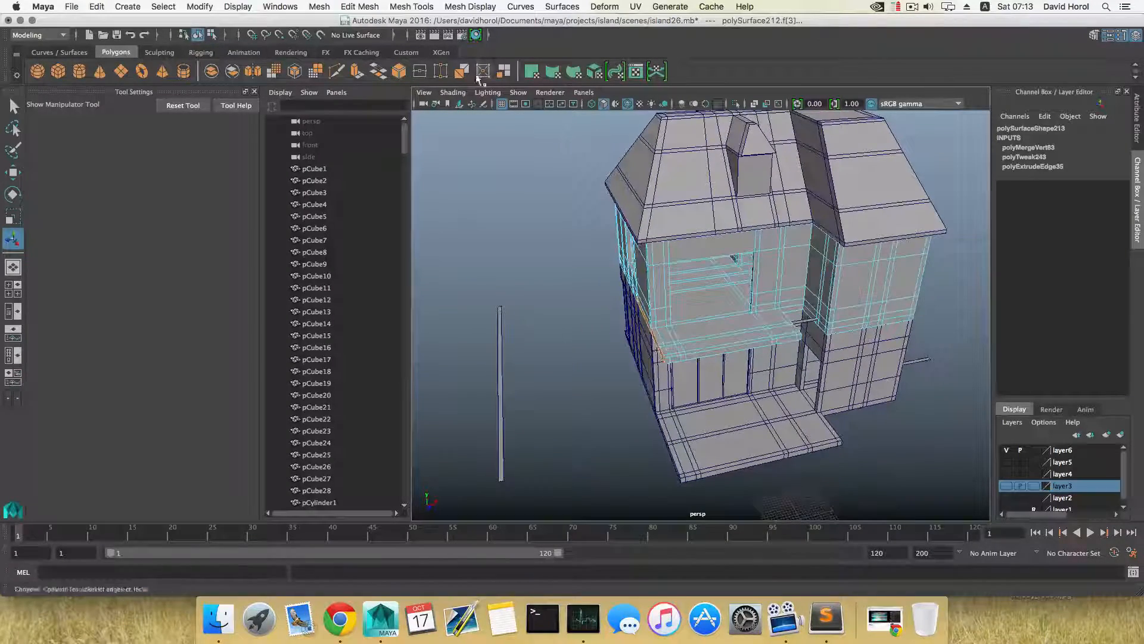
pyautogui.click(357, 74)
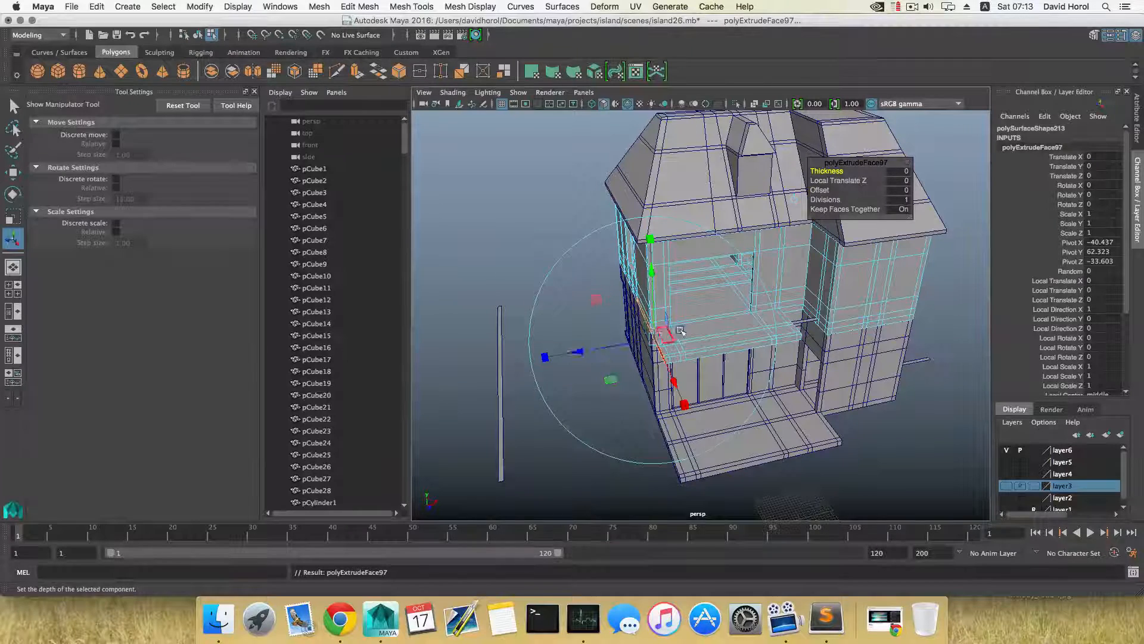
pyautogui.press('w')
pyautogui.moveTo(758, 311); pyautogui.dragTo(729, 314)
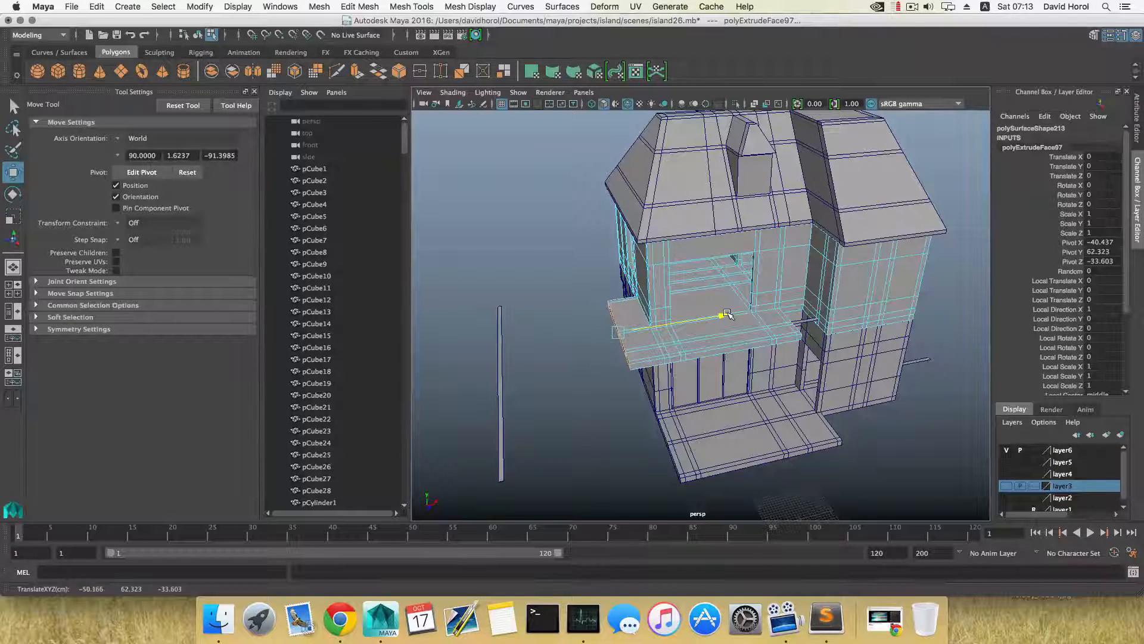
pyautogui.moveTo(727, 314); pyautogui.dragTo(729, 314)
pyautogui.keyDown('alt'); pyautogui.moveTo(729, 315); pyautogui.dragTo(776, 382); pyautogui.keyUp('alt')
# Move the separate thin strip beside the house along X to -0.786 and stretch it to Scale Z 3.278.
pyautogui.press('F8')
pyautogui.press('F8')
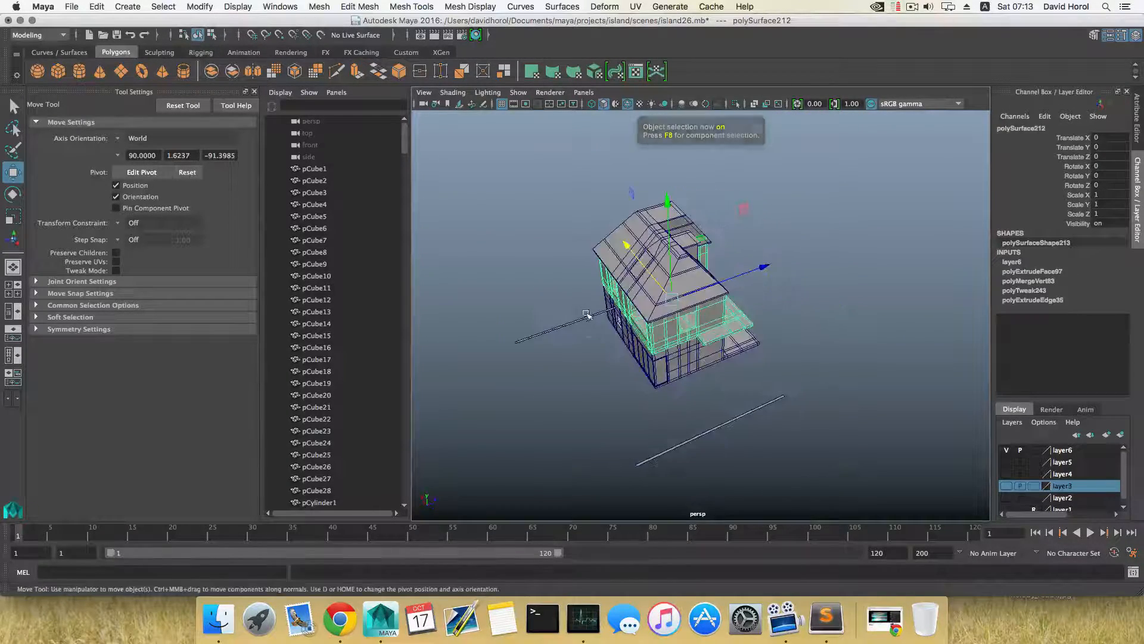
pyautogui.moveTo(585, 312); pyautogui.dragTo(639, 366)
pyautogui.keyDown('shift'); pyautogui.click(638, 365); pyautogui.keyUp('shift')
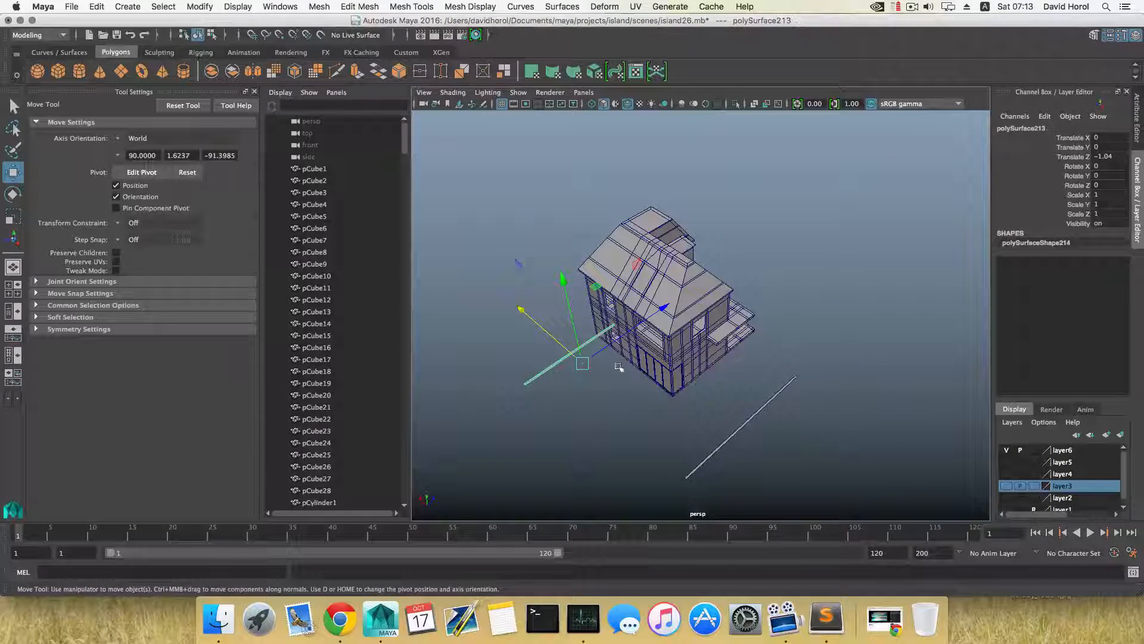
pyautogui.moveTo(533, 320); pyautogui.dragTo(587, 343)
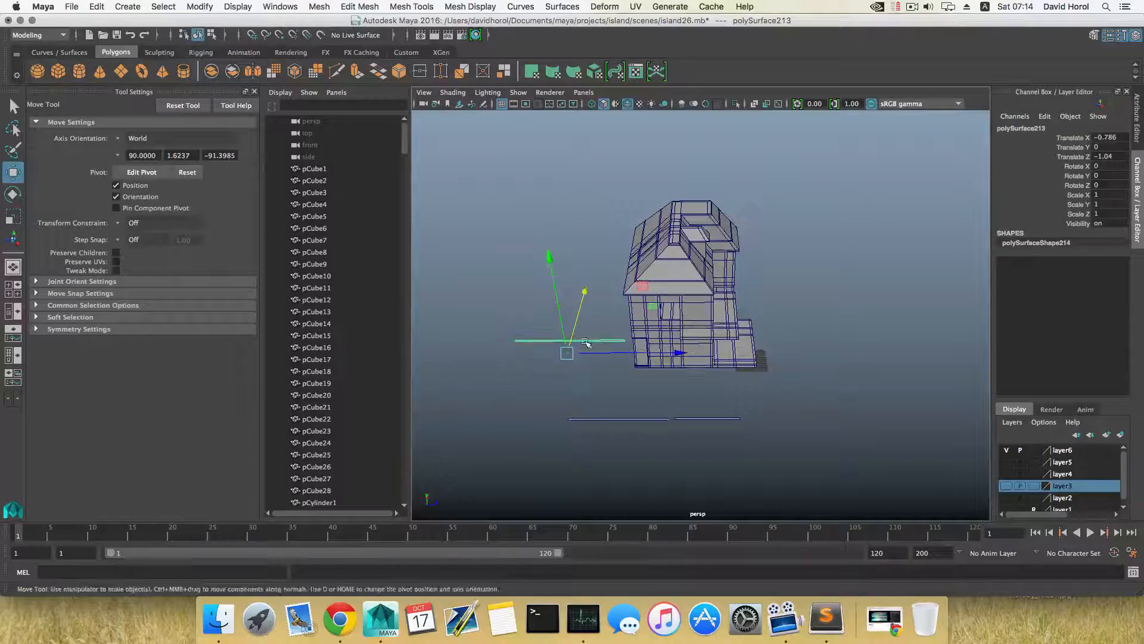
pyautogui.press('r')
pyautogui.moveTo(682, 356); pyautogui.dragTo(634, 378)
pyautogui.scroll(8, 614, 369)
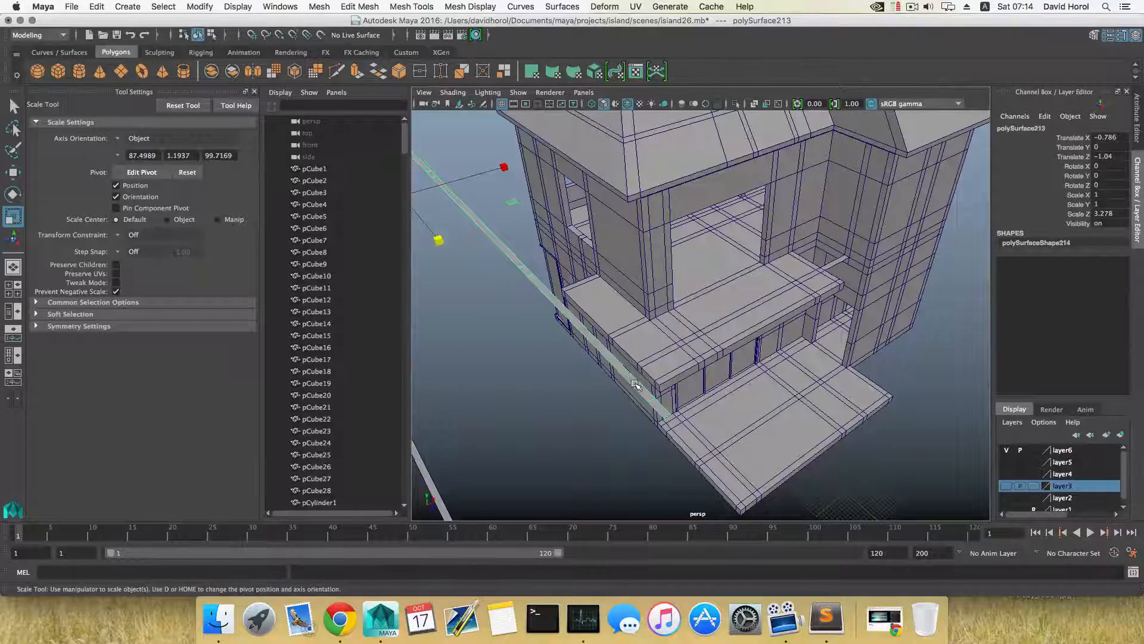
# Relocate the stretched strip's pivot to the corner at its end nearest the front of the house.
pyautogui.press('d')
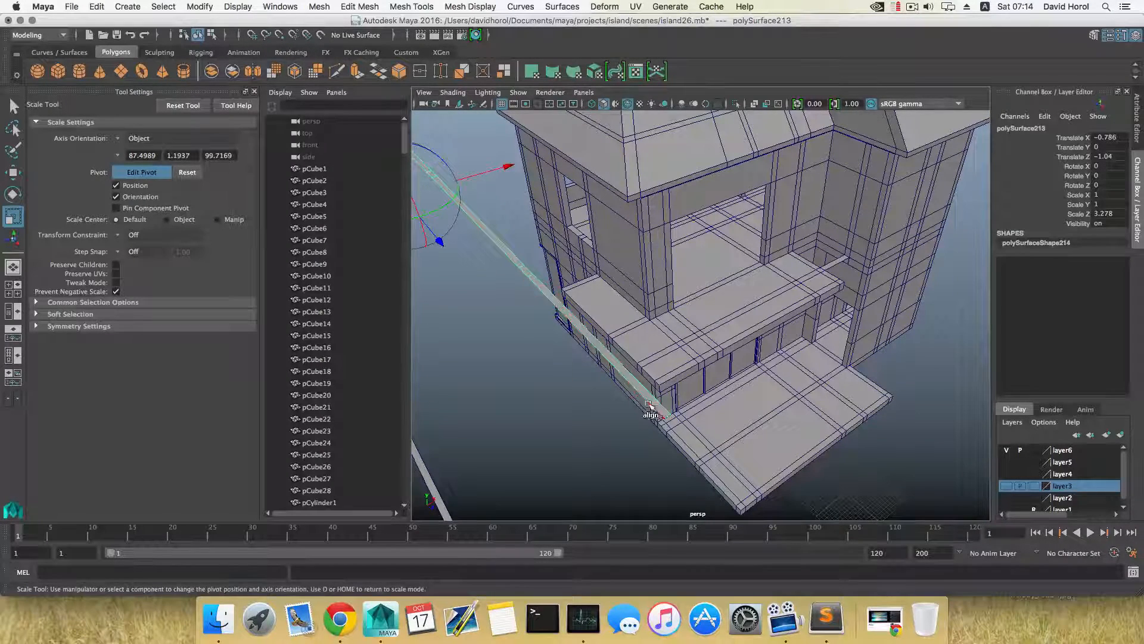
pyautogui.scroll(-5, 444, 304)
pyautogui.click(511, 321)
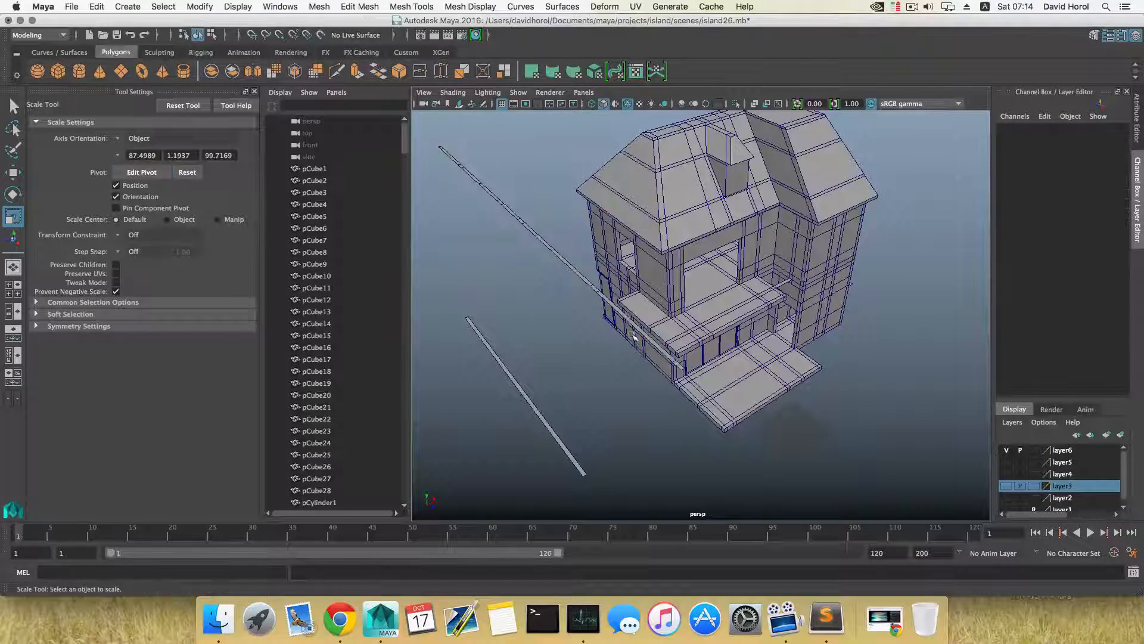
pyautogui.click(578, 268)
pyautogui.press('d')
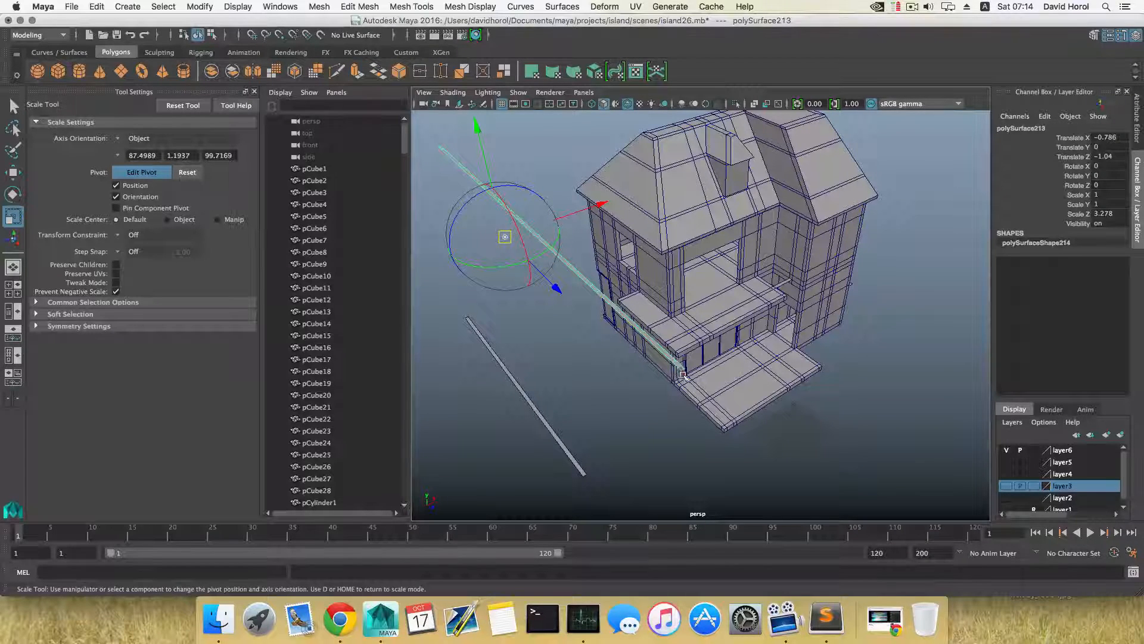
pyautogui.click(681, 374)
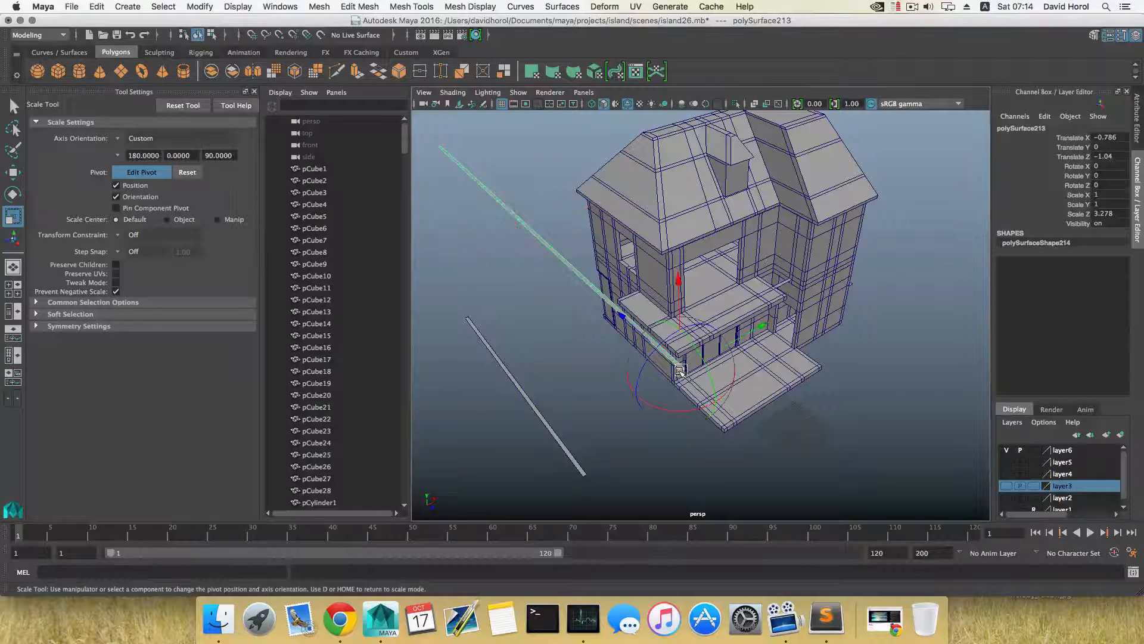
pyautogui.press('d')
# Snap the strip's pivot corner to the outer front corner vertex of the extended balcony slab, lining it along the side.
pyautogui.keyDown('alt'); pyautogui.moveTo(672, 370); pyautogui.dragTo(704, 350, button='middle'); pyautogui.keyUp('alt')
pyautogui.scroll(6, 627, 350)
pyautogui.keyDown('alt'); pyautogui.moveTo(705, 351); pyautogui.dragTo(618, 357); pyautogui.keyUp('alt')
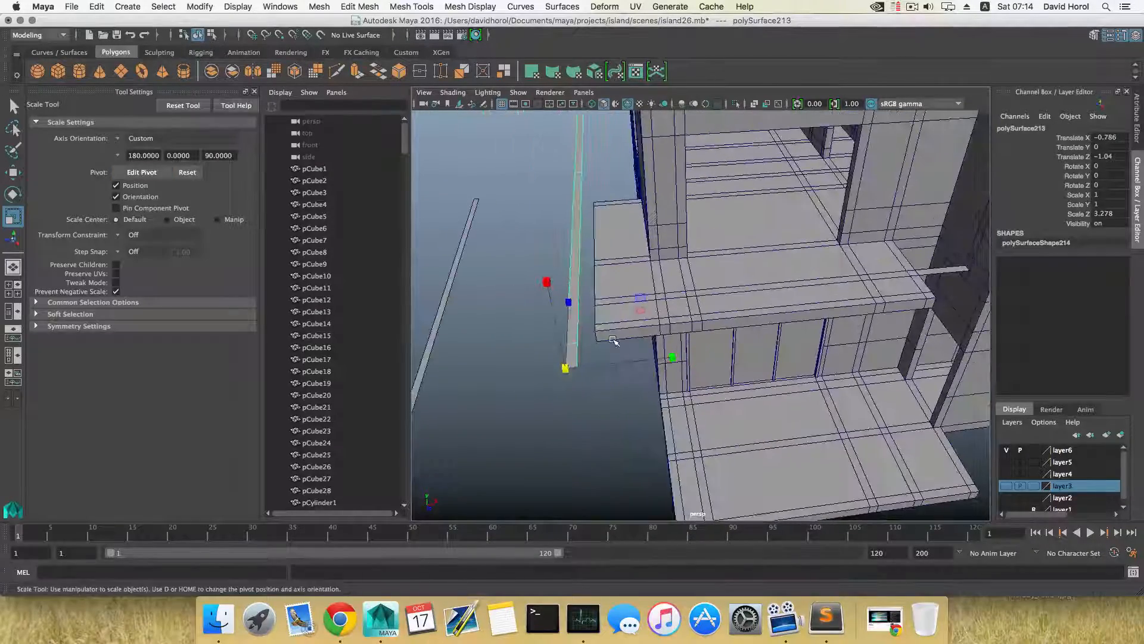
pyautogui.press('w')
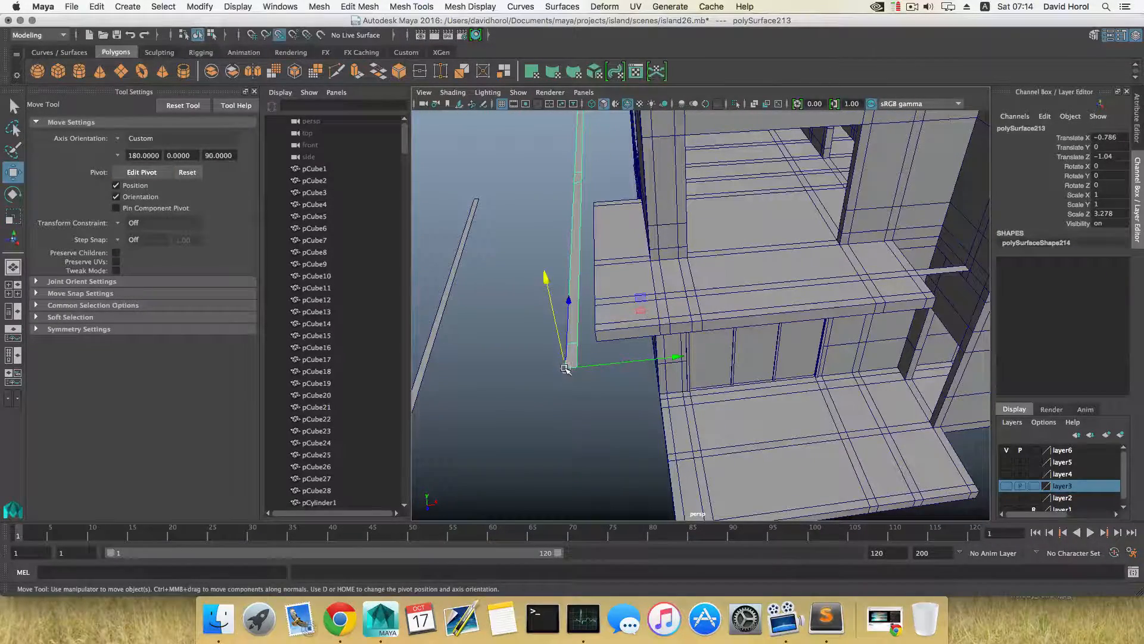
pyautogui.press('v')
pyautogui.moveTo(565, 369); pyautogui.dragTo(594, 326)
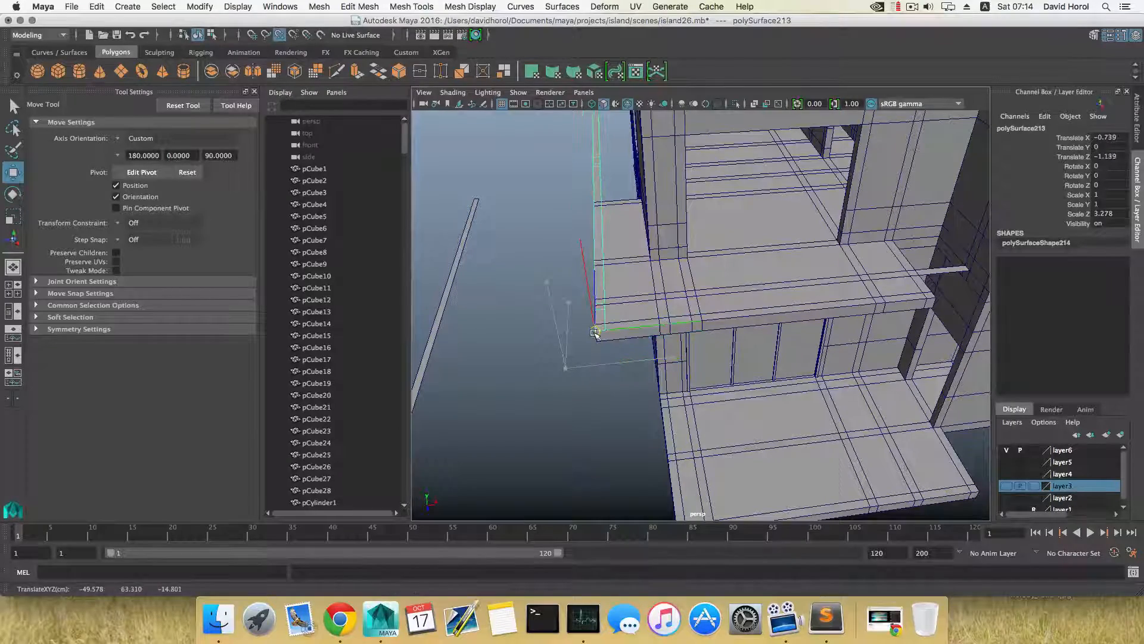
pyautogui.keyDown('alt'); pyautogui.moveTo(583, 379); pyautogui.dragTo(617, 369); pyautogui.keyUp('alt')
pyautogui.keyDown('alt'); pyautogui.moveTo(611, 370); pyautogui.dragTo(693, 323); pyautogui.keyUp('alt')
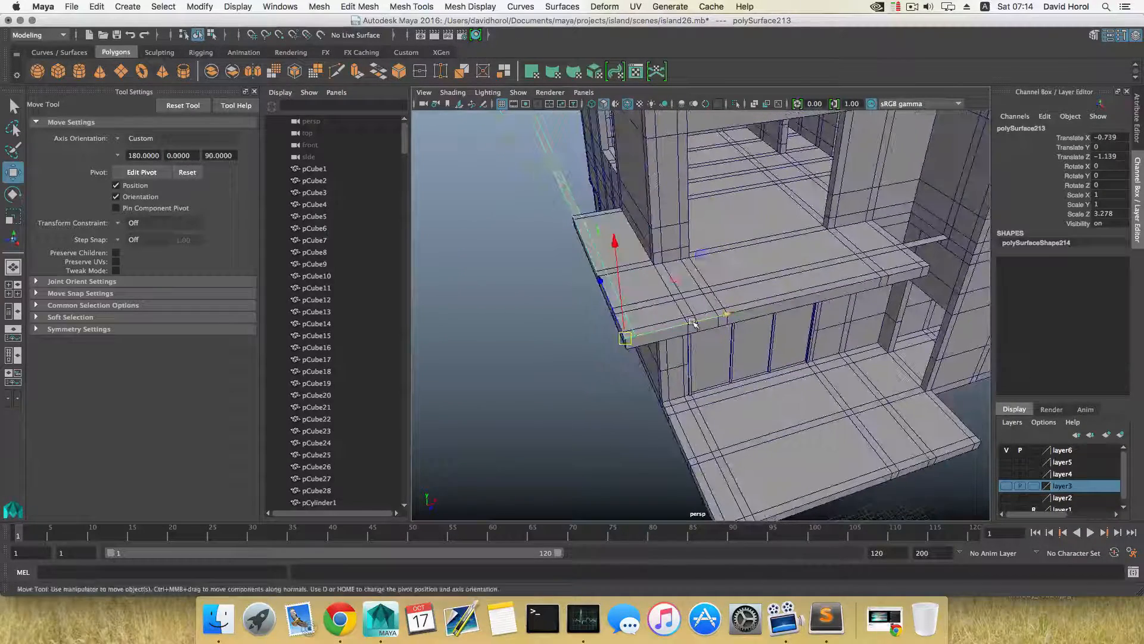
# Insert an edge loop along the slab's side extension and shift it along X close to the outer edge.
pyautogui.press('F8')
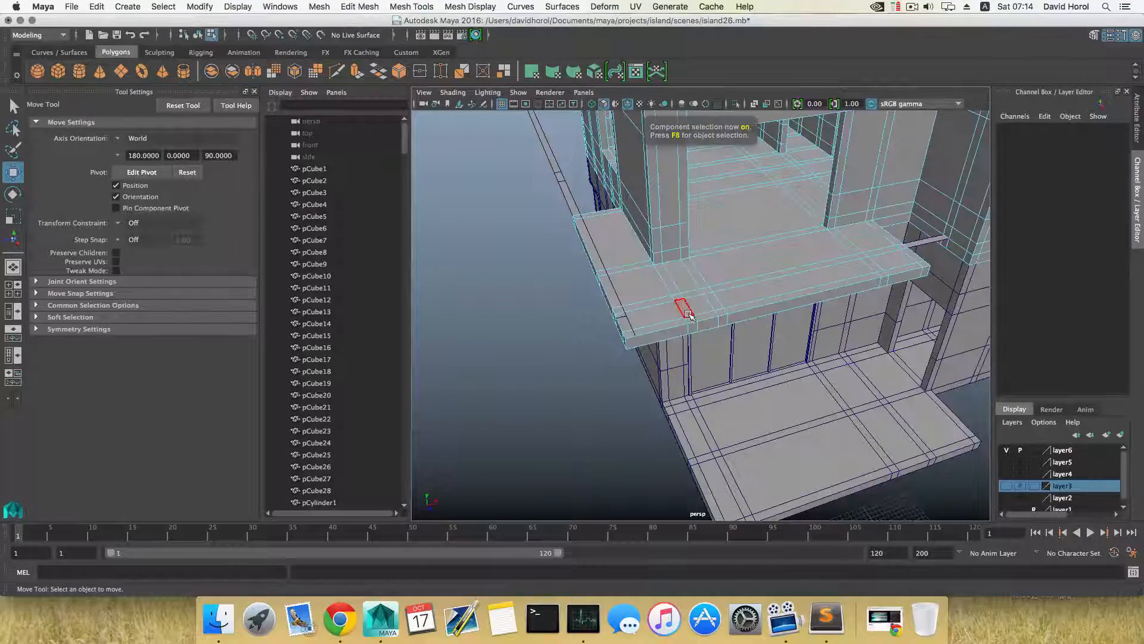
pyautogui.press('F8')
pyautogui.keyDown('alt'); pyautogui.moveTo(683, 316); pyautogui.dragTo(635, 291); pyautogui.keyUp('alt')
pyautogui.keyDown('shift'); pyautogui.moveTo(620, 281); pyautogui.dragTo(566, 298, button='right'); pyautogui.keyUp('shift')
pyautogui.moveTo(613, 296); pyautogui.dragTo(621, 258)
pyautogui.press('w')
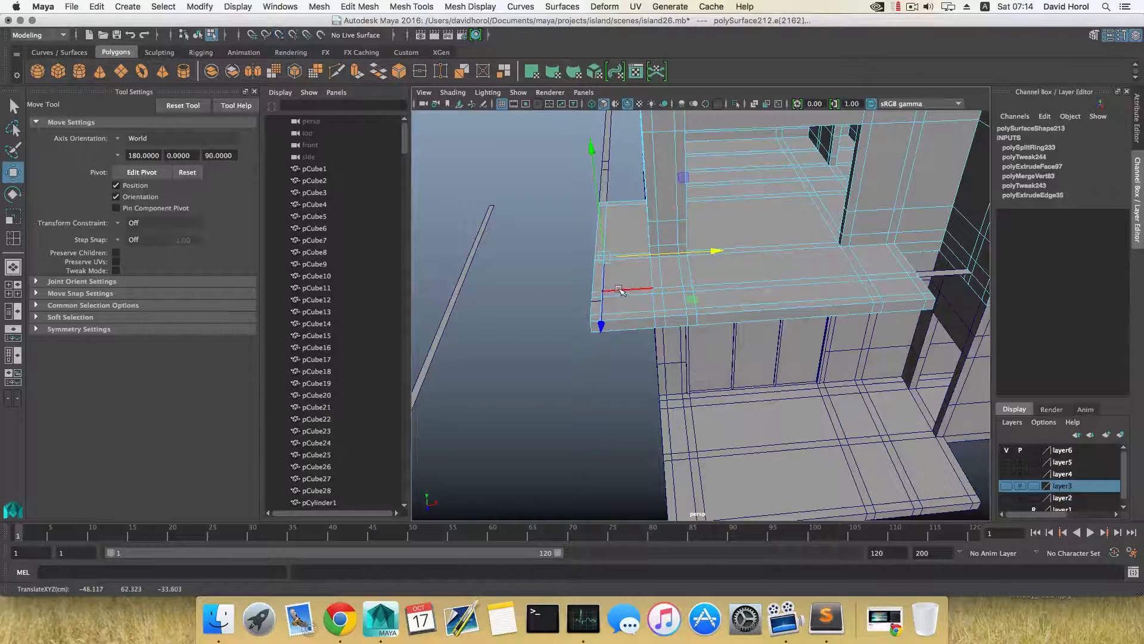
pyautogui.press('F8')
# Move the thin strip from the balcony's inner corner along X past the slab's extended side, to Translate X -1.73.
pyautogui.keyDown('alt'); pyautogui.moveTo(589, 249); pyautogui.dragTo(583, 336); pyautogui.keyUp('alt')
pyautogui.click(548, 288)
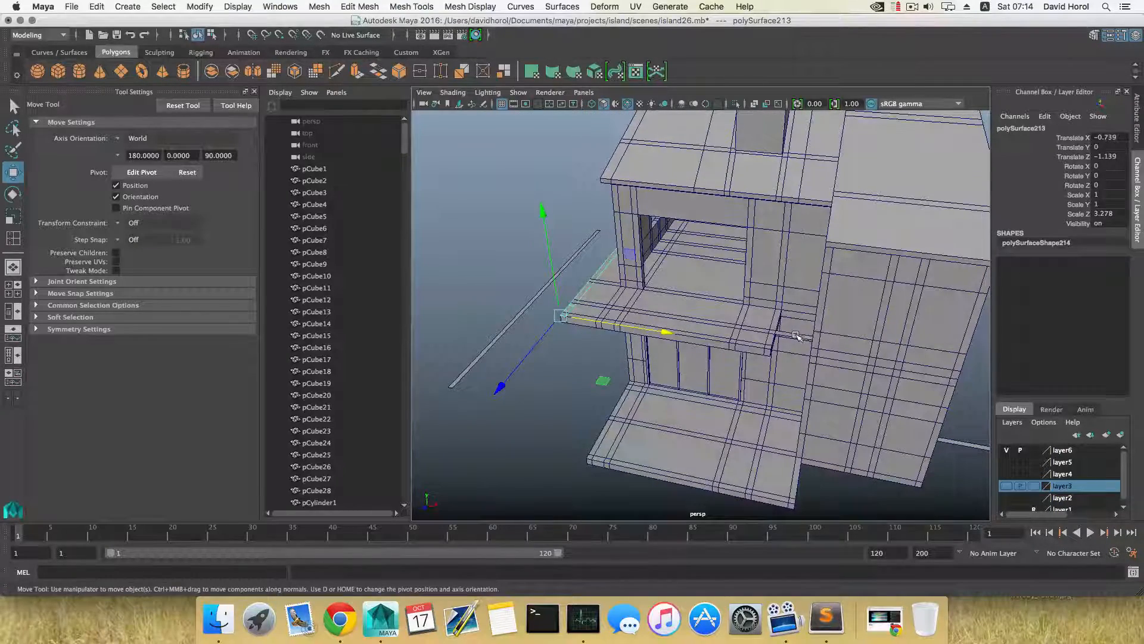
pyautogui.moveTo(907, 307); pyautogui.dragTo(886, 311)
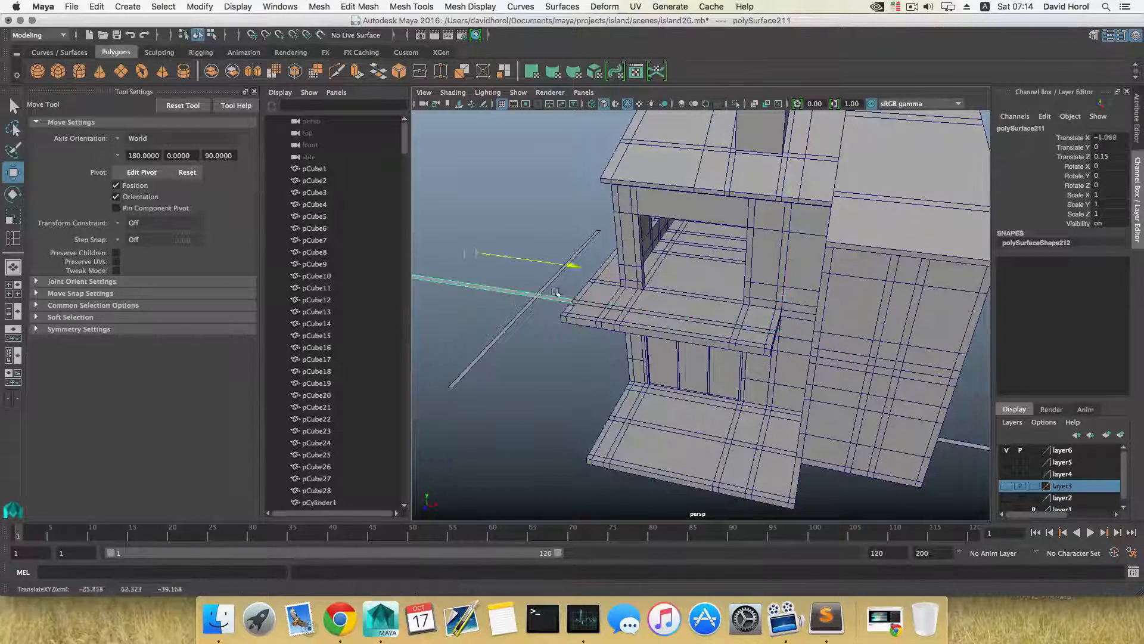
pyautogui.moveTo(556, 292); pyautogui.dragTo(414, 286)
# Duplicate the inner jamb and sill faces lining the window opening in the upper floor's side wall as a separate piece.
pyautogui.scroll(-5, 472, 306)
pyautogui.keyDown('alt'); pyautogui.moveTo(536, 322); pyautogui.dragTo(655, 417); pyautogui.keyUp('alt')
pyautogui.scroll(10, 696, 377)
pyautogui.scroll(-5, 582, 397)
pyautogui.scroll(5, 606, 406)
pyautogui.scroll(-5, 606, 406)
pyautogui.scroll(6, 655, 417)
pyautogui.rightClick(801, 303)
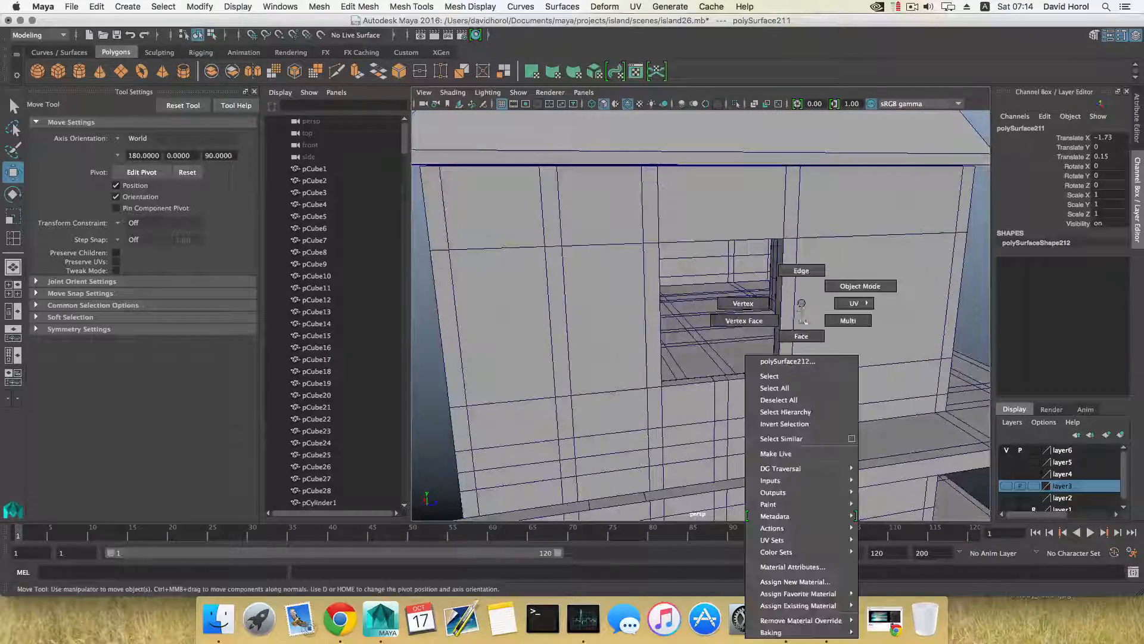
pyautogui.moveTo(803, 322); pyautogui.dragTo(798, 334, button='right')
pyautogui.click(777, 339)
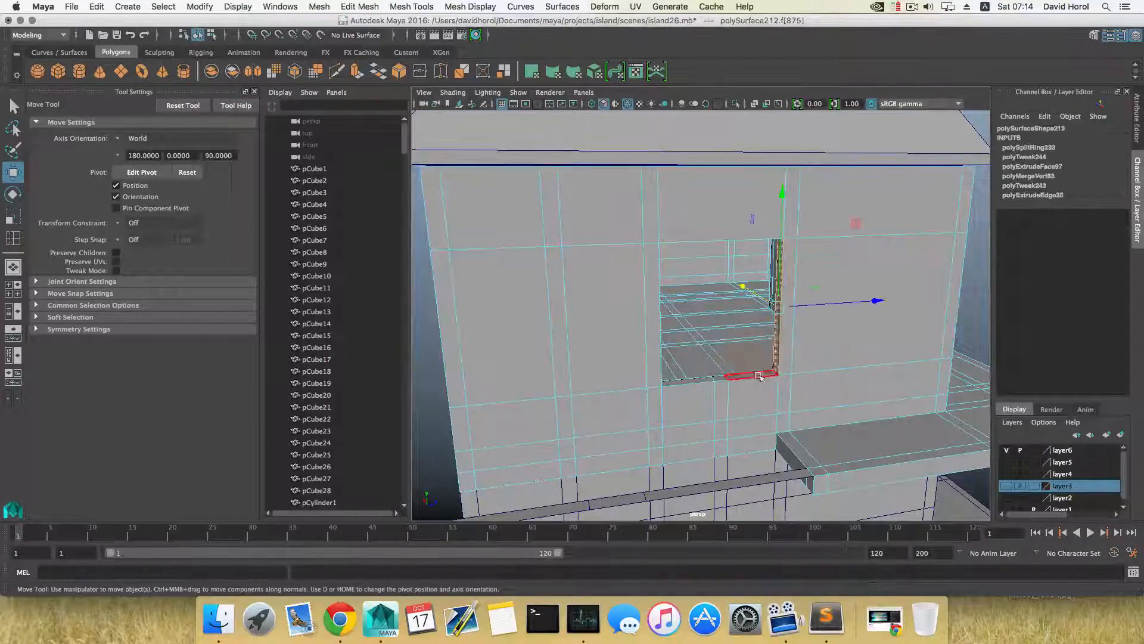
pyautogui.keyDown('alt'); pyautogui.moveTo(777, 339); pyautogui.dragTo(717, 347); pyautogui.keyUp('alt')
pyautogui.click(649, 400)
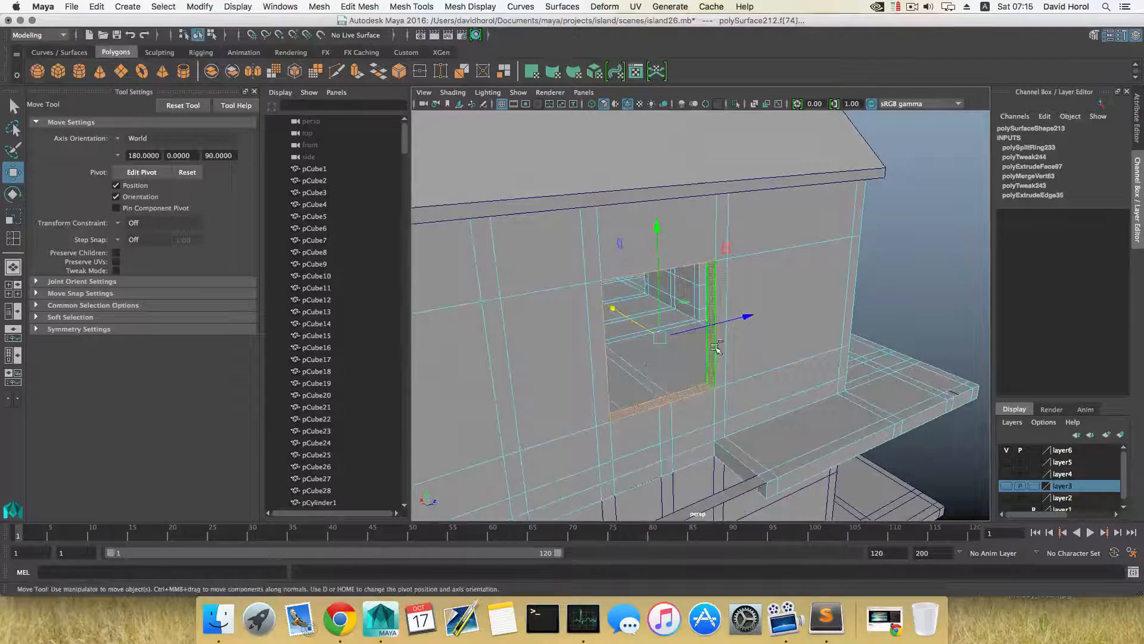
pyautogui.keyDown('shift'); pyautogui.rightClick(717, 347); pyautogui.keyUp('shift')
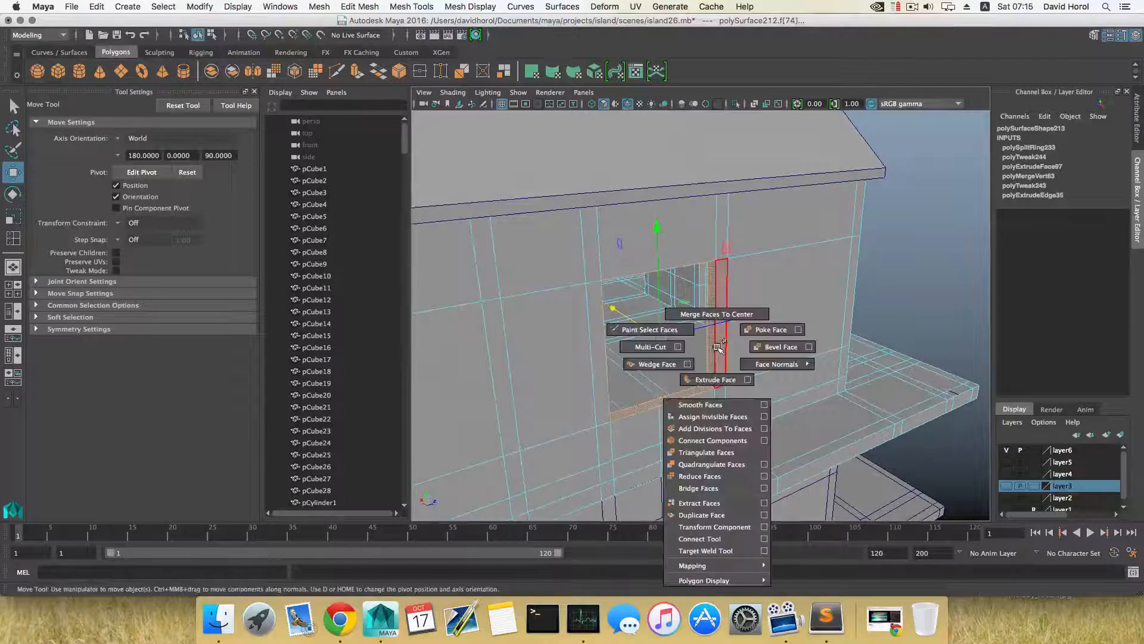
pyautogui.click(705, 514)
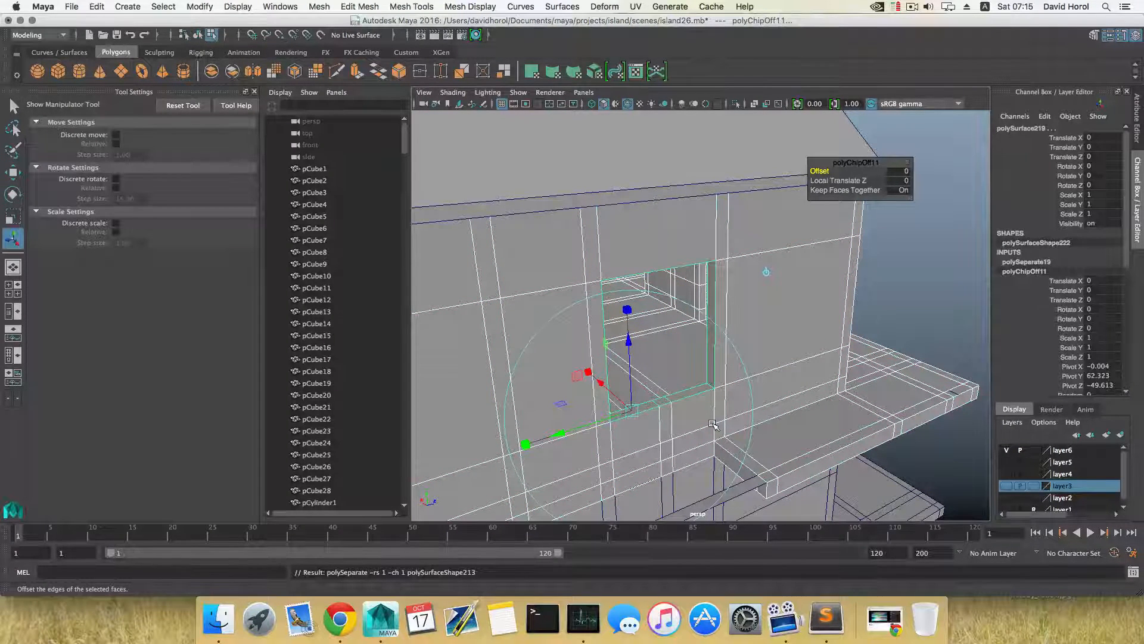
# Center the duplicated window lining's pivot and move the piece out of the wall to Translate X -0.054.
pyautogui.press('F8')
pyautogui.press('f')
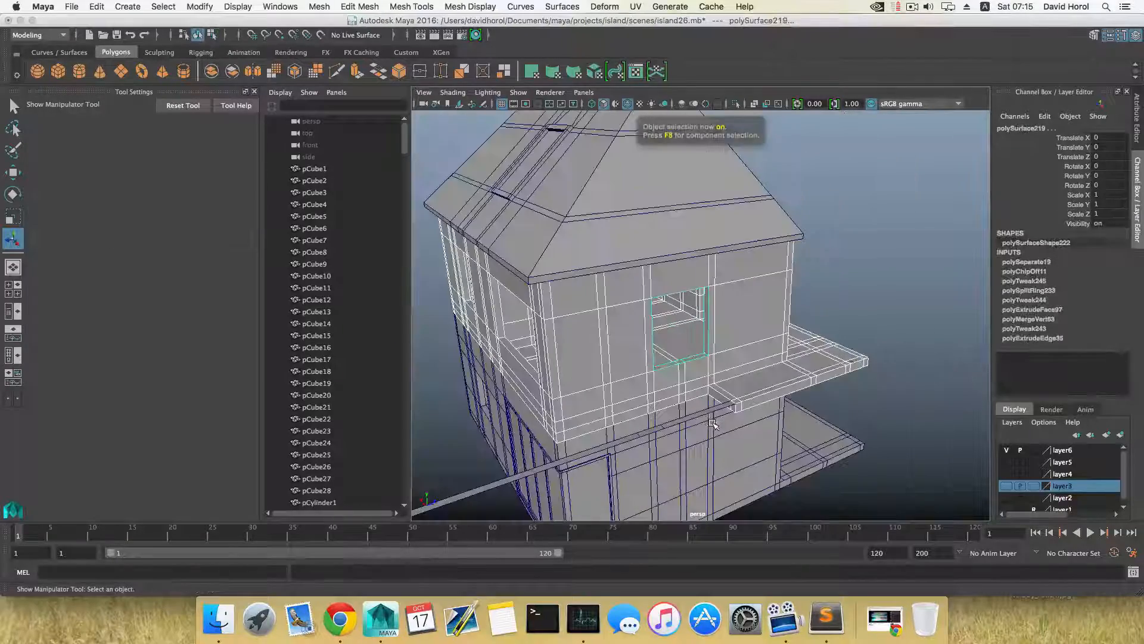
pyautogui.keyDown('alt'); pyautogui.moveTo(713, 423); pyautogui.dragTo(713, 386); pyautogui.keyUp('alt')
pyautogui.press('w')
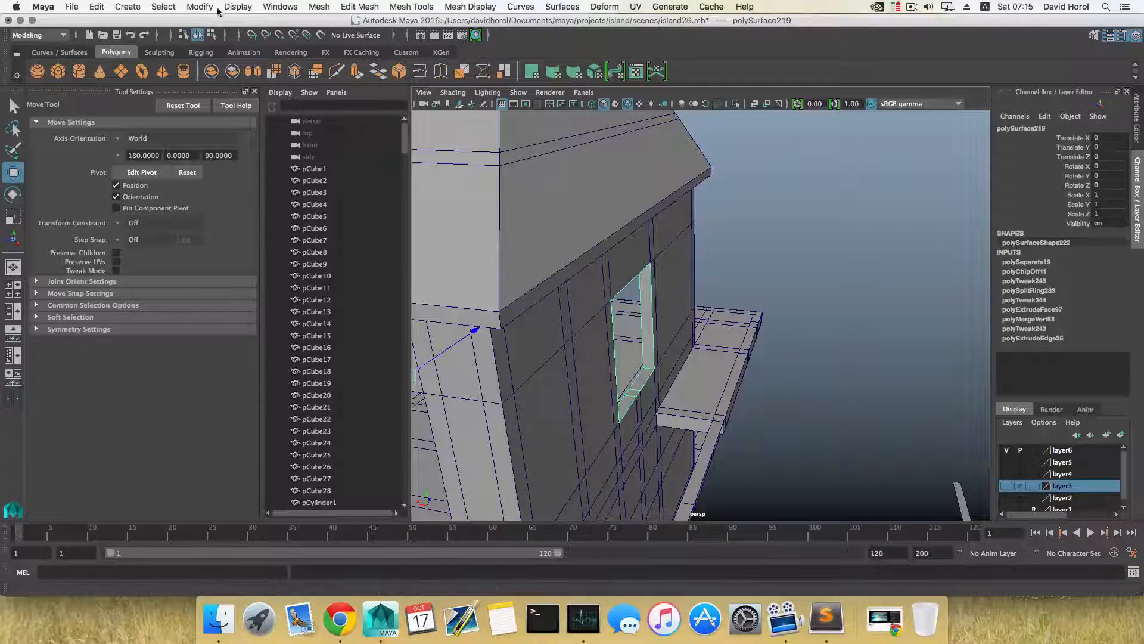
pyautogui.click(199, 7)
pyautogui.click(216, 81)
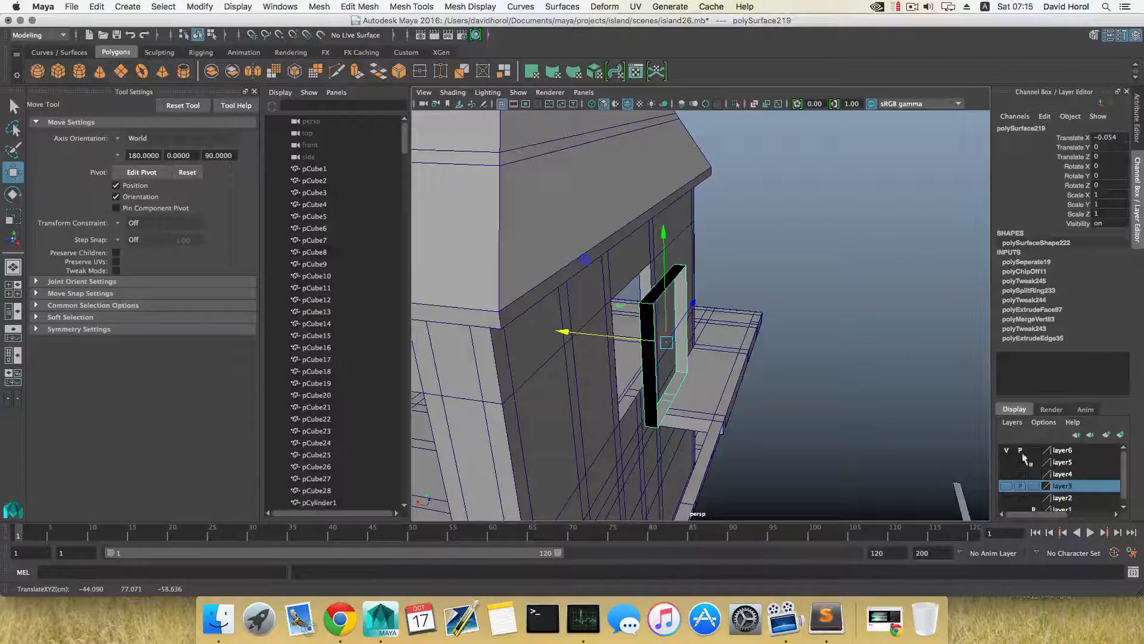
pyautogui.keyDown('alt'); pyautogui.moveTo(747, 424); pyautogui.dragTo(649, 420); pyautogui.keyUp('alt')
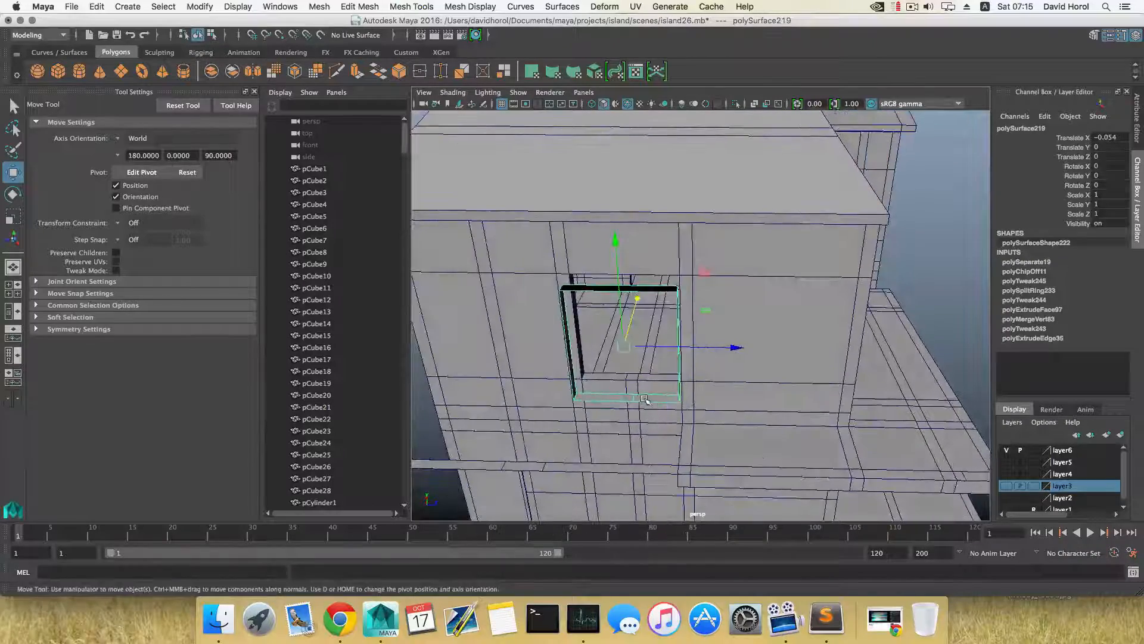
# Delete the surplus vertices and edges along the bottom strip of the separated window frame.
pyautogui.moveTo(644, 303); pyautogui.dragTo(600, 306, button='right')
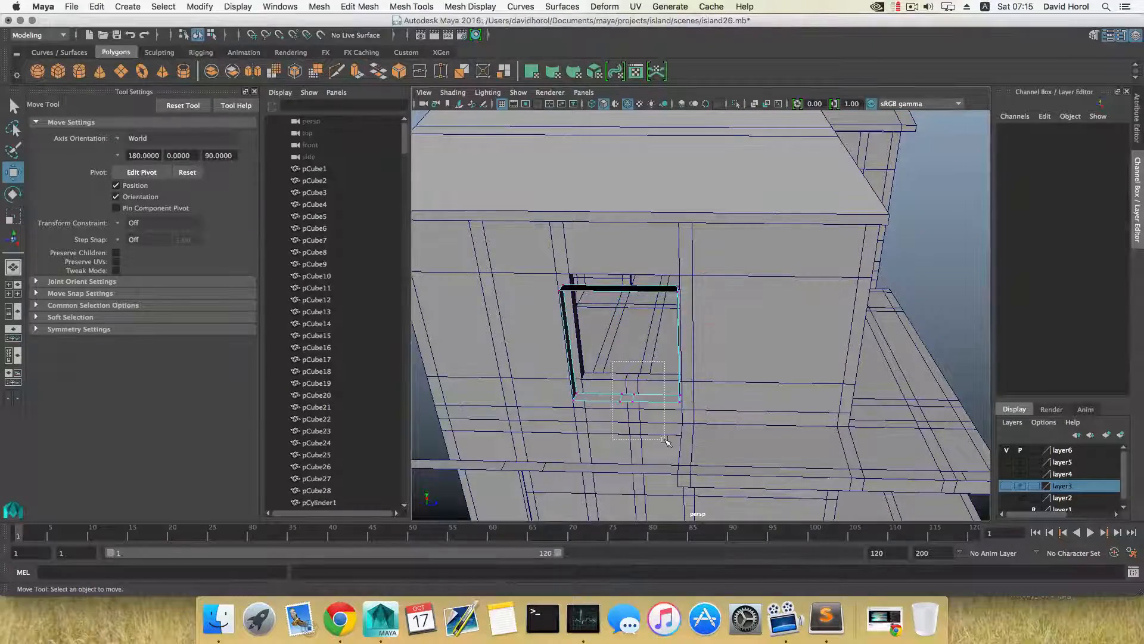
pyautogui.moveTo(665, 439); pyautogui.dragTo(645, 416)
pyautogui.keyDown('shift'); pyautogui.rightClick(671, 410); pyautogui.keyUp('shift')
pyautogui.click(618, 428)
pyautogui.keyDown('shift'); pyautogui.rightClick(637, 399); pyautogui.keyUp('shift')
pyautogui.click(645, 416)
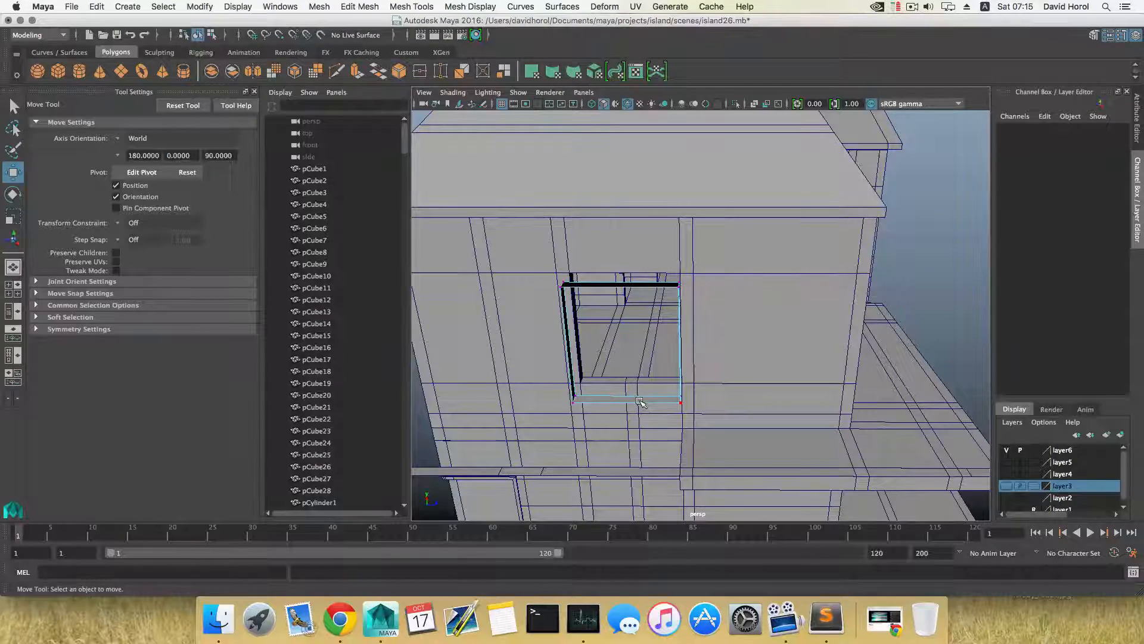
pyautogui.press('F8')
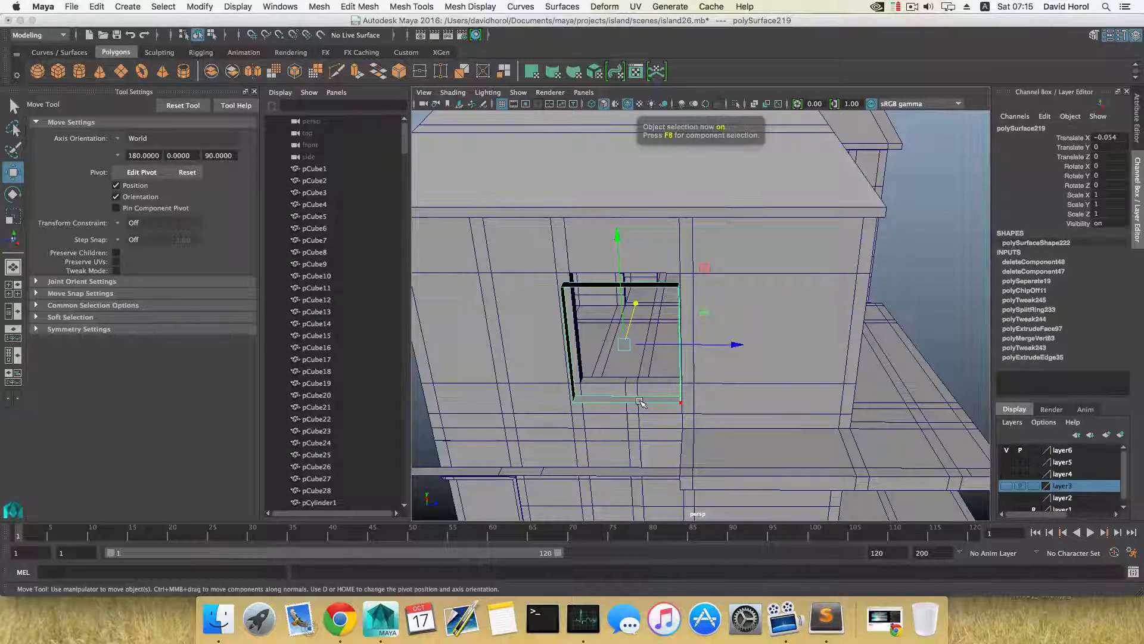
pyautogui.keyDown('alt'); pyautogui.moveTo(641, 402); pyautogui.dragTo(649, 395); pyautogui.keyUp('alt')
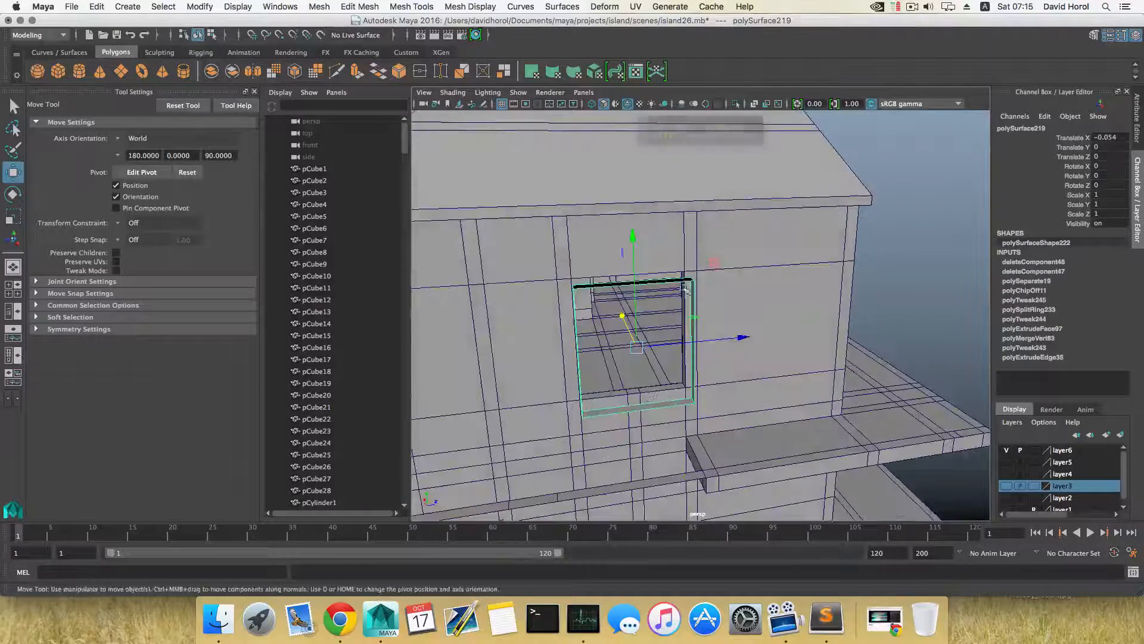
pyautogui.moveTo(676, 271); pyautogui.dragTo(677, 281, button='right')
pyautogui.click(678, 281)
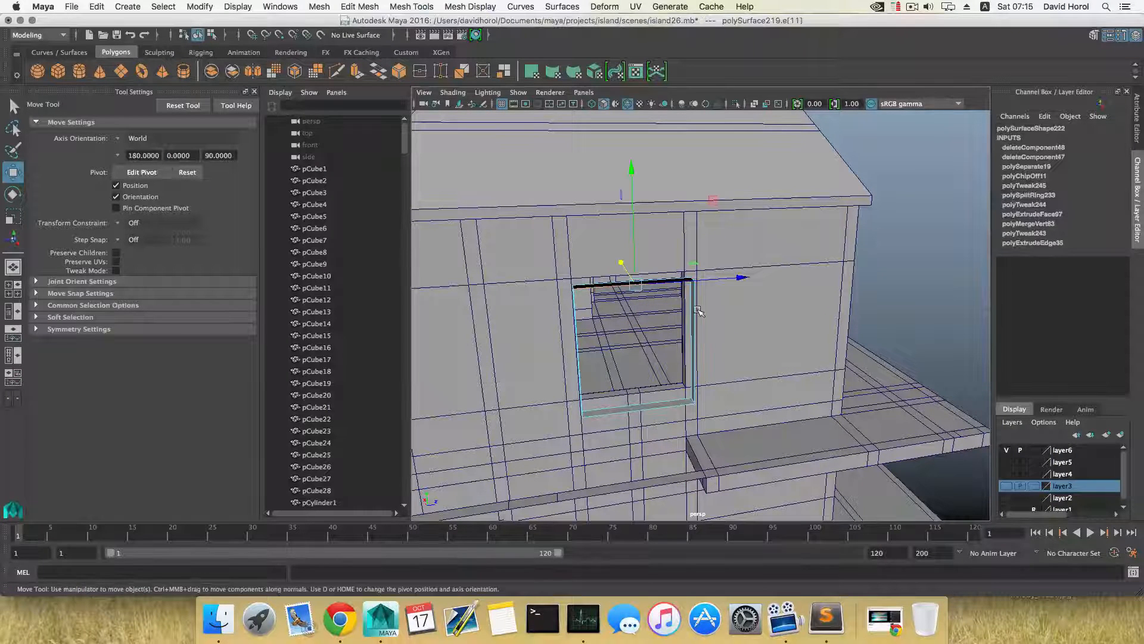
pyautogui.click(695, 310)
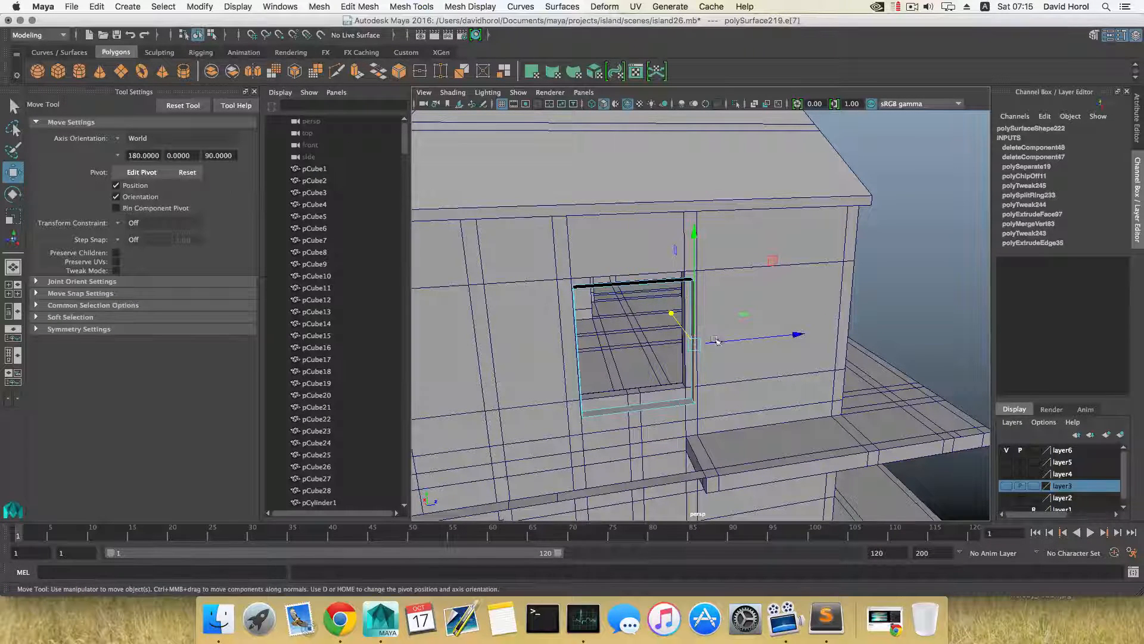
pyautogui.click(654, 261)
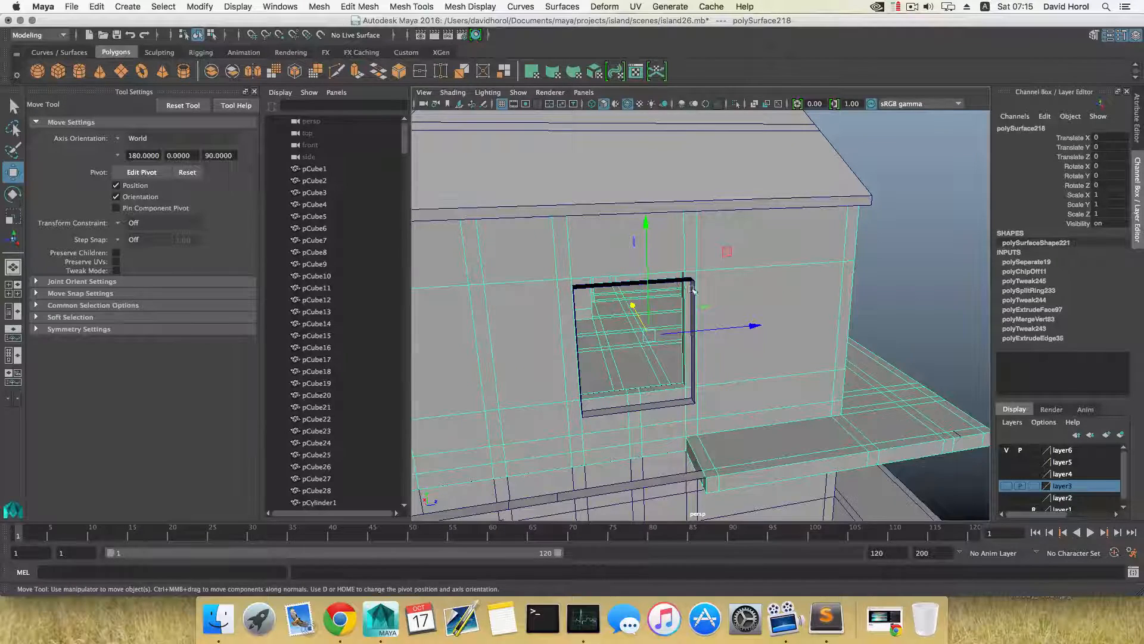
pyautogui.click(693, 290)
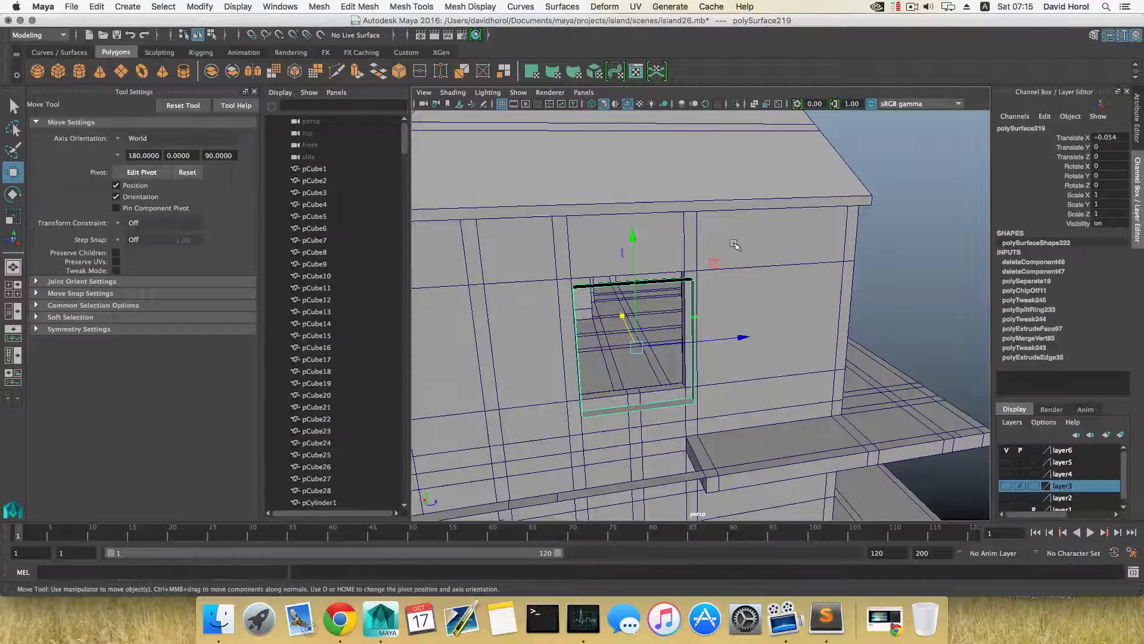
pyautogui.moveTo(738, 250); pyautogui.dragTo(727, 335, button='right')
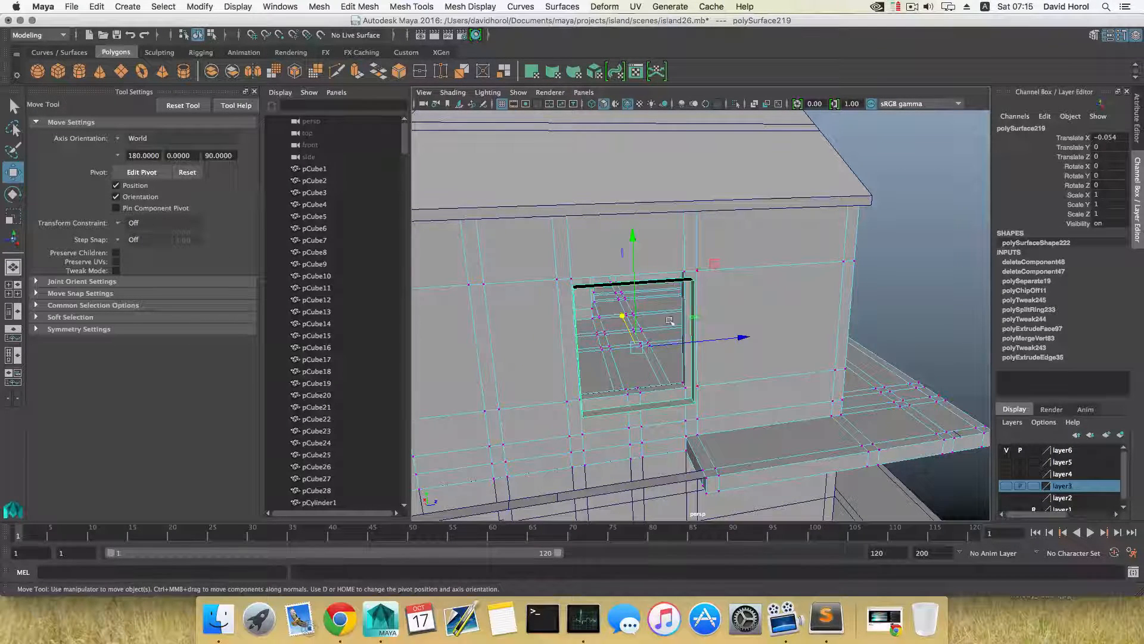
pyautogui.keyDown('alt'); pyautogui.moveTo(726, 300); pyautogui.dragTo(739, 333); pyautogui.keyUp('alt')
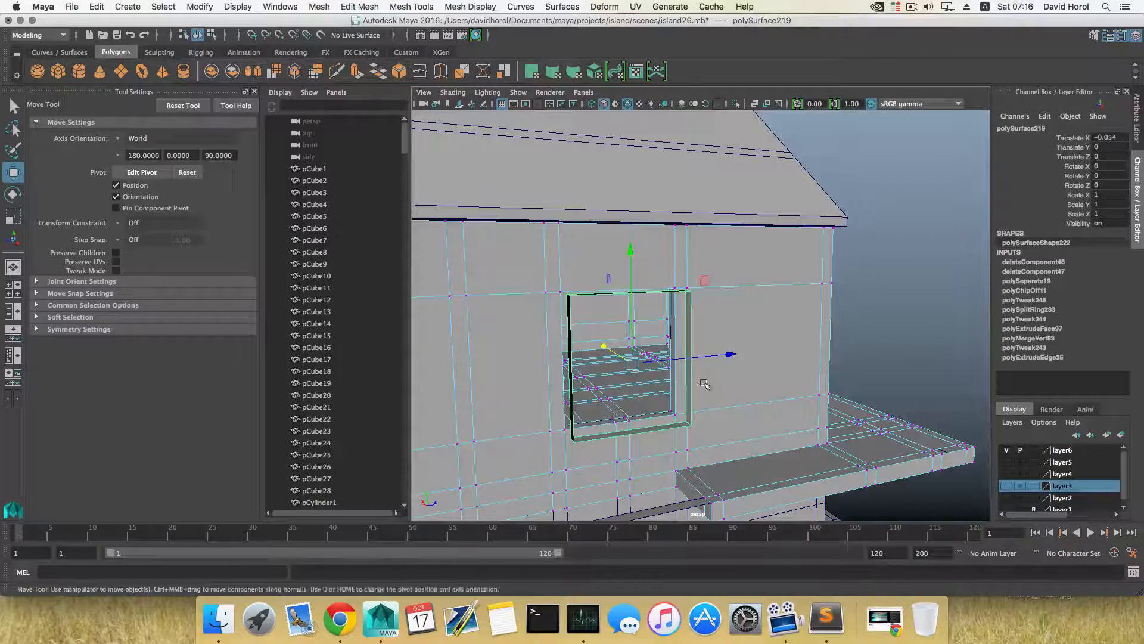
pyautogui.press('z')
pyautogui.moveTo(924, 202); pyautogui.dragTo(866, 202, button='right')
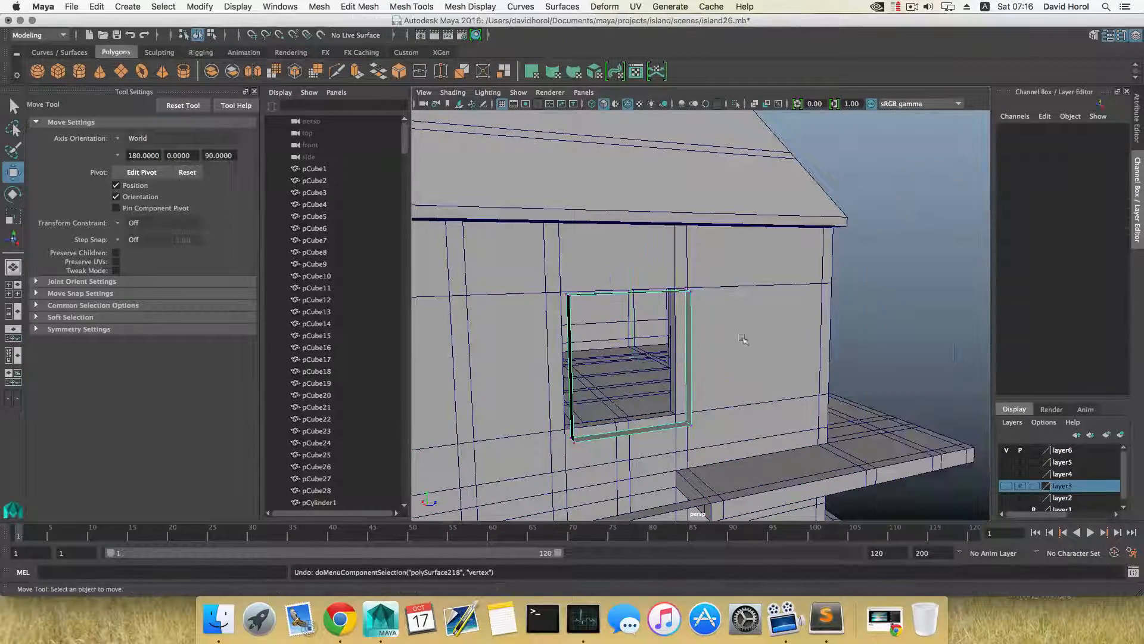
# Extrude the window frame's four front edges outward into a flat rim, with Local Translate Z -0.724.
pyautogui.keyDown('alt'); pyautogui.moveTo(715, 324); pyautogui.dragTo(788, 346); pyautogui.keyUp('alt')
pyautogui.keyDown('alt'); pyautogui.moveTo(788, 346); pyautogui.dragTo(696, 270, button='right'); pyautogui.keyUp('alt')
pyautogui.click(689, 316)
pyautogui.click(735, 345)
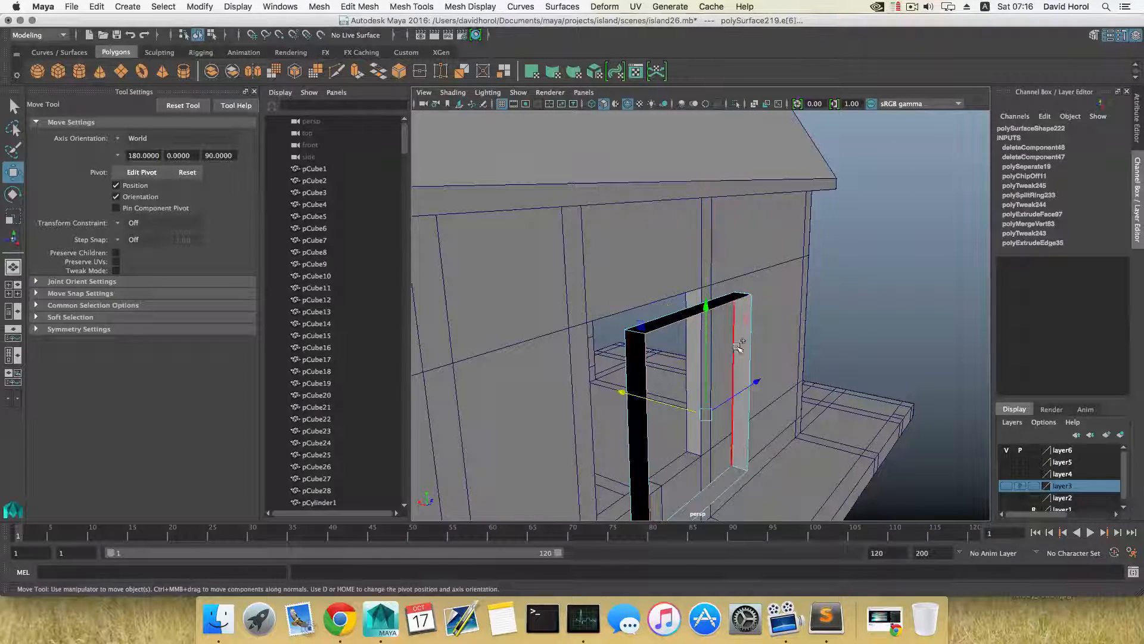
pyautogui.keyDown('alt'); pyautogui.moveTo(740, 344); pyautogui.dragTo(738, 277, button='middle'); pyautogui.keyUp('alt')
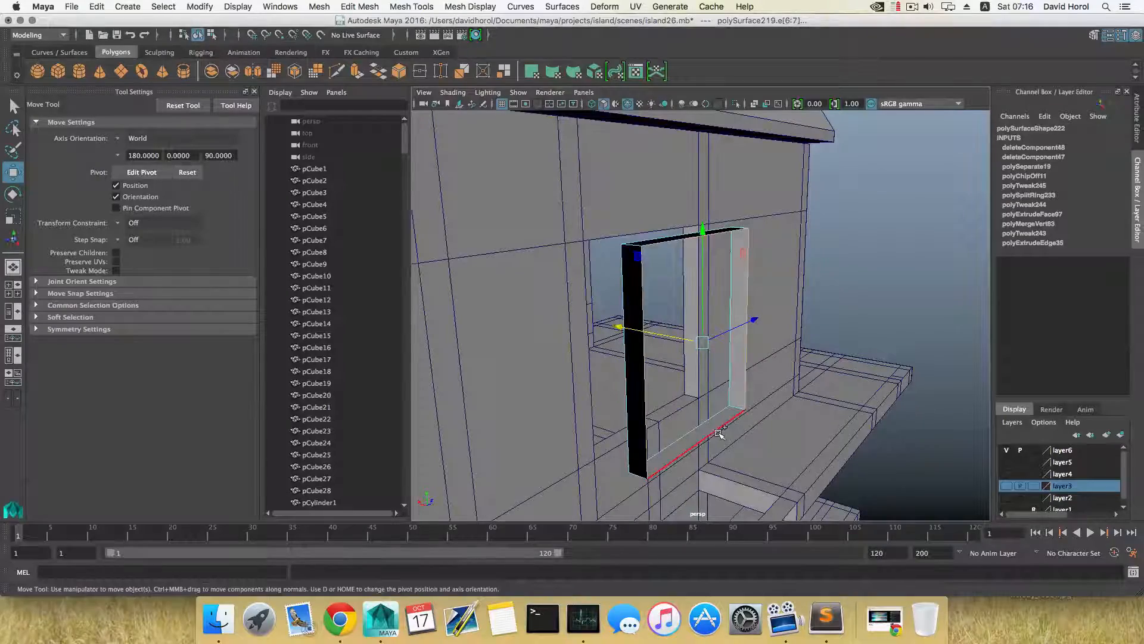
pyautogui.keyDown('alt'); pyautogui.moveTo(723, 428); pyautogui.dragTo(693, 438); pyautogui.keyUp('alt')
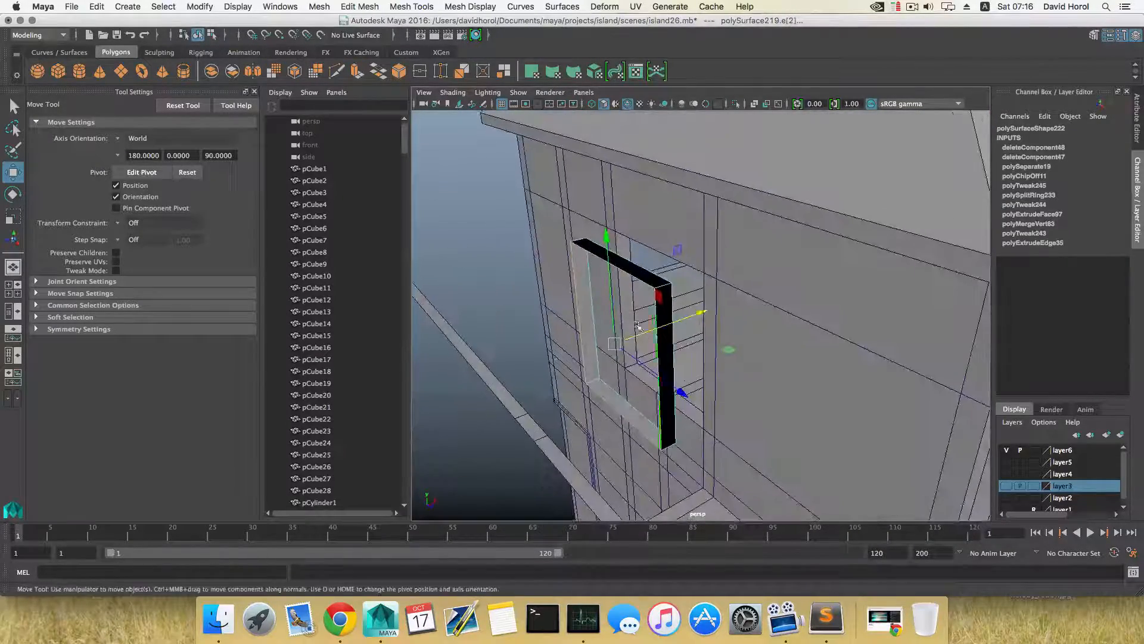
pyautogui.click(356, 73)
pyautogui.keyDown('alt'); pyautogui.moveTo(673, 369); pyautogui.dragTo(627, 364); pyautogui.keyUp('alt')
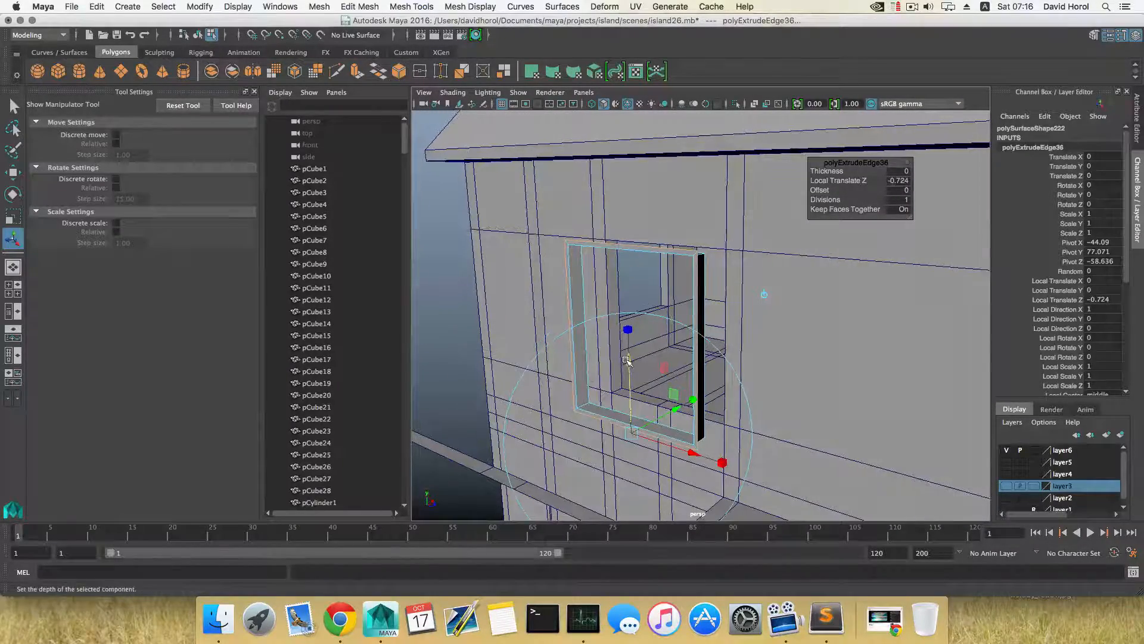
# Select the four front faces of the window frame's rim.
pyautogui.press('F8')
pyautogui.moveTo(701, 309); pyautogui.dragTo(701, 329, button='right')
pyautogui.click(701, 327)
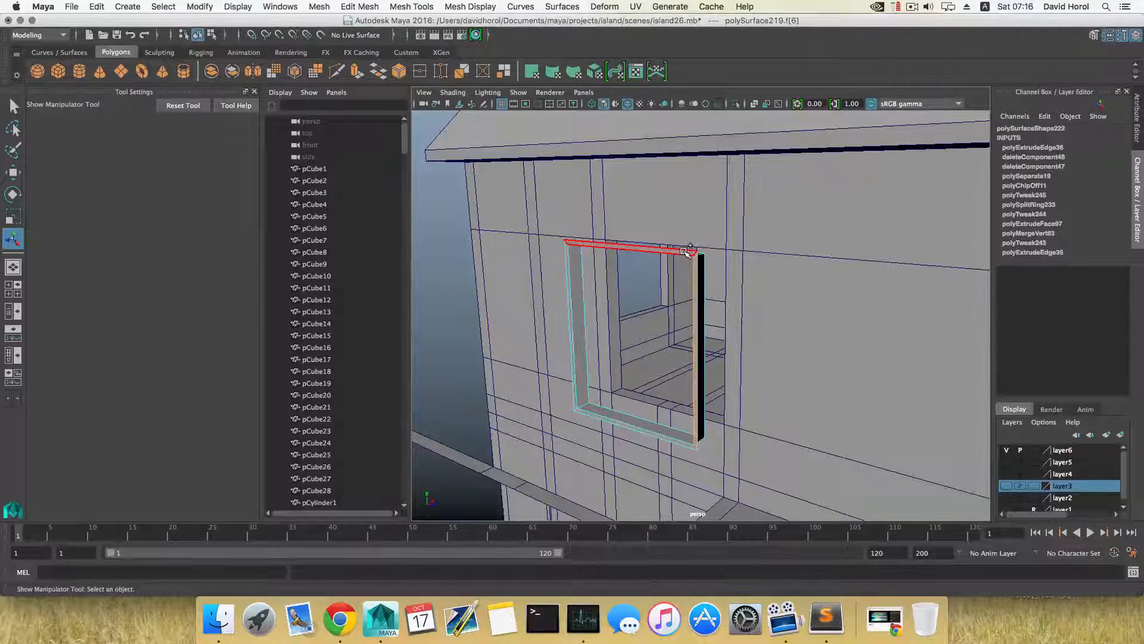
pyautogui.keyDown('shift'); pyautogui.click(687, 252); pyautogui.keyUp('shift')
pyautogui.keyDown('shift'); pyautogui.click(580, 332); pyautogui.keyUp('shift')
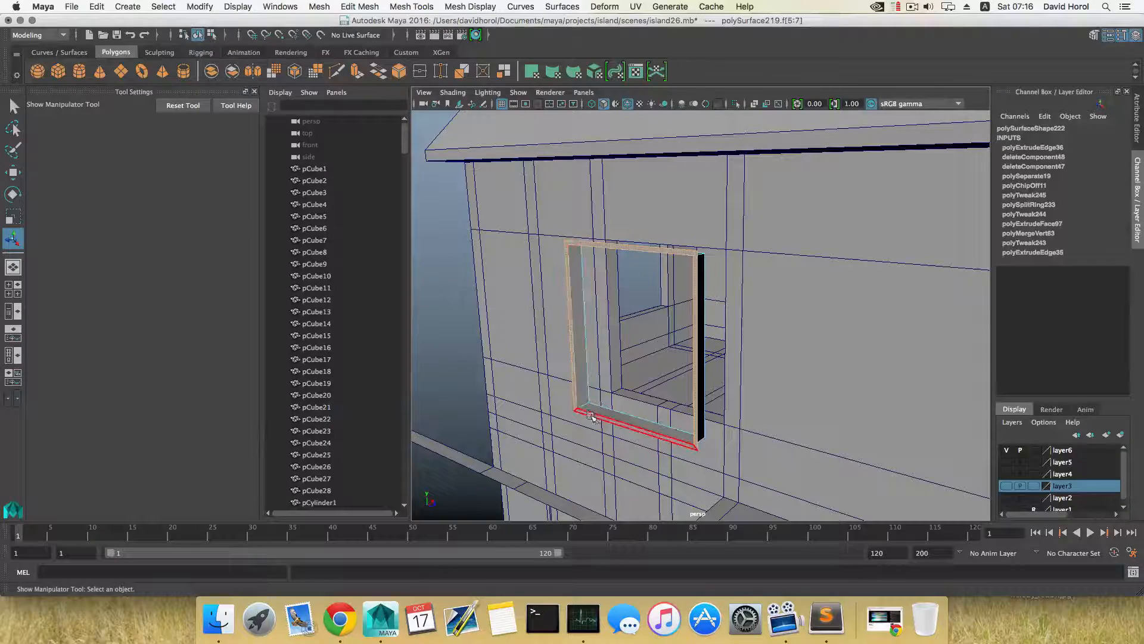
pyautogui.keyDown('shift'); pyautogui.click(591, 412); pyautogui.keyUp('shift')
pyautogui.keyDown('alt'); pyautogui.moveTo(591, 412); pyautogui.dragTo(613, 418); pyautogui.keyUp('alt')
# Examine the frame of the ground-floor corner window as a reference for the upper window.
pyautogui.keyDown('alt'); pyautogui.moveTo(743, 360); pyautogui.dragTo(631, 320); pyautogui.keyUp('alt')
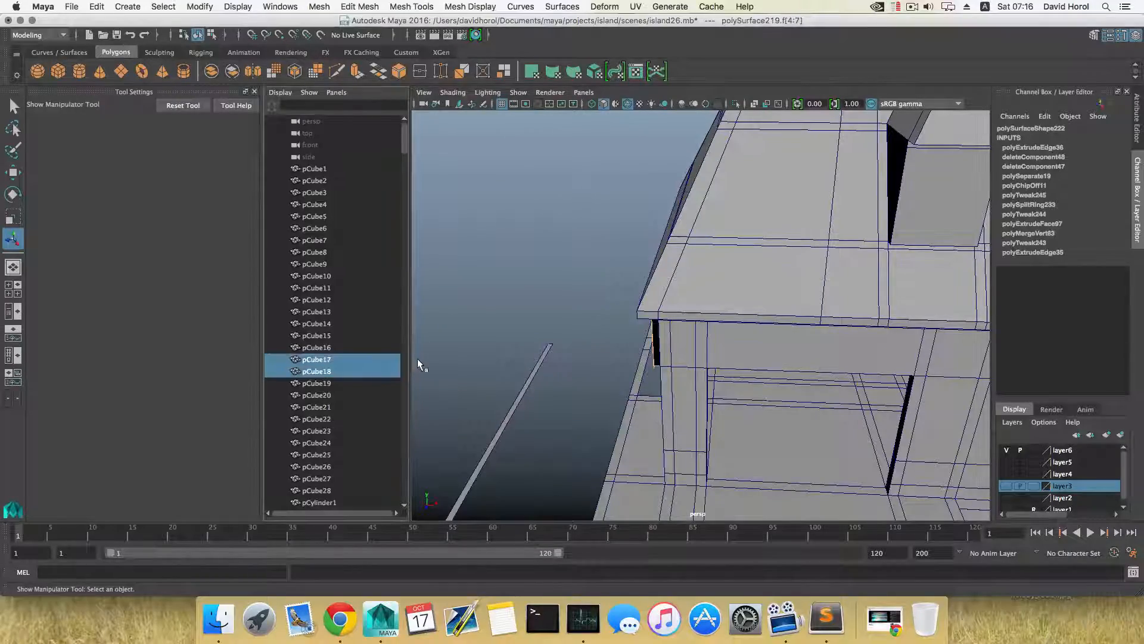
pyautogui.keyDown('alt'); pyautogui.moveTo(417, 361); pyautogui.dragTo(554, 366); pyautogui.keyUp('alt')
pyautogui.press('f')
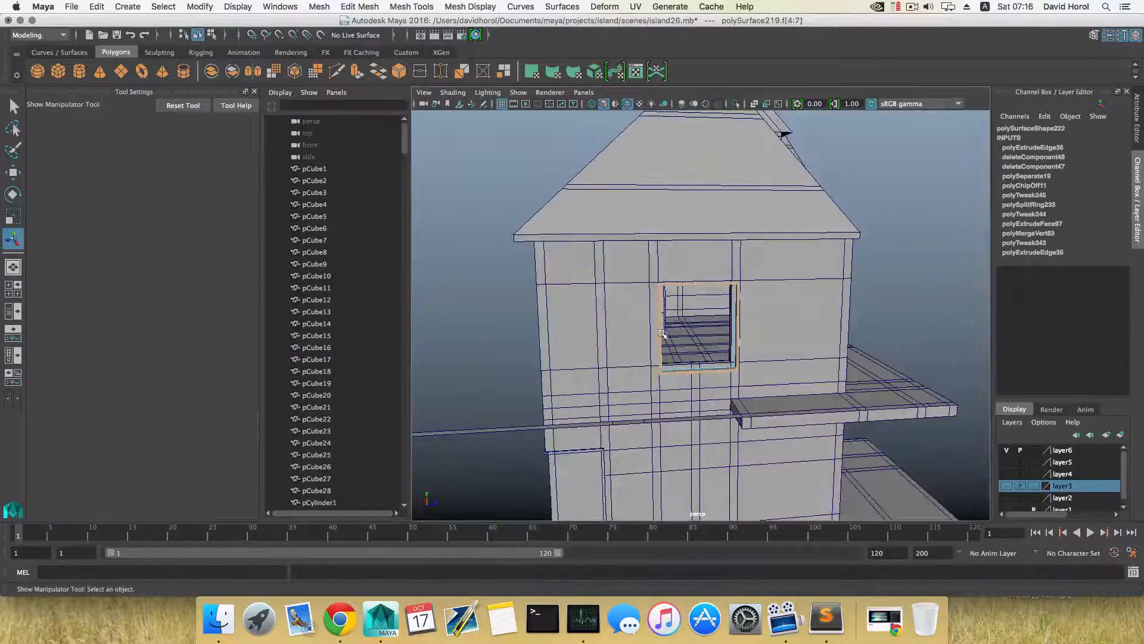
pyautogui.keyDown('alt'); pyautogui.moveTo(663, 333); pyautogui.dragTo(608, 314); pyautogui.keyUp('alt')
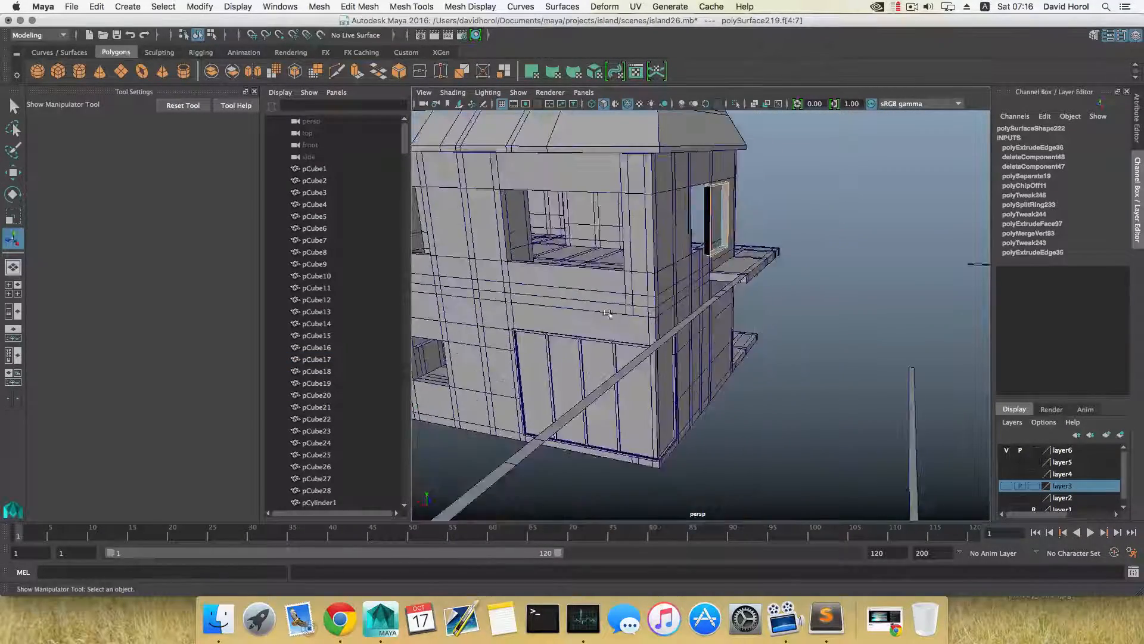
pyautogui.keyDown('alt'); pyautogui.moveTo(608, 314); pyautogui.dragTo(674, 352, button='right'); pyautogui.keyUp('alt')
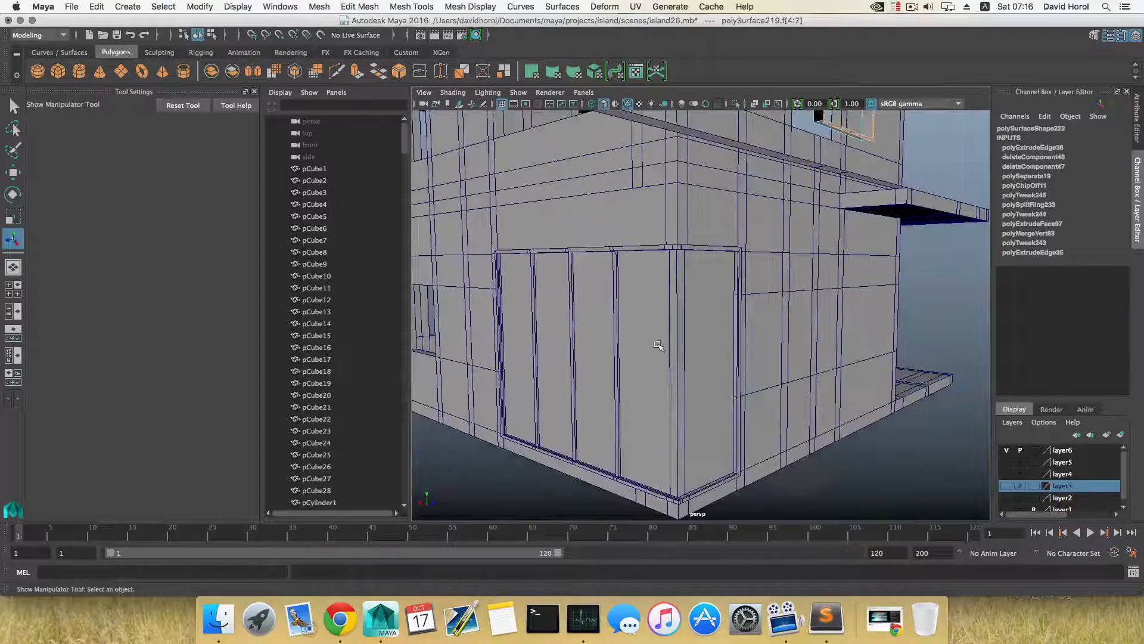
pyautogui.click(675, 338)
pyautogui.keyDown('alt'); pyautogui.moveTo(677, 383); pyautogui.dragTo(663, 244); pyautogui.keyUp('alt')
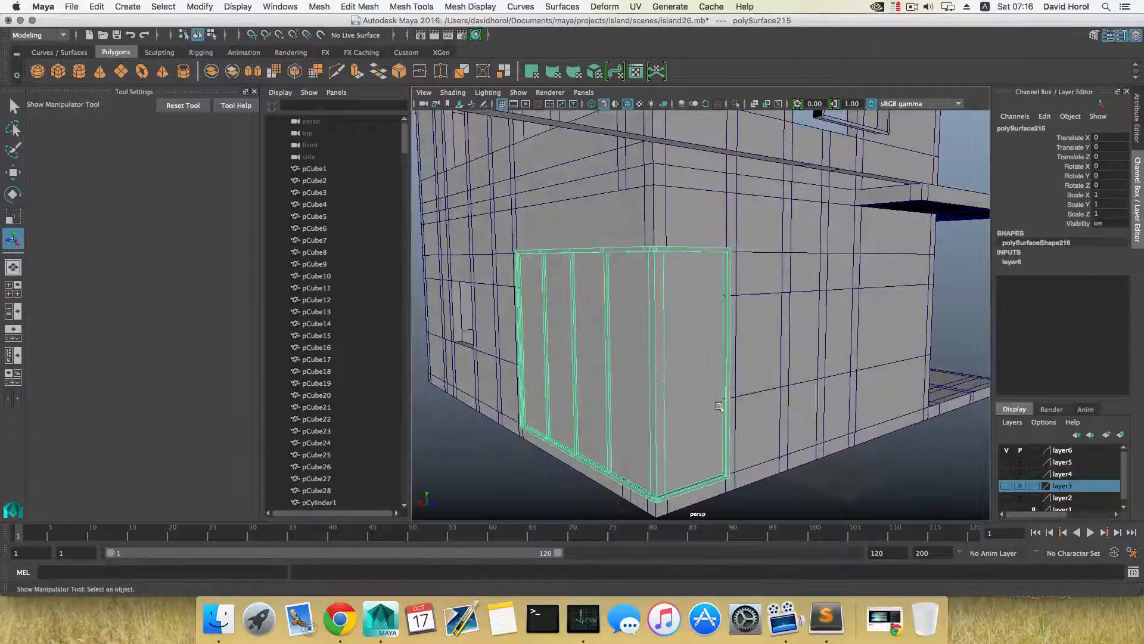
pyautogui.keyDown('alt'); pyautogui.moveTo(679, 338); pyautogui.dragTo(793, 386); pyautogui.keyUp('alt')
pyautogui.keyDown('alt'); pyautogui.moveTo(672, 290); pyautogui.dragTo(725, 408, button='middle'); pyautogui.keyUp('alt')
pyautogui.keyDown('alt'); pyautogui.moveTo(618, 363); pyautogui.dragTo(668, 379, button='right'); pyautogui.keyUp('alt')
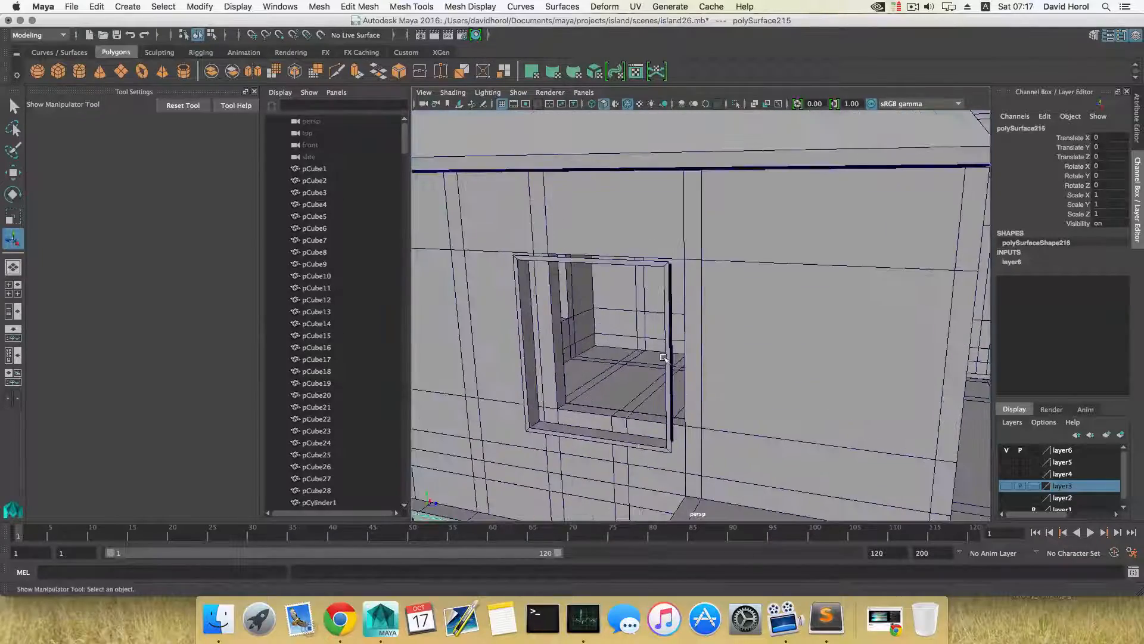
# Extrude the four front rim faces of the upper window frame to a Local Translate Z of 0.325.
pyautogui.click(673, 381)
pyautogui.keyDown('alt'); pyautogui.moveTo(671, 383); pyautogui.dragTo(672, 326); pyautogui.keyUp('alt')
pyautogui.keyDown('alt'); pyautogui.moveTo(663, 323); pyautogui.dragTo(597, 400, button='right'); pyautogui.keyUp('alt')
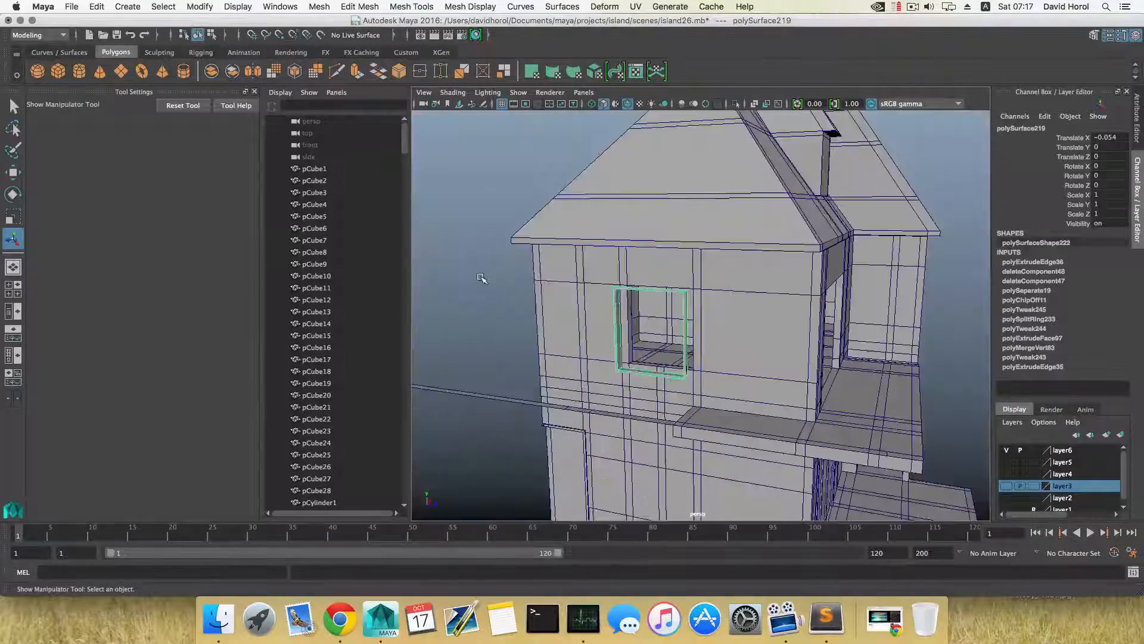
pyautogui.moveTo(481, 278); pyautogui.dragTo(475, 312, button='right')
pyautogui.keyDown('alt'); pyautogui.moveTo(596, 334); pyautogui.dragTo(650, 316, button='right'); pyautogui.keyUp('alt')
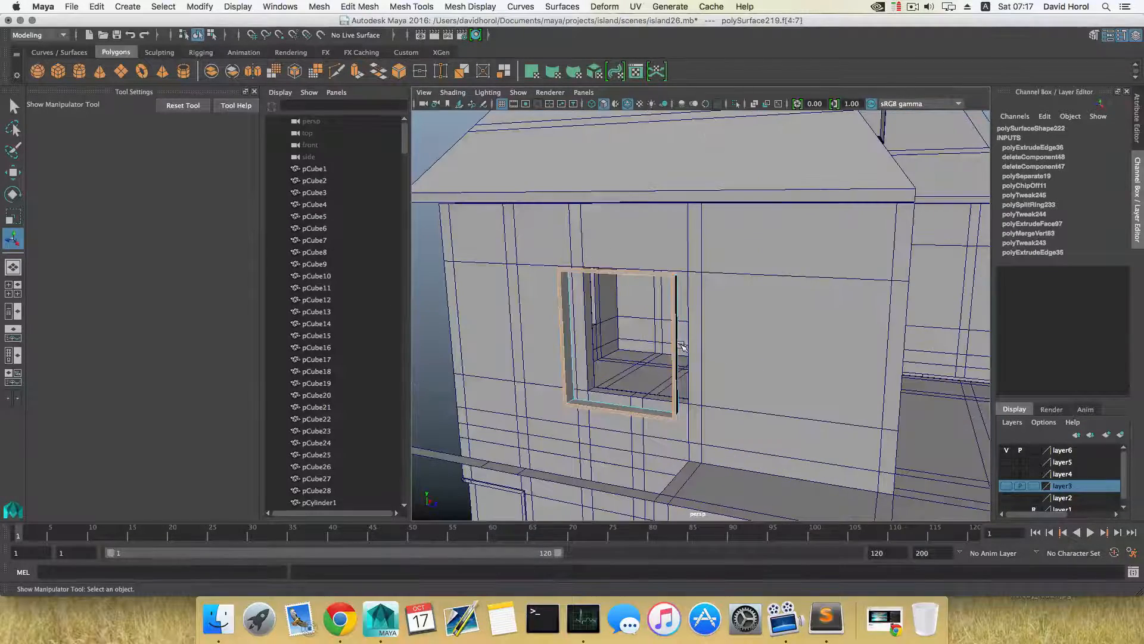
pyautogui.keyDown('alt'); pyautogui.moveTo(620, 292); pyautogui.dragTo(536, 241); pyautogui.keyUp('alt')
pyautogui.click(358, 73)
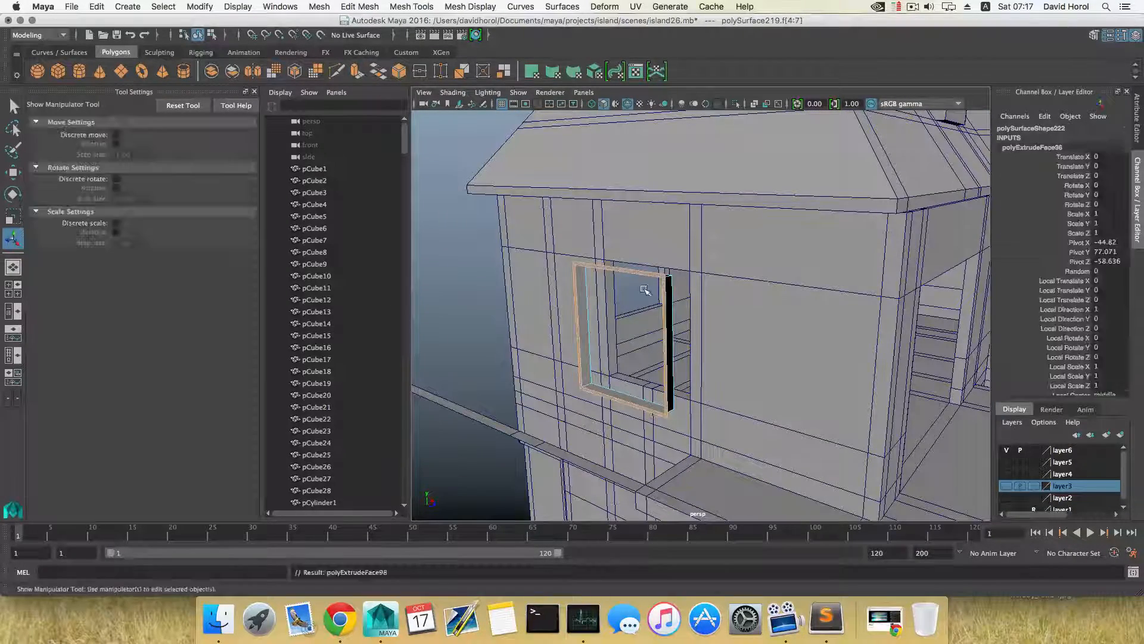
pyautogui.keyDown('alt'); pyautogui.moveTo(566, 298); pyautogui.dragTo(600, 318); pyautogui.keyUp('alt')
pyautogui.moveTo(567, 395); pyautogui.dragTo(637, 413)
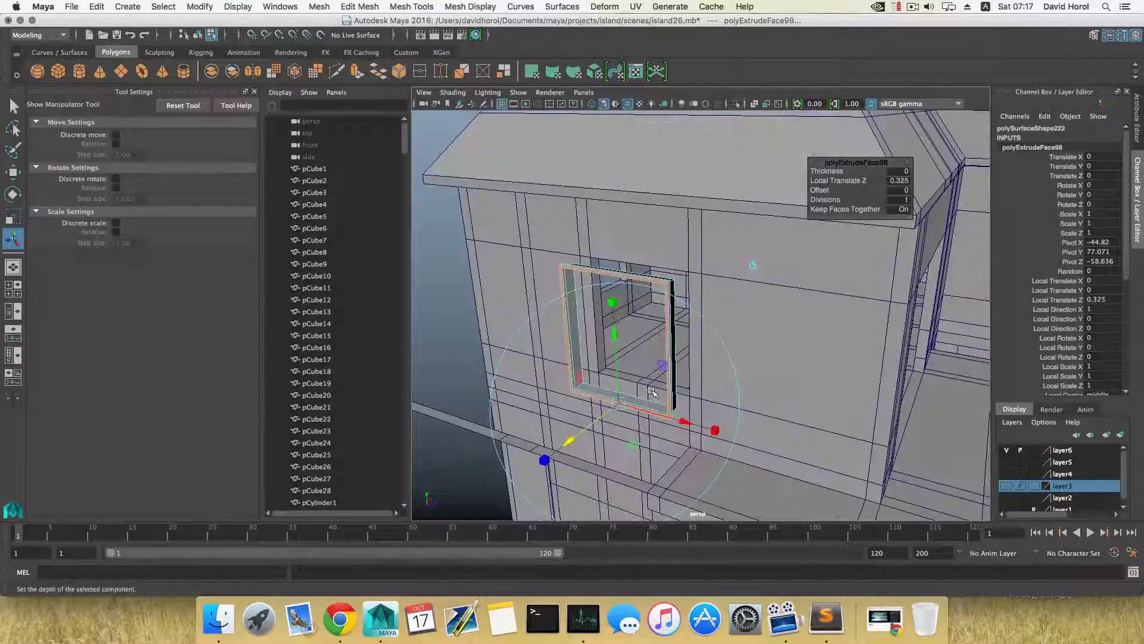
pyautogui.moveTo(637, 412); pyautogui.dragTo(658, 396, button='right')
pyautogui.keyDown('alt'); pyautogui.moveTo(658, 396); pyautogui.dragTo(526, 389); pyautogui.keyUp('alt')
pyautogui.keyDown('alt'); pyautogui.moveTo(636, 383); pyautogui.dragTo(792, 400); pyautogui.keyUp('alt')
pyautogui.moveTo(691, 356); pyautogui.dragTo(688, 382, button='right')
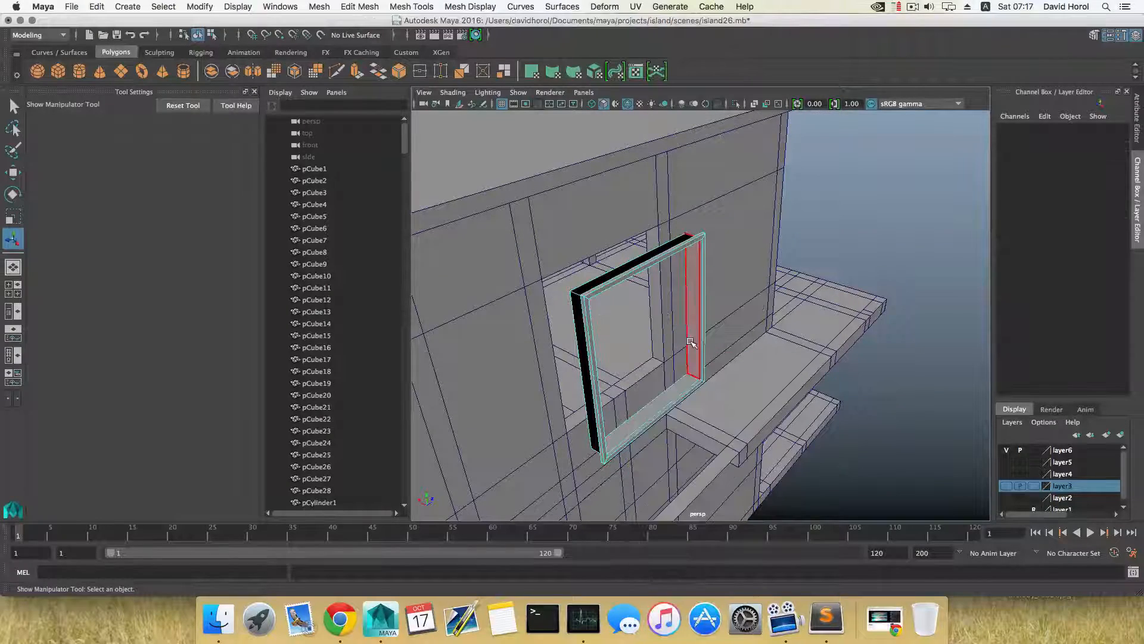
pyautogui.click(691, 366)
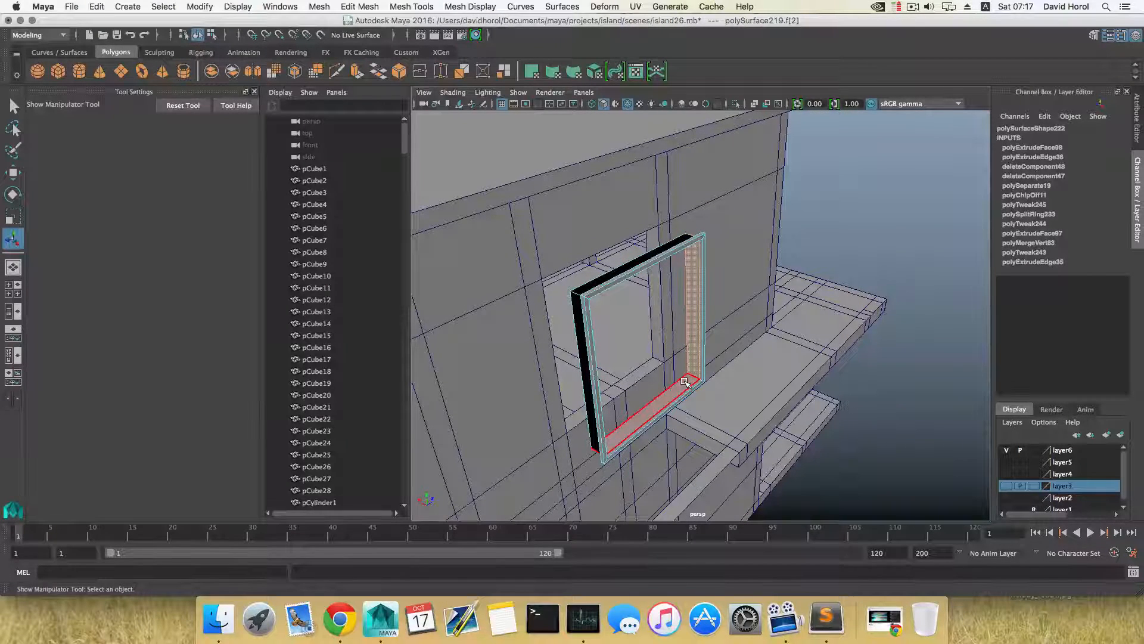
pyautogui.press('F8')
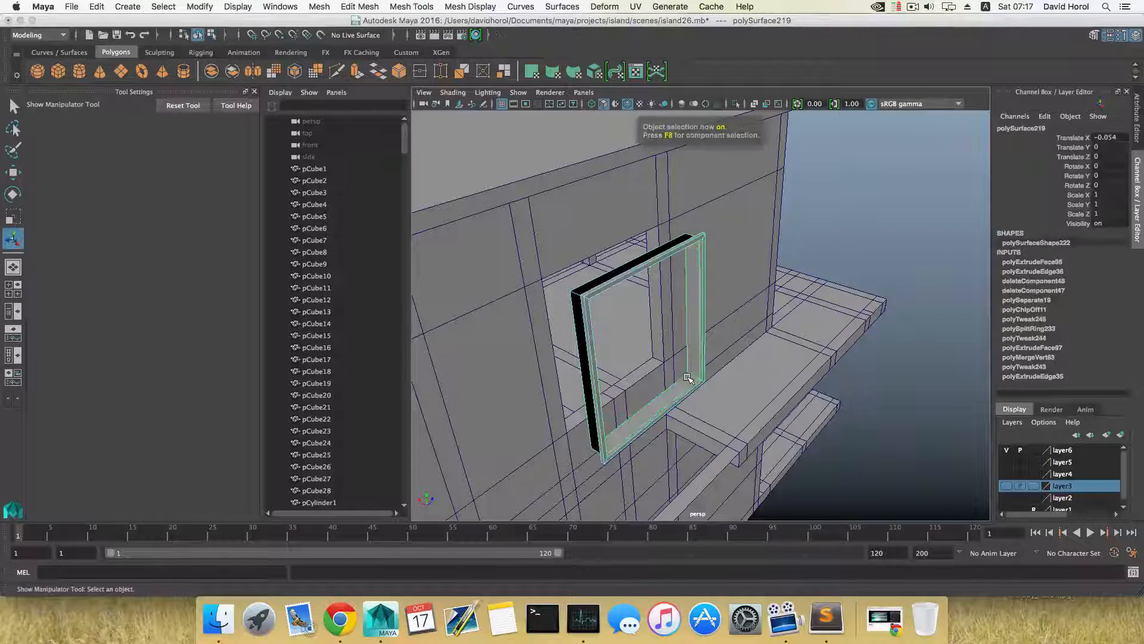
# Insert an edge loop across the middle of the window frame's bottom bar and another across its top bar.
pyautogui.keyDown('alt'); pyautogui.moveTo(686, 383); pyautogui.dragTo(661, 385); pyautogui.keyUp('alt')
pyautogui.keyDown('alt'); pyautogui.moveTo(661, 384); pyautogui.dragTo(702, 406, button='right'); pyautogui.keyUp('alt')
pyautogui.keyDown('alt'); pyautogui.moveTo(702, 405); pyautogui.dragTo(700, 388, button='middle'); pyautogui.keyUp('alt')
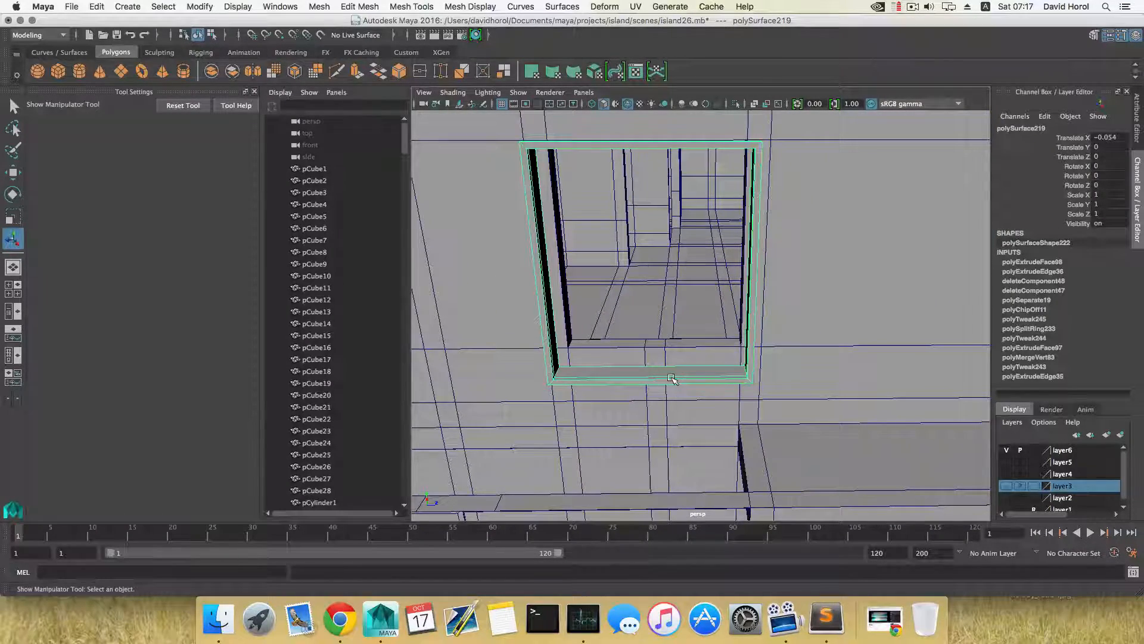
pyautogui.rightClick(671, 379)
pyautogui.click(672, 270)
pyautogui.click(657, 376)
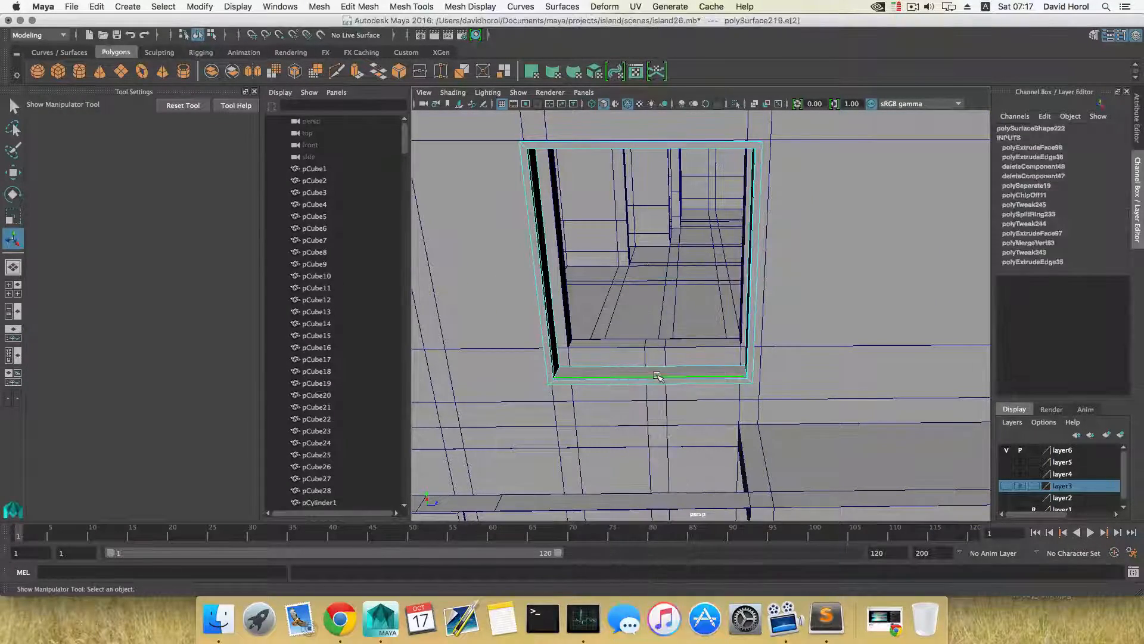
pyautogui.keyDown('shift'); pyautogui.moveTo(657, 376); pyautogui.dragTo(661, 408, button='right'); pyautogui.keyUp('shift')
pyautogui.keyDown('alt'); pyautogui.moveTo(663, 283); pyautogui.dragTo(786, 398); pyautogui.keyUp('alt')
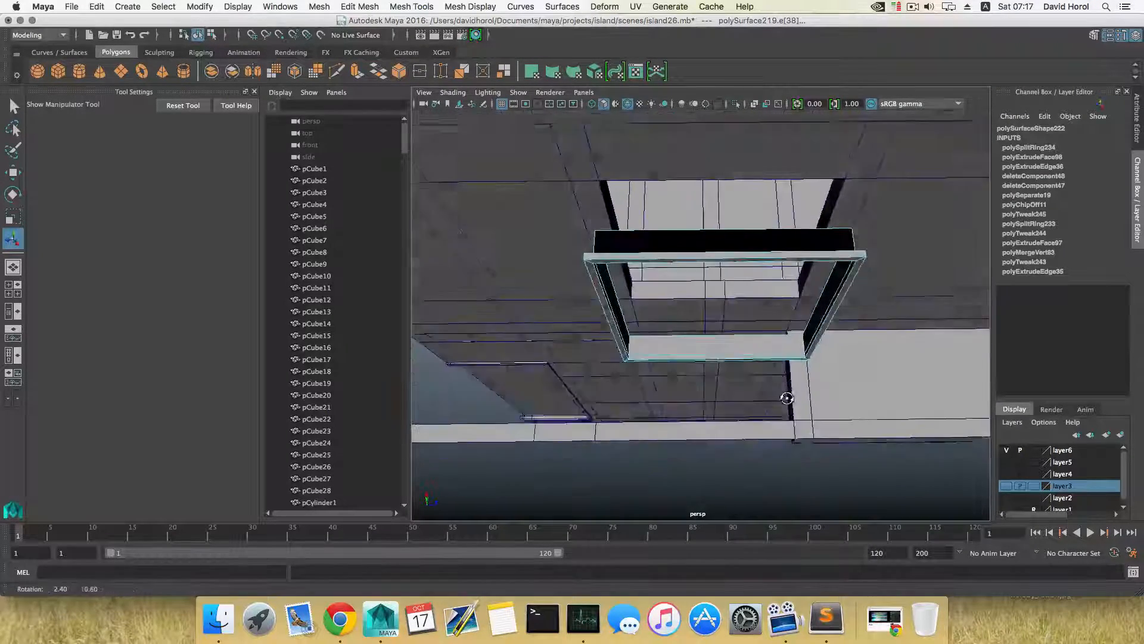
pyautogui.click(729, 240)
pyautogui.press('g')
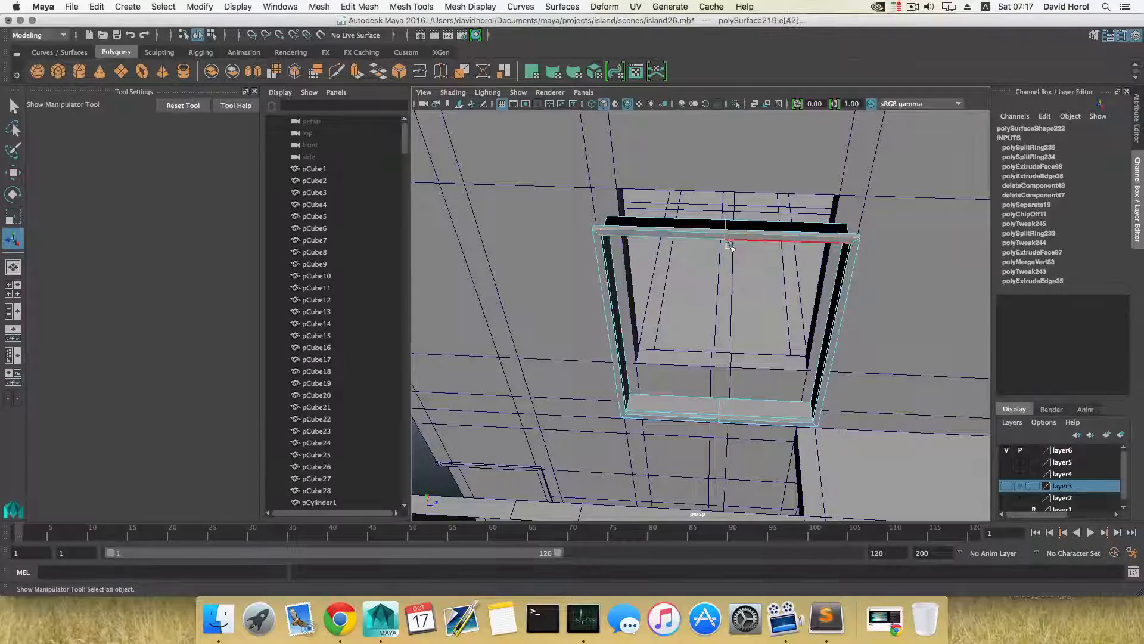
# Bevel the middle edge loops of the window frame's top and bottom bars with Fraction 0.1 and 2 segments.
pyautogui.keyDown('alt'); pyautogui.moveTo(729, 241); pyautogui.dragTo(707, 186); pyautogui.keyUp('alt')
pyautogui.keyDown('shift'); pyautogui.rightClick(700, 164); pyautogui.keyUp('shift')
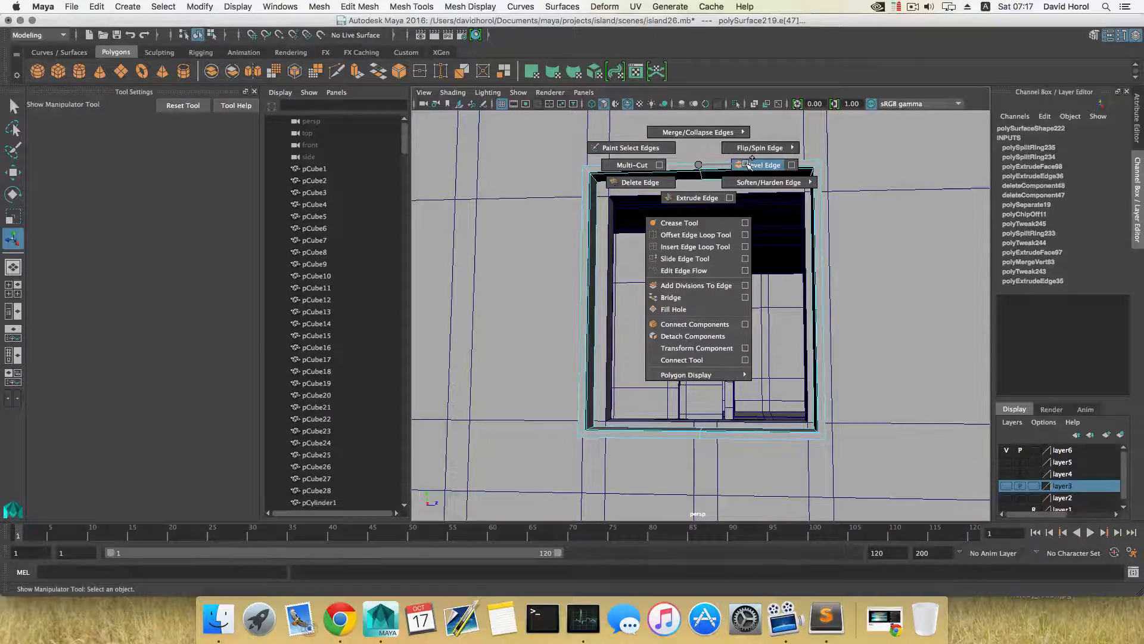
pyautogui.keyDown('shift'); pyautogui.moveTo(702, 166); pyautogui.dragTo(699, 323, button='right'); pyautogui.keyUp('shift')
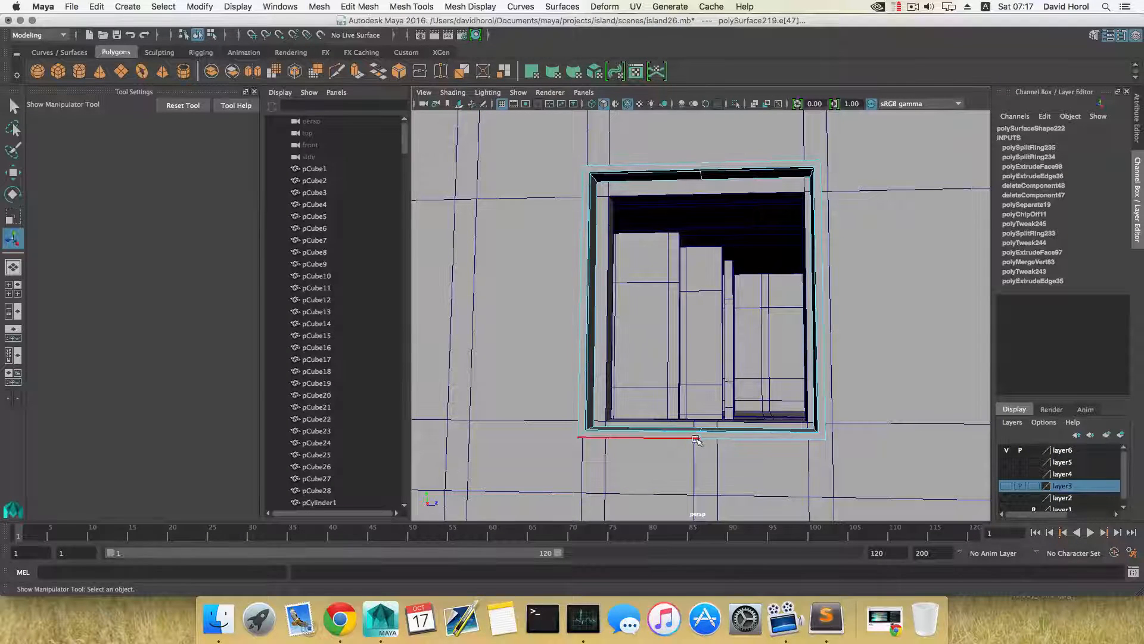
pyautogui.keyDown('alt'); pyautogui.moveTo(728, 388); pyautogui.dragTo(722, 342); pyautogui.keyUp('alt')
pyautogui.keyDown('shift'); pyautogui.moveTo(687, 179); pyautogui.dragTo(752, 187, button='right'); pyautogui.keyUp('shift')
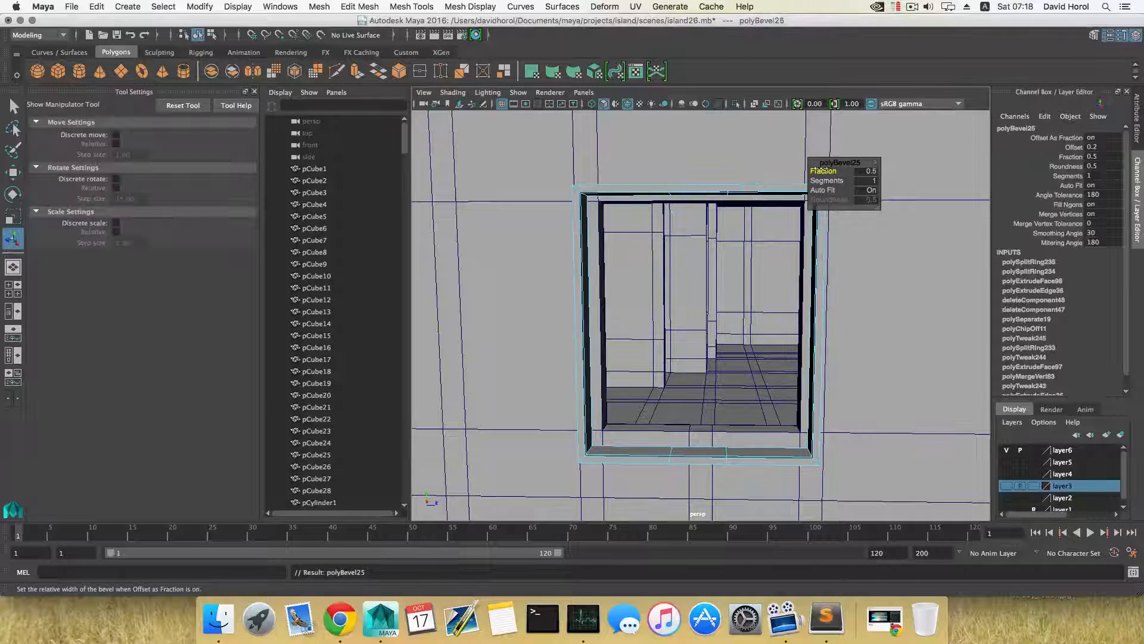
pyautogui.moveTo(822, 169); pyautogui.dragTo(821, 170)
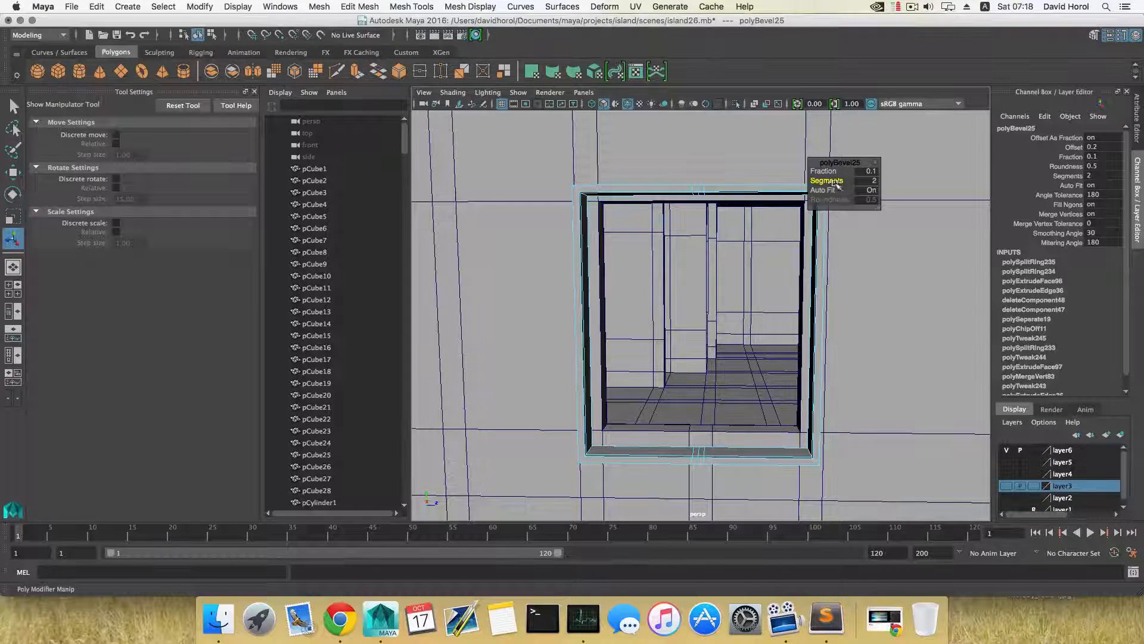
# Scale the bevelled edges in the middle of the top and bottom bars closer together along the bars' length.
pyautogui.click(705, 187)
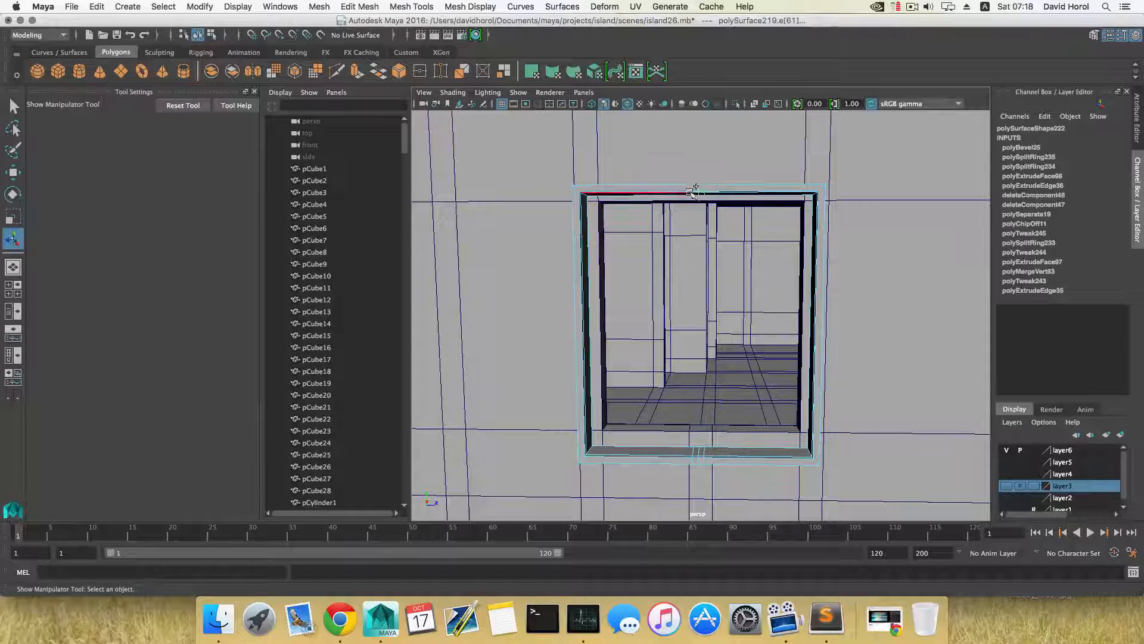
pyautogui.click(693, 189)
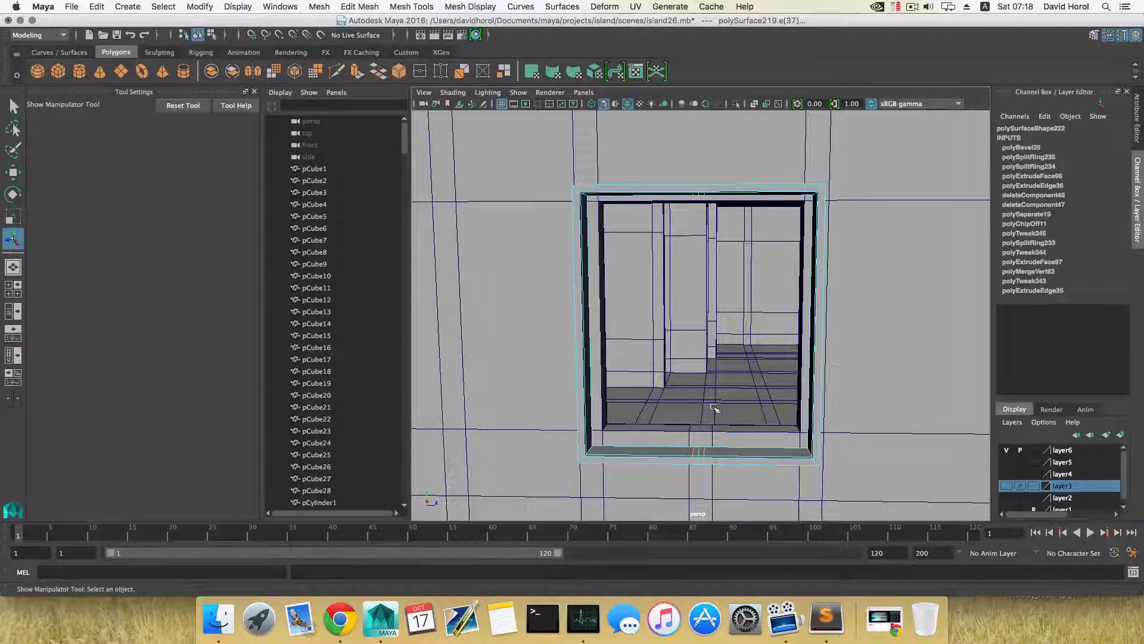
pyautogui.press('r')
pyautogui.moveTo(807, 328); pyautogui.dragTo(760, 326)
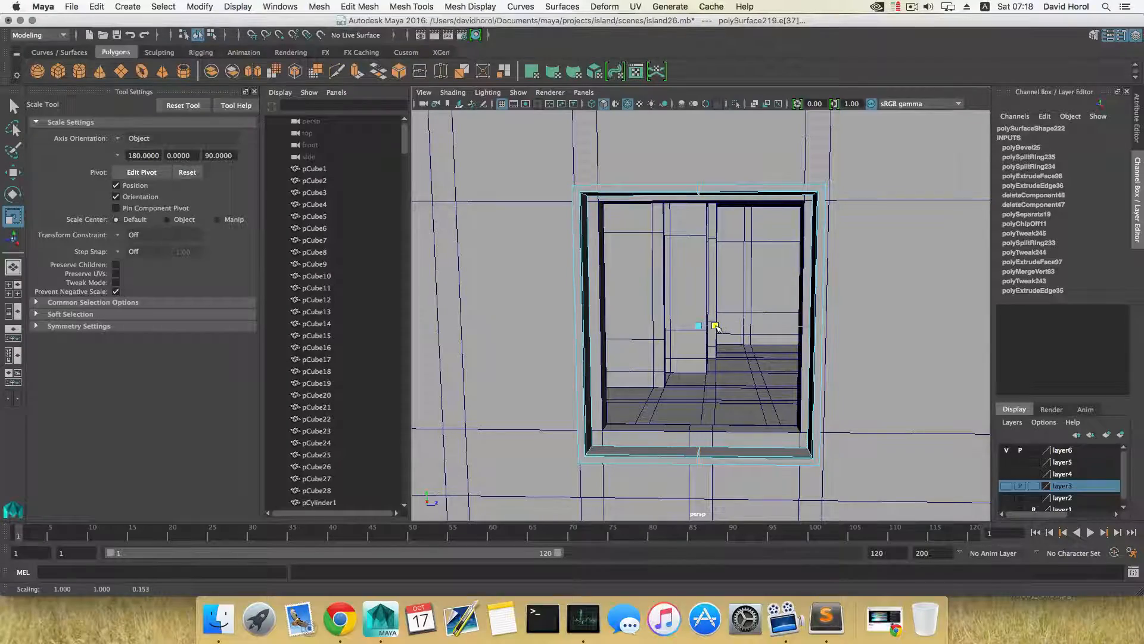
pyautogui.moveTo(718, 327); pyautogui.dragTo(717, 327)
# Select the inner faces of the window frame on the sides, bottom and top, leaving out the narrow middle strips.
pyautogui.keyDown('alt'); pyautogui.moveTo(718, 327); pyautogui.dragTo(757, 298); pyautogui.keyUp('alt')
pyautogui.scroll(5, 709, 319)
pyautogui.scroll(5, 692, 350)
pyautogui.keyDown('alt'); pyautogui.moveTo(692, 349); pyautogui.dragTo(715, 355); pyautogui.keyUp('alt')
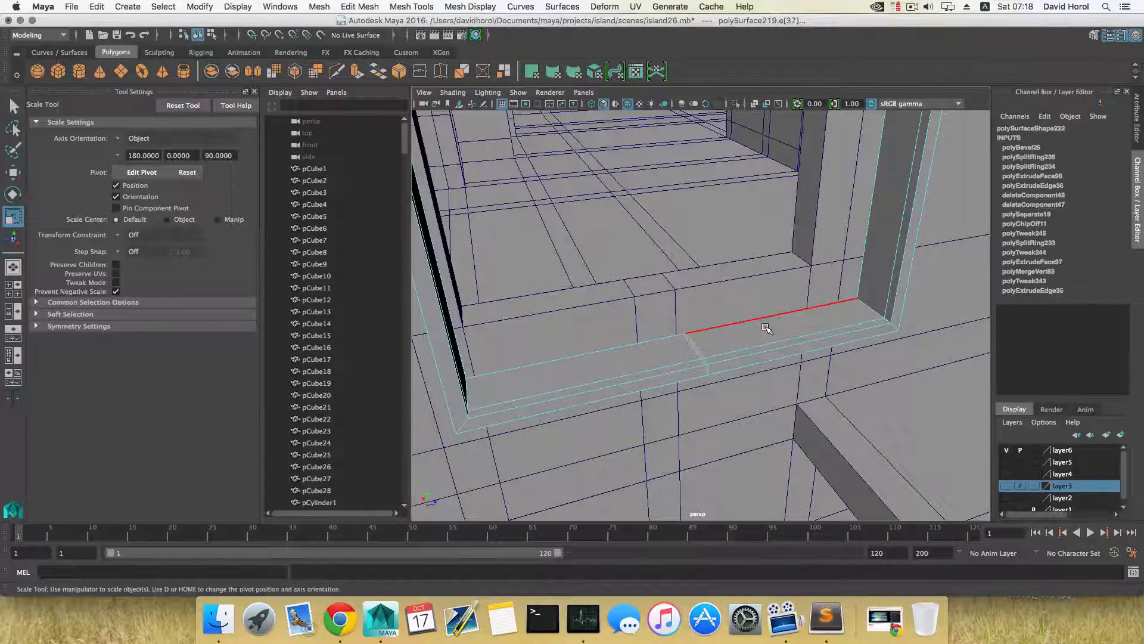
pyautogui.moveTo(766, 327); pyautogui.dragTo(769, 335, button='right')
pyautogui.click(775, 332)
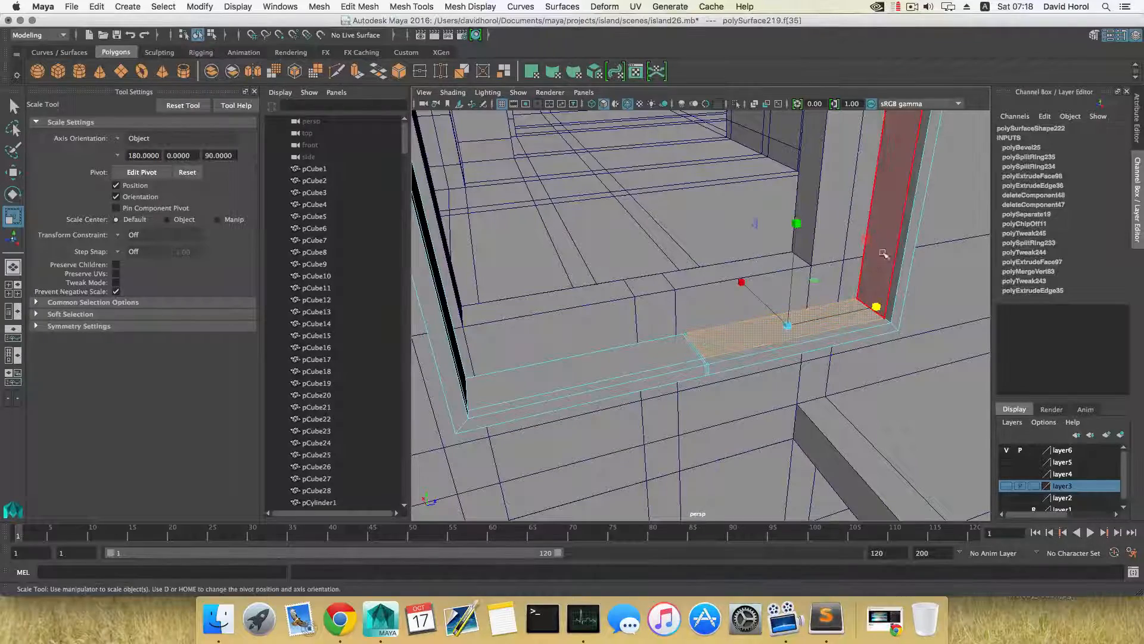
pyautogui.keyDown('shift'); pyautogui.click(887, 223); pyautogui.keyUp('shift')
pyautogui.keyDown('alt'); pyautogui.moveTo(886, 222); pyautogui.dragTo(738, 274); pyautogui.keyUp('alt')
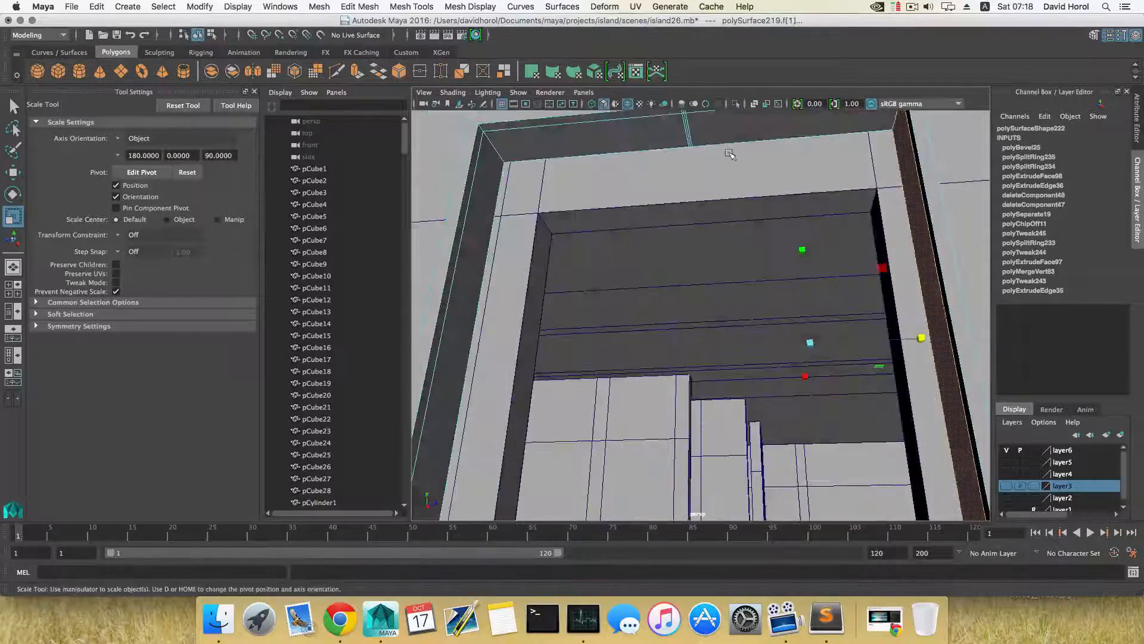
pyautogui.keyDown('alt'); pyautogui.moveTo(660, 133); pyautogui.dragTo(582, 281); pyautogui.keyUp('alt')
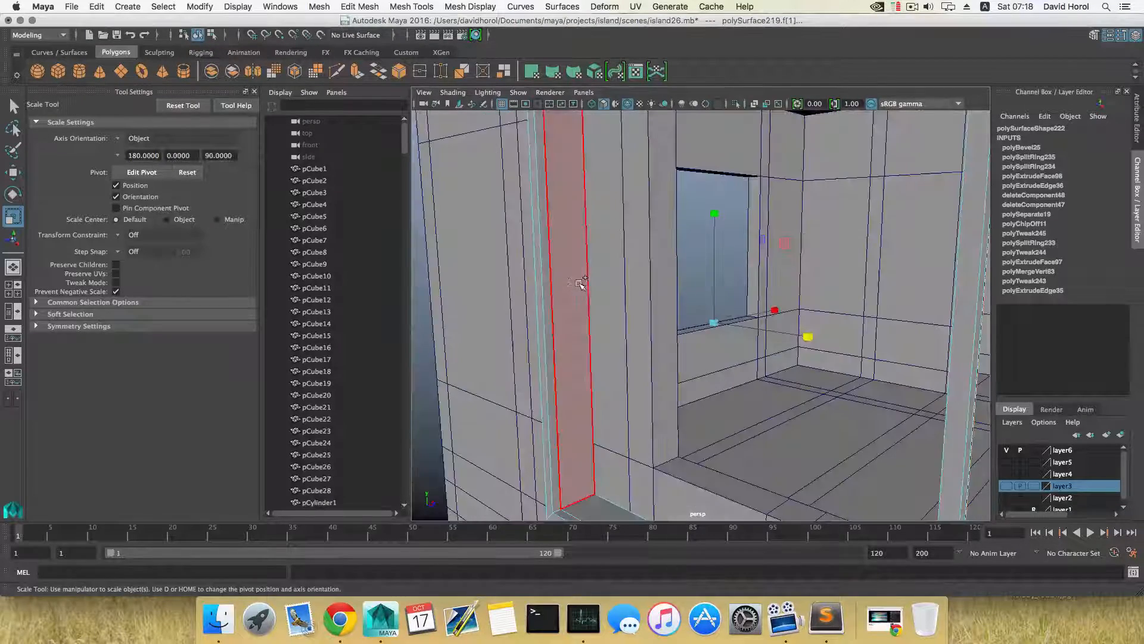
pyautogui.keyDown('shift'); pyautogui.click(582, 281); pyautogui.keyUp('shift')
pyautogui.keyDown('alt'); pyautogui.moveTo(617, 390); pyautogui.dragTo(693, 335); pyautogui.keyUp('alt')
pyautogui.keyDown('alt'); pyautogui.moveTo(694, 335); pyautogui.dragTo(713, 387, button='middle'); pyautogui.keyUp('alt')
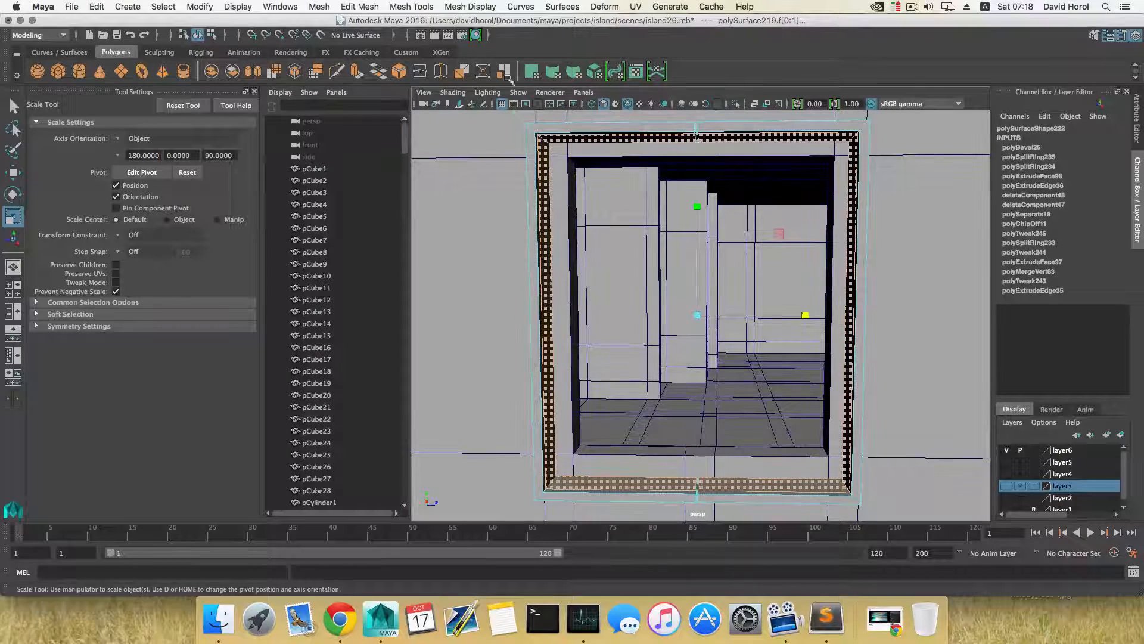
# Extract the selected inner faces from the window frame as separate objects and return to object selection.
pyautogui.click(318, 6)
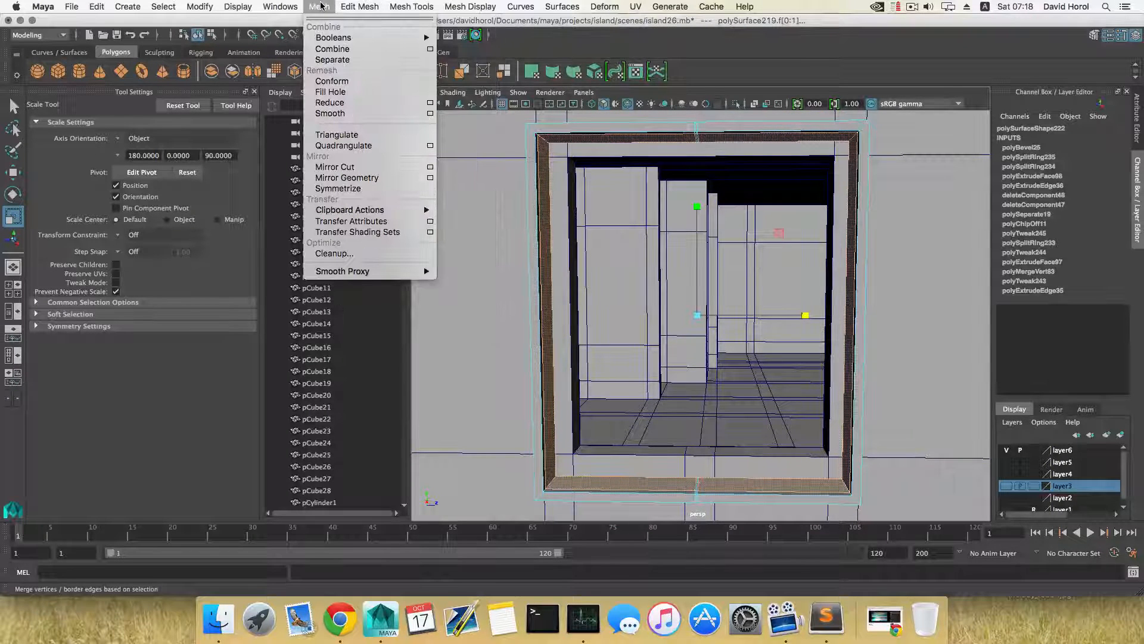
pyautogui.moveTo(359, 6)
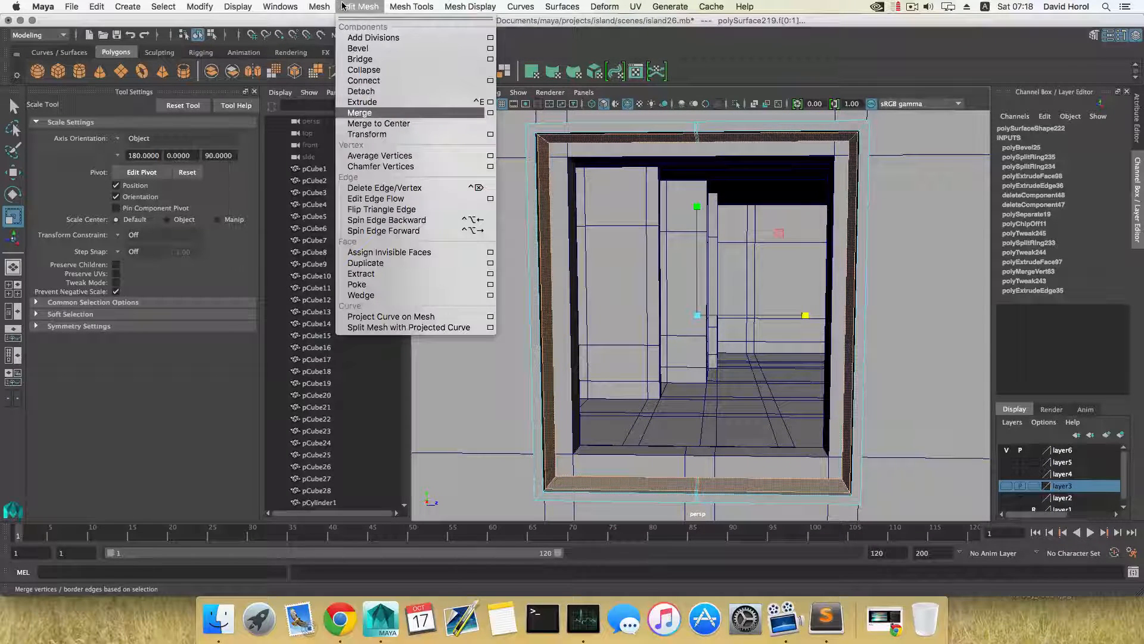
pyautogui.click(390, 273)
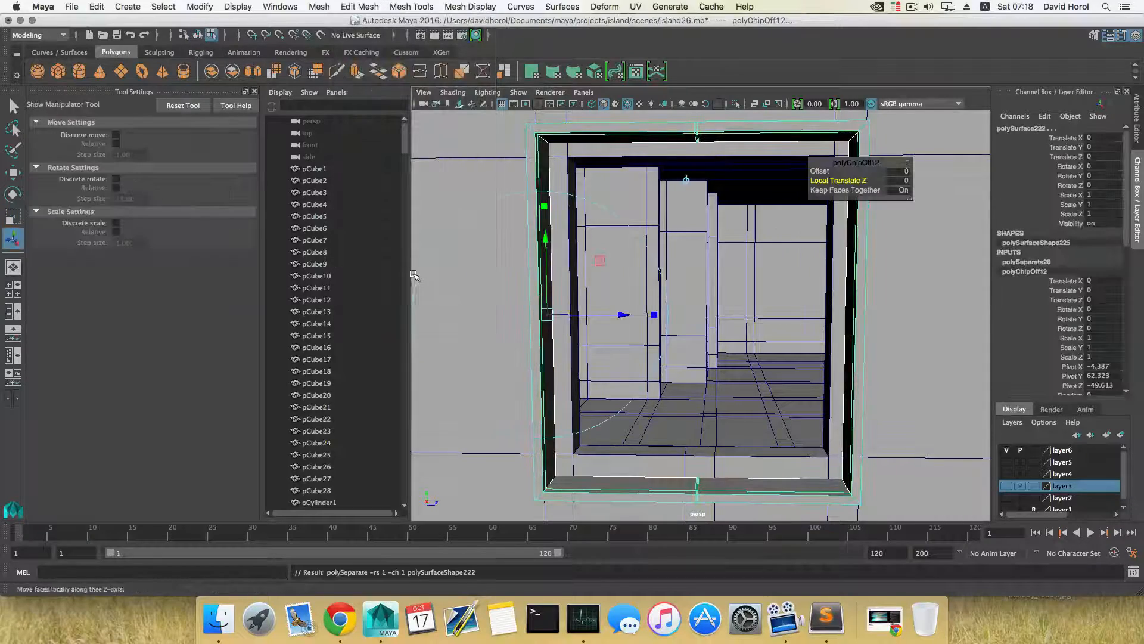
pyautogui.press('F8')
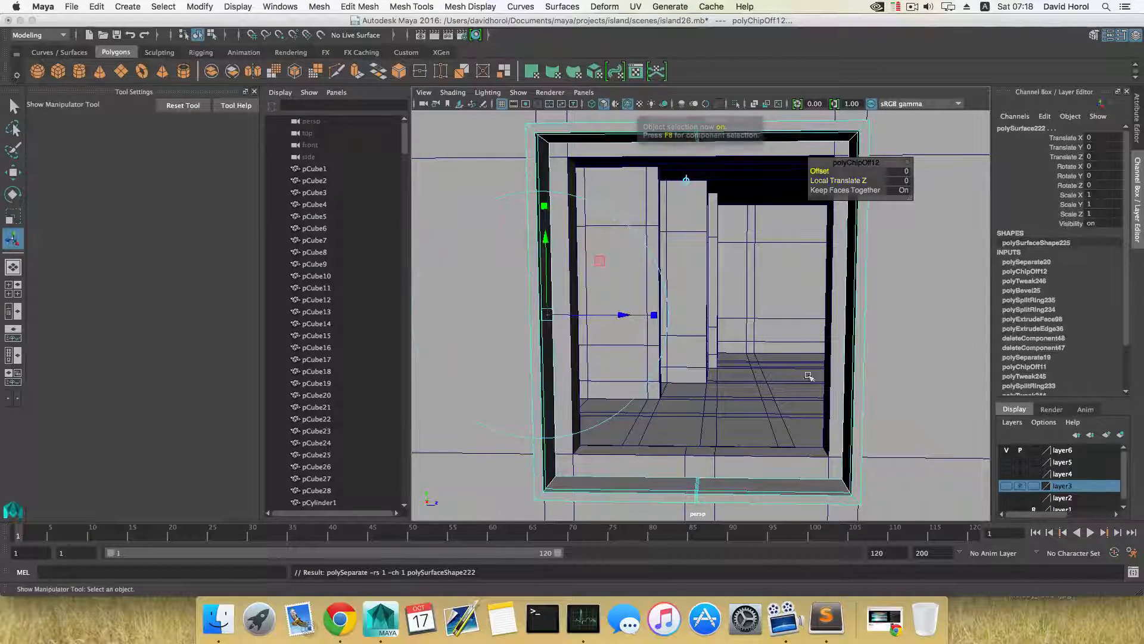
# Check the separated window frame pieces by selecting the inner halves and the rim individually.
pyautogui.scroll(-3, 730, 436)
pyautogui.keyDown('alt'); pyautogui.moveTo(729, 436); pyautogui.dragTo(702, 432); pyautogui.keyUp('alt')
pyautogui.click(725, 434)
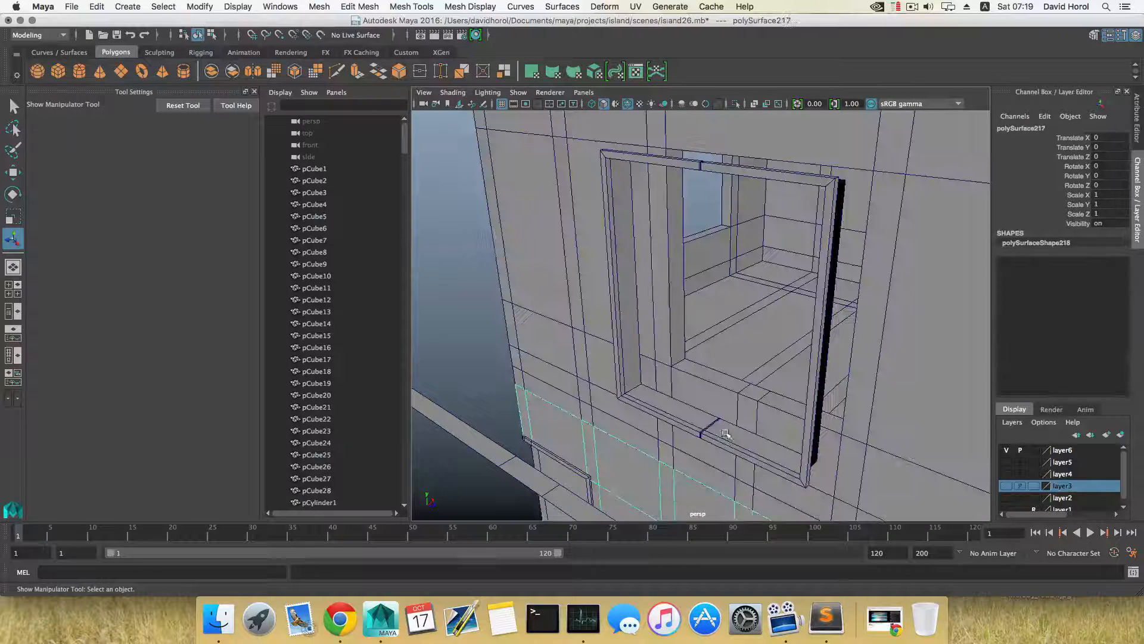
pyautogui.click(704, 423)
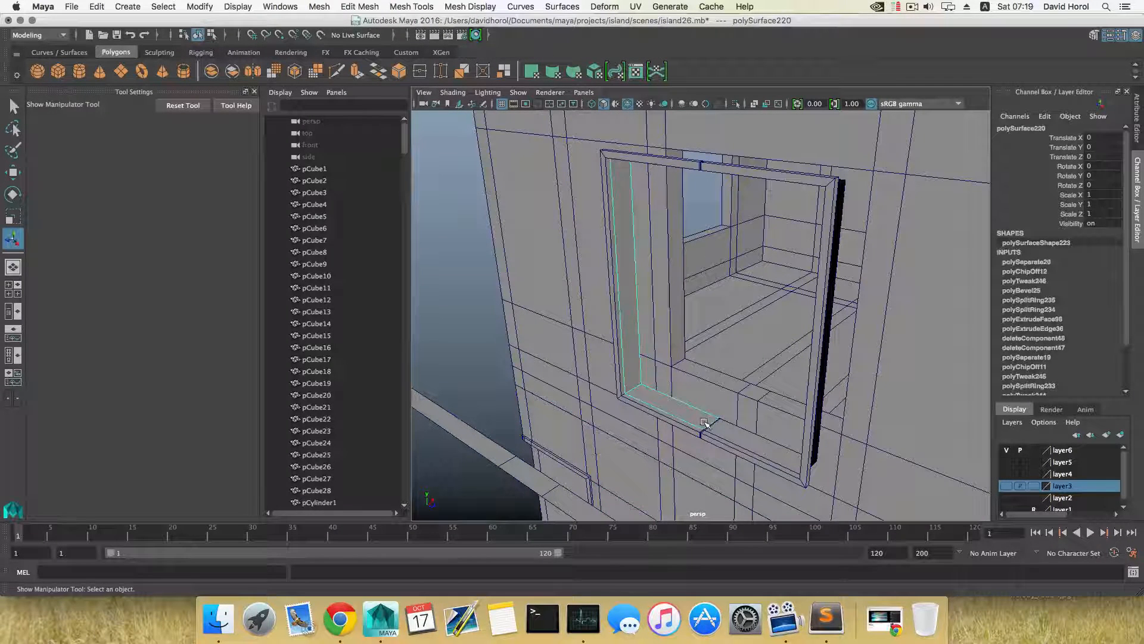
pyautogui.click(735, 435)
pyautogui.click(721, 443)
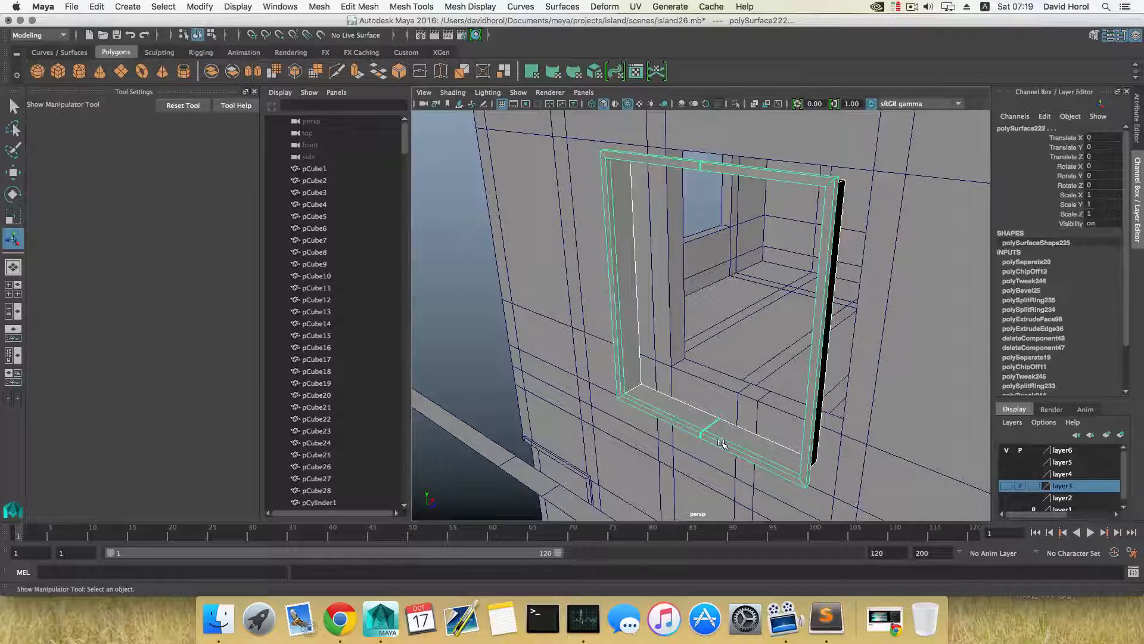
pyautogui.press('z')
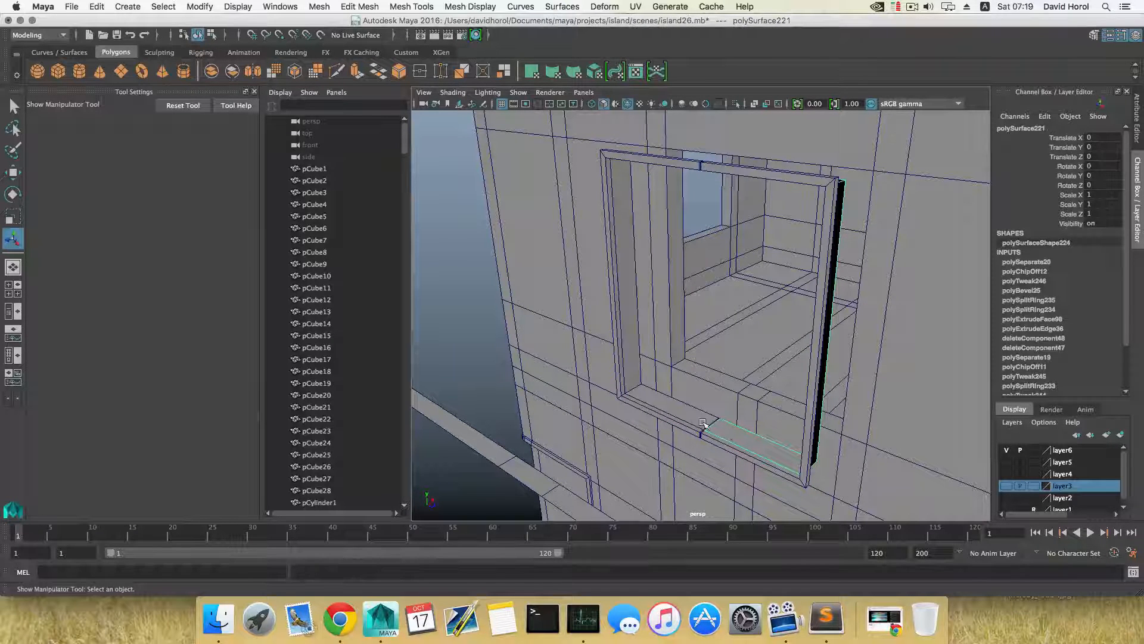
# Isolate the window's front rim and delete the narrow leftover faces behind the middle of its top and bottom bars.
pyautogui.click(704, 436)
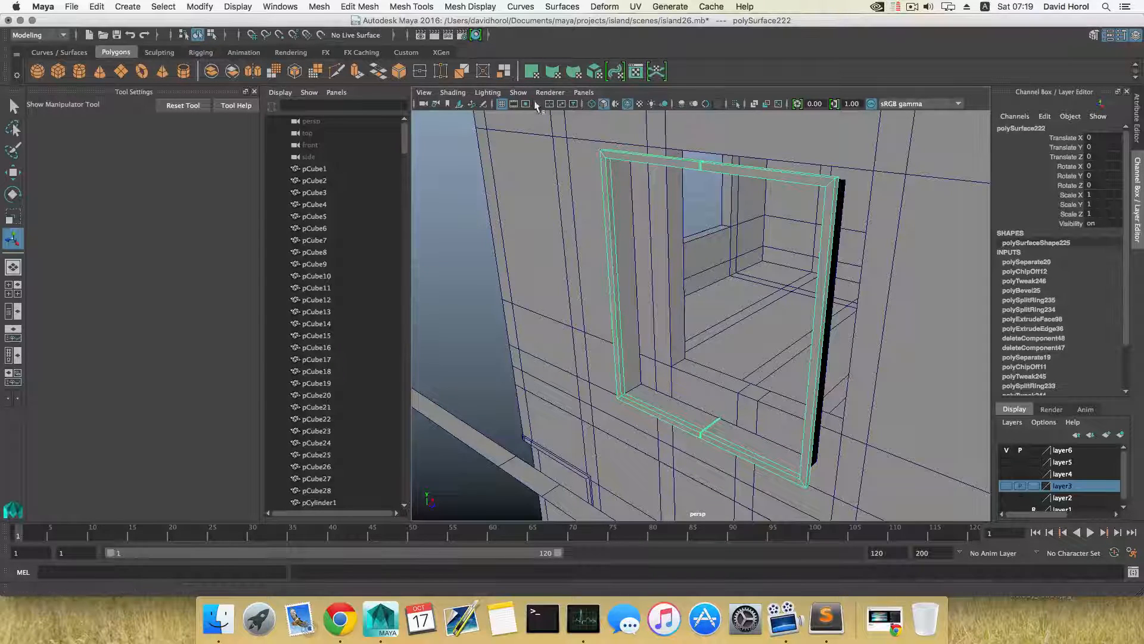
pyautogui.click(736, 104)
pyautogui.moveTo(708, 215)
pyautogui.keyDown('alt'); pyautogui.mouseDown()
pyautogui.moveTo(723, 273)
pyautogui.moveTo(698, 224)
pyautogui.mouseUp(); pyautogui.keyUp('alt')
pyautogui.moveTo(696, 215); pyautogui.dragTo(683, 245, button='right')
pyautogui.keyDown('alt'); pyautogui.moveTo(674, 224); pyautogui.dragTo(676, 244); pyautogui.keyUp('alt')
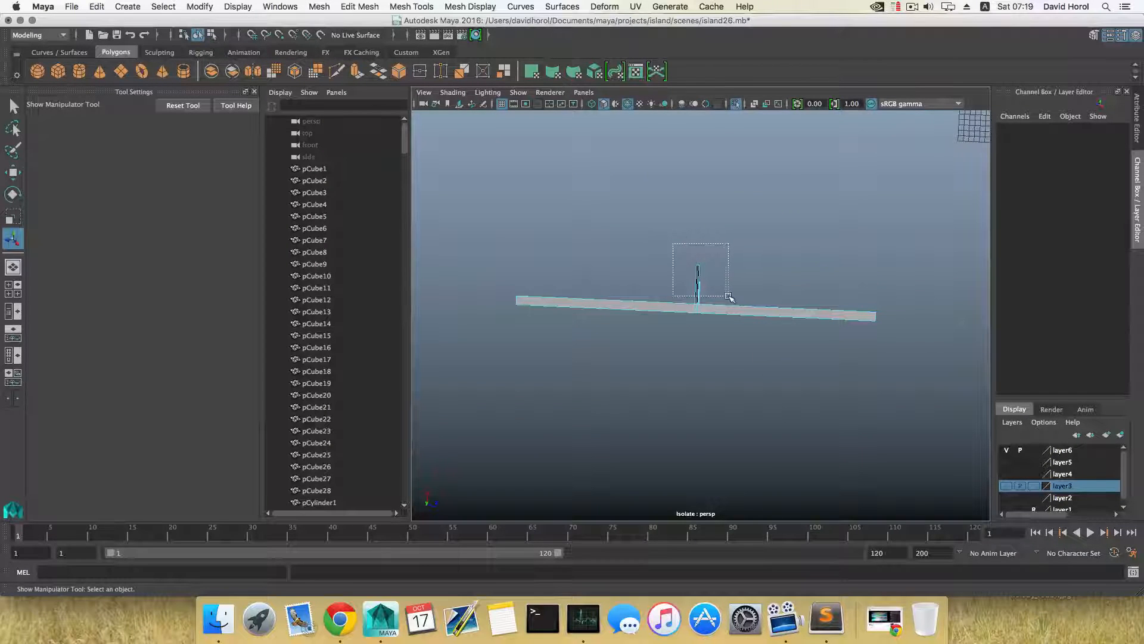
pyautogui.moveTo(728, 296); pyautogui.dragTo(622, 204)
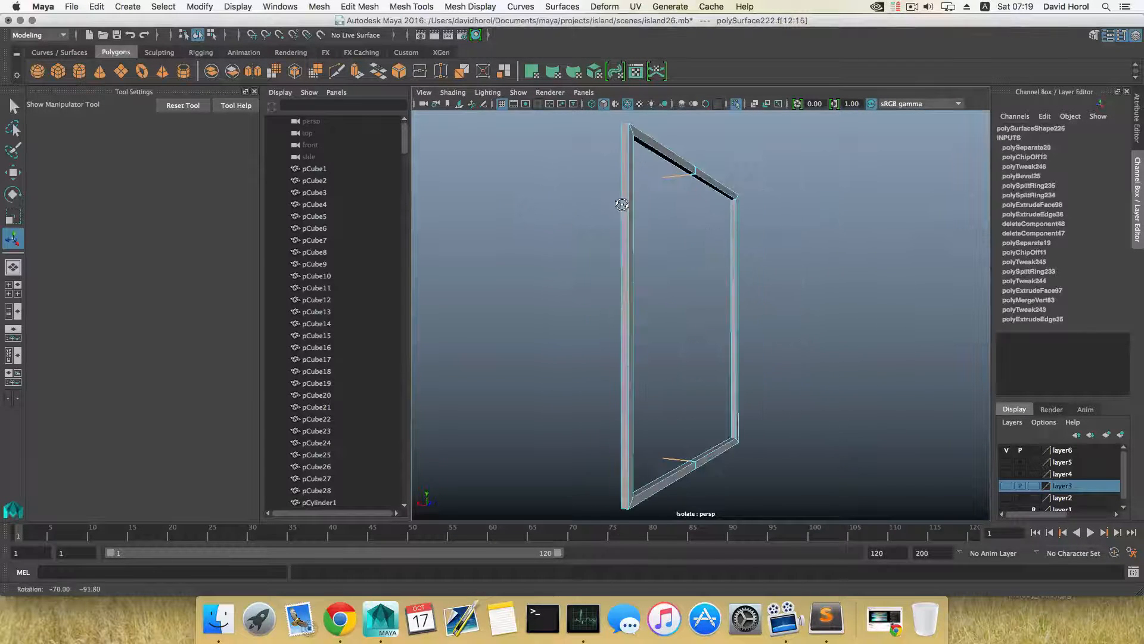
pyautogui.press('Delete')
pyautogui.keyDown('alt'); pyautogui.moveTo(723, 252); pyautogui.dragTo(748, 268); pyautogui.keyUp('alt')
pyautogui.keyDown('alt'); pyautogui.moveTo(695, 435); pyautogui.dragTo(659, 339); pyautogui.keyUp('alt')
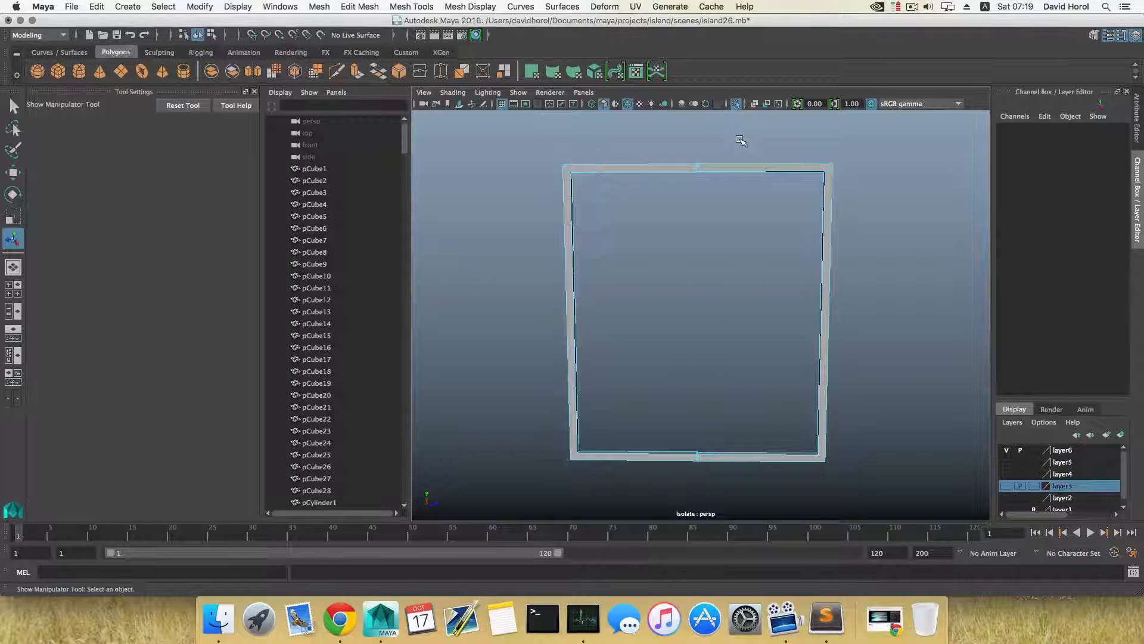
pyautogui.press('F8')
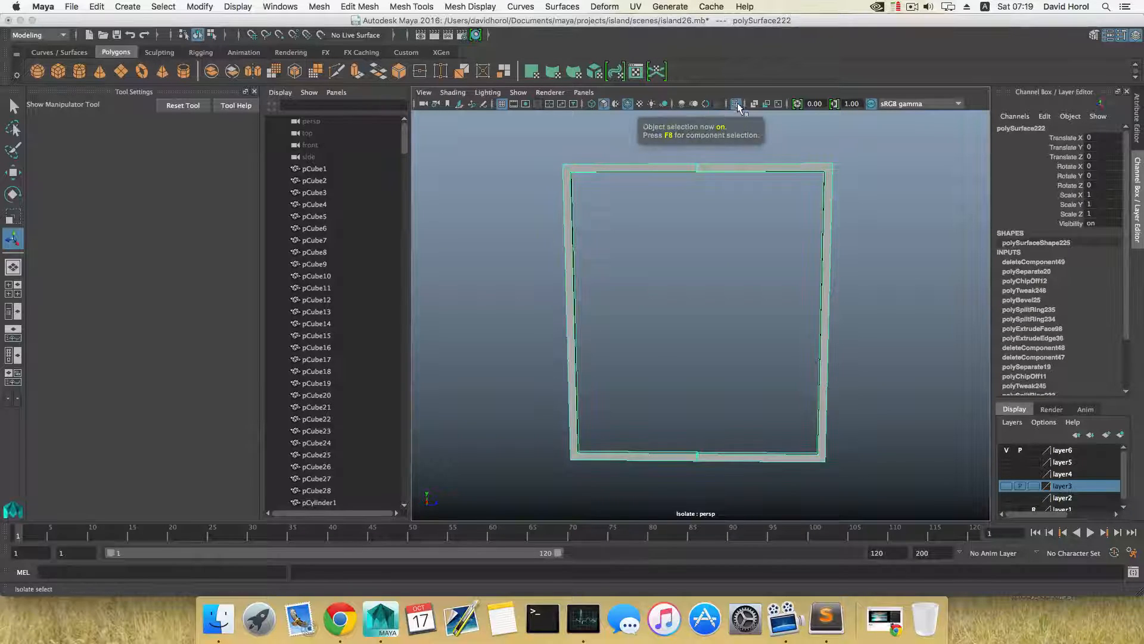
pyautogui.click(737, 104)
# Center the pivots of the two extracted inner frame halves and move them out of the rim to Translate X -0.082.
pyautogui.keyDown('alt'); pyautogui.moveTo(756, 250); pyautogui.dragTo(712, 154); pyautogui.keyUp('alt')
pyautogui.click(692, 197)
pyautogui.keyDown('shift'); pyautogui.click(717, 192); pyautogui.keyUp('shift')
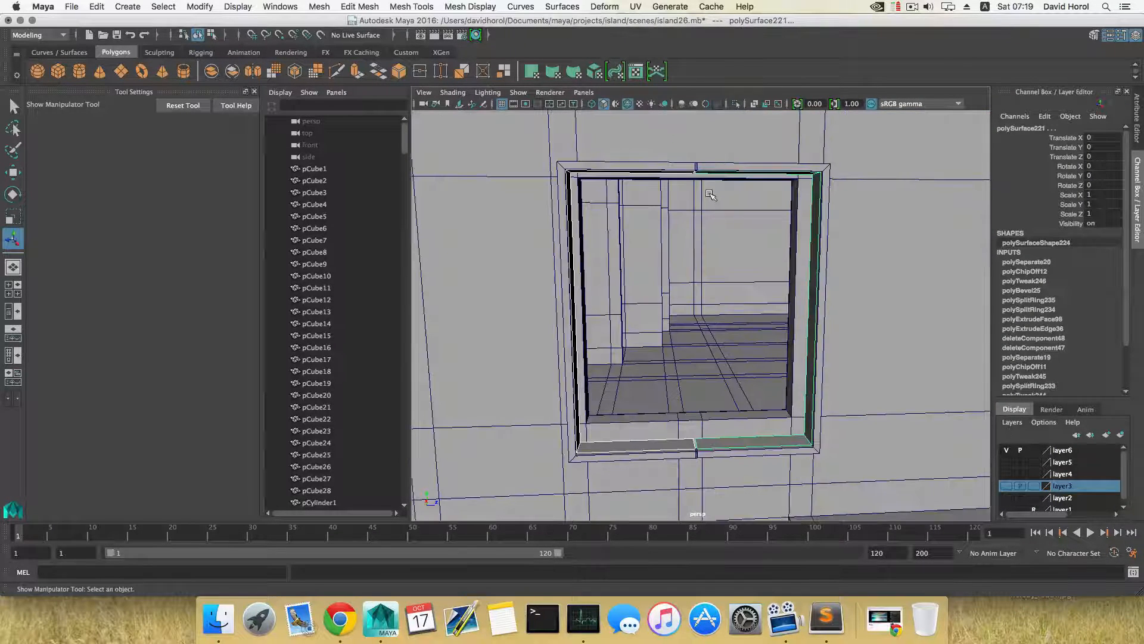
pyautogui.moveTo(710, 195)
pyautogui.keyDown('alt'); pyautogui.mouseDown()
pyautogui.moveTo(685, 213)
pyautogui.moveTo(689, 161)
pyautogui.moveTo(694, 178)
pyautogui.mouseUp(); pyautogui.keyUp('alt')
pyautogui.press('w')
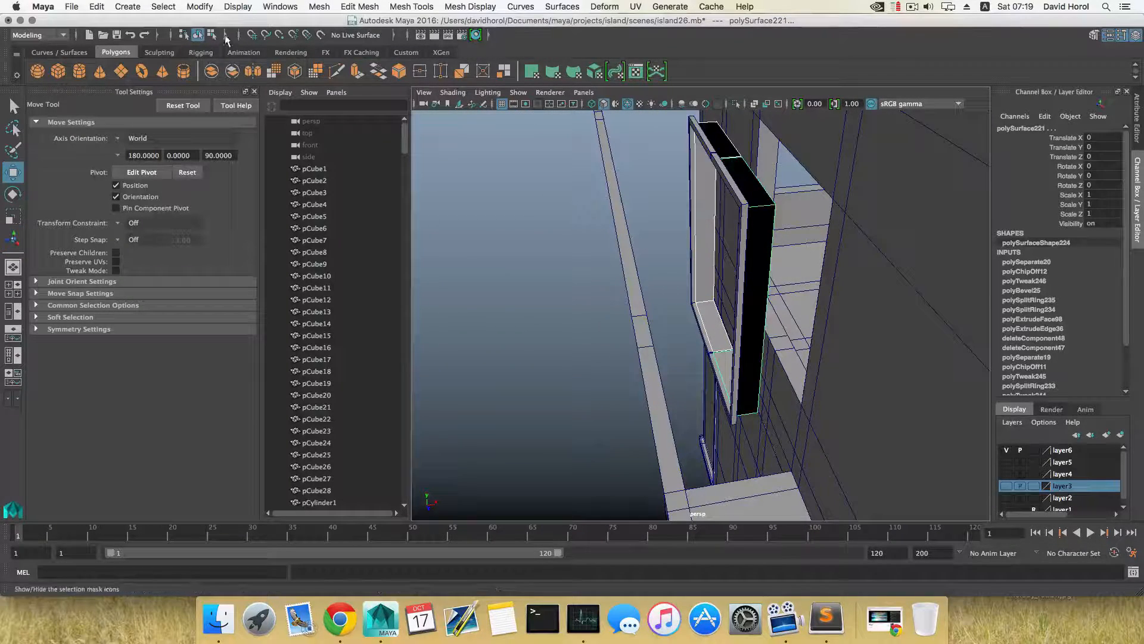
pyautogui.click(200, 6)
pyautogui.click(221, 84)
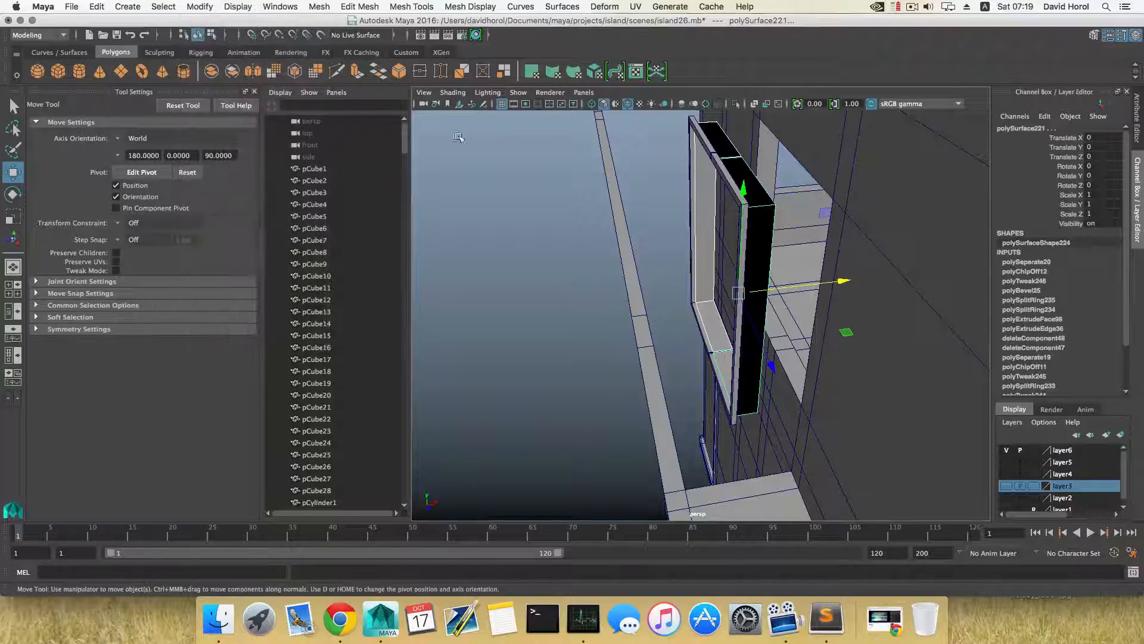
pyautogui.moveTo(845, 281); pyautogui.dragTo(740, 294)
pyautogui.keyDown('alt'); pyautogui.moveTo(655, 310); pyautogui.dragTo(759, 273); pyautogui.keyUp('alt')
pyautogui.scroll(3, 753, 333)
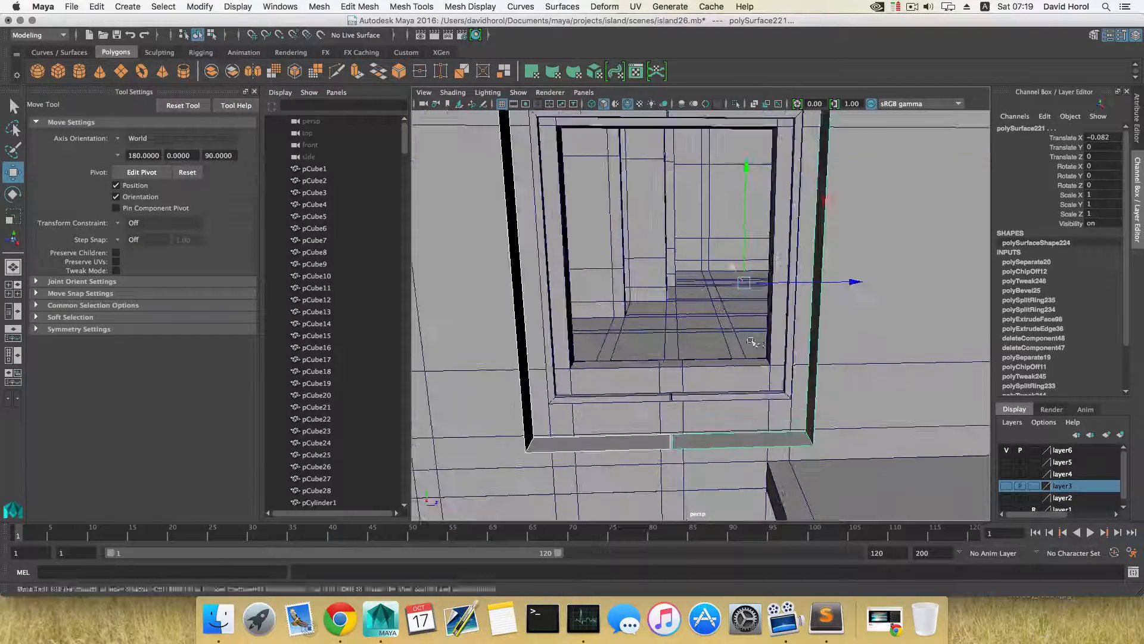
# Combine the two inner frame halves into one mesh and center its pivot.
pyautogui.keyDown('alt'); pyautogui.moveTo(754, 340); pyautogui.dragTo(733, 266); pyautogui.keyUp('alt')
pyautogui.keyDown('alt'); pyautogui.moveTo(728, 257); pyautogui.dragTo(721, 339, button='middle'); pyautogui.keyUp('alt')
pyautogui.moveTo(684, 178)
pyautogui.mouseDown(button='right')
pyautogui.moveTo(681, 154)
pyautogui.moveTo(685, 180)
pyautogui.mouseUp(button='right')
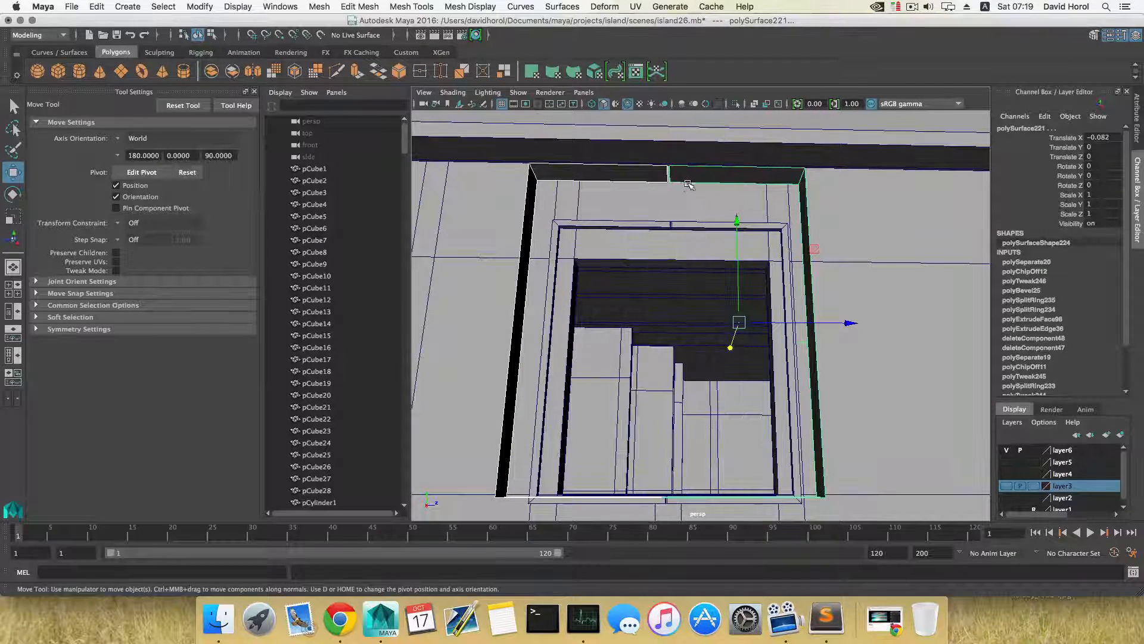
pyautogui.keyDown('alt'); pyautogui.moveTo(685, 181); pyautogui.dragTo(653, 196); pyautogui.keyUp('alt')
pyautogui.click(317, 6)
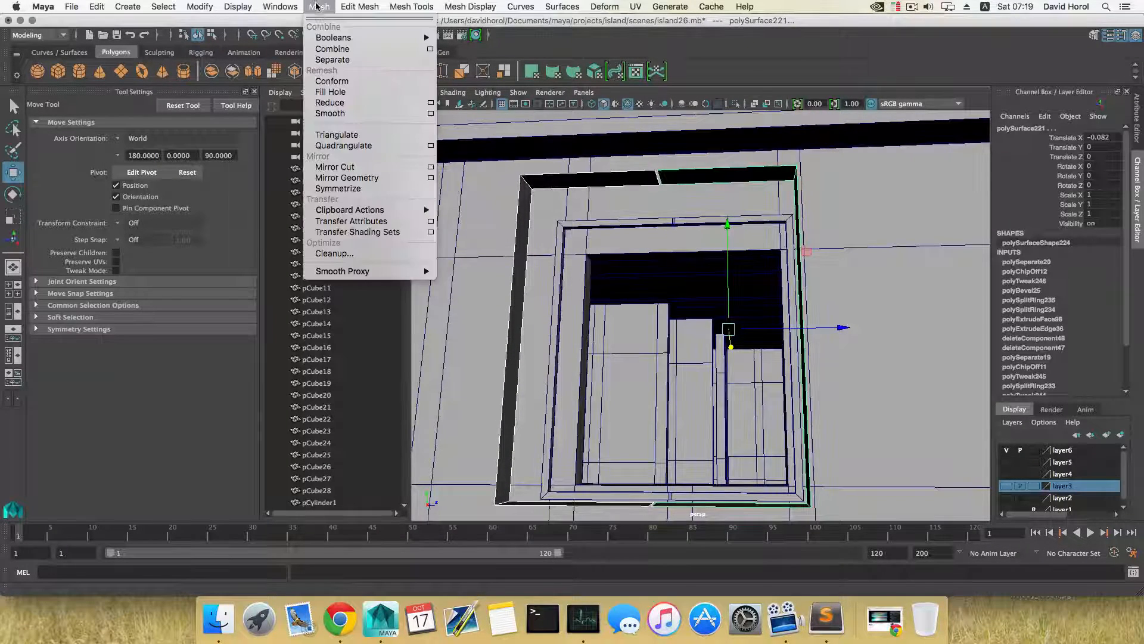
pyautogui.click(332, 49)
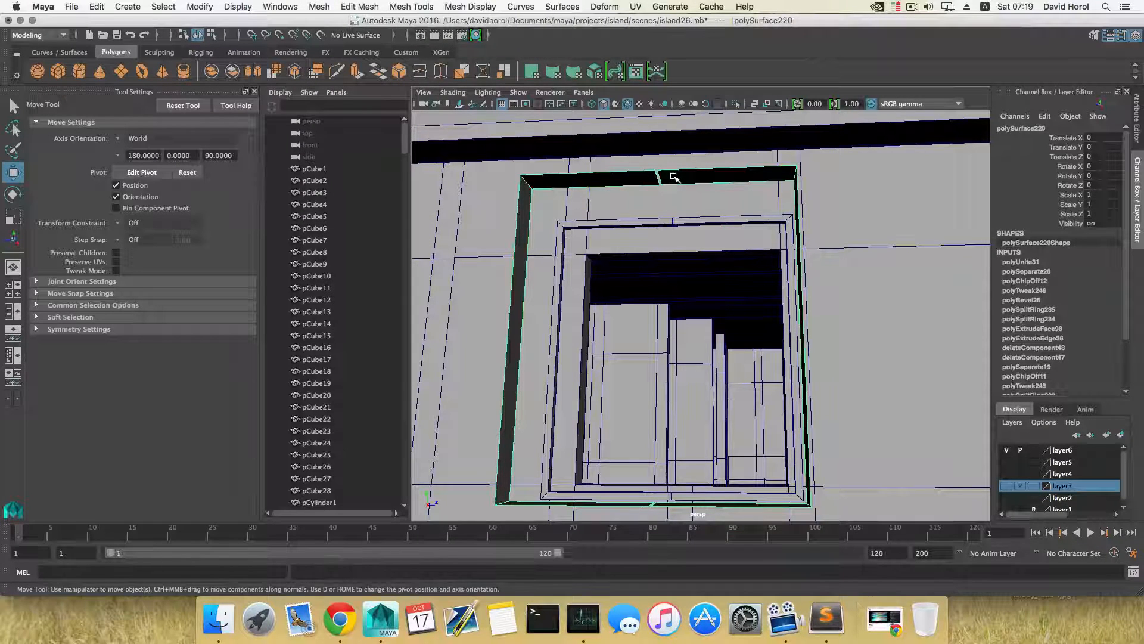
pyautogui.click(200, 6)
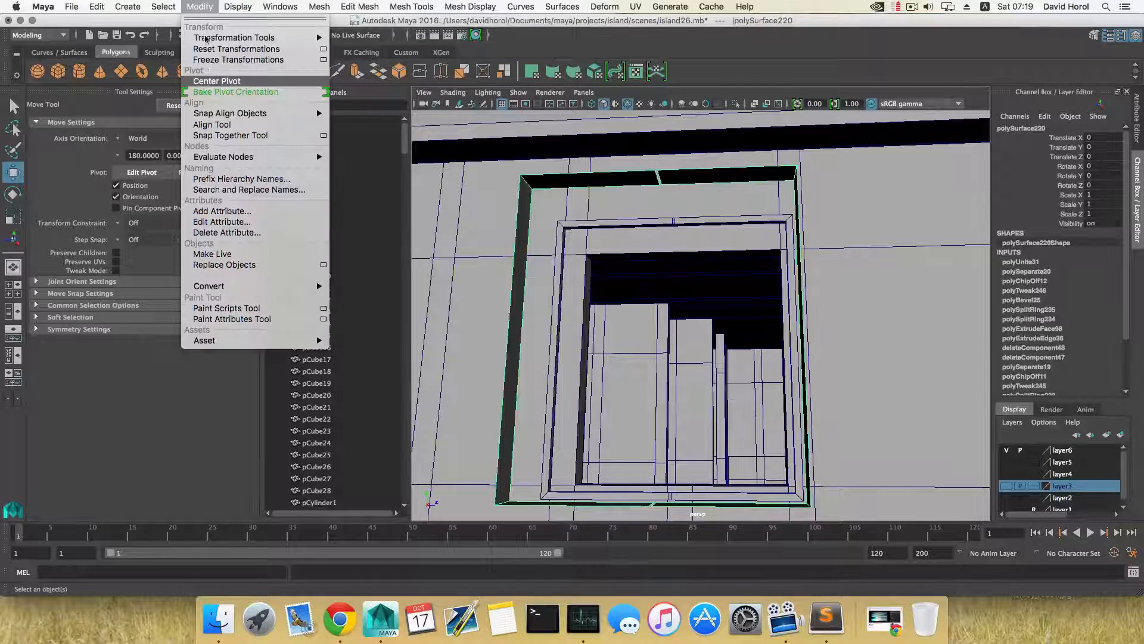
pyautogui.click(217, 81)
# Extrude the edges at the gap in the inner frame's top bar down to its bottom bar, forming a middle divider.
pyautogui.moveTo(683, 175); pyautogui.dragTo(683, 143, button='right')
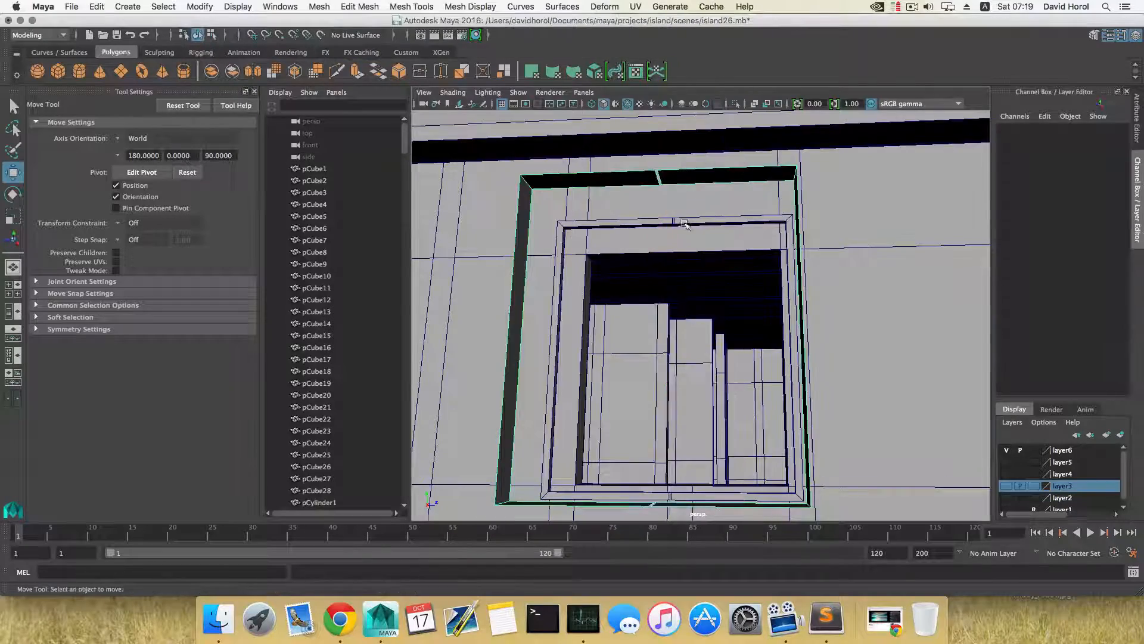
pyautogui.keyDown('alt'); pyautogui.moveTo(683, 145); pyautogui.dragTo(656, 256); pyautogui.keyUp('alt')
pyautogui.click(725, 176)
pyautogui.press('q')
pyautogui.keyDown('shift'); pyautogui.click(678, 177); pyautogui.keyUp('shift')
pyautogui.keyDown('alt'); pyautogui.moveTo(617, 228); pyautogui.dragTo(609, 157, button='middle'); pyautogui.keyUp('alt')
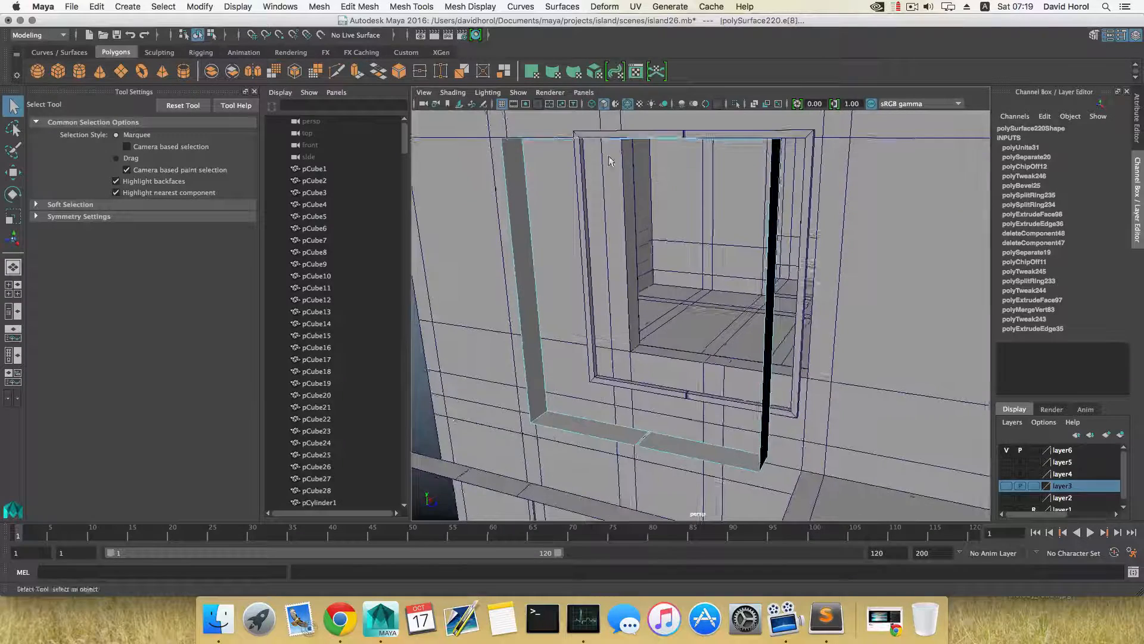
pyautogui.click(358, 72)
pyautogui.keyDown('alt'); pyautogui.moveTo(599, 254); pyautogui.dragTo(644, 247); pyautogui.keyUp('alt')
pyautogui.press('w')
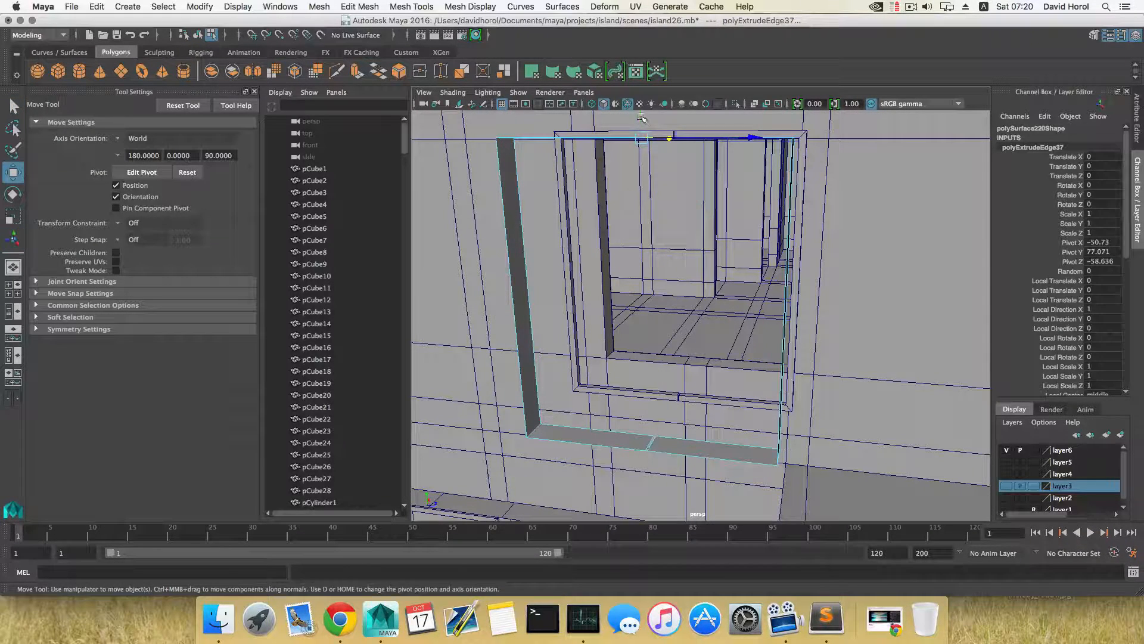
pyautogui.moveTo(641, 117); pyautogui.dragTo(645, 334)
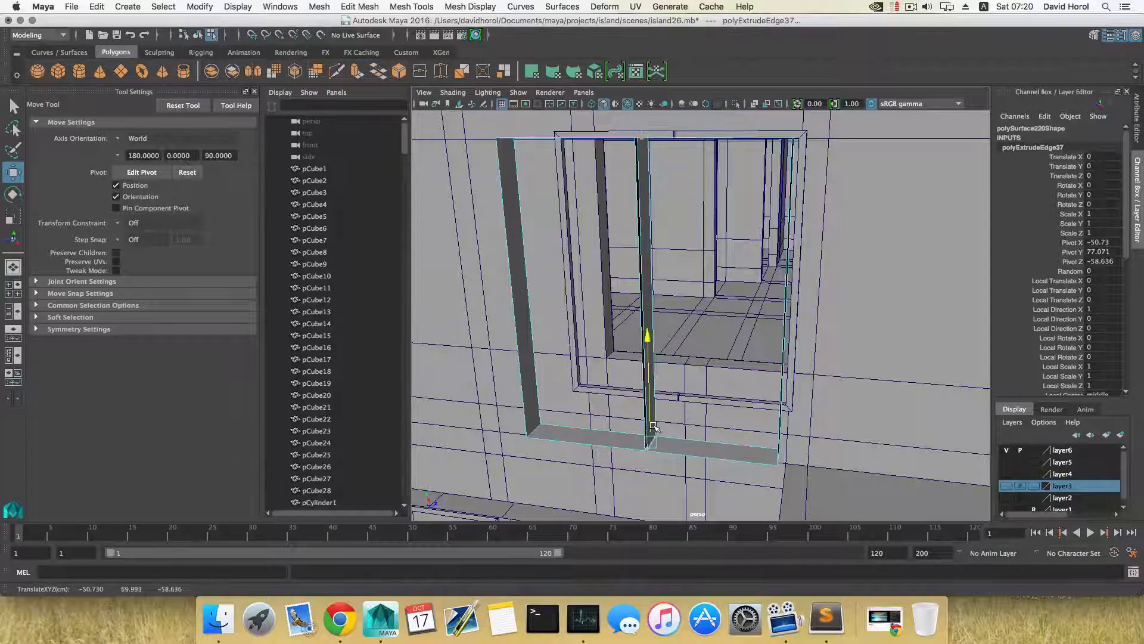
pyautogui.moveTo(654, 426); pyautogui.dragTo(654, 358)
pyautogui.moveTo(656, 301); pyautogui.dragTo(688, 419)
# Merge the vertices at the foot of the middle divider with the adjoining vertices of the bottom bar.
pyautogui.moveTo(717, 407); pyautogui.dragTo(660, 305, button='right')
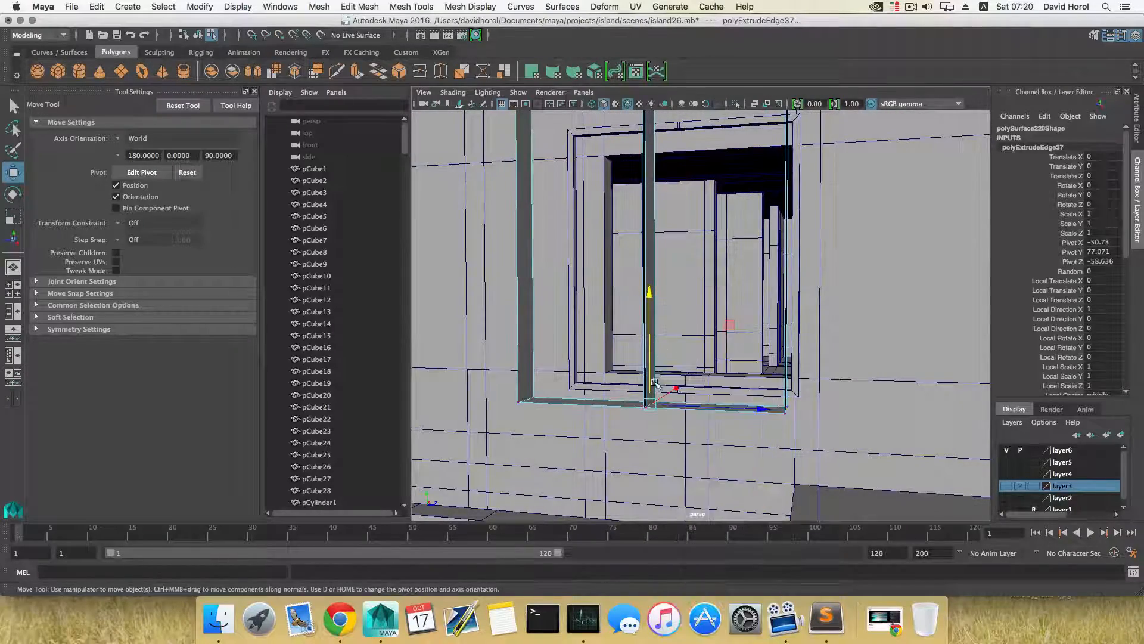
pyautogui.keyDown('alt'); pyautogui.moveTo(656, 380); pyautogui.dragTo(656, 401); pyautogui.keyUp('alt')
pyautogui.moveTo(675, 443); pyautogui.dragTo(686, 410)
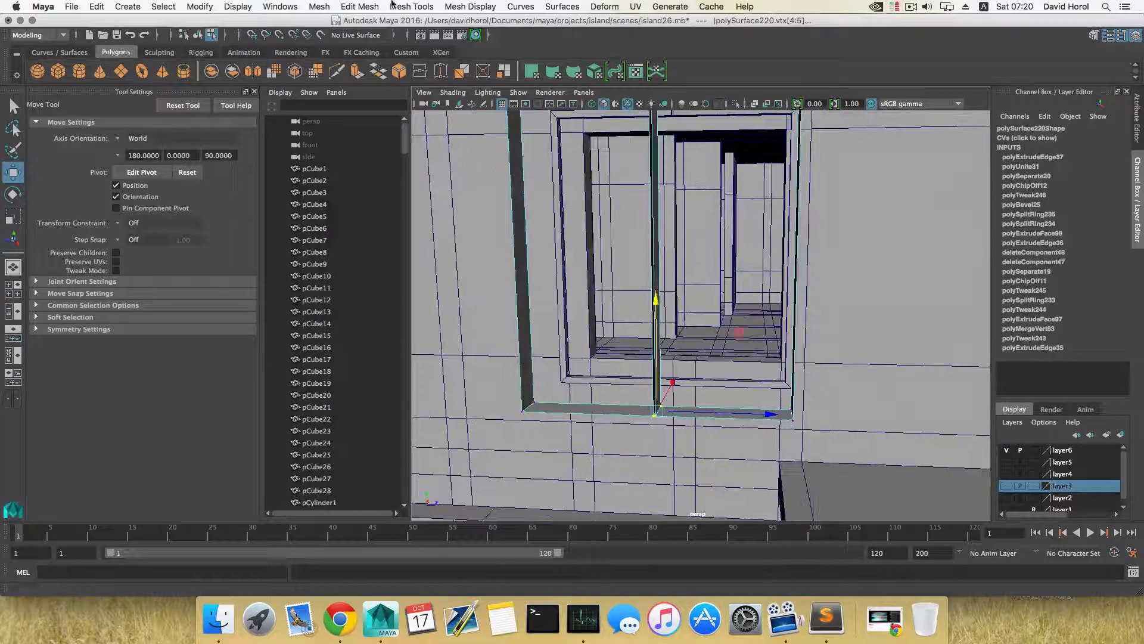
pyautogui.click(357, 7)
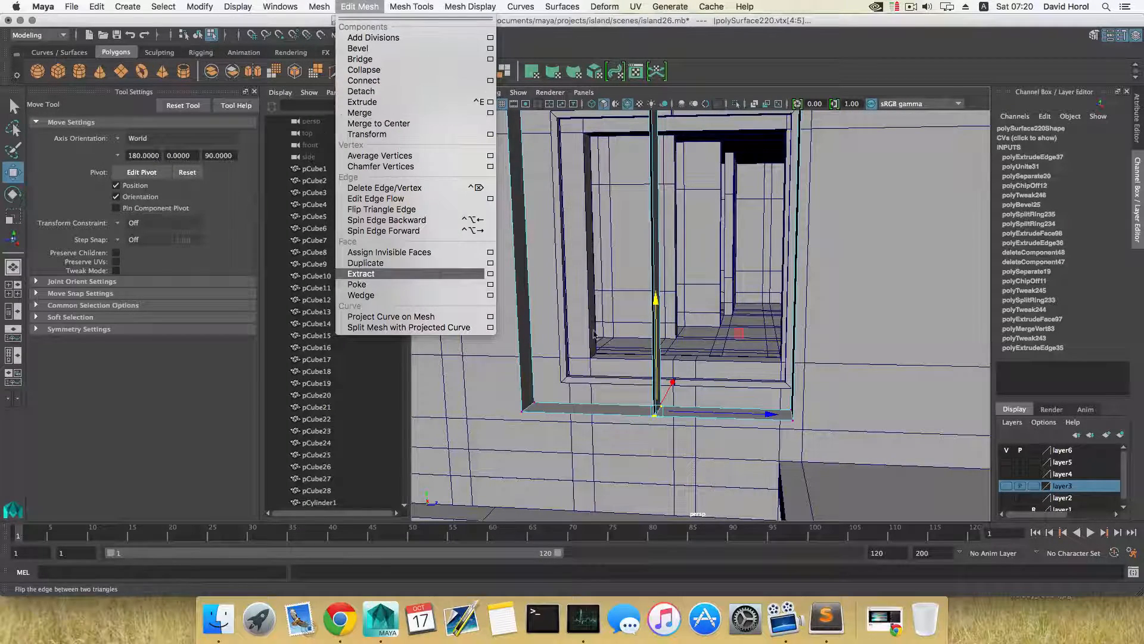
pyautogui.click(610, 344)
pyautogui.keyDown('alt'); pyautogui.moveTo(608, 357); pyautogui.dragTo(600, 271, button='middle'); pyautogui.keyUp('alt')
pyautogui.keyDown('alt'); pyautogui.moveTo(601, 272); pyautogui.dragTo(802, 368, button='right'); pyautogui.keyUp('alt')
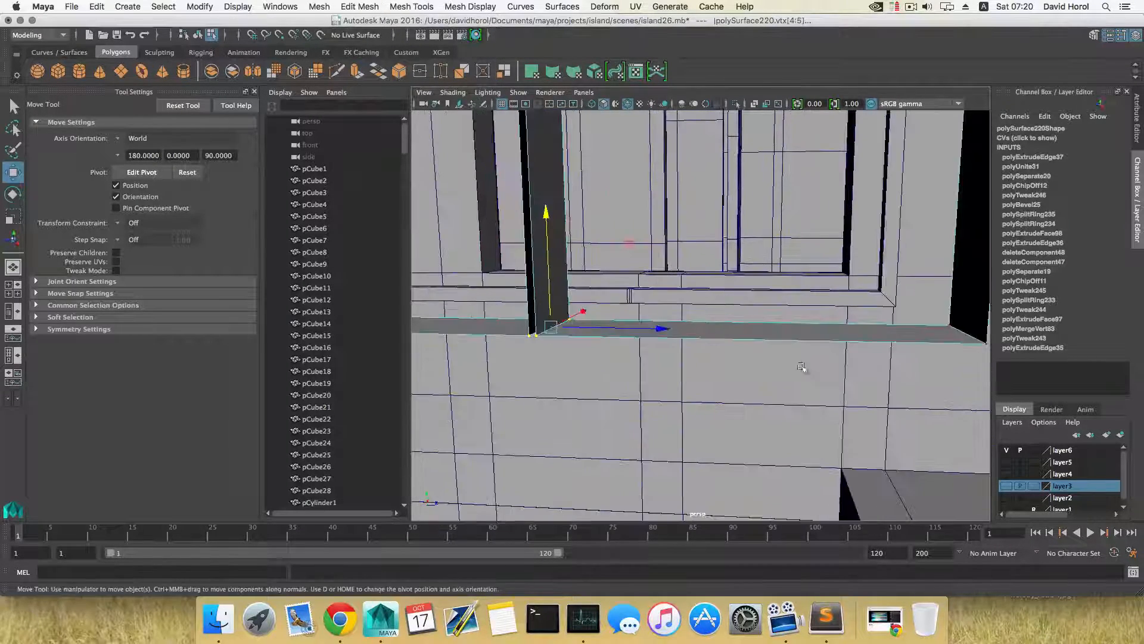
pyautogui.keyDown('alt'); pyautogui.moveTo(530, 319); pyautogui.dragTo(578, 334); pyautogui.keyUp('alt')
pyautogui.click(344, 7)
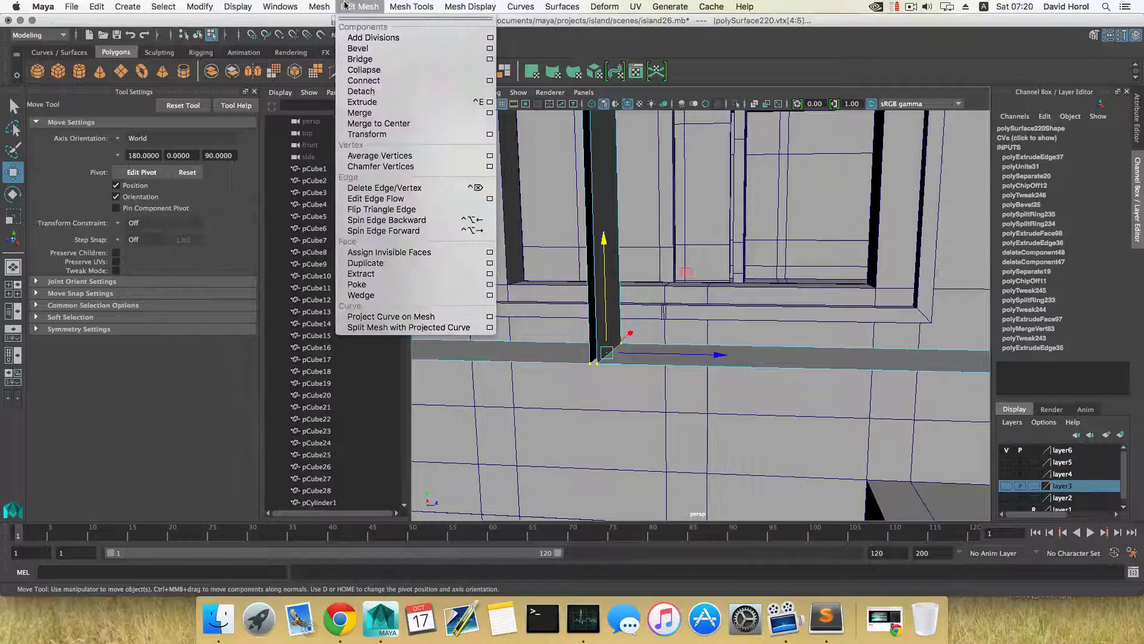
pyautogui.click(383, 114)
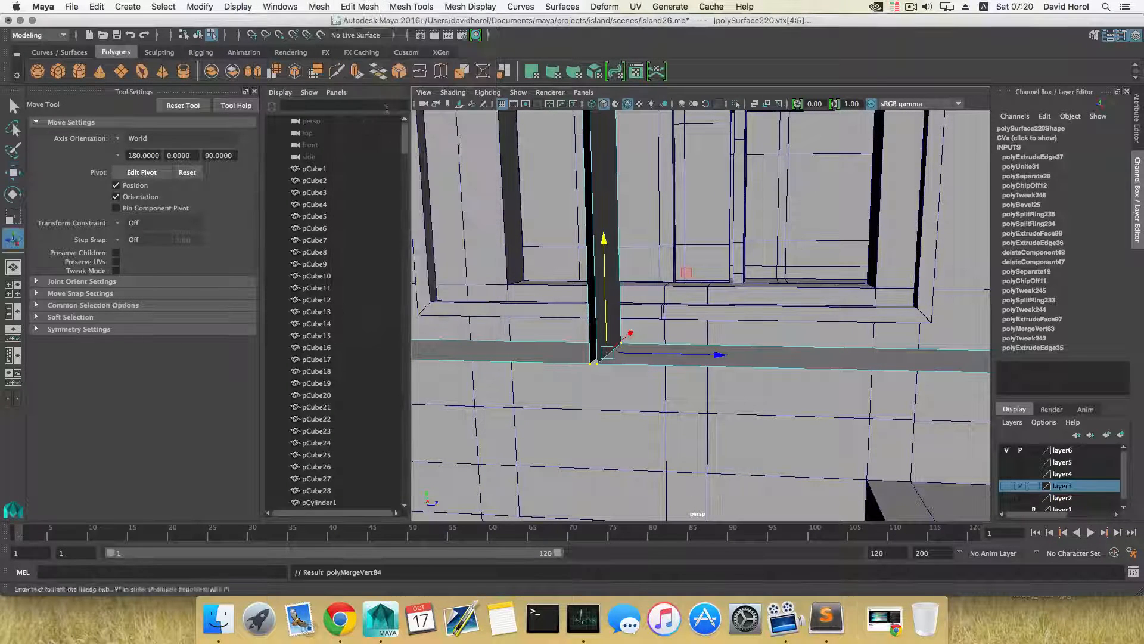
pyautogui.press('F8')
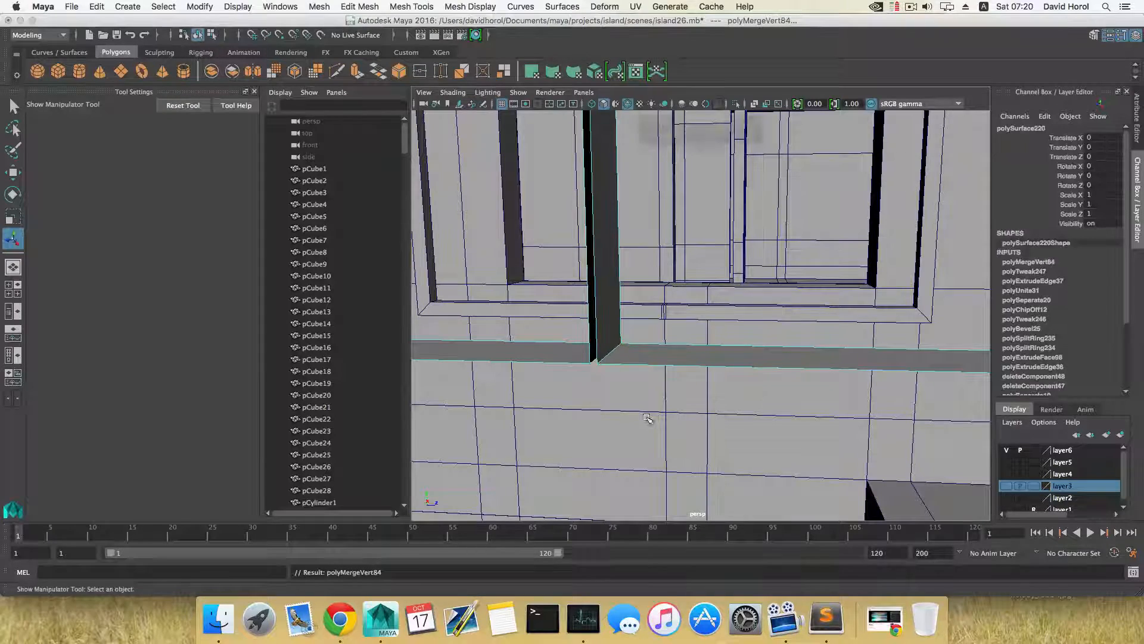
# Examine the merged vertex and the edges of the middle divider for a clean connection to the frame.
pyautogui.moveTo(612, 357); pyautogui.dragTo(554, 302, button='right')
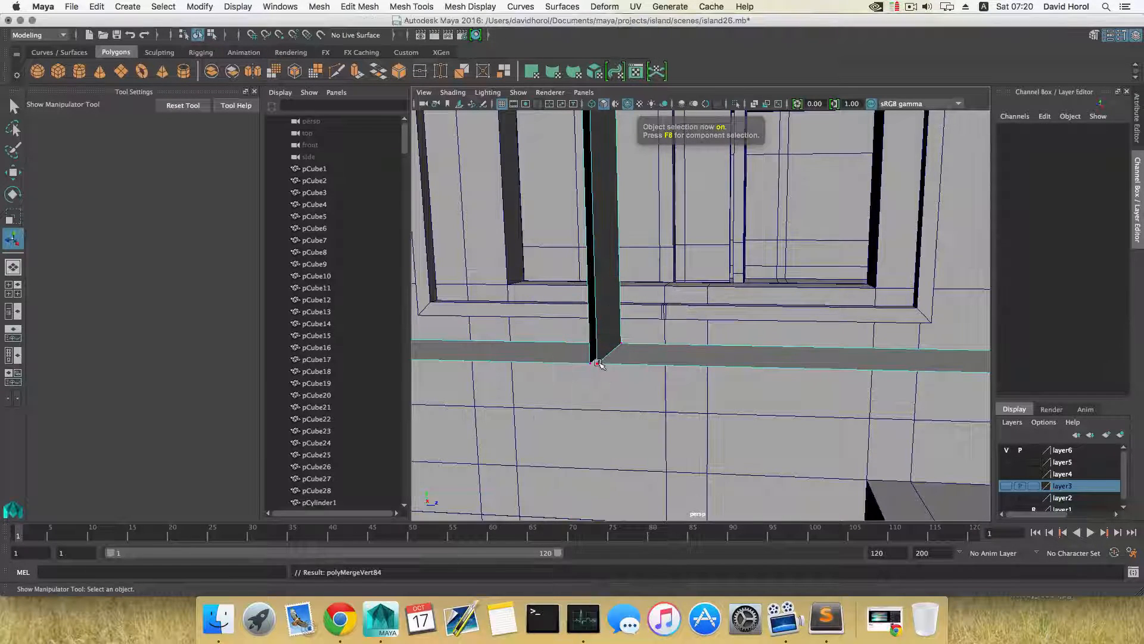
pyautogui.click(598, 363)
pyautogui.keyDown('alt'); pyautogui.moveTo(636, 352); pyautogui.dragTo(673, 434); pyautogui.keyUp('alt')
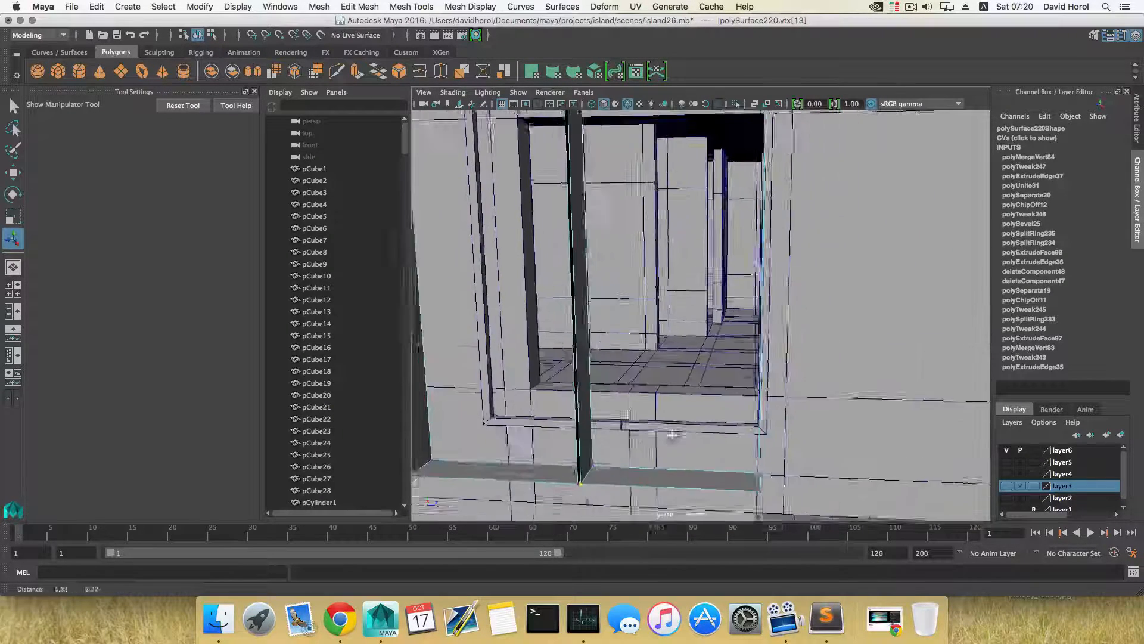
pyautogui.keyDown('alt'); pyautogui.moveTo(758, 340); pyautogui.dragTo(664, 344); pyautogui.keyUp('alt')
pyautogui.rightClick(601, 303)
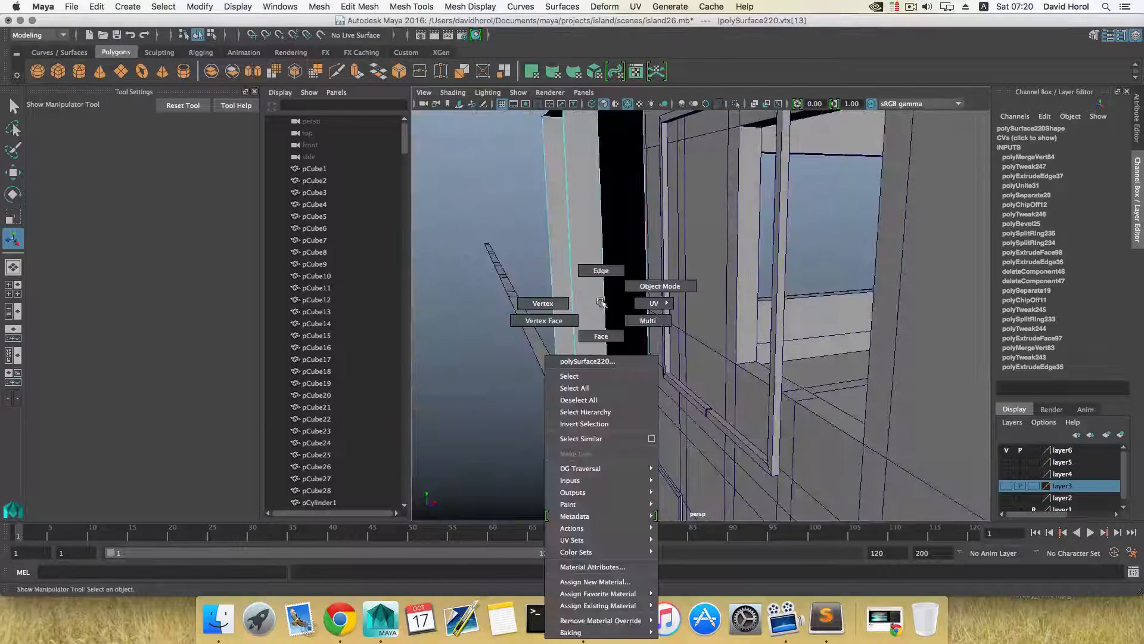
pyautogui.click(603, 298)
pyautogui.click(604, 298)
pyautogui.click(570, 296)
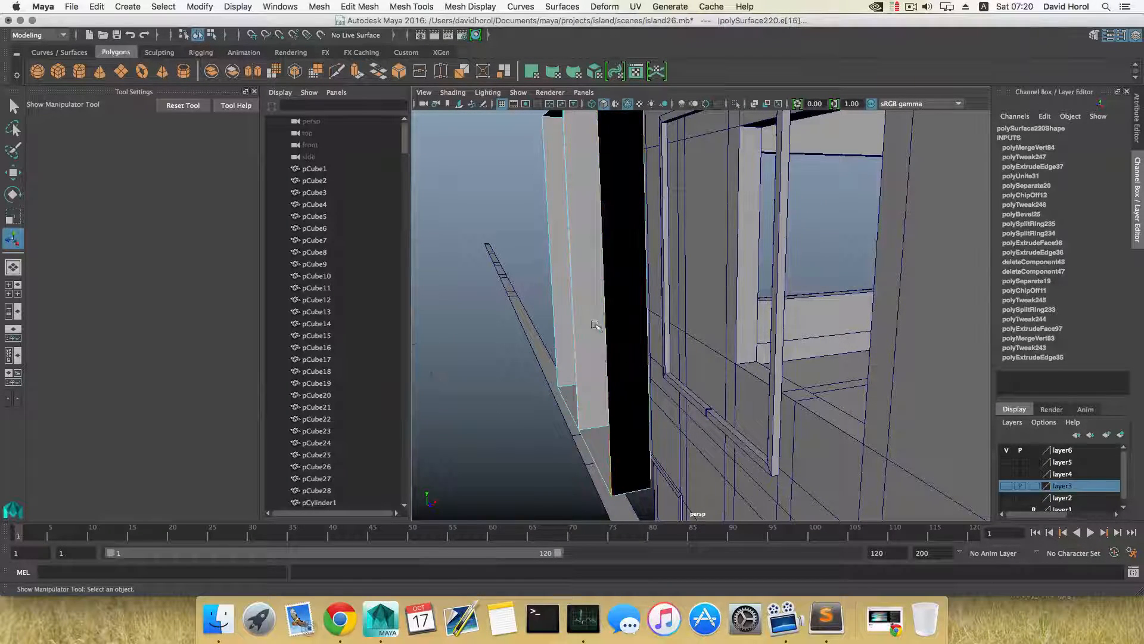
pyautogui.keyDown('alt'); pyautogui.moveTo(595, 325); pyautogui.dragTo(659, 360); pyautogui.keyUp('alt')
pyautogui.keyDown('alt'); pyautogui.moveTo(659, 360); pyautogui.dragTo(676, 379, button='middle'); pyautogui.keyUp('alt')
pyautogui.keyDown('alt'); pyautogui.moveTo(675, 379); pyautogui.dragTo(638, 396, button='right'); pyautogui.keyUp('alt')
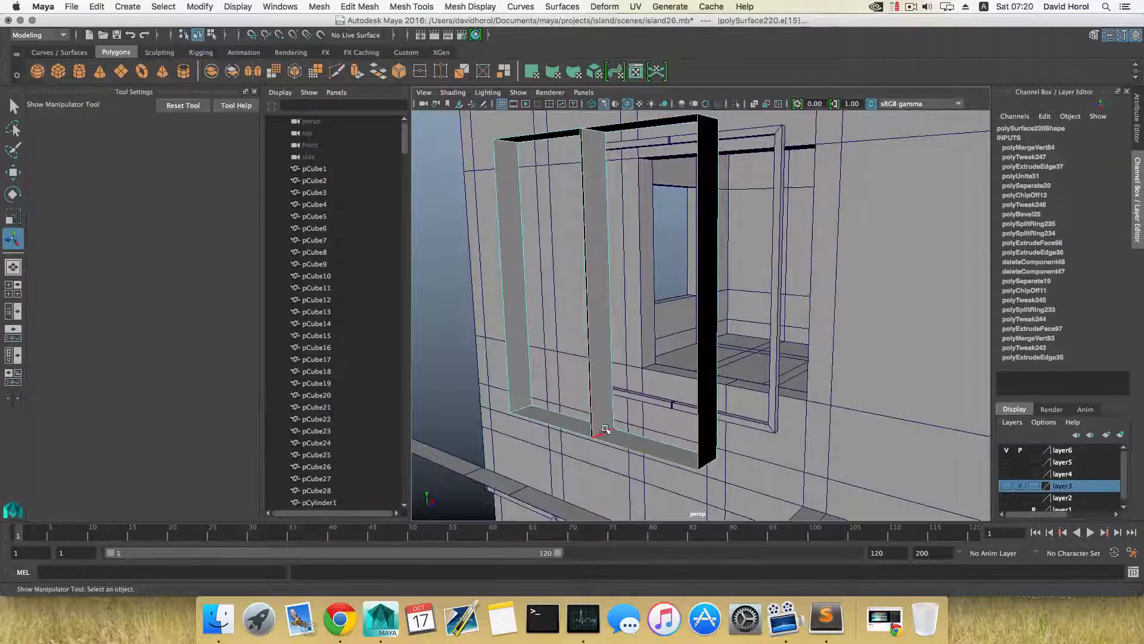
pyautogui.keyDown('alt'); pyautogui.moveTo(582, 451); pyautogui.dragTo(616, 434); pyautogui.keyUp('alt')
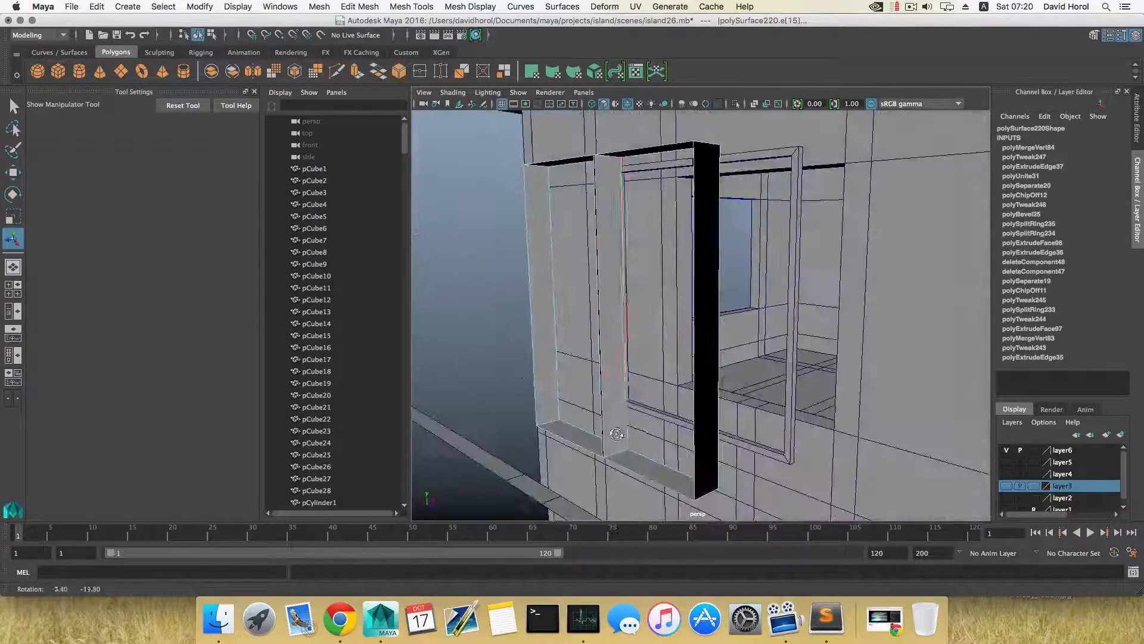
# Reverse the normals of the whole inner frame mesh.
pyautogui.press('F8')
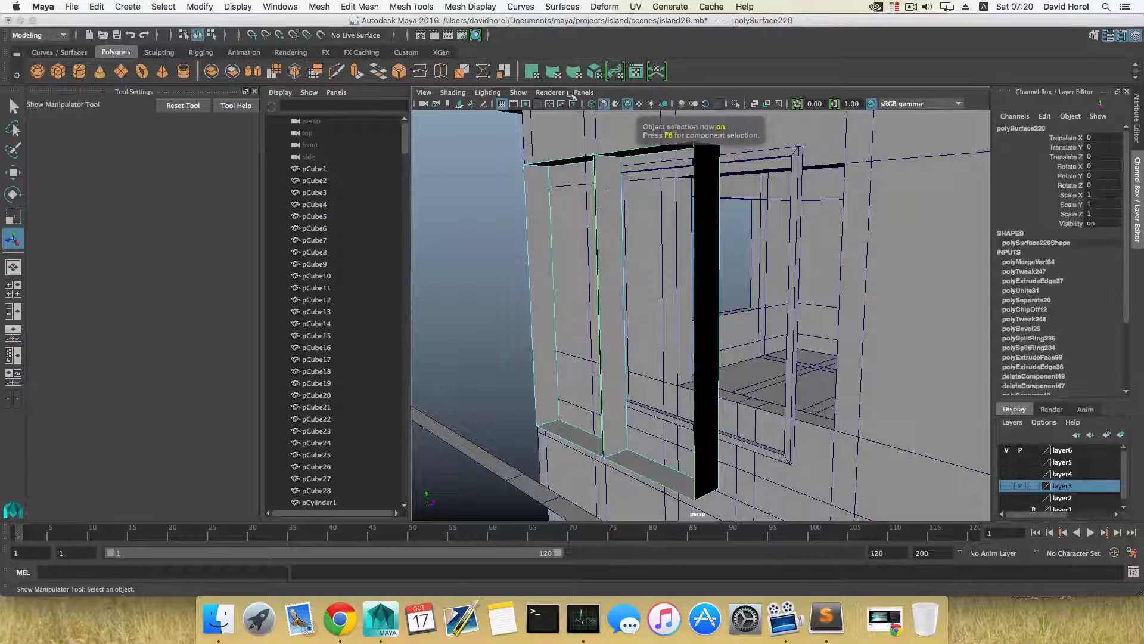
pyautogui.click(464, 7)
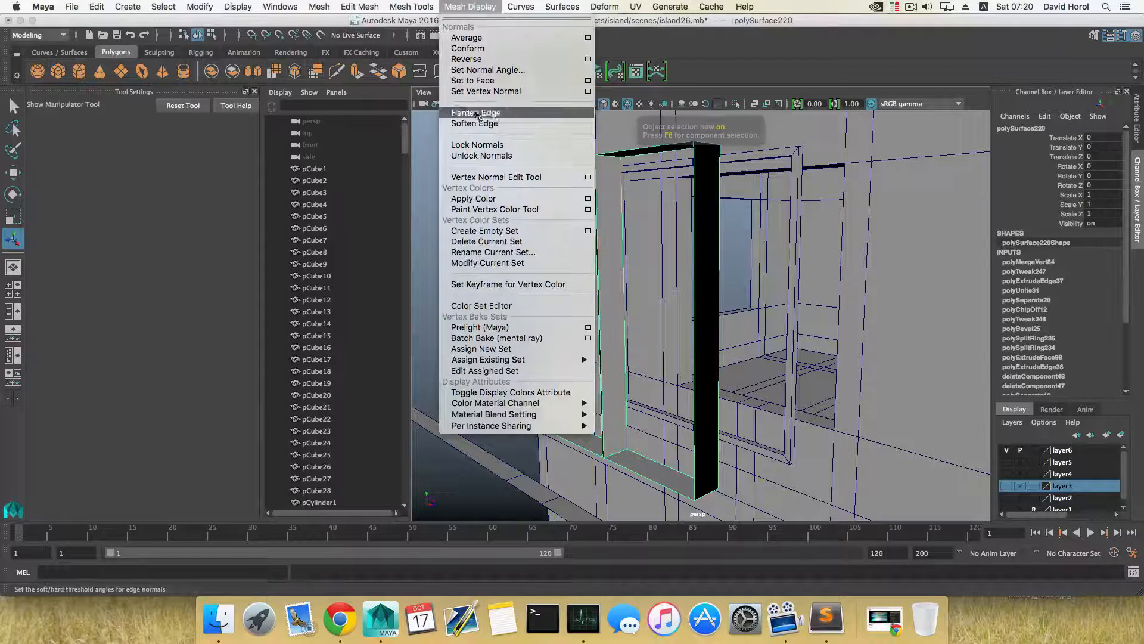
pyautogui.click(473, 60)
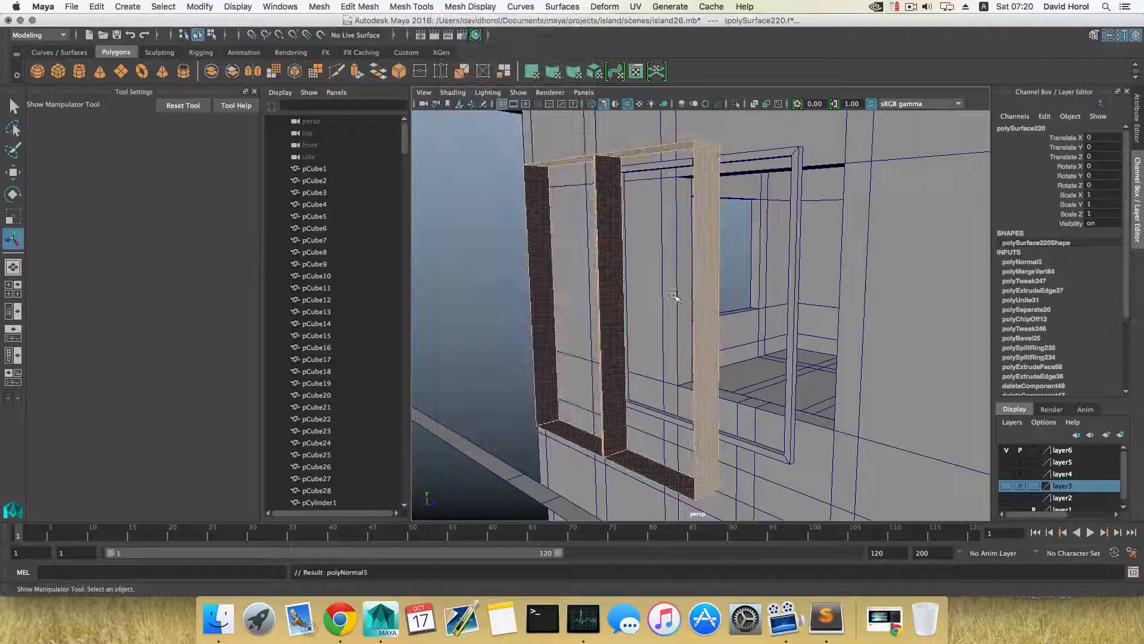
pyautogui.press('F8')
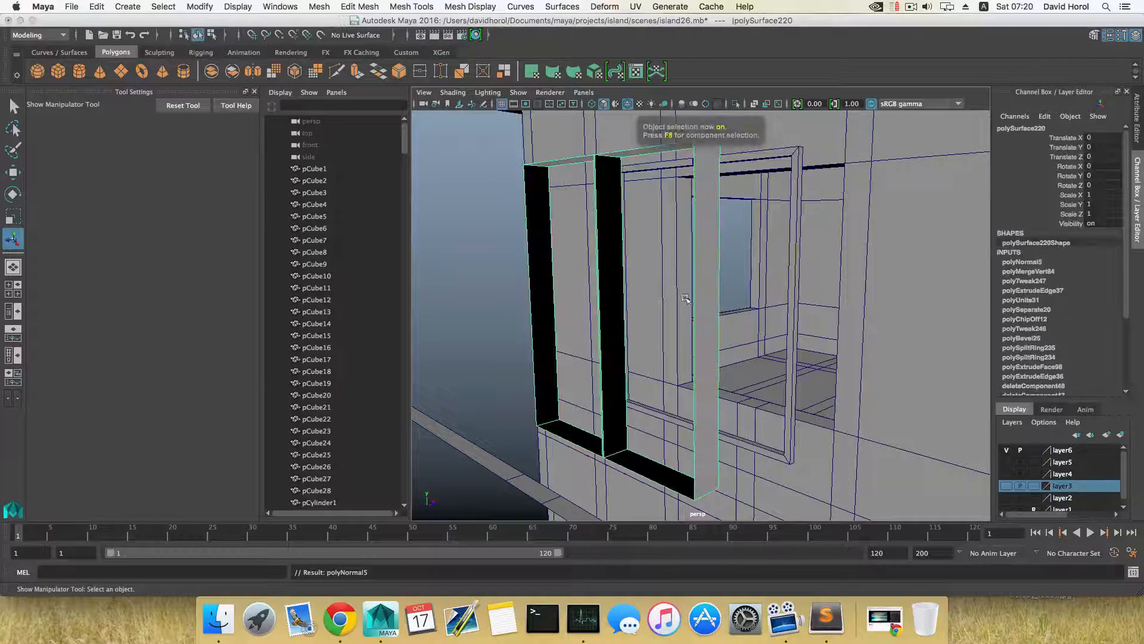
# Make the inner frame much thinner by moving its wall-side vertices along X toward its outer side.
pyautogui.keyDown('alt'); pyautogui.moveTo(685, 312); pyautogui.dragTo(623, 314); pyautogui.keyUp('alt')
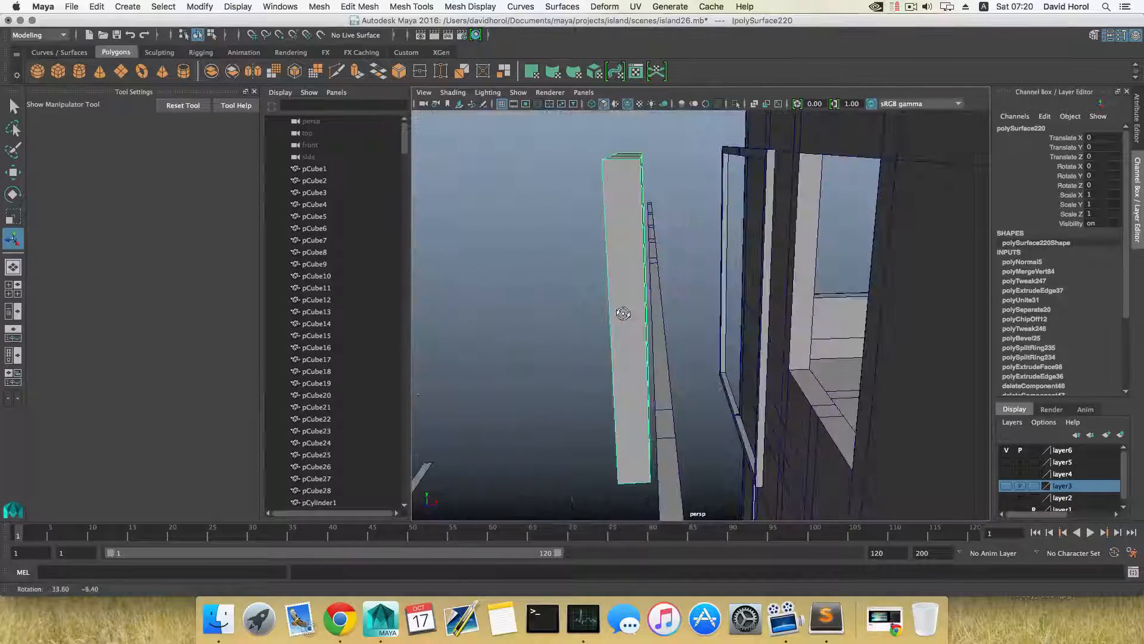
pyautogui.rightClick(623, 219)
pyautogui.click(565, 219)
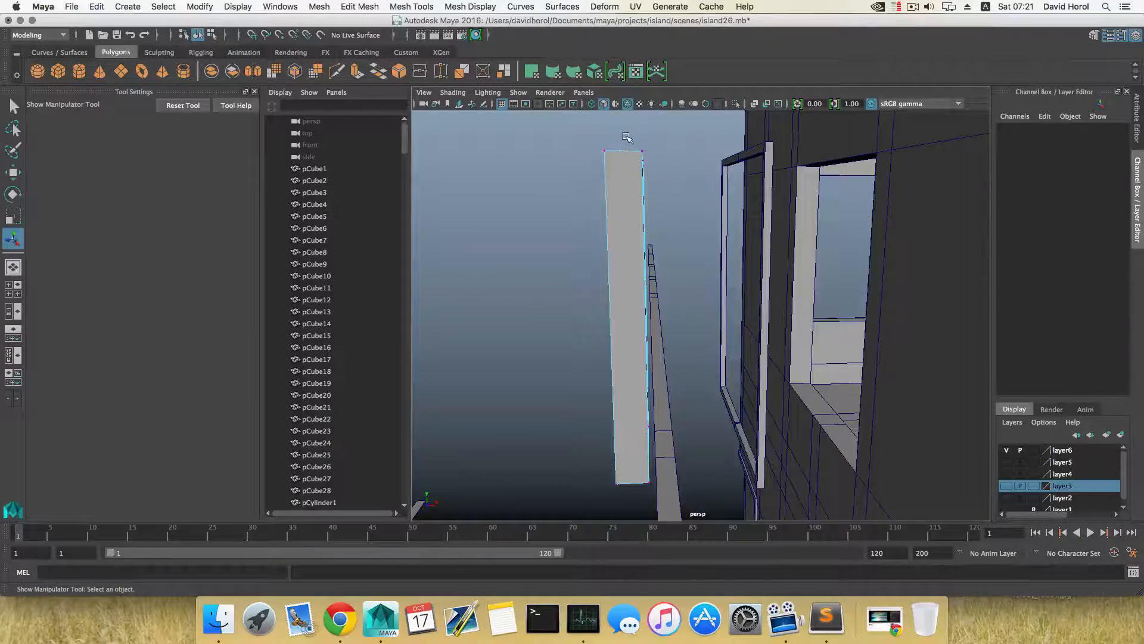
pyautogui.moveTo(702, 520); pyautogui.dragTo(702, 518)
pyautogui.keyDown('alt'); pyautogui.moveTo(689, 462); pyautogui.dragTo(689, 468); pyautogui.keyUp('alt')
pyautogui.press('w')
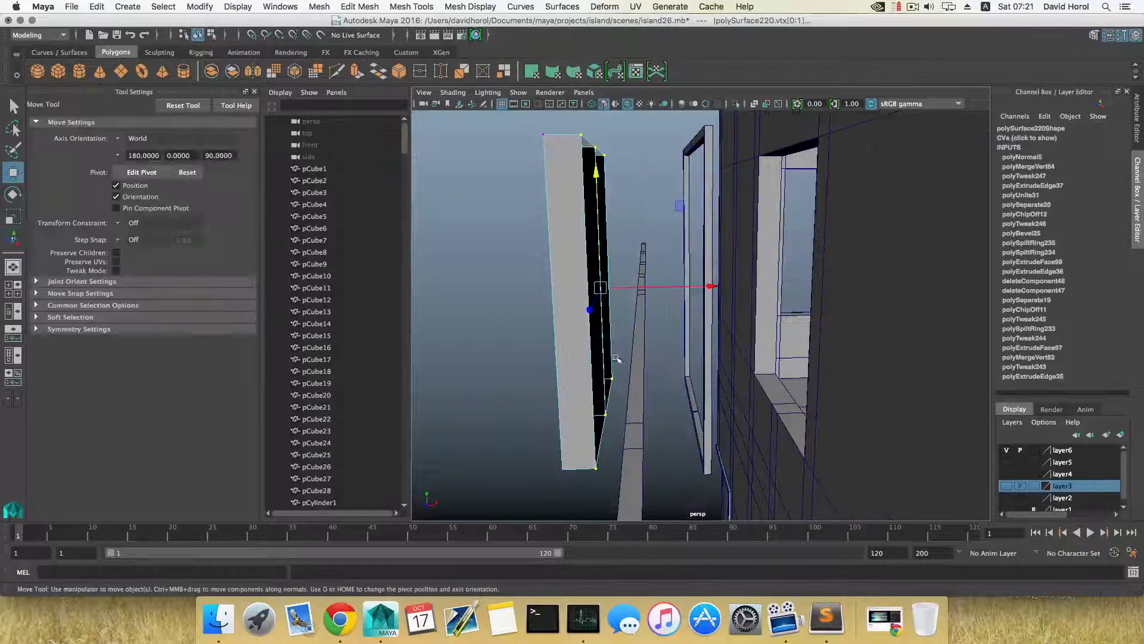
pyautogui.moveTo(705, 290); pyautogui.dragTo(709, 288)
pyautogui.moveTo(690, 288); pyautogui.dragTo(690, 287)
pyautogui.keyDown('alt'); pyautogui.moveTo(661, 206); pyautogui.dragTo(691, 208); pyautogui.keyUp('alt')
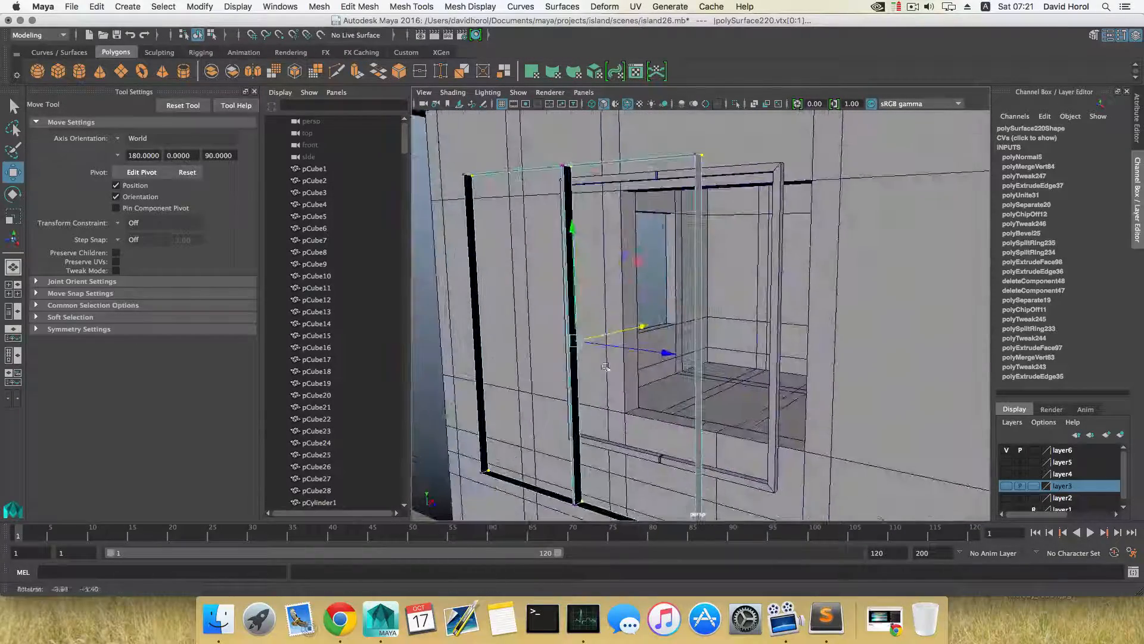
# Fill the inner frame's opening on the right of the middle divider with Fill Hole.
pyautogui.moveTo(696, 204); pyautogui.dragTo(690, 158, button='right')
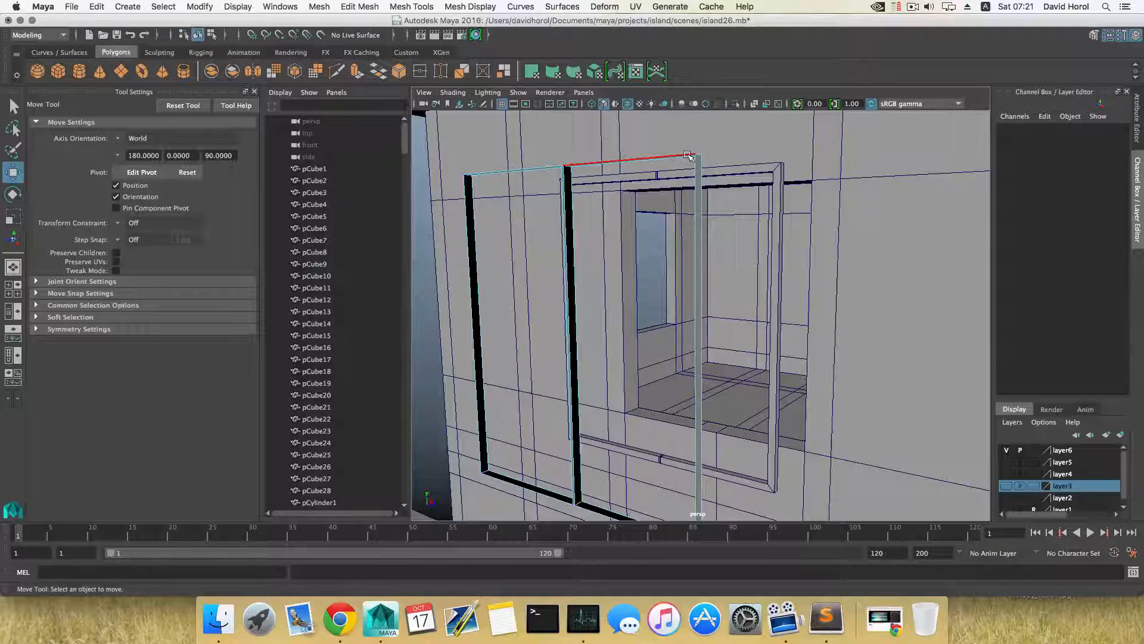
pyautogui.click(688, 156)
pyautogui.keyDown('alt'); pyautogui.moveTo(656, 196); pyautogui.dragTo(616, 244); pyautogui.keyUp('alt')
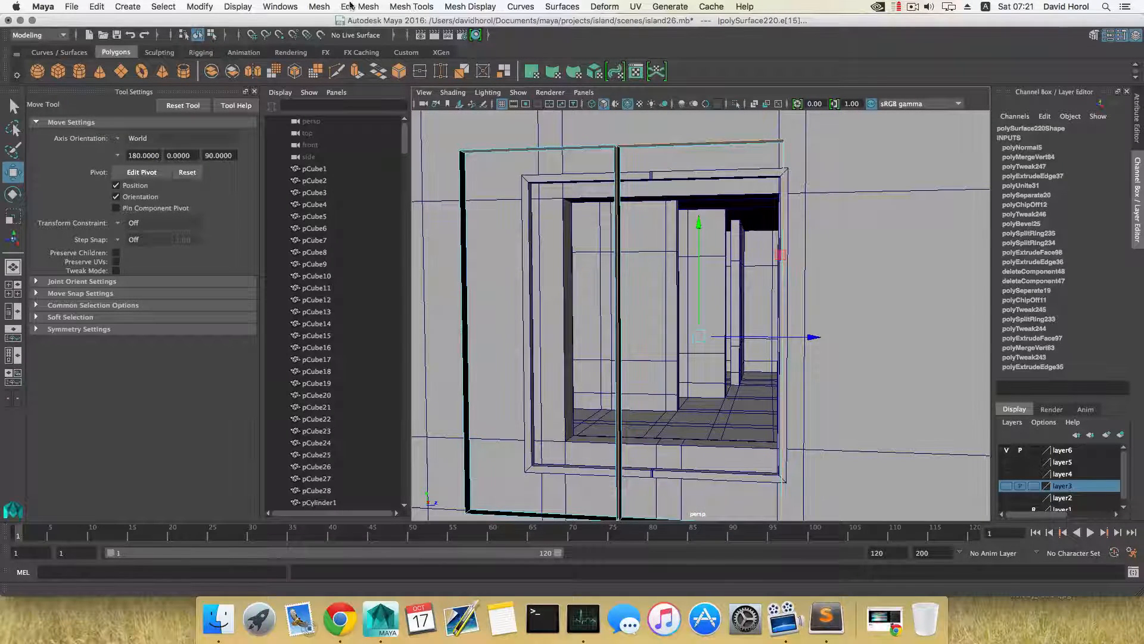
pyautogui.click(319, 6)
pyautogui.click(332, 89)
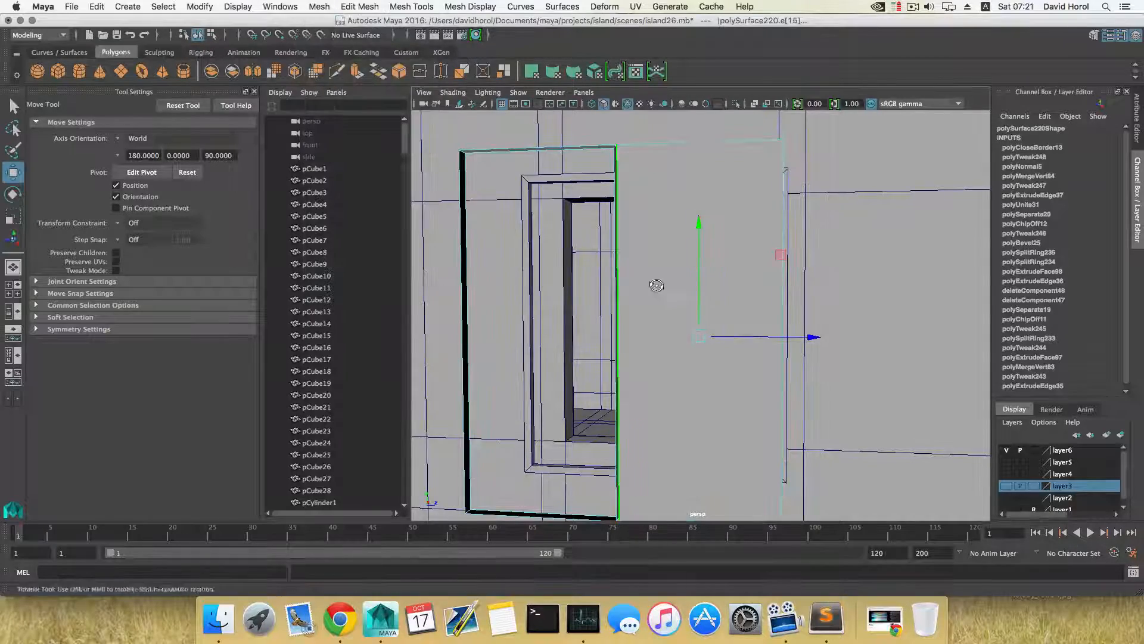
pyautogui.keyDown('alt'); pyautogui.moveTo(656, 285); pyautogui.dragTo(641, 298); pyautogui.keyUp('alt')
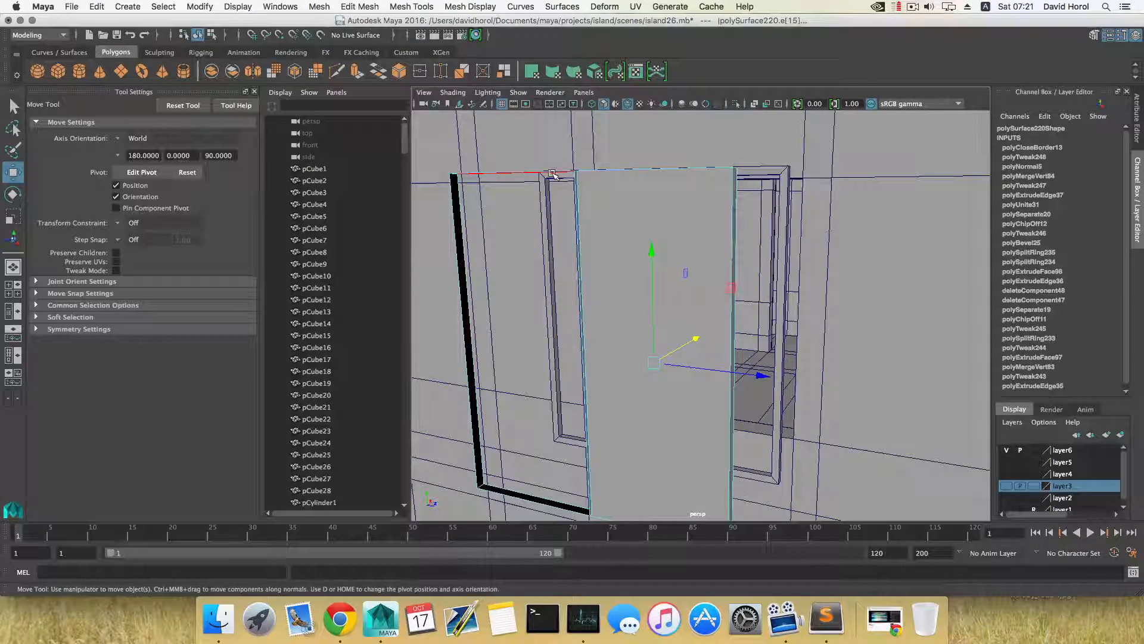
# Fill the remaining opening left of the middle divider by repeating Fill Hole on its border edge.
pyautogui.doubleClick(552, 172)
pyautogui.keyDown('alt'); pyautogui.moveTo(559, 194); pyautogui.dragTo(490, 199); pyautogui.keyUp('alt')
pyautogui.click(487, 197)
pyautogui.doubleClick(487, 197)
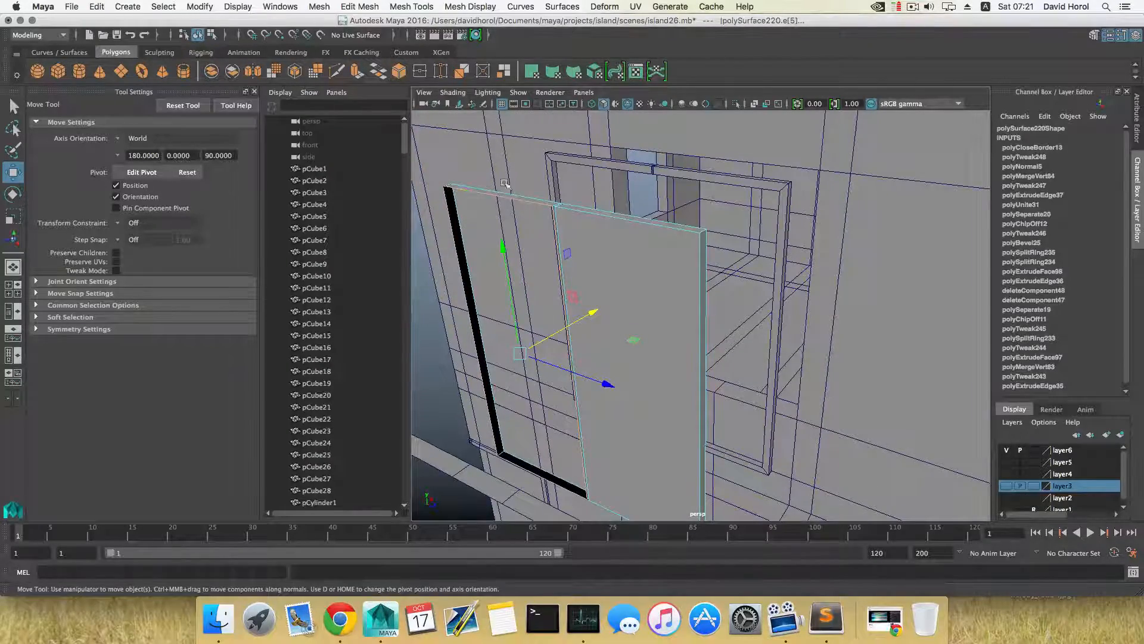
pyautogui.press('g')
pyautogui.scroll(-5, 524, 220)
pyautogui.keyDown('alt'); pyautogui.moveTo(538, 235); pyautogui.dragTo(631, 218); pyautogui.keyUp('alt')
pyautogui.keyDown('alt'); pyautogui.moveTo(631, 219); pyautogui.dragTo(620, 264, button='middle'); pyautogui.keyUp('alt')
pyautogui.scroll(5, 572, 196)
pyautogui.press('F8')
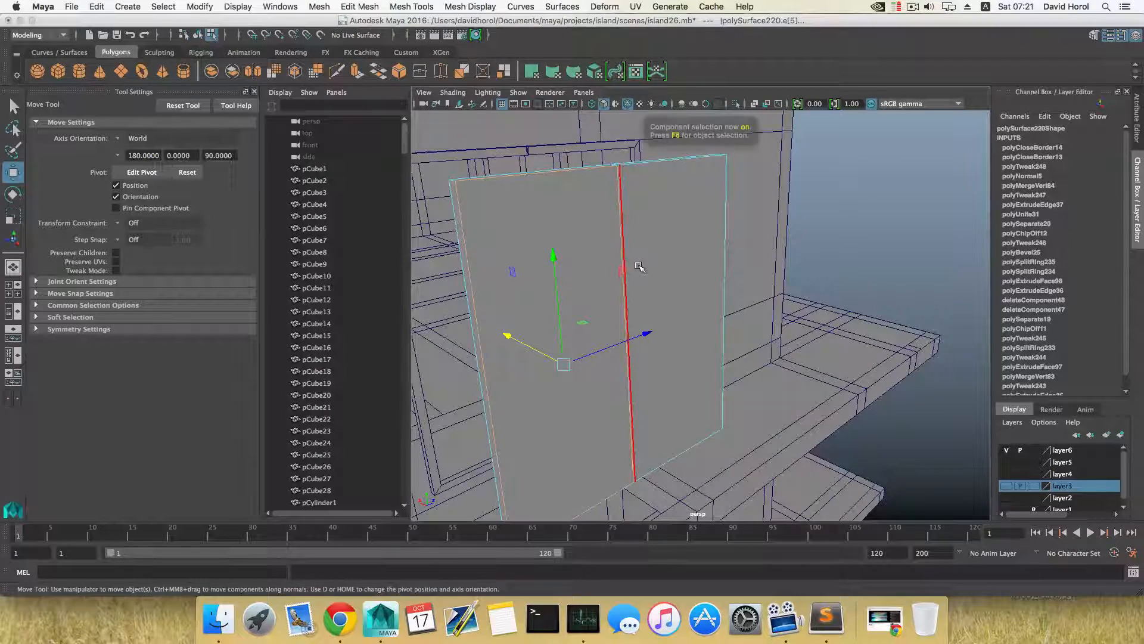
pyautogui.press('F8')
# Split the edge rings of both filled panels, adding a vertical edge loop down the middle of each.
pyautogui.keyDown('alt'); pyautogui.moveTo(697, 279); pyautogui.dragTo(572, 258); pyautogui.keyUp('alt')
pyautogui.rightClick(659, 244)
pyautogui.moveTo(656, 205); pyautogui.dragTo(657, 205, button='right')
pyautogui.keyDown('alt'); pyautogui.moveTo(659, 204); pyautogui.dragTo(637, 216); pyautogui.keyUp('alt')
pyautogui.click(646, 153)
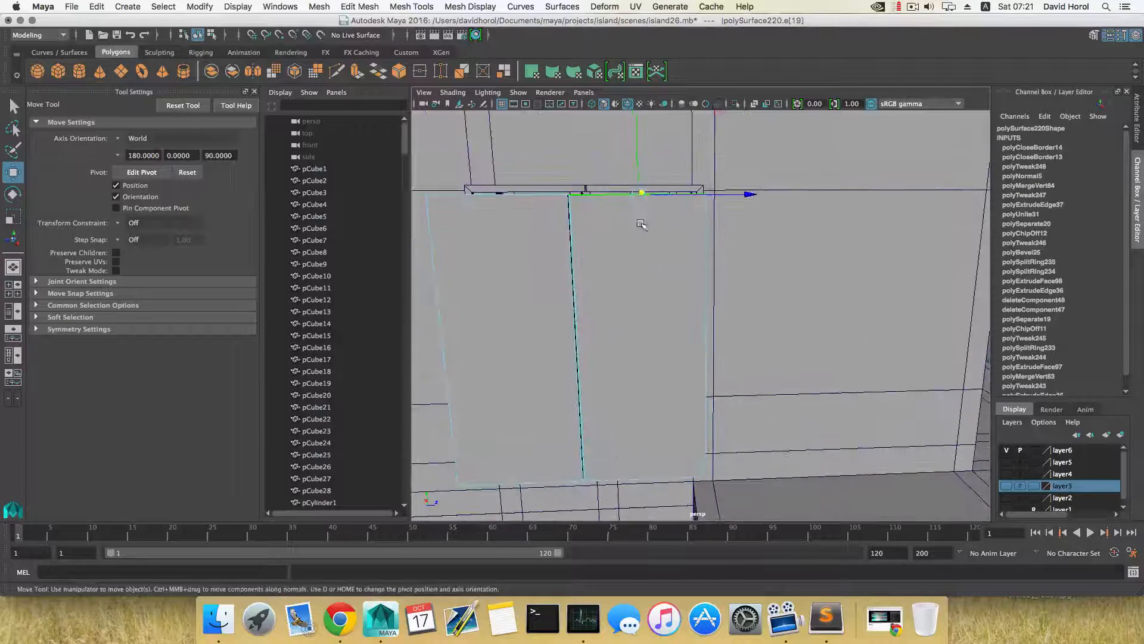
pyautogui.keyDown('ctrl'); pyautogui.moveTo(637, 216); pyautogui.dragTo(626, 258, button='right'); pyautogui.keyUp('ctrl')
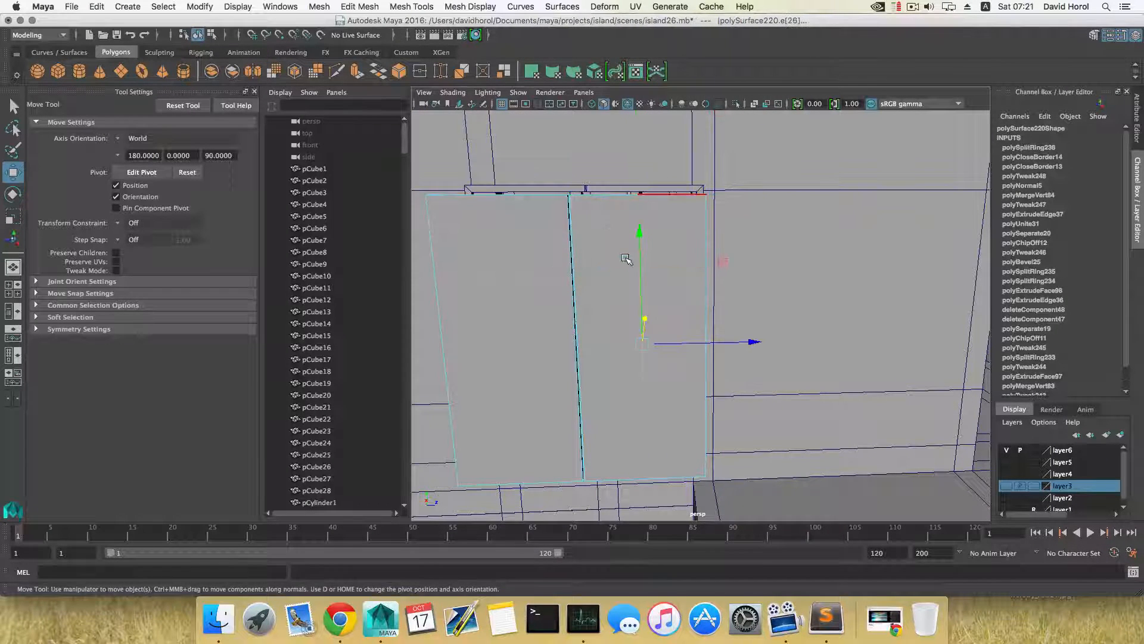
pyautogui.keyDown('alt'); pyautogui.moveTo(582, 266); pyautogui.dragTo(656, 262, button='middle'); pyautogui.keyUp('alt')
pyautogui.click(582, 192)
pyautogui.keyDown('ctrl'); pyautogui.moveTo(581, 192); pyautogui.dragTo(601, 227, button='right'); pyautogui.keyUp('ctrl')
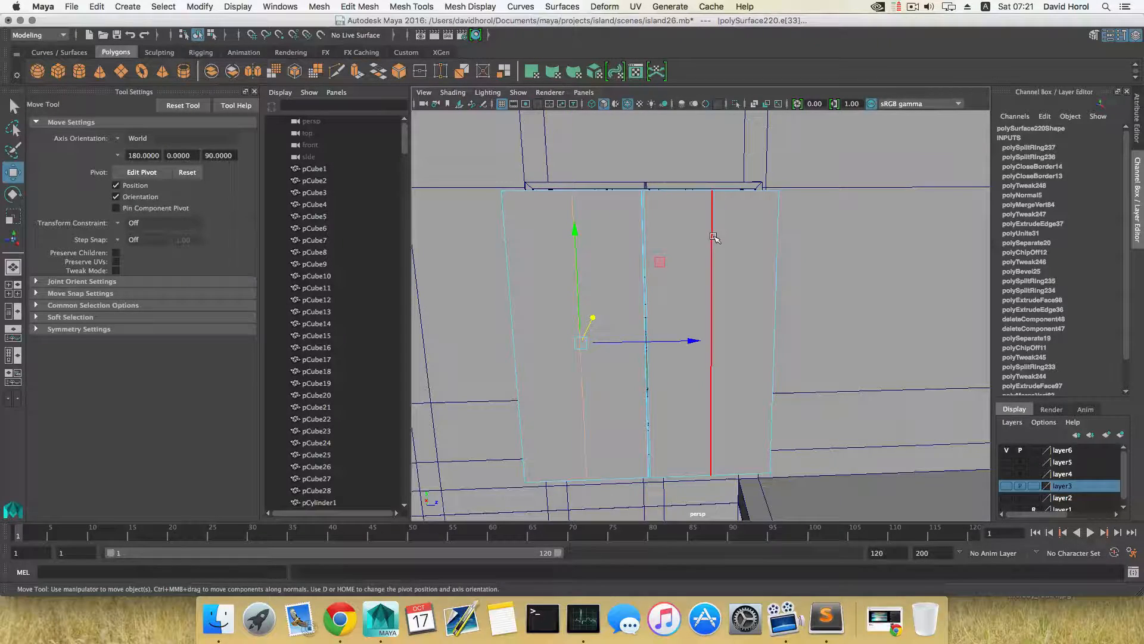
# Bevel the middle vertical edge loops of both filled panels with a fraction of 1.
pyautogui.click(714, 237)
pyautogui.keyDown('alt'); pyautogui.moveTo(715, 235); pyautogui.dragTo(705, 259); pyautogui.keyUp('alt')
pyautogui.keyDown('shift'); pyautogui.moveTo(705, 258); pyautogui.dragTo(755, 259, button='right'); pyautogui.keyUp('shift')
pyautogui.keyDown('alt'); pyautogui.moveTo(722, 256); pyautogui.dragTo(723, 253); pyautogui.keyUp('alt')
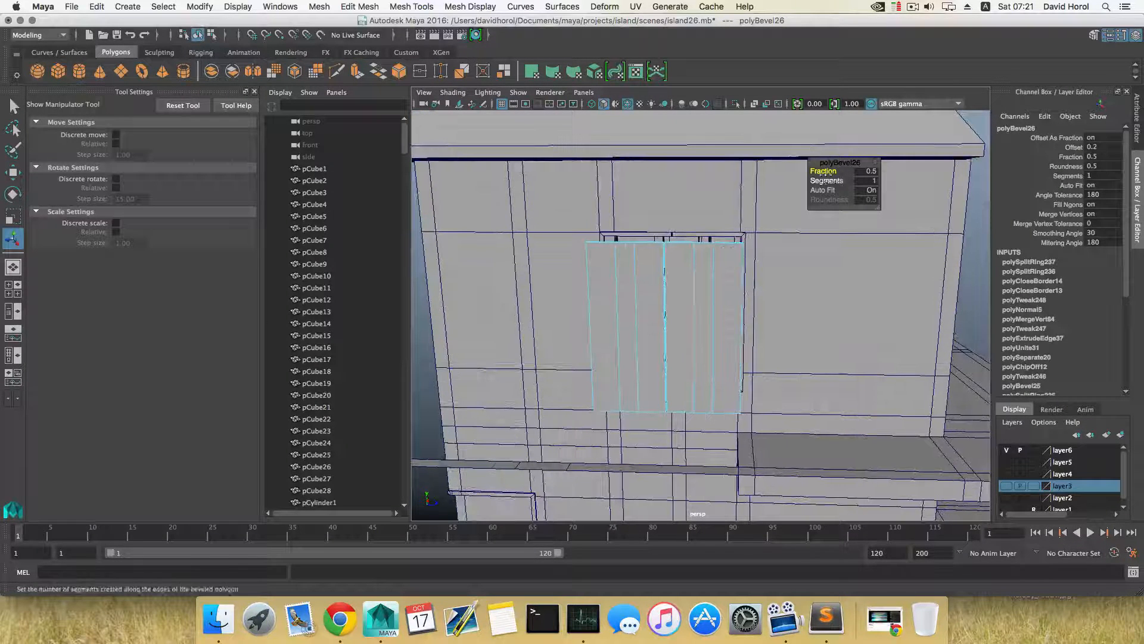
pyautogui.moveTo(823, 171); pyautogui.dragTo(832, 171)
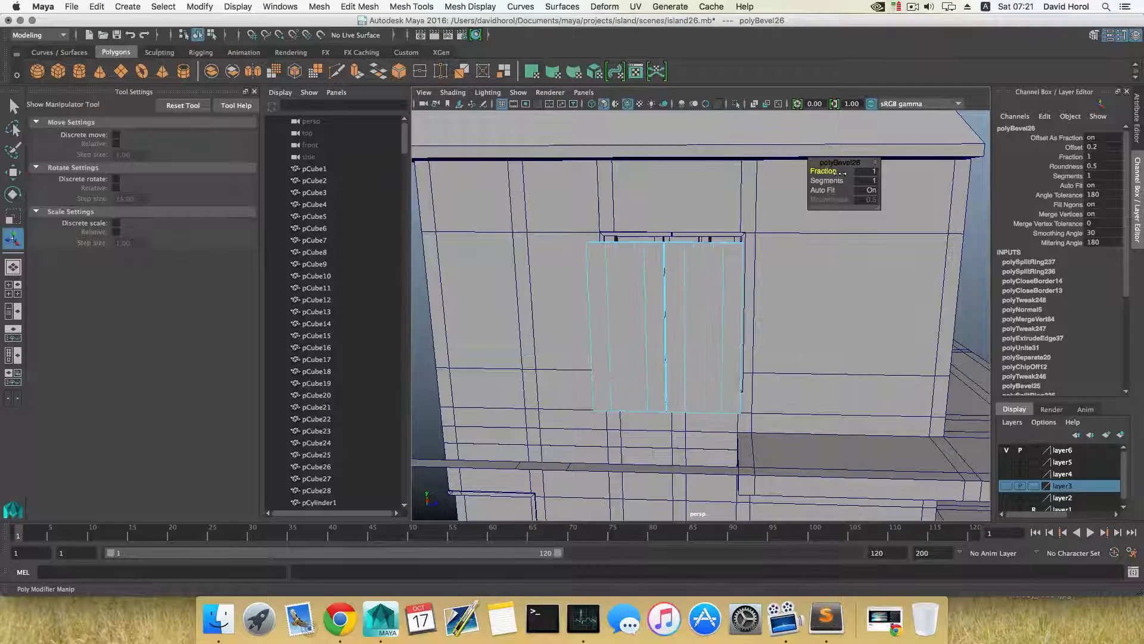
# Scale each panel's two beveled vertical loops apart across the width until they sit close to the panel's side edges.
pyautogui.click(722, 265)
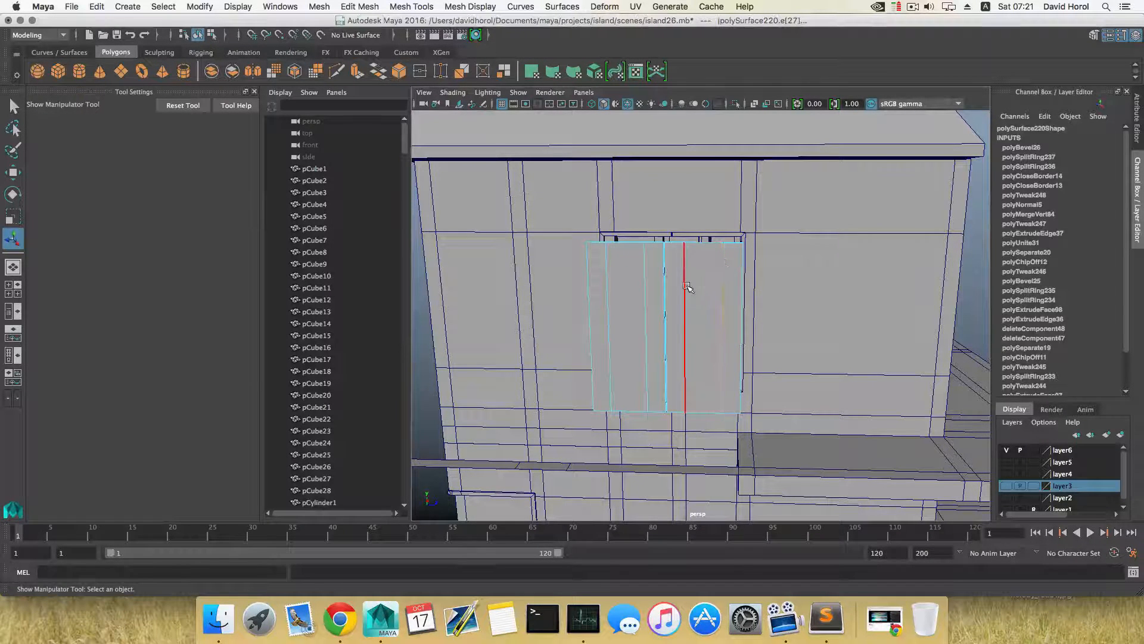
pyautogui.scroll(2, 691, 290)
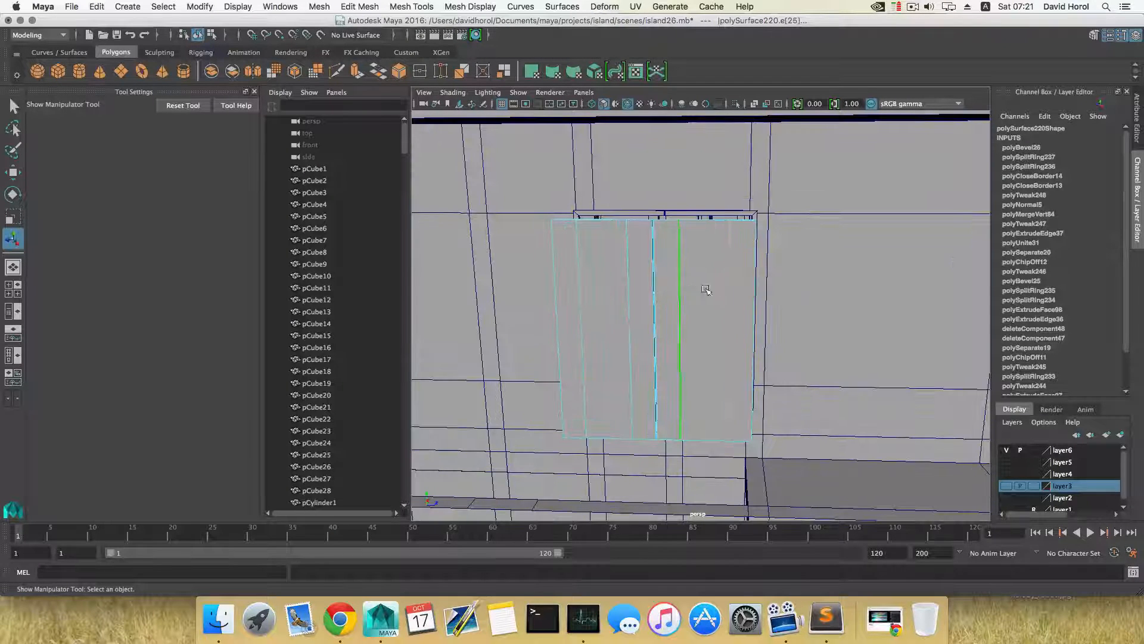
pyautogui.press('r')
pyautogui.moveTo(812, 336); pyautogui.dragTo(901, 347)
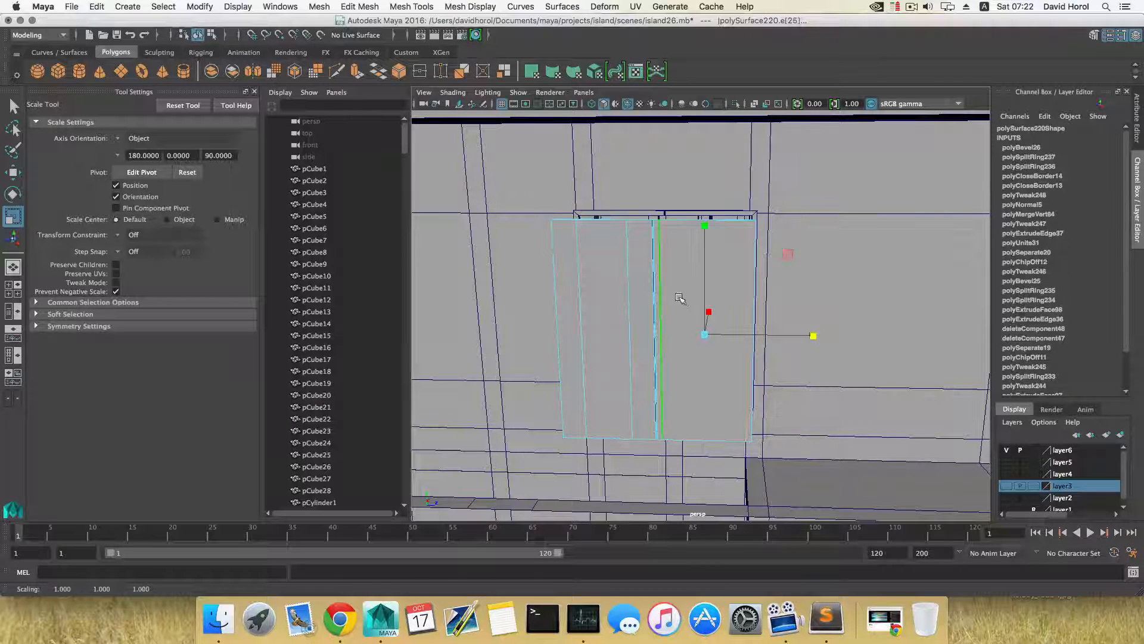
pyautogui.click(626, 282)
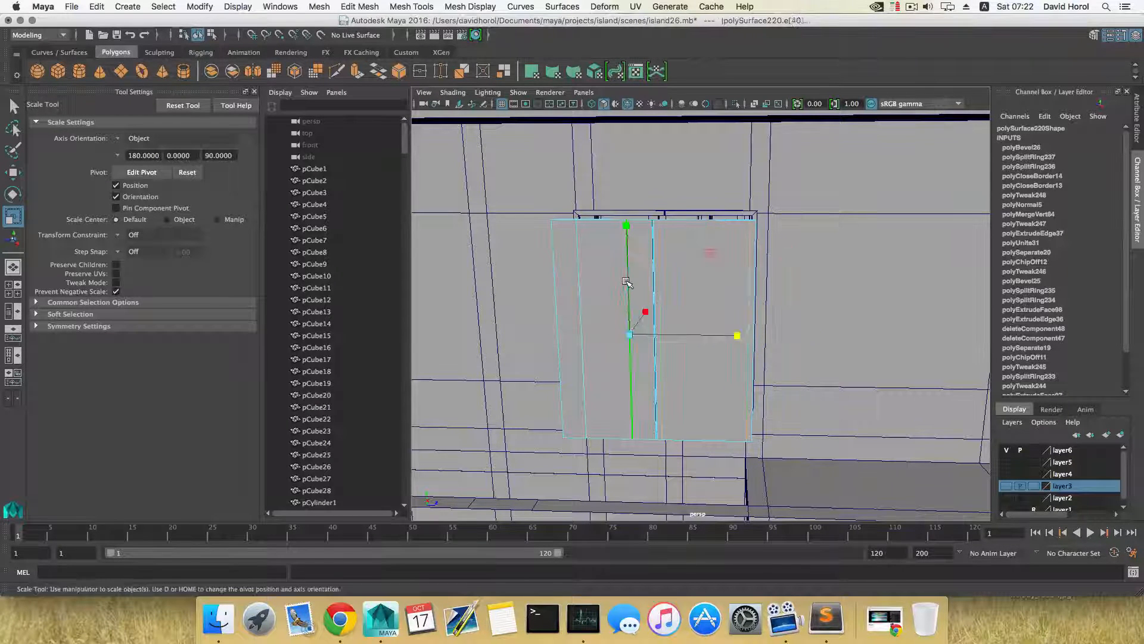
pyautogui.click(580, 286)
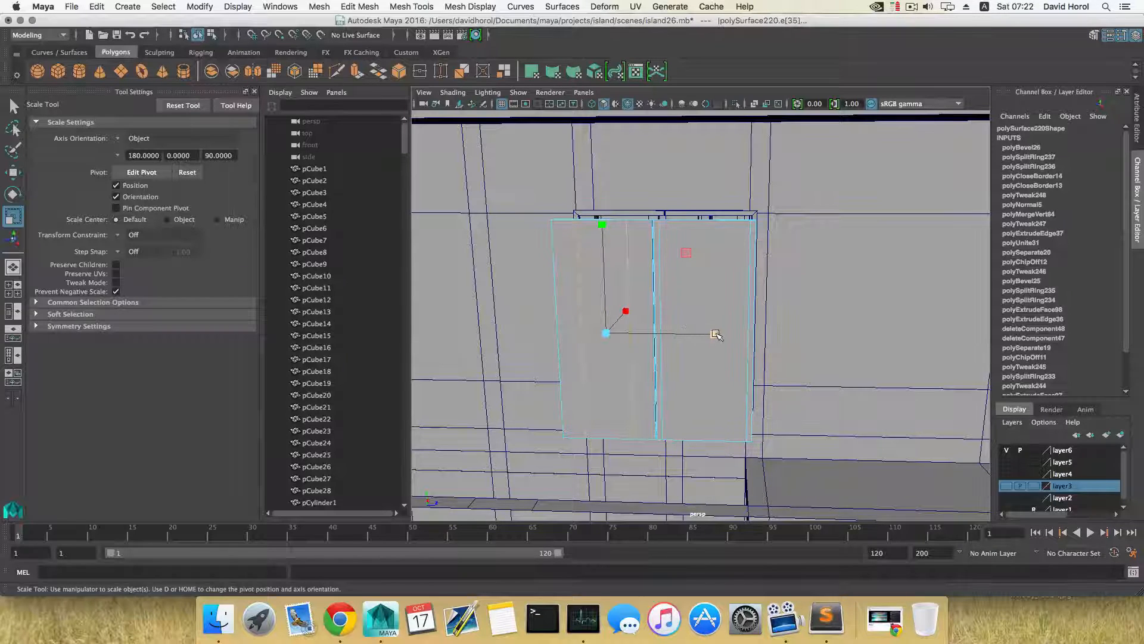
pyautogui.moveTo(716, 334); pyautogui.dragTo(799, 339)
pyautogui.keyDown('alt'); pyautogui.moveTo(677, 313); pyautogui.dragTo(675, 315); pyautogui.keyUp('alt')
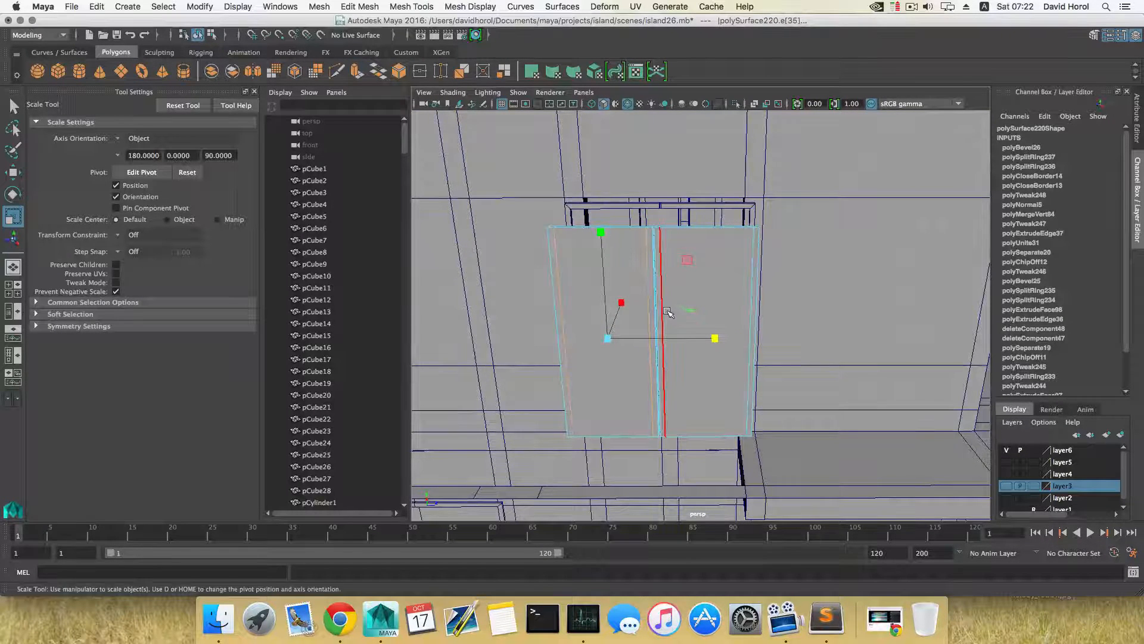
# Separate the combined panels into individual objects and delete the panel left of the divider.
pyautogui.press('F8')
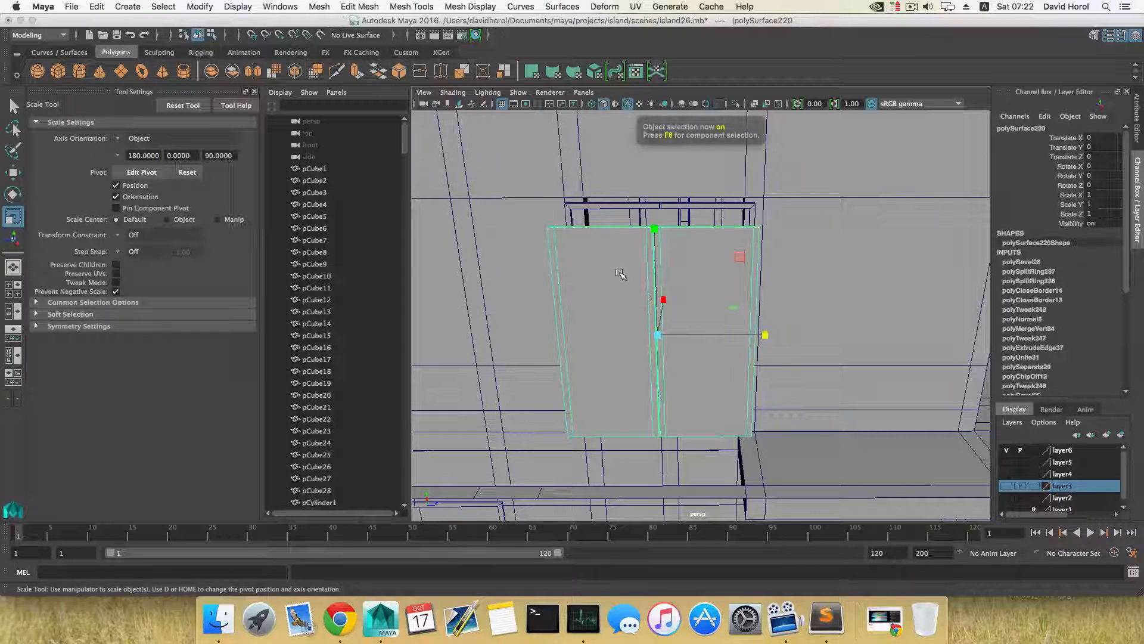
pyautogui.click(318, 6)
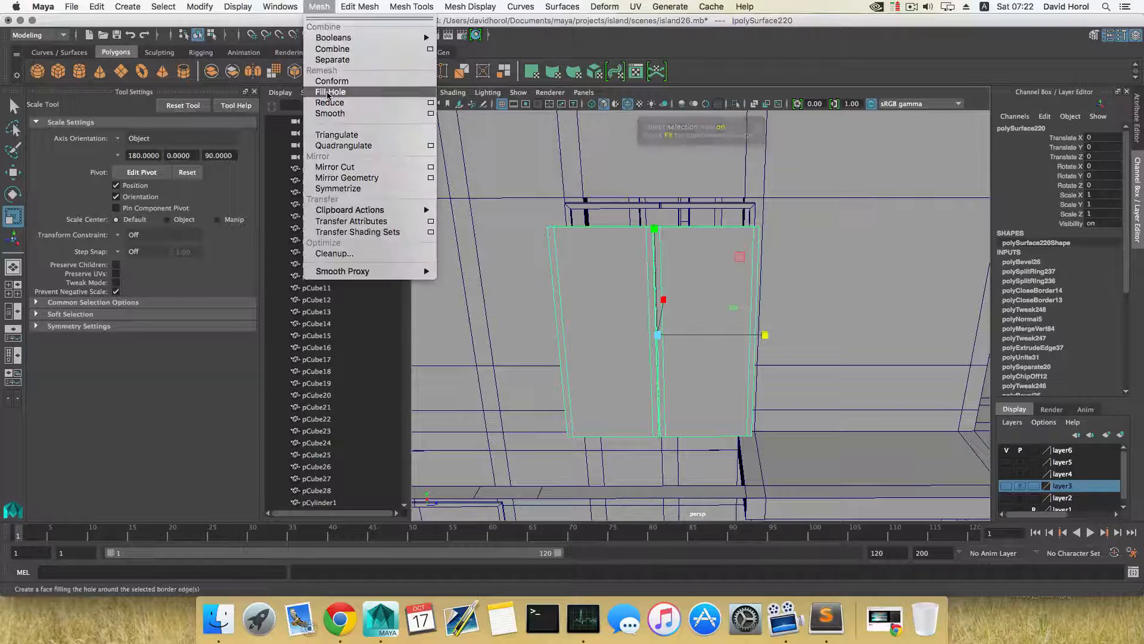
pyautogui.click(332, 60)
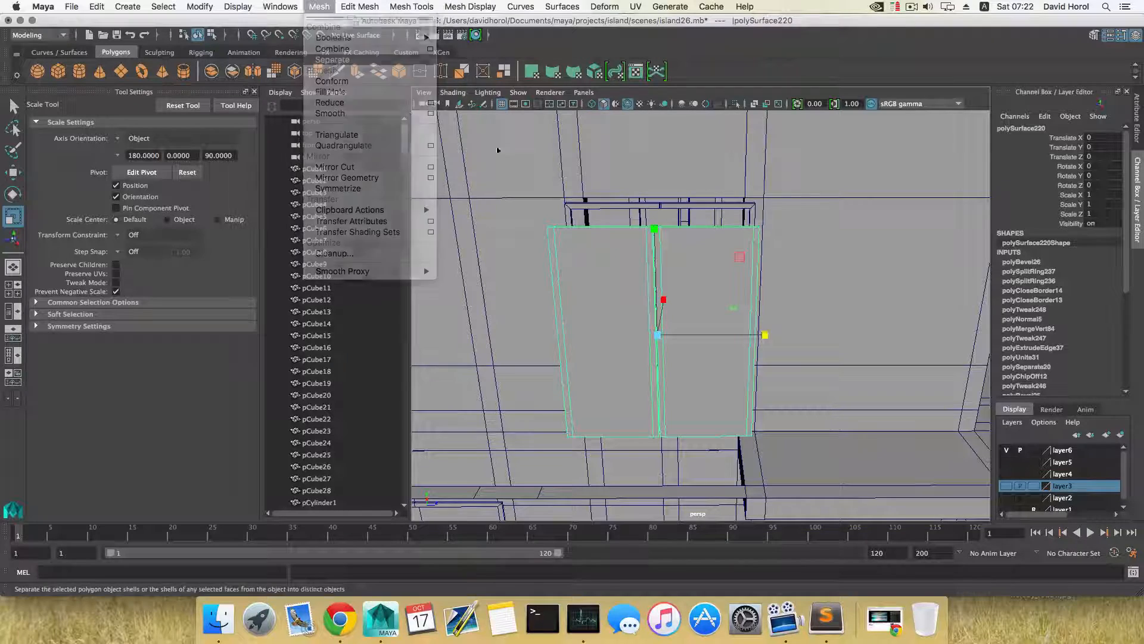
pyautogui.click(612, 274)
pyautogui.press('Delete')
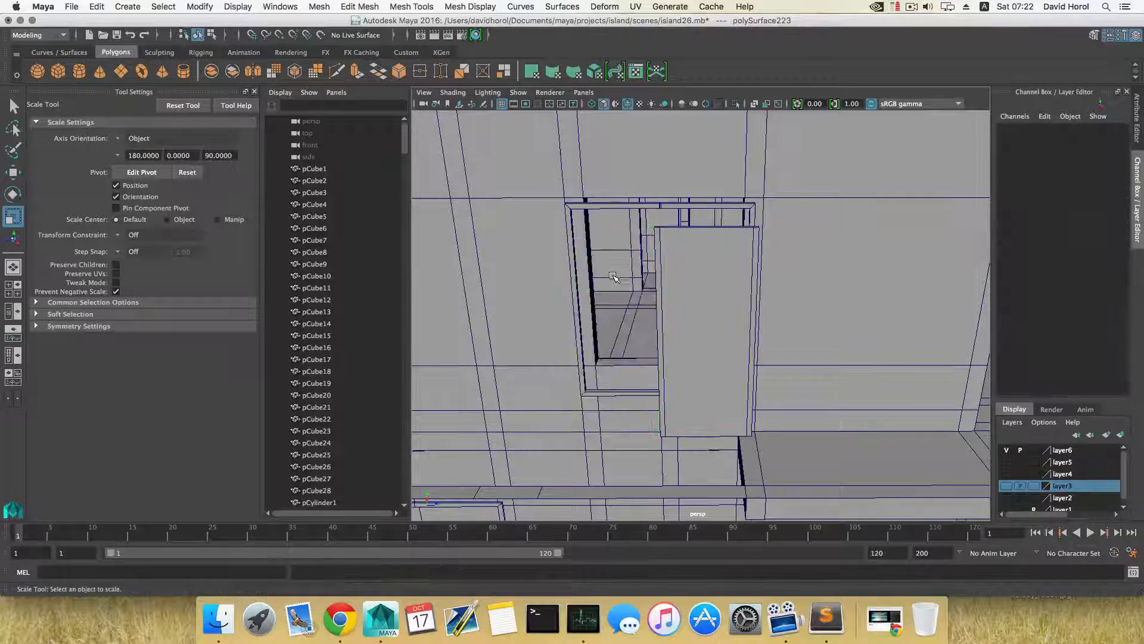
# Split the remaining panel's vertical edge ring with a horizontal loop at mid-height and bevel that loop into two.
pyautogui.click(699, 291)
pyautogui.keyDown('alt'); pyautogui.moveTo(685, 286); pyautogui.dragTo(671, 320); pyautogui.keyUp('alt')
pyautogui.moveTo(665, 292); pyautogui.dragTo(666, 260, button='right')
pyautogui.click(678, 291)
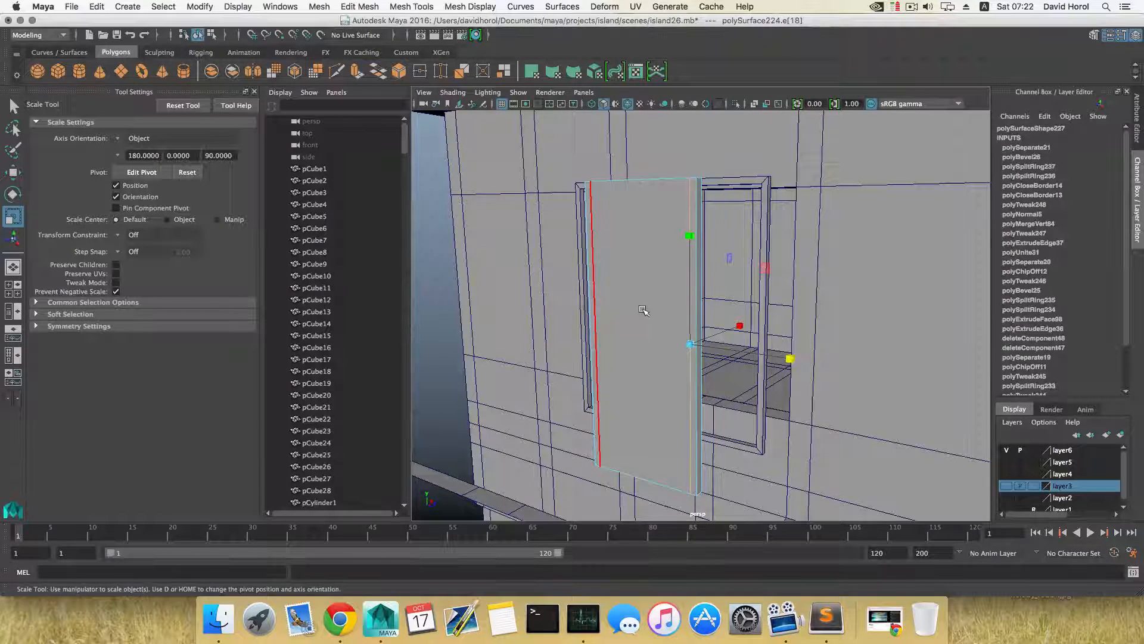
pyautogui.keyDown('shift'); pyautogui.moveTo(642, 308); pyautogui.dragTo(645, 345, button='right'); pyautogui.keyUp('shift')
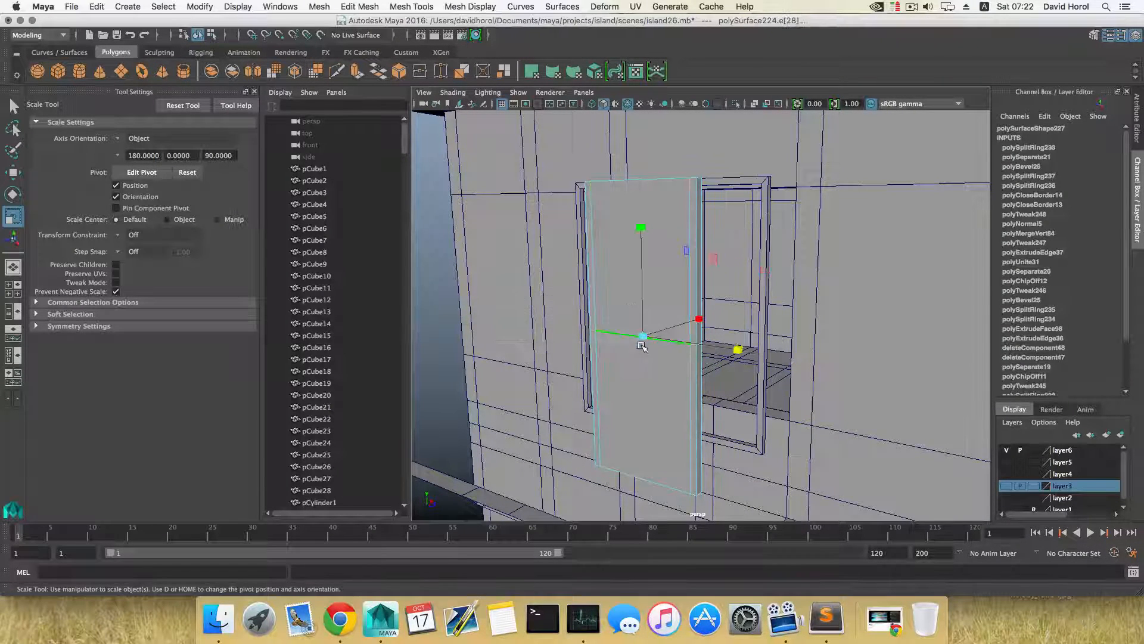
pyautogui.keyDown('alt'); pyautogui.moveTo(643, 345); pyautogui.dragTo(659, 343); pyautogui.keyUp('alt')
pyautogui.keyDown('shift'); pyautogui.moveTo(654, 342); pyautogui.dragTo(710, 342, button='right'); pyautogui.keyUp('shift')
# Scale the two horizontal loops apart vertically until they sit close to the panel's upper and lower edges.
pyautogui.click(690, 302)
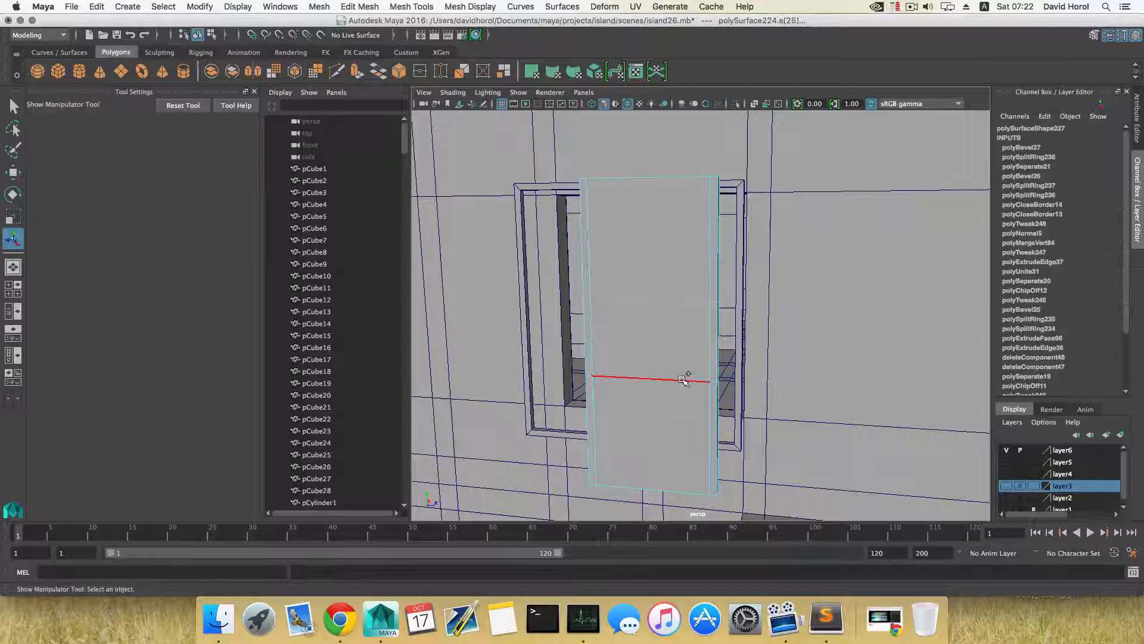
pyautogui.click(675, 353)
pyautogui.press('r')
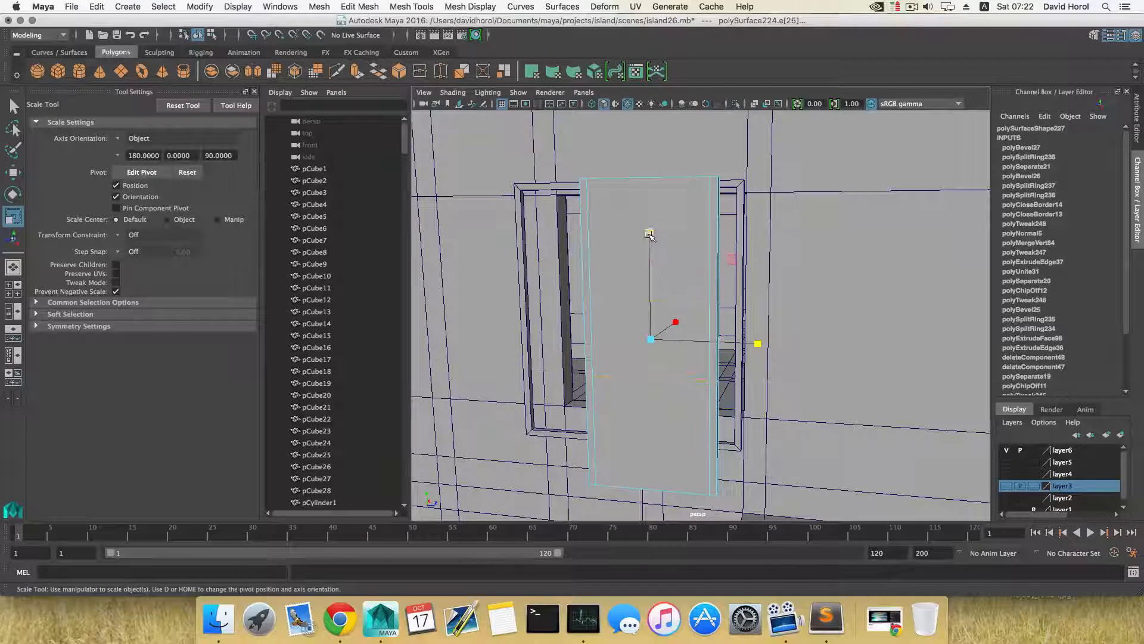
pyautogui.moveTo(649, 235); pyautogui.dragTo(647, 164)
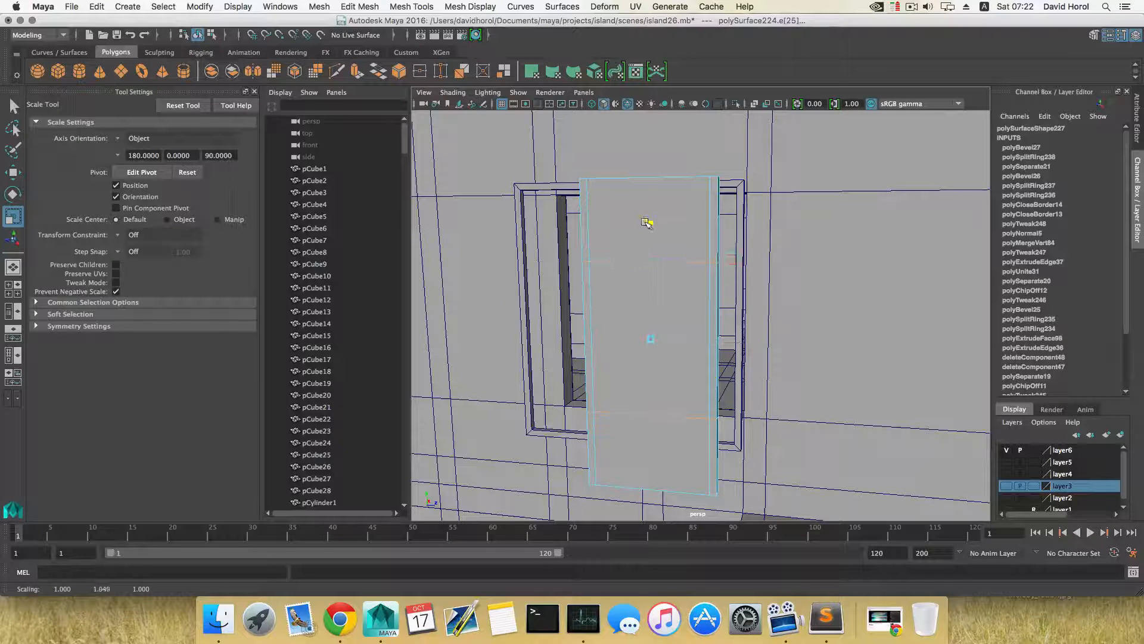
pyautogui.moveTo(646, 222); pyautogui.dragTo(639, 124)
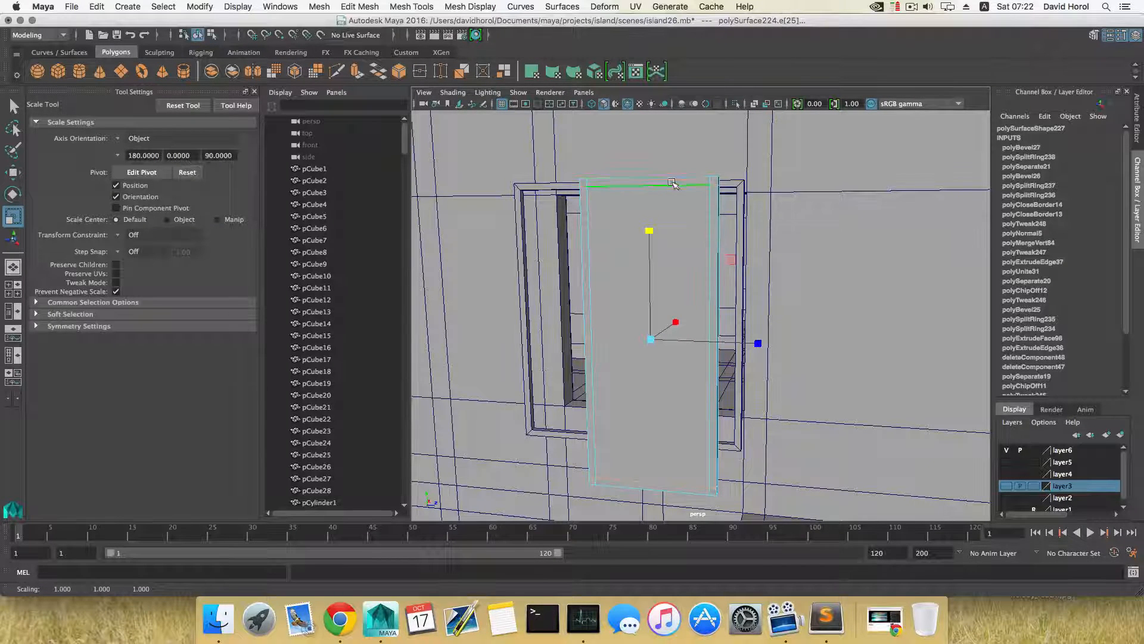
pyautogui.keyDown('alt'); pyautogui.moveTo(735, 252); pyautogui.dragTo(758, 256); pyautogui.keyUp('alt')
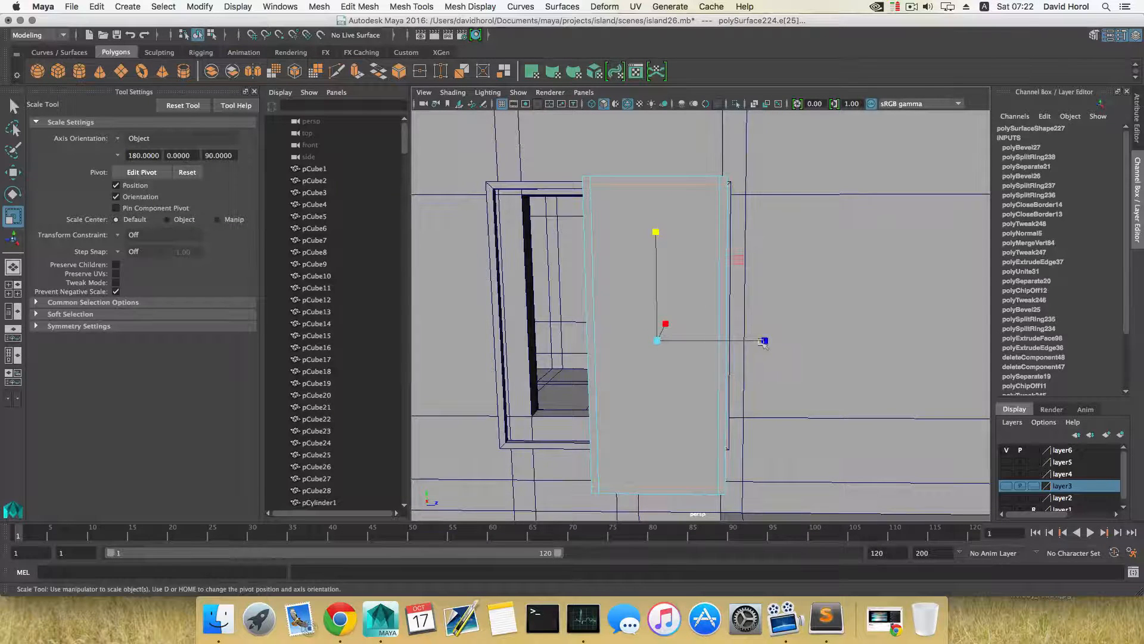
pyautogui.moveTo(655, 232); pyautogui.dragTo(682, 279)
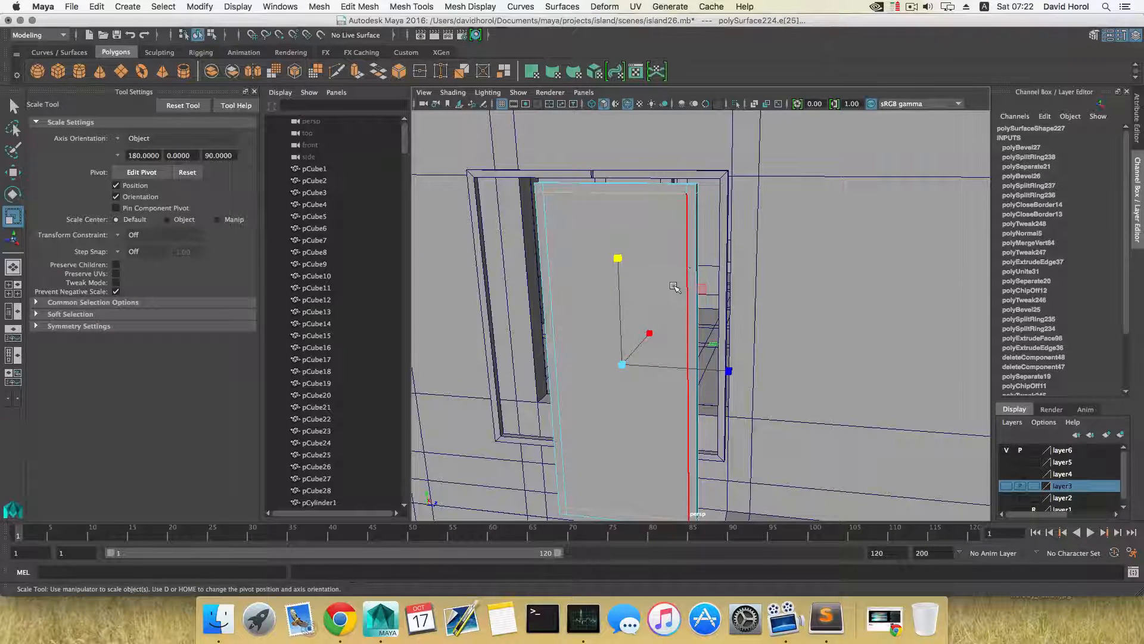
# Split the panel's vertical edge ring again to add a horizontal edge loop across its middle.
pyautogui.press('F8')
pyautogui.keyDown('alt'); pyautogui.moveTo(659, 301); pyautogui.dragTo(667, 301); pyautogui.keyUp('alt')
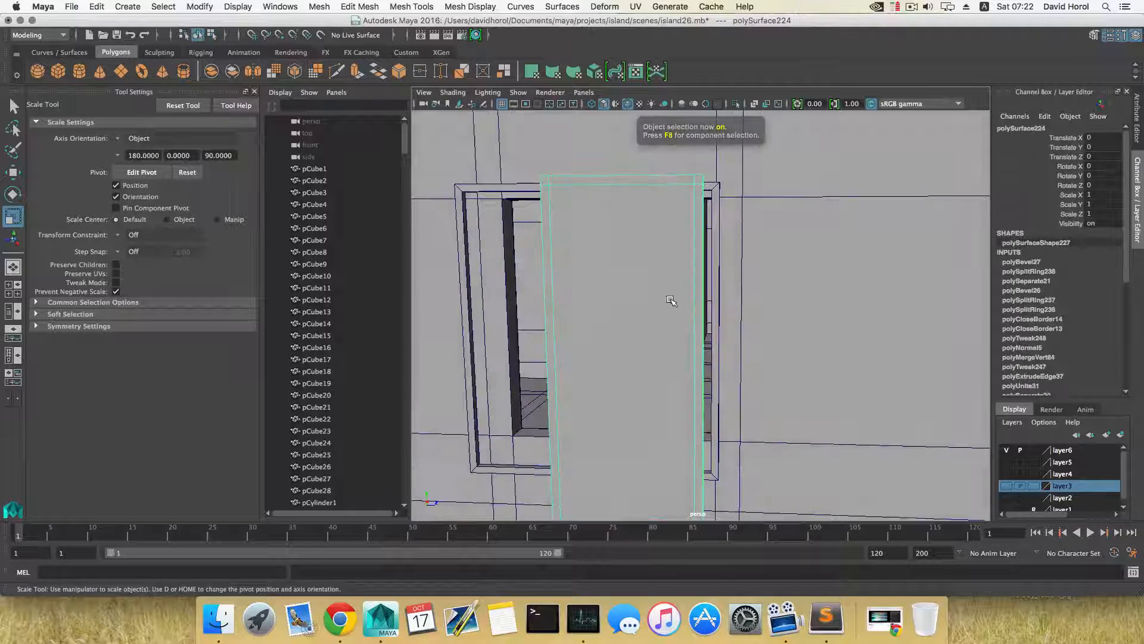
pyautogui.moveTo(663, 303); pyautogui.dragTo(659, 258, button='right')
pyautogui.click(694, 340)
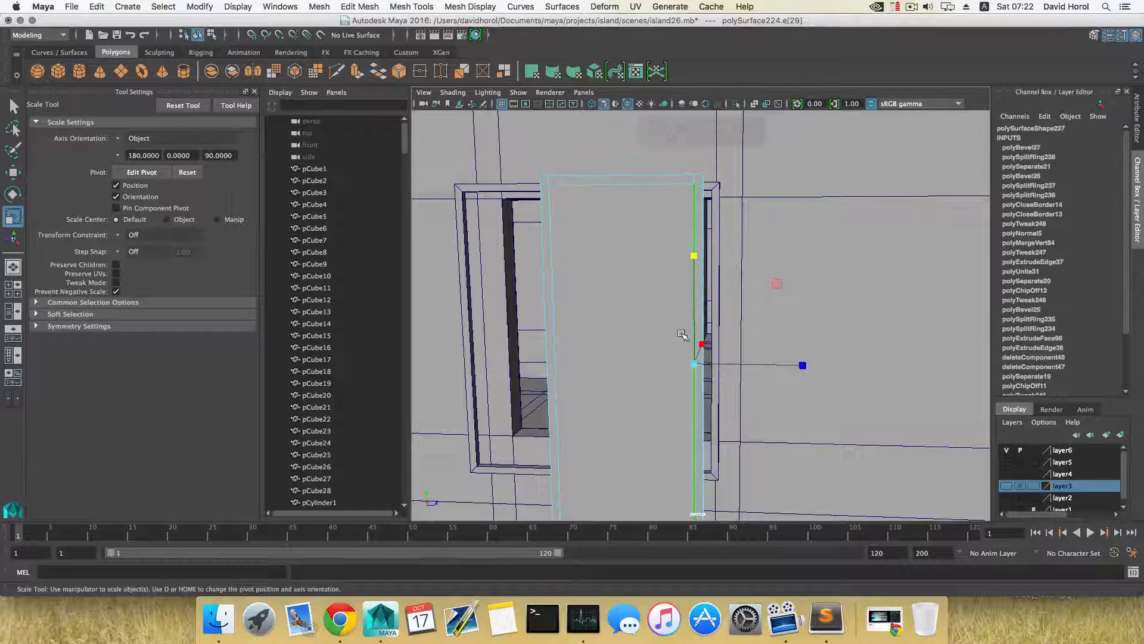
pyautogui.keyDown('ctrl'); pyautogui.moveTo(679, 331); pyautogui.dragTo(697, 375, button='right'); pyautogui.keyUp('ctrl')
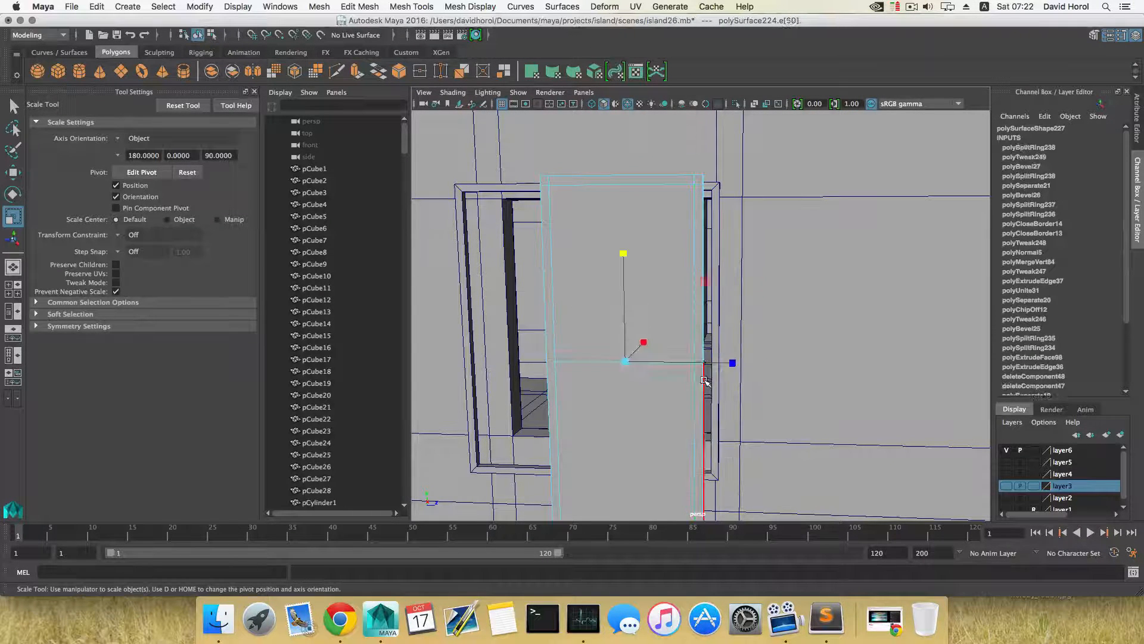
pyautogui.scroll(-4, 698, 378)
pyautogui.keyDown('alt'); pyautogui.moveTo(698, 379); pyautogui.dragTo(698, 371); pyautogui.keyUp('alt')
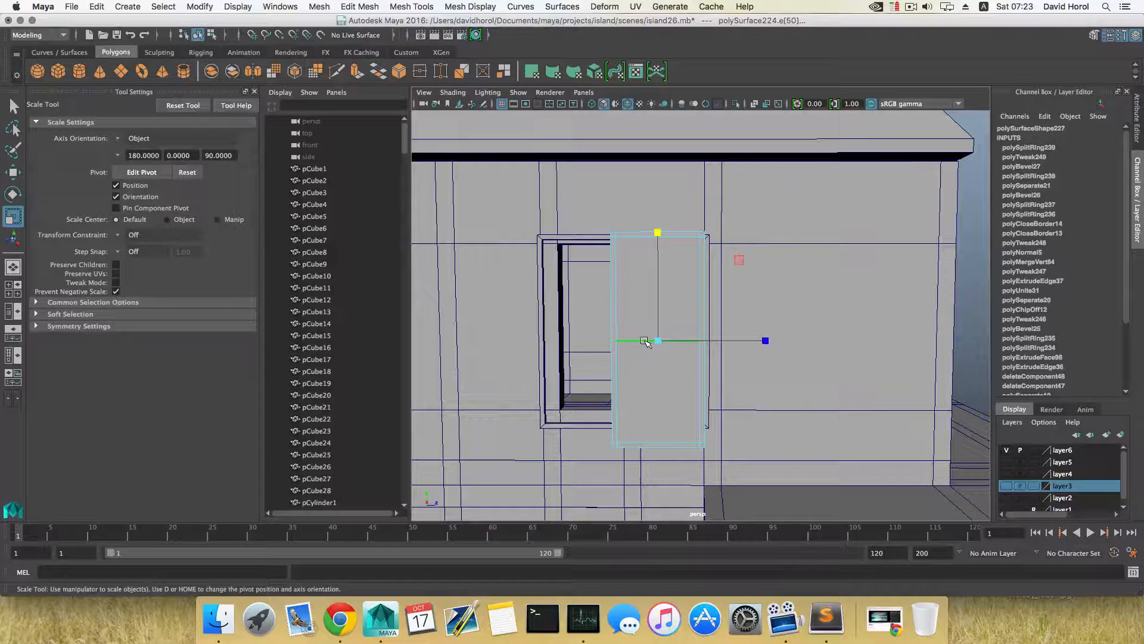
# Bevel the panel's middle horizontal loop with a fraction of 0.2, dividing the bevel into two segments.
pyautogui.keyDown('shift'); pyautogui.moveTo(644, 340); pyautogui.dragTo(688, 339, button='right'); pyautogui.keyUp('shift')
pyautogui.scroll(3, 678, 345)
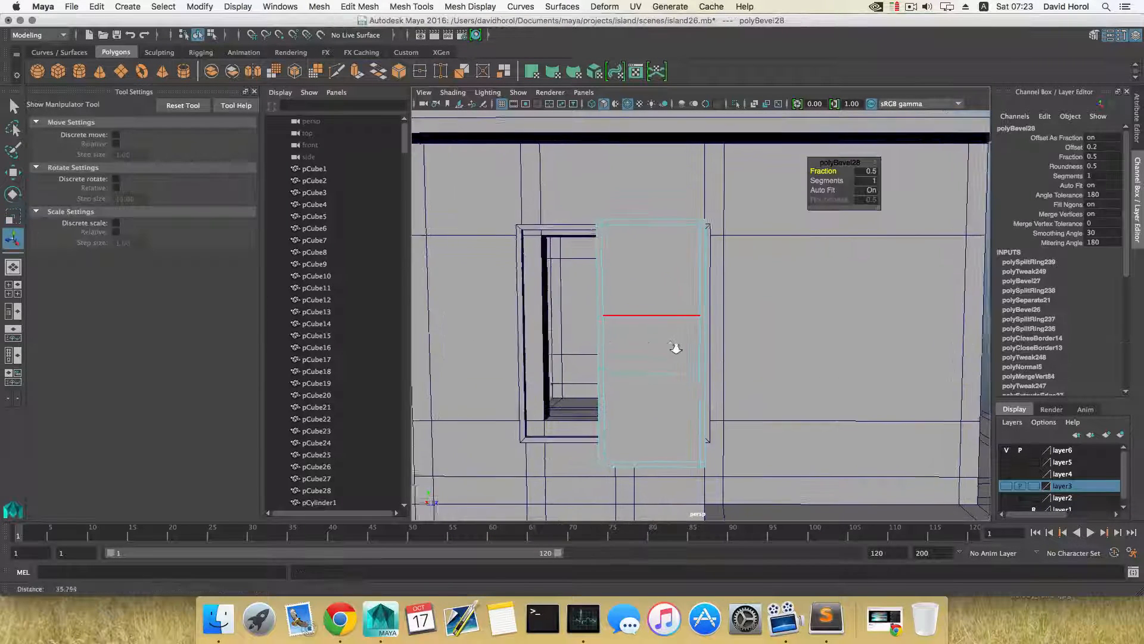
pyautogui.moveTo(833, 169); pyautogui.dragTo(827, 170)
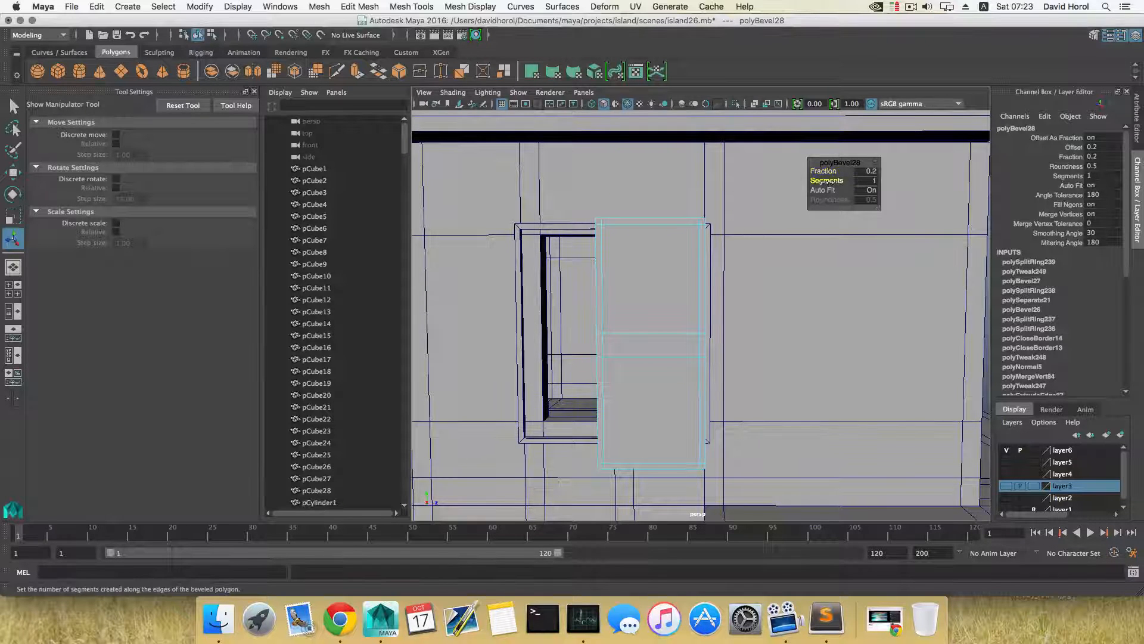
# Scale the two outer loops of the middle horizontal band closer together vertically to form a narrow crossbar.
pyautogui.click(634, 332)
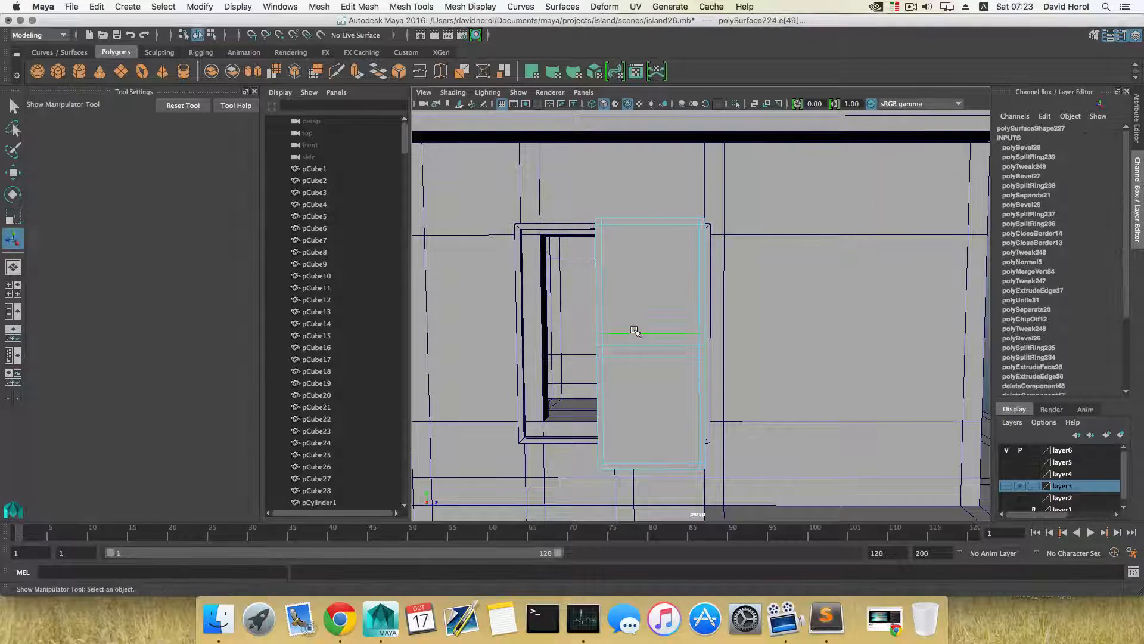
pyautogui.press('r')
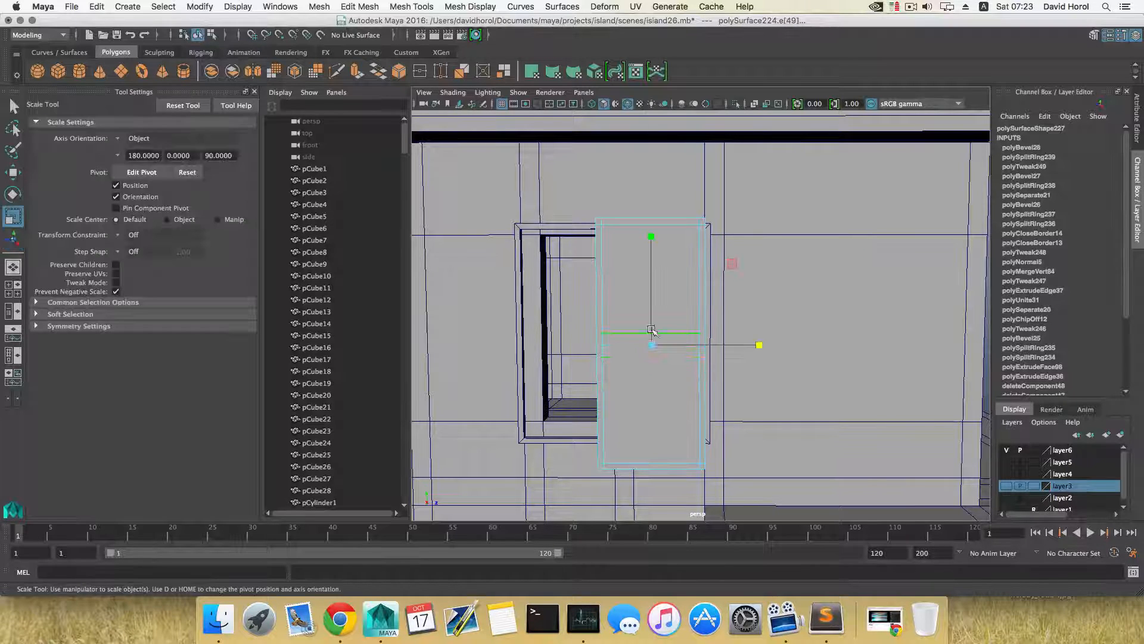
pyautogui.moveTo(651, 239); pyautogui.dragTo(652, 247)
pyautogui.moveTo(654, 291); pyautogui.dragTo(644, 326)
pyautogui.keyDown('alt'); pyautogui.moveTo(643, 325); pyautogui.dragTo(681, 321, button='right'); pyautogui.keyUp('alt')
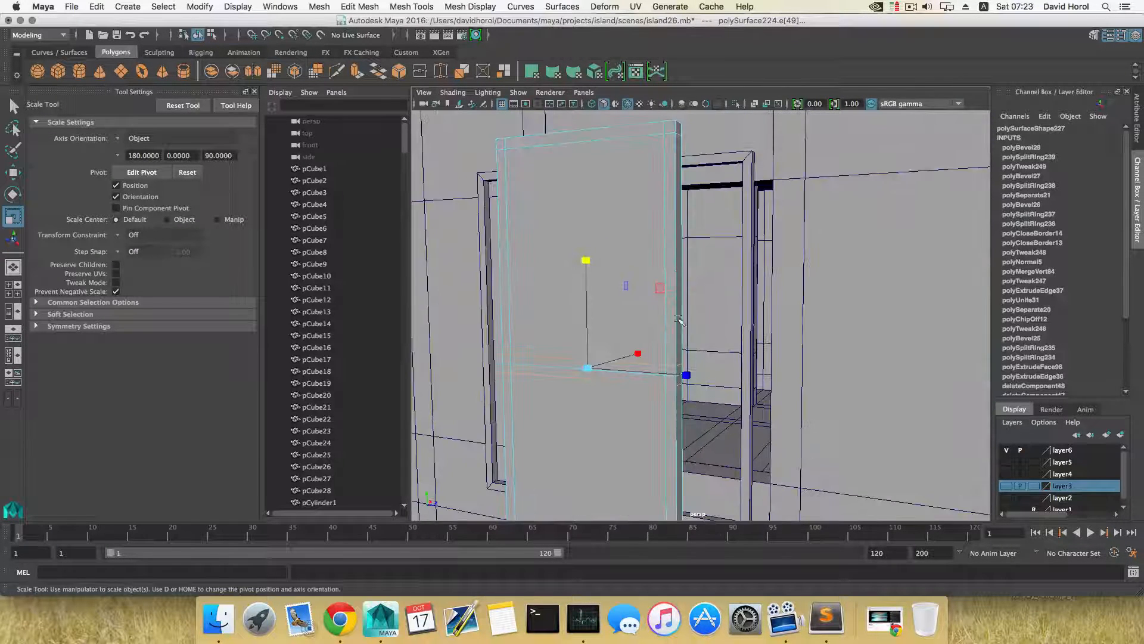
pyautogui.keyDown('alt'); pyautogui.moveTo(666, 225); pyautogui.dragTo(682, 220); pyautogui.keyUp('alt')
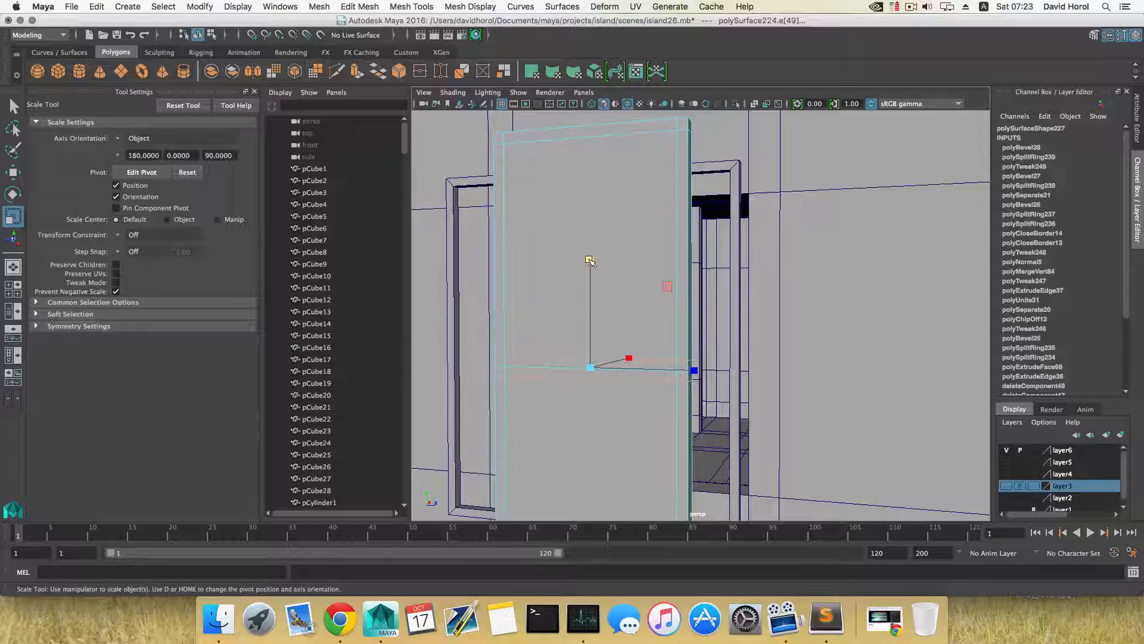
pyautogui.moveTo(588, 259); pyautogui.dragTo(589, 257)
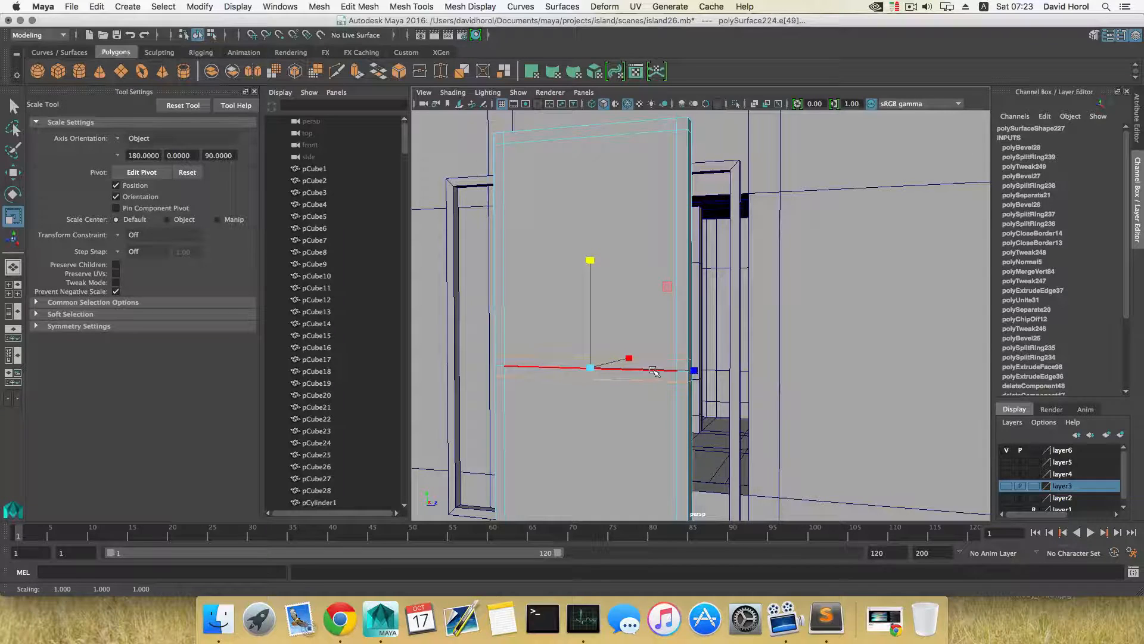
pyautogui.keyDown('alt'); pyautogui.moveTo(629, 384); pyautogui.dragTo(610, 364); pyautogui.keyUp('alt')
pyautogui.moveTo(605, 261); pyautogui.dragTo(608, 250)
pyautogui.keyDown('alt'); pyautogui.moveTo(687, 333); pyautogui.dragTo(626, 347); pyautogui.keyUp('alt')
pyautogui.scroll(-5, 585, 344)
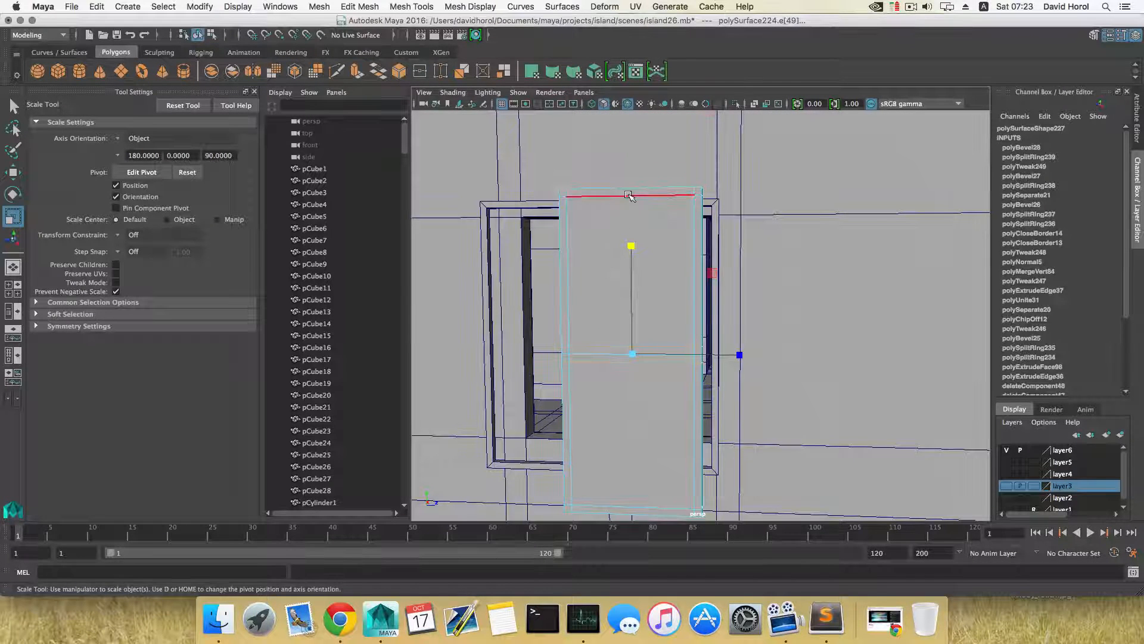
# Add a vertical edge loop down the panel's middle and bevel it with a fraction of 0.5 and 2 segments.
pyautogui.click(629, 195)
pyautogui.keyDown('shift'); pyautogui.moveTo(629, 195); pyautogui.dragTo(688, 224, button='right'); pyautogui.keyUp('shift')
pyautogui.moveTo(820, 182); pyautogui.dragTo(822, 182)
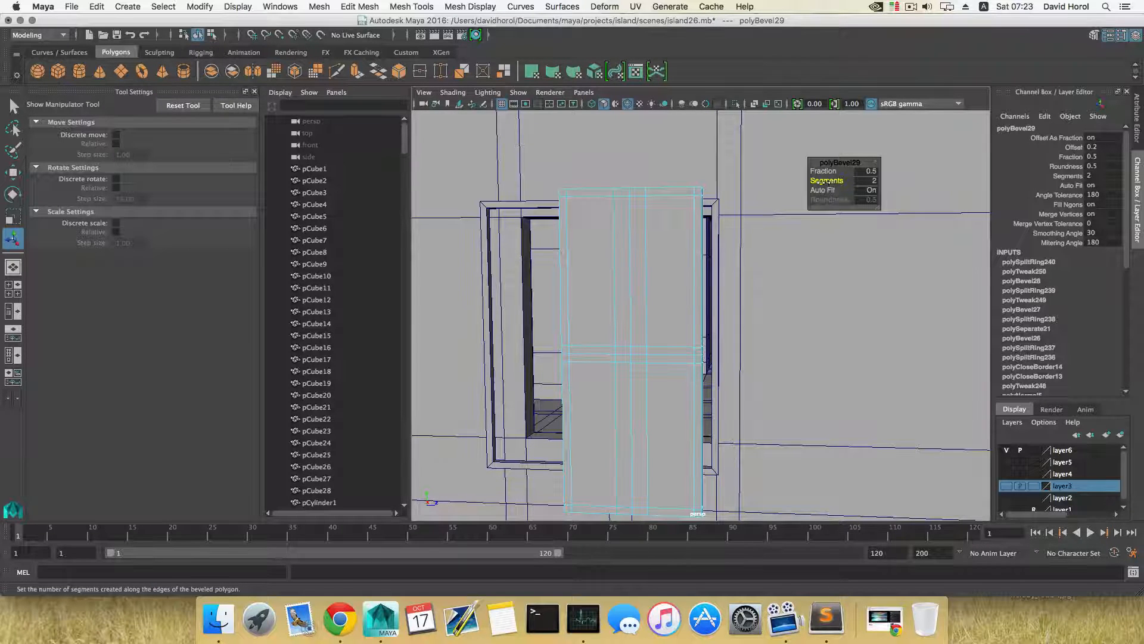
# Scale the two outer loops of the middle vertical band closer together across the width to form a narrow upright bar.
pyautogui.keyDown('alt'); pyautogui.moveTo(646, 244); pyautogui.dragTo(660, 246); pyautogui.keyUp('alt')
pyautogui.doubleClick(649, 250)
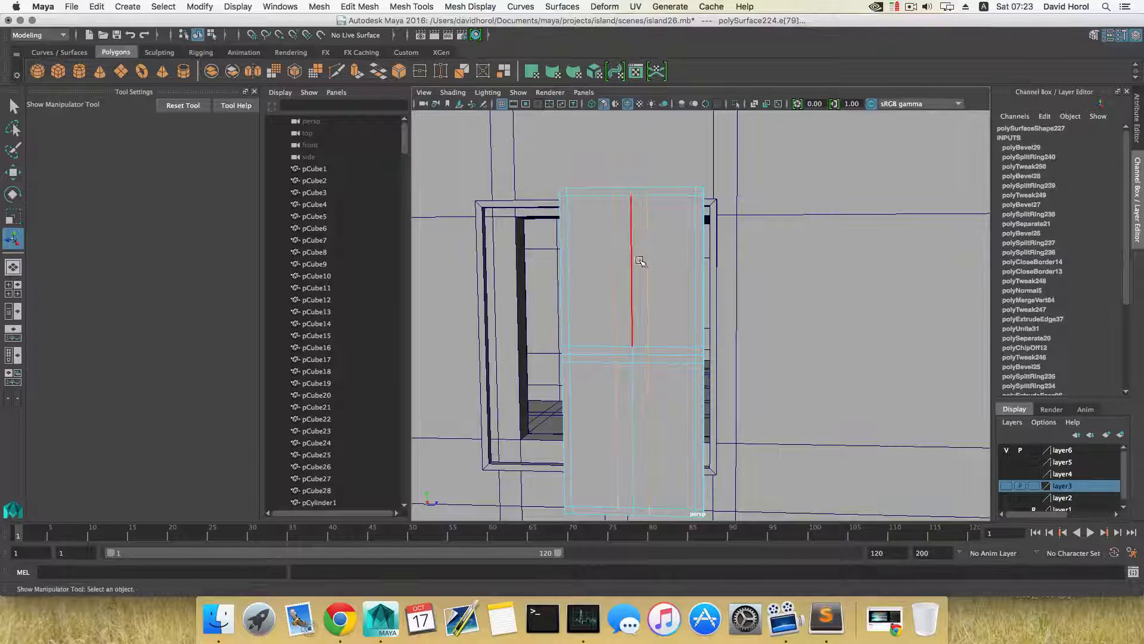
pyautogui.press('r')
pyautogui.moveTo(745, 355); pyautogui.dragTo(676, 372)
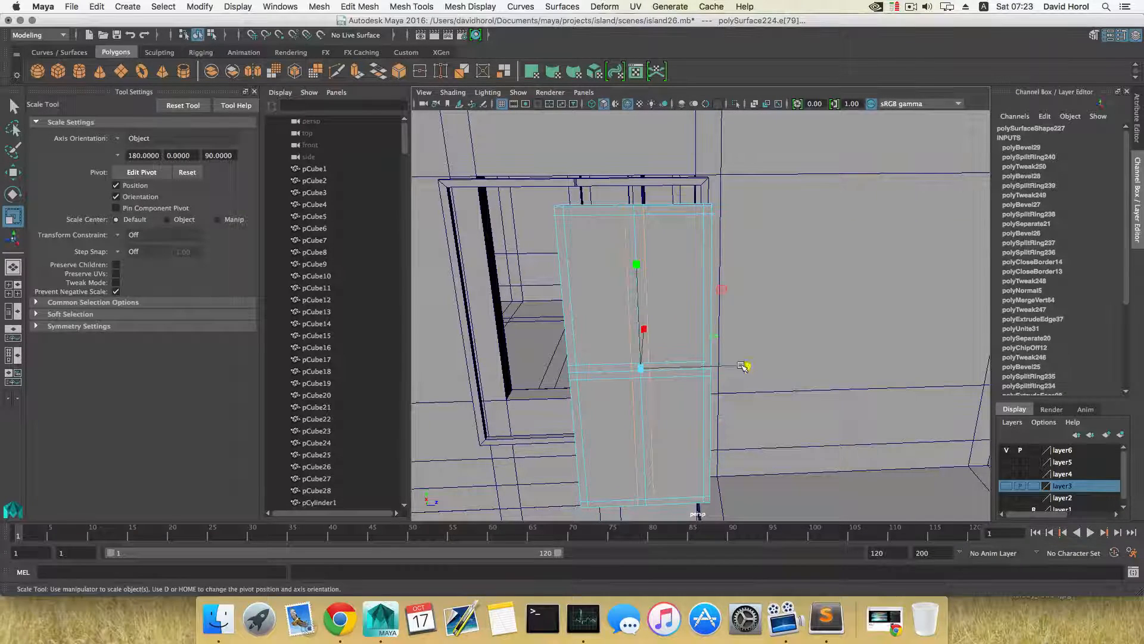
# Finish narrowing the panel's upright bar and select the four pane faces between the border and bars.
pyautogui.moveTo(743, 366); pyautogui.dragTo(744, 367)
pyautogui.keyDown('alt'); pyautogui.moveTo(659, 354); pyautogui.dragTo(644, 282); pyautogui.keyUp('alt')
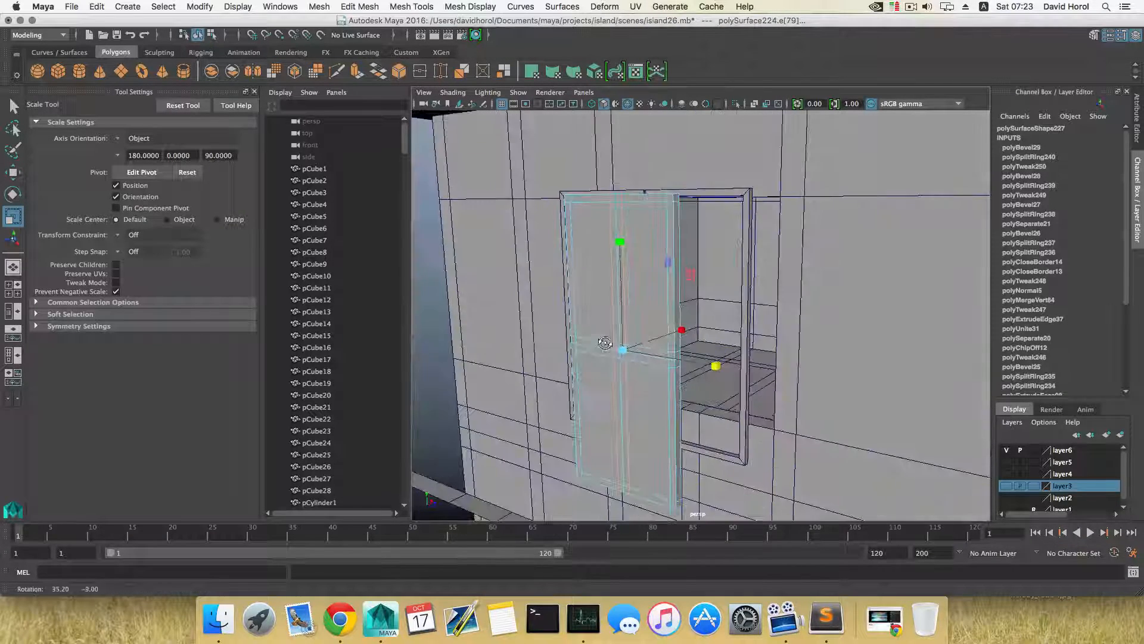
pyautogui.moveTo(643, 281); pyautogui.dragTo(667, 307, button='right')
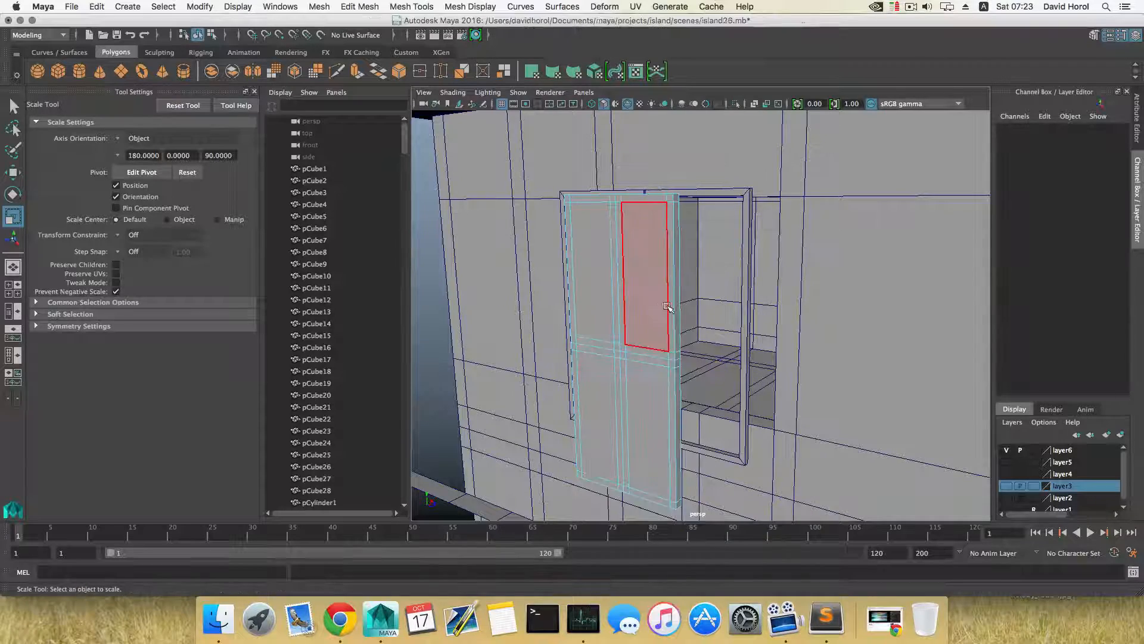
pyautogui.click(658, 310)
pyautogui.keyDown('shift'); pyautogui.click(587, 287); pyautogui.keyUp('shift')
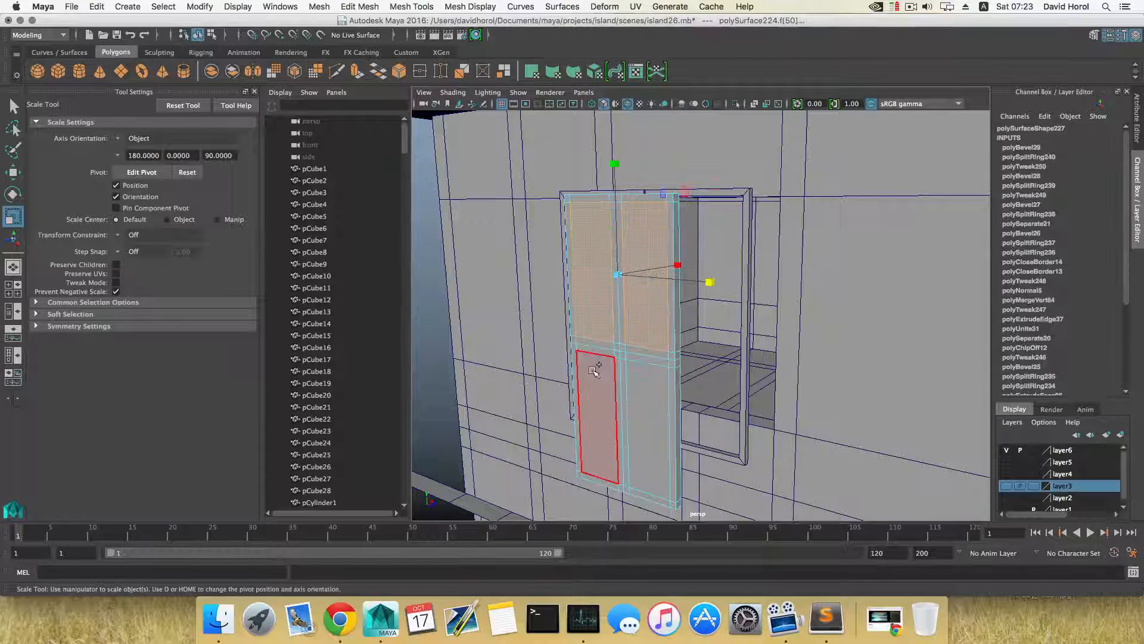
pyautogui.keyDown('shift'); pyautogui.click(595, 370); pyautogui.keyUp('shift')
pyautogui.keyDown('shift'); pyautogui.click(673, 387); pyautogui.keyUp('shift')
pyautogui.keyDown('alt'); pyautogui.moveTo(672, 387); pyautogui.dragTo(535, 206); pyautogui.keyUp('alt')
# Delete the window panel's back and side faces, keeping only the subdivided outer sheet.
pyautogui.press('F8')
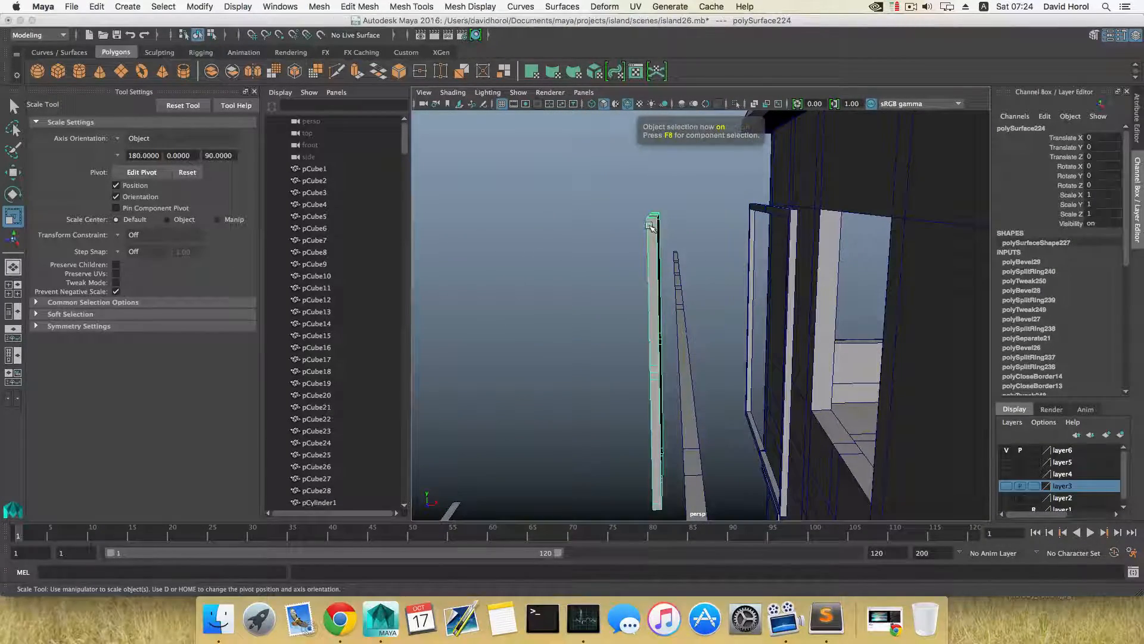
pyautogui.moveTo(649, 226); pyautogui.dragTo(649, 257, button='right')
pyautogui.keyDown('alt'); pyautogui.moveTo(649, 256); pyautogui.dragTo(652, 258); pyautogui.keyUp('alt')
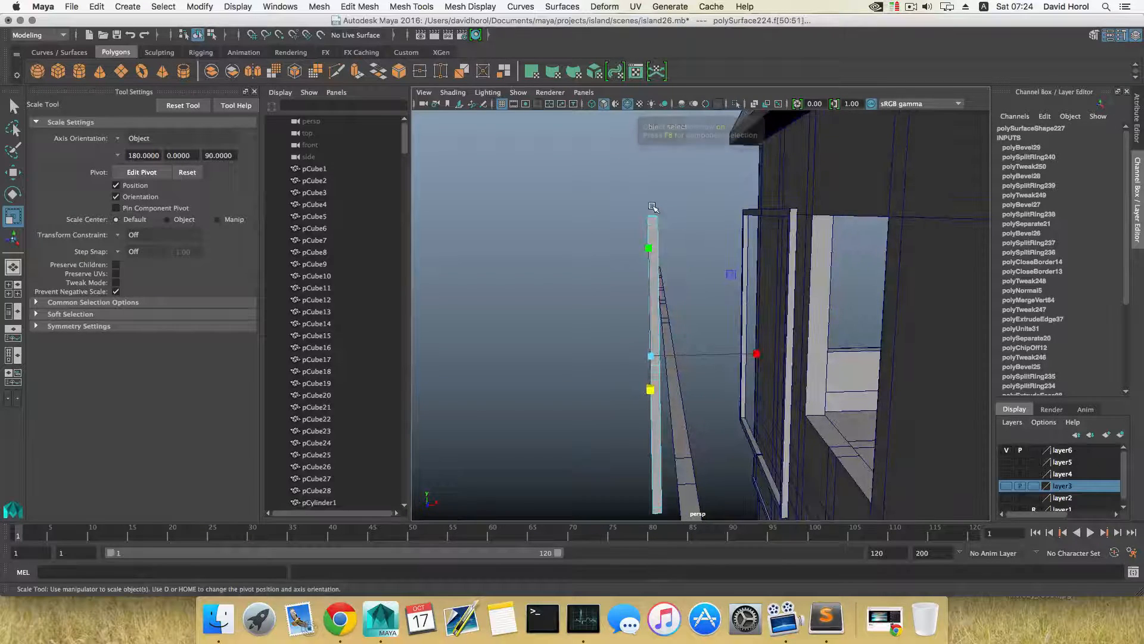
pyautogui.moveTo(651, 206); pyautogui.dragTo(672, 438)
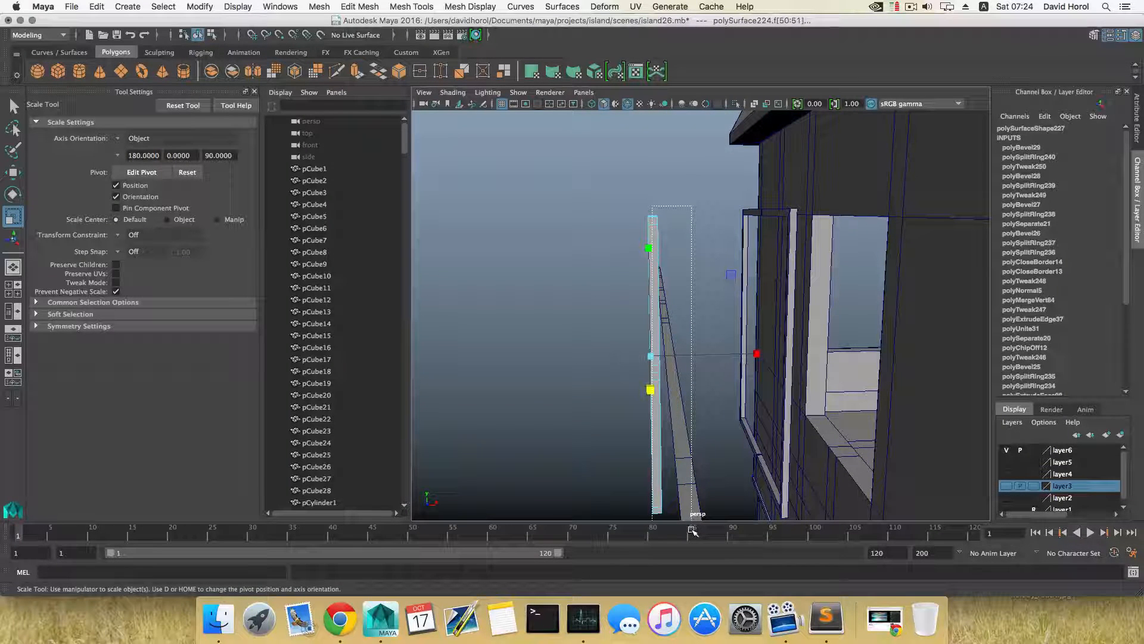
pyautogui.moveTo(691, 531); pyautogui.dragTo(692, 530)
pyautogui.press('space')
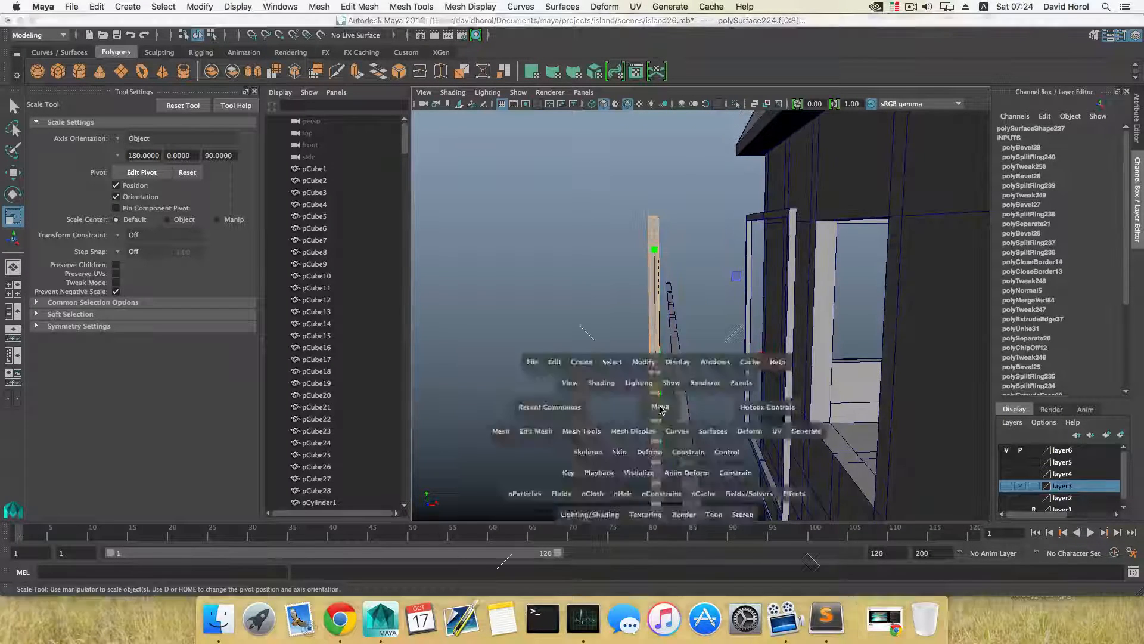
pyautogui.press('space')
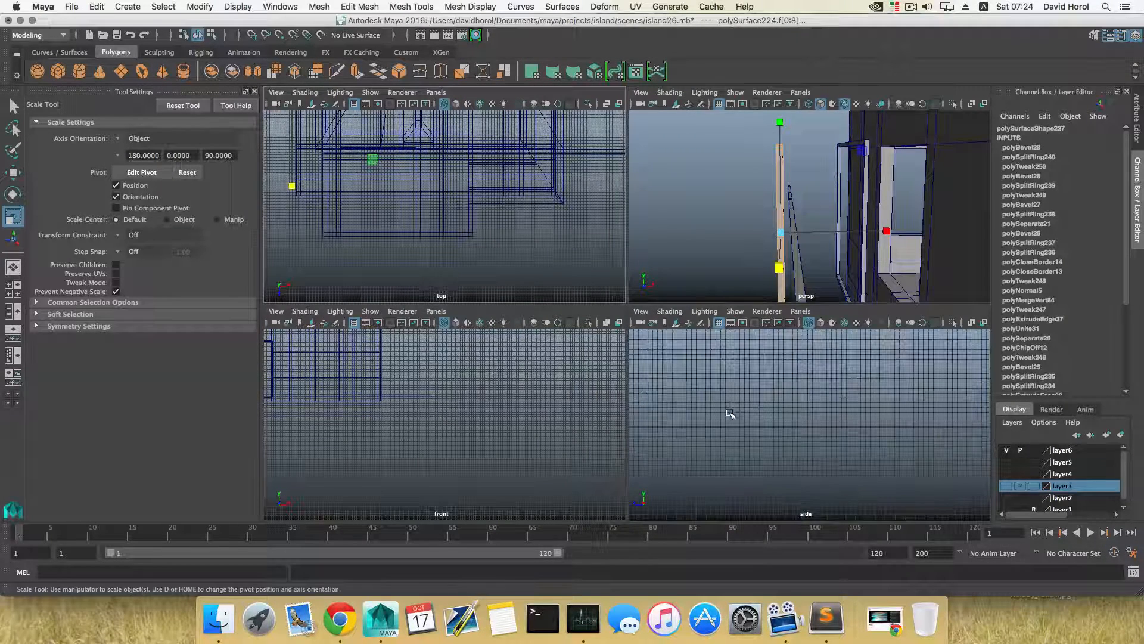
pyautogui.press('f')
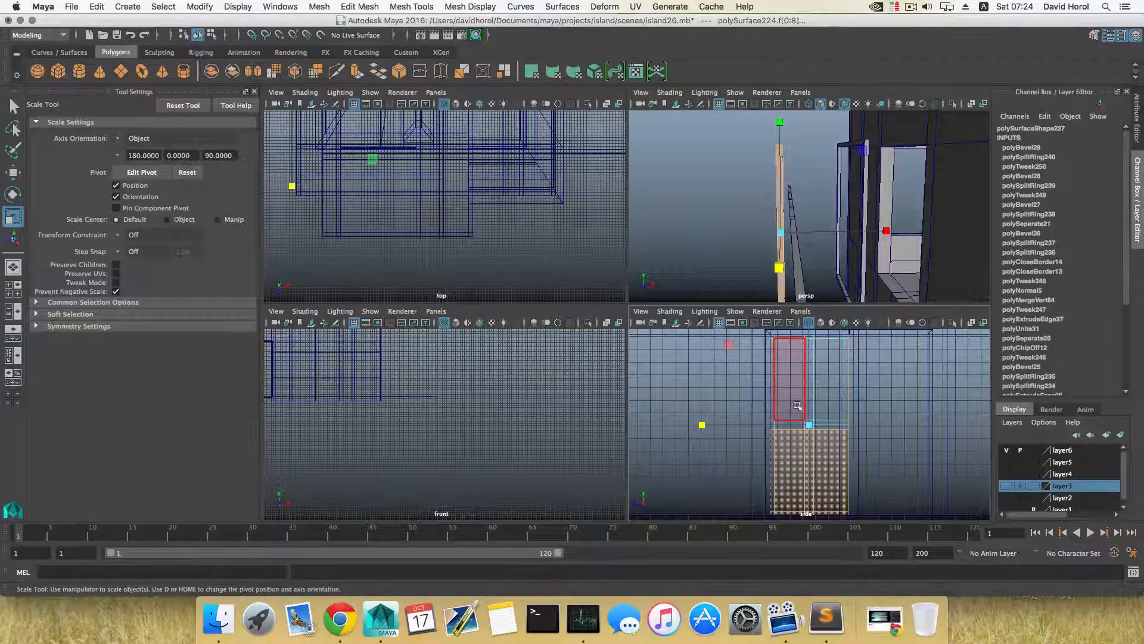
pyautogui.click(773, 395)
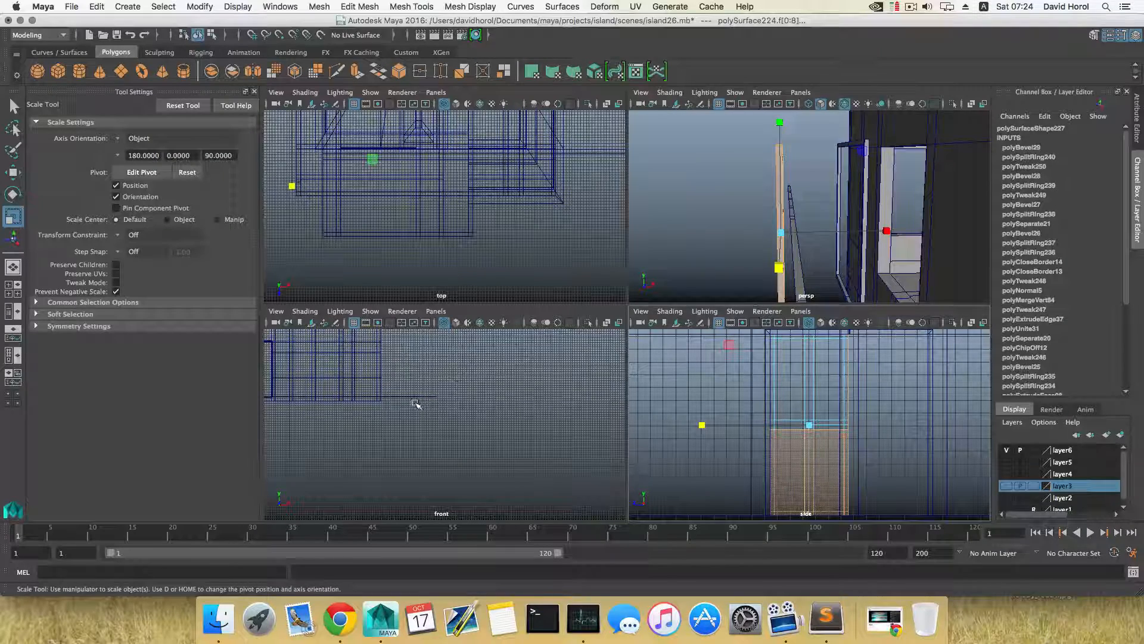
pyautogui.press('f')
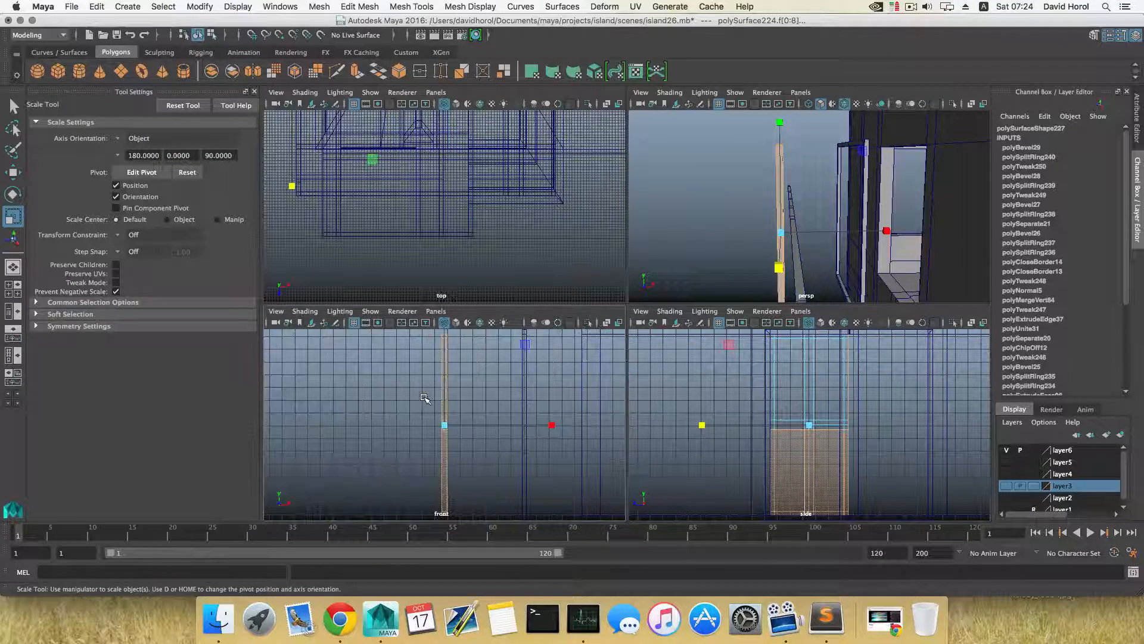
pyautogui.scroll(-2, 451, 405)
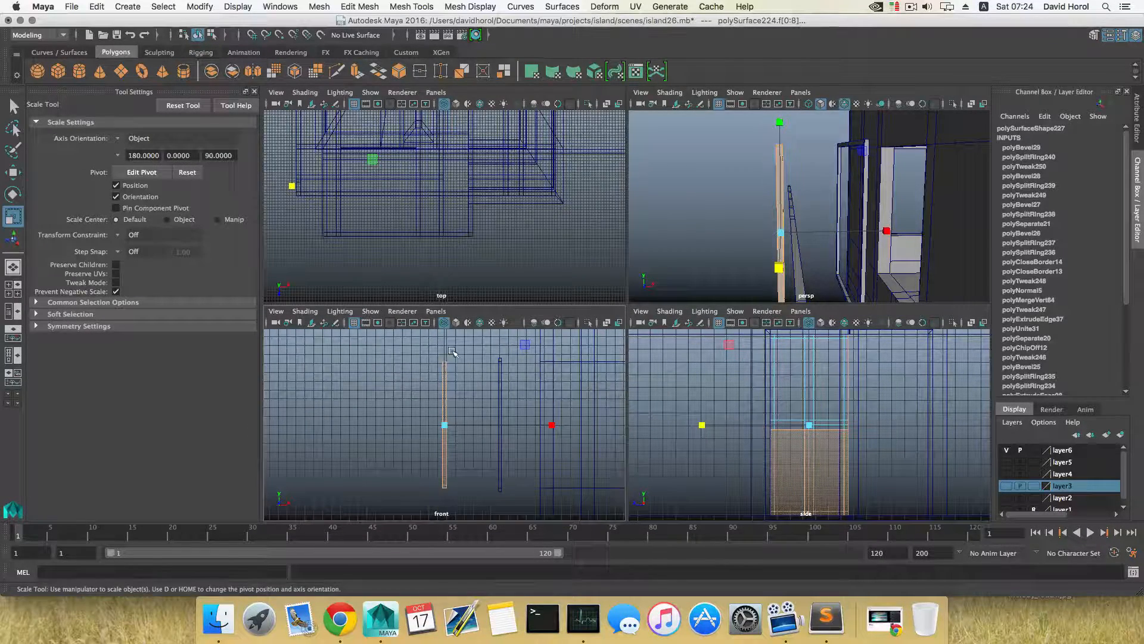
pyautogui.moveTo(451, 351); pyautogui.dragTo(443, 483)
pyautogui.moveTo(444, 522); pyautogui.dragTo(446, 527)
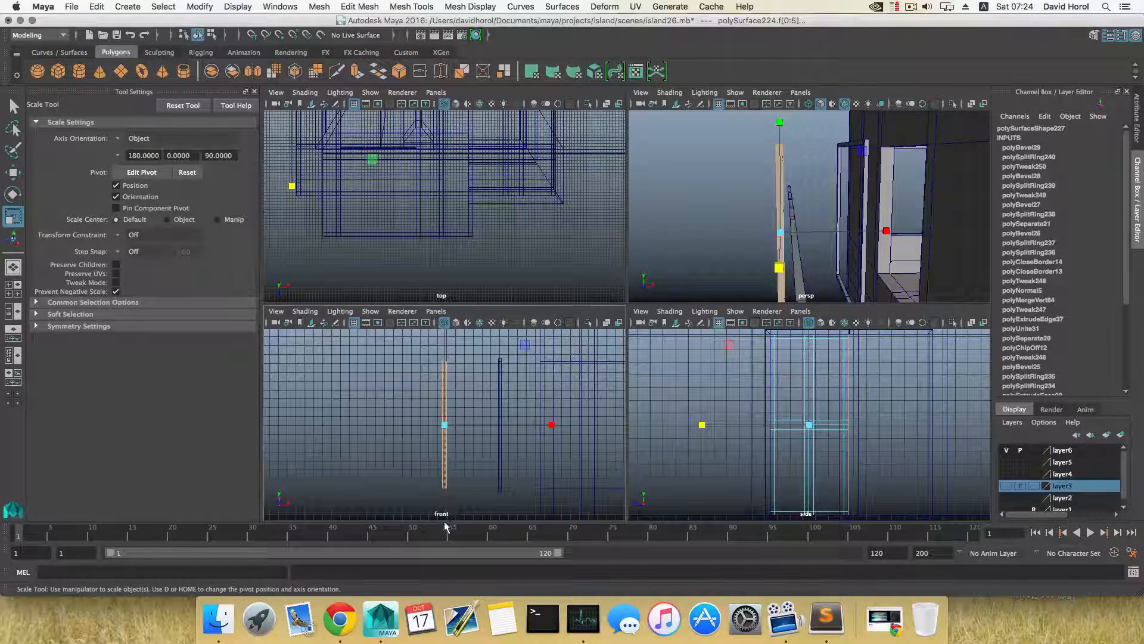
pyautogui.moveTo(756, 262)
pyautogui.keyDown('alt'); pyautogui.mouseDown()
pyautogui.moveTo(796, 258)
pyautogui.moveTo(735, 265)
pyautogui.mouseUp(); pyautogui.keyUp('alt')
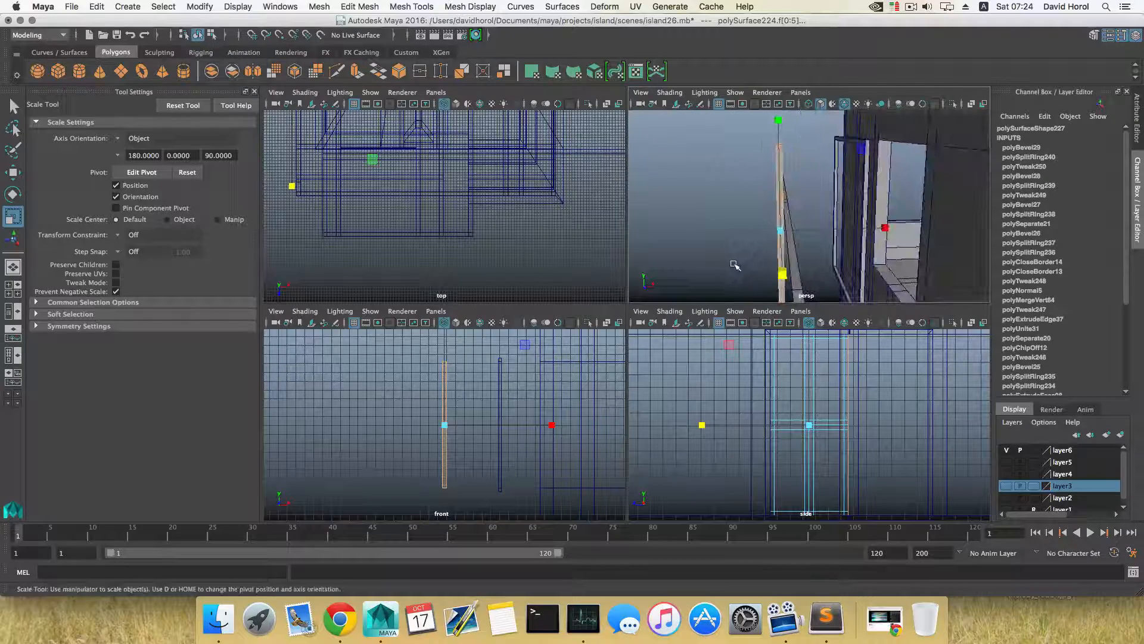
pyautogui.click(735, 265)
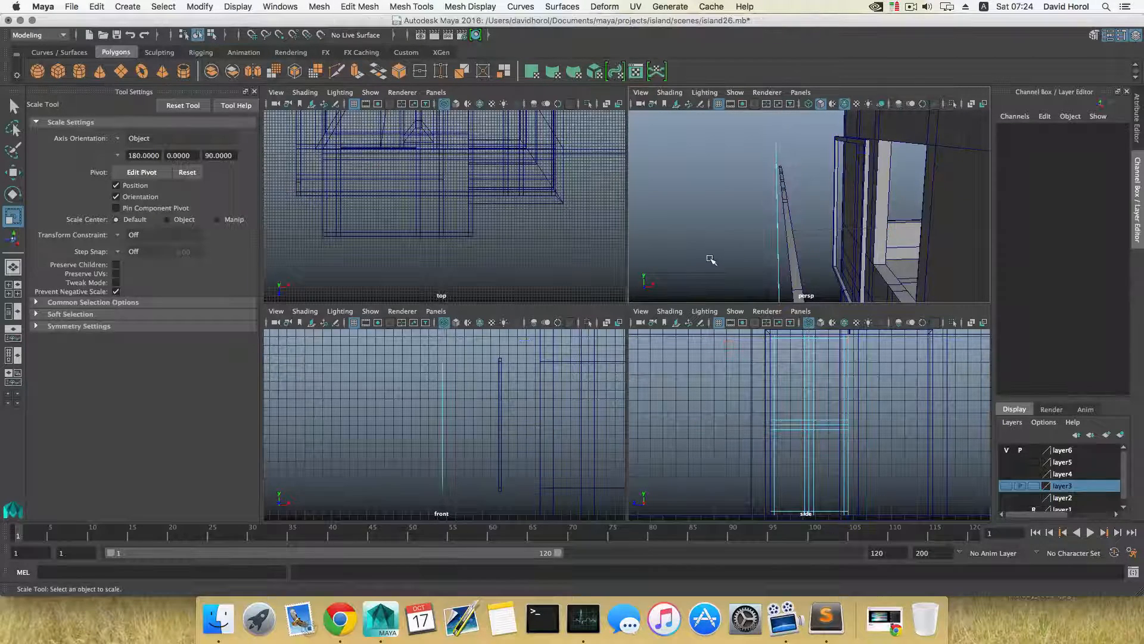
pyautogui.press('F8')
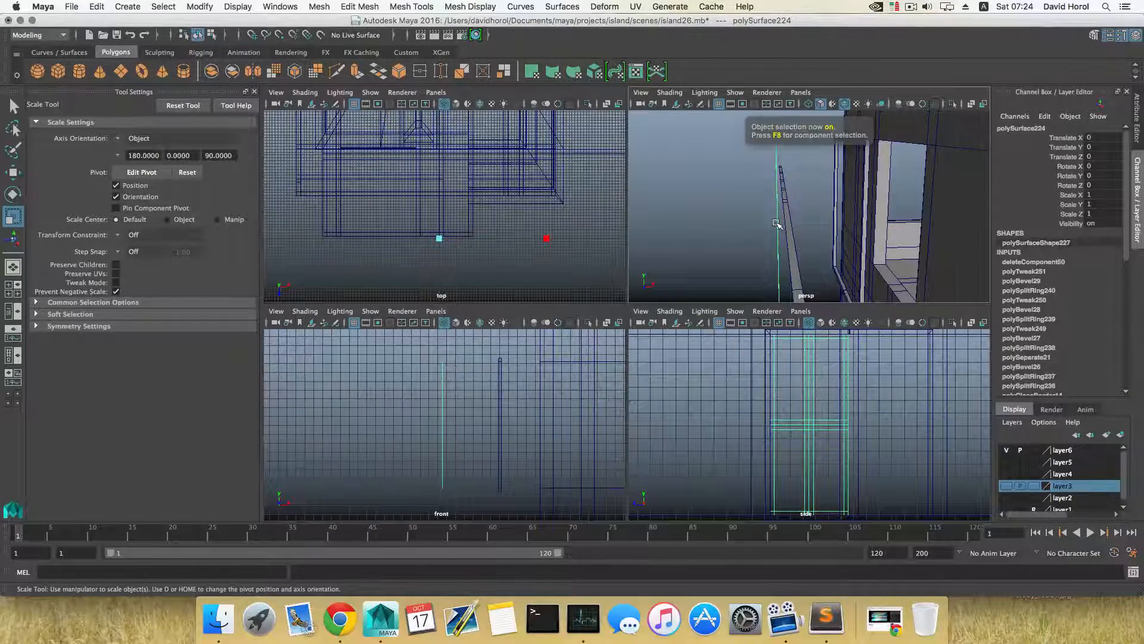
# Center the pivot of the window panel's remaining sheet.
pyautogui.press('space')
pyautogui.scroll(8, 584, 289)
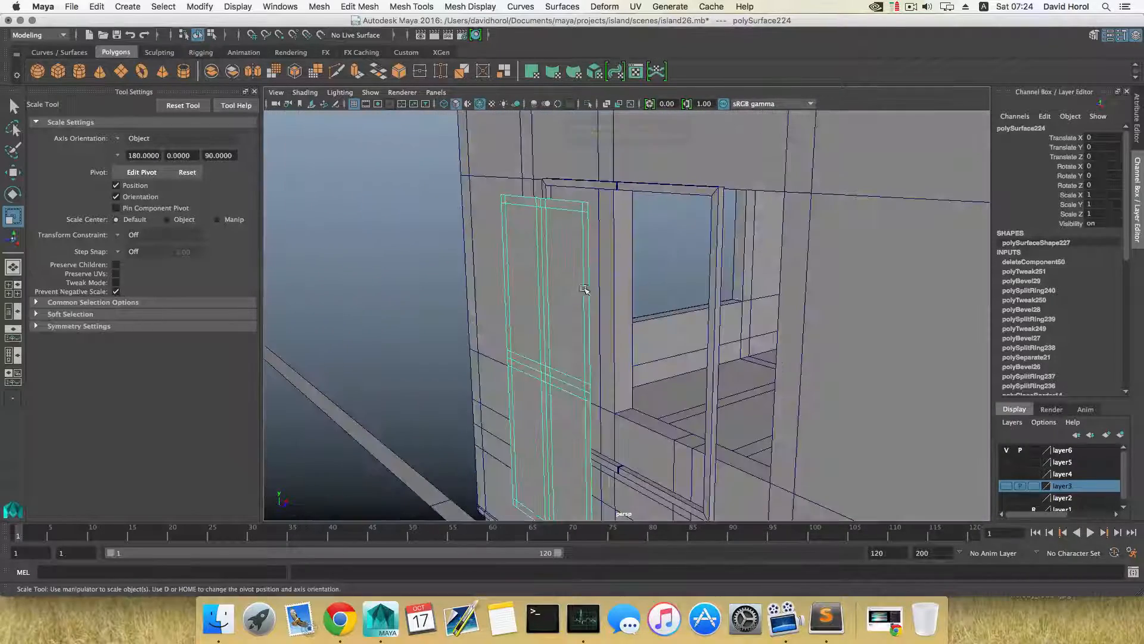
pyautogui.press('space')
pyautogui.moveTo(614, 281); pyautogui.dragTo(539, 256)
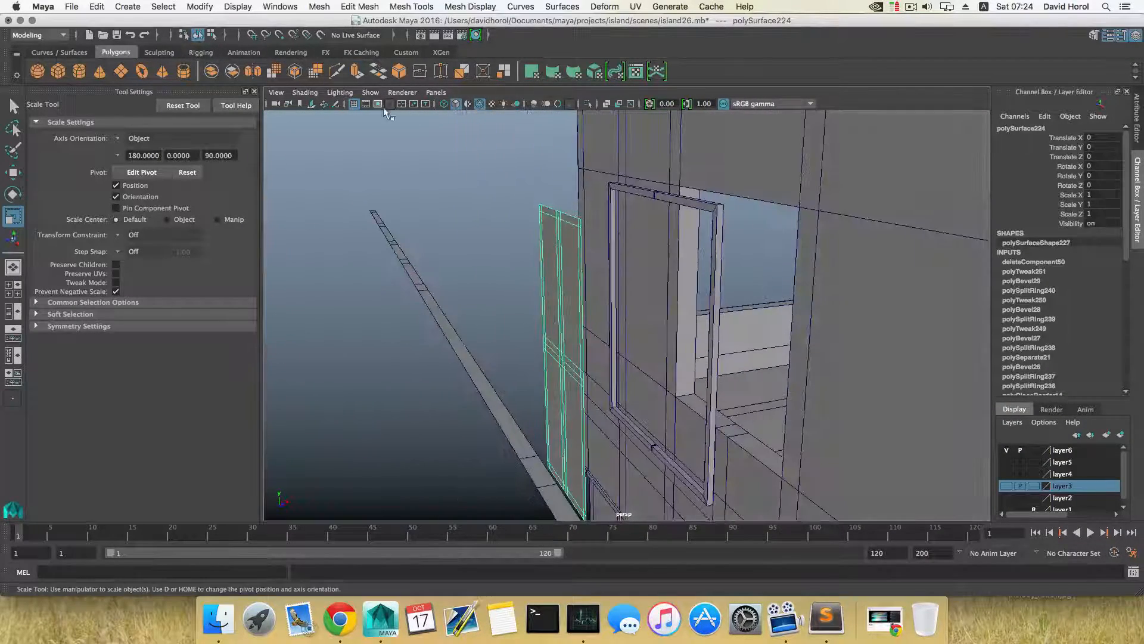
pyautogui.click(200, 6)
pyautogui.click(226, 77)
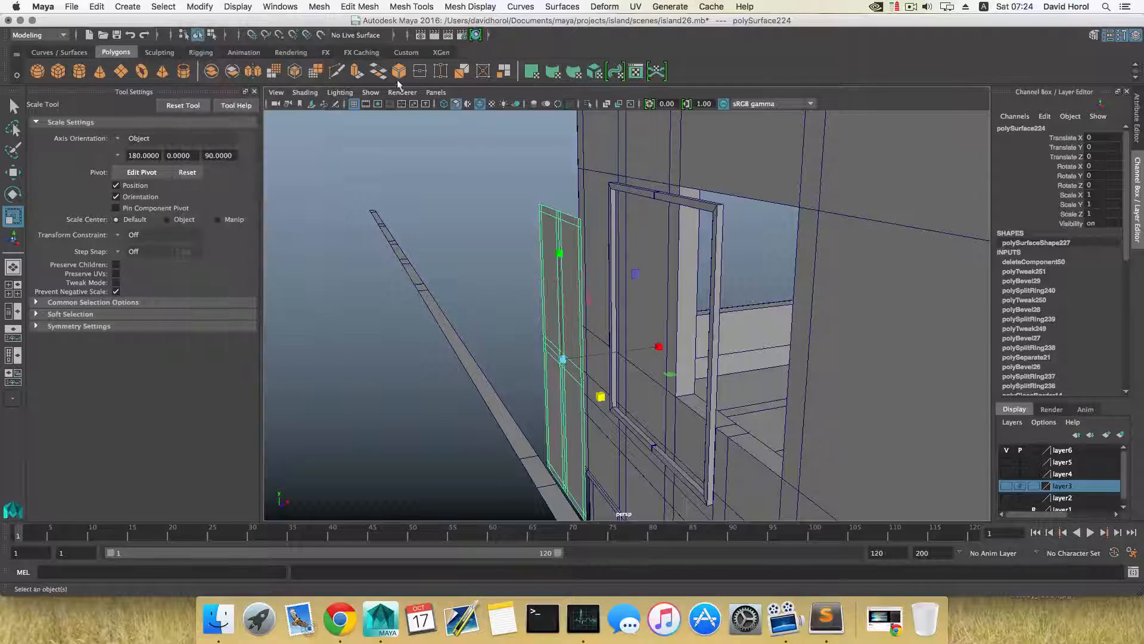
# Extrude the flat window panel sheet to give it a thin, even thickness.
pyautogui.click(356, 72)
pyautogui.keyDown('alt'); pyautogui.moveTo(602, 418); pyautogui.dragTo(535, 463); pyautogui.keyUp('alt')
pyautogui.press('F8')
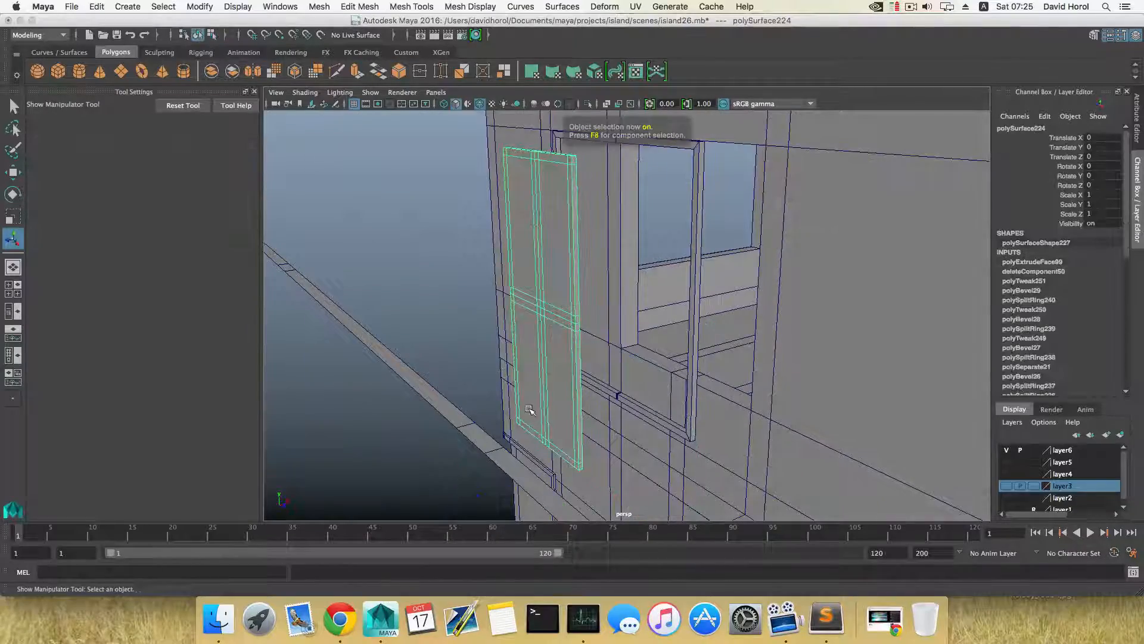
# Extrude the panel's four pane faces inward with a local Z translation of about -0.053, recessing them behind the border and bars.
pyautogui.moveTo(530, 410)
pyautogui.keyDown('alt'); pyautogui.mouseDown()
pyautogui.moveTo(602, 403)
pyautogui.moveTo(582, 424)
pyautogui.moveTo(613, 423)
pyautogui.moveTo(488, 439)
pyautogui.moveTo(429, 426)
pyautogui.moveTo(535, 431)
pyautogui.mouseUp(); pyautogui.keyUp('alt')
pyautogui.keyDown('alt'); pyautogui.moveTo(545, 355); pyautogui.dragTo(571, 306); pyautogui.keyUp('alt')
pyautogui.rightClick(571, 305)
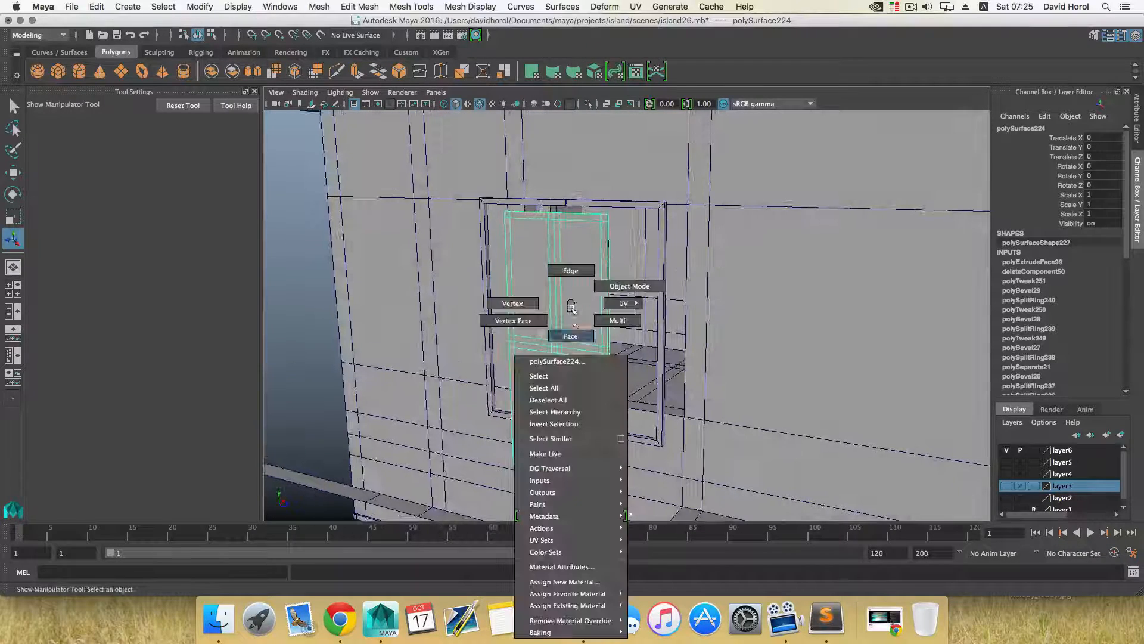
pyautogui.click(572, 329)
pyautogui.click(583, 319)
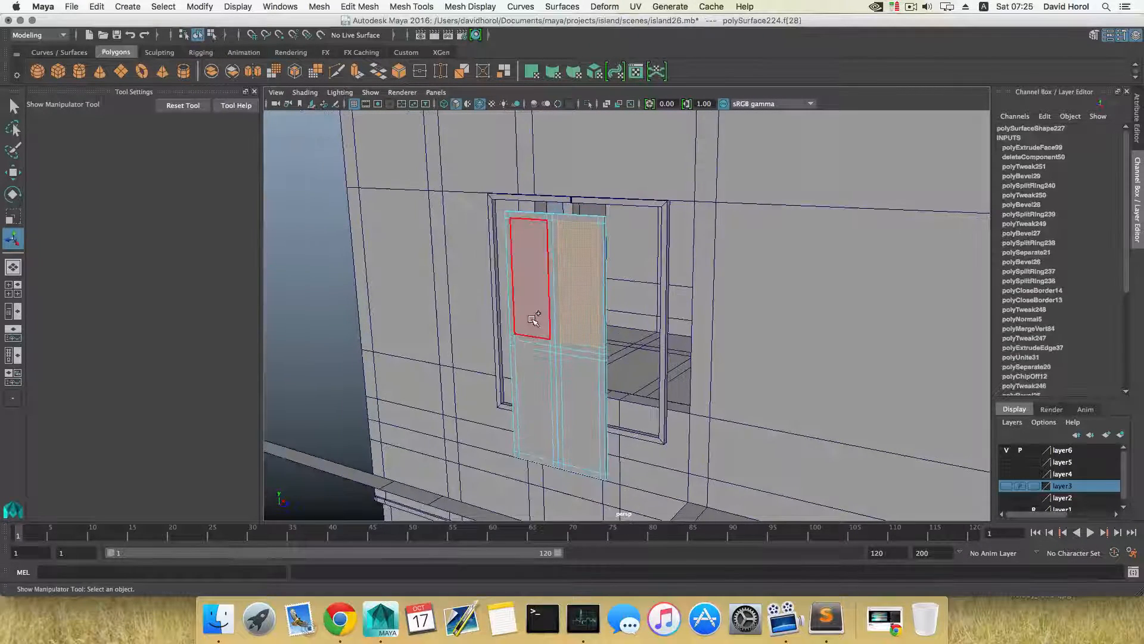
pyautogui.keyDown('shift'); pyautogui.click(531, 319); pyautogui.keyUp('shift')
pyautogui.keyDown('shift'); pyautogui.click(582, 377); pyautogui.keyUp('shift')
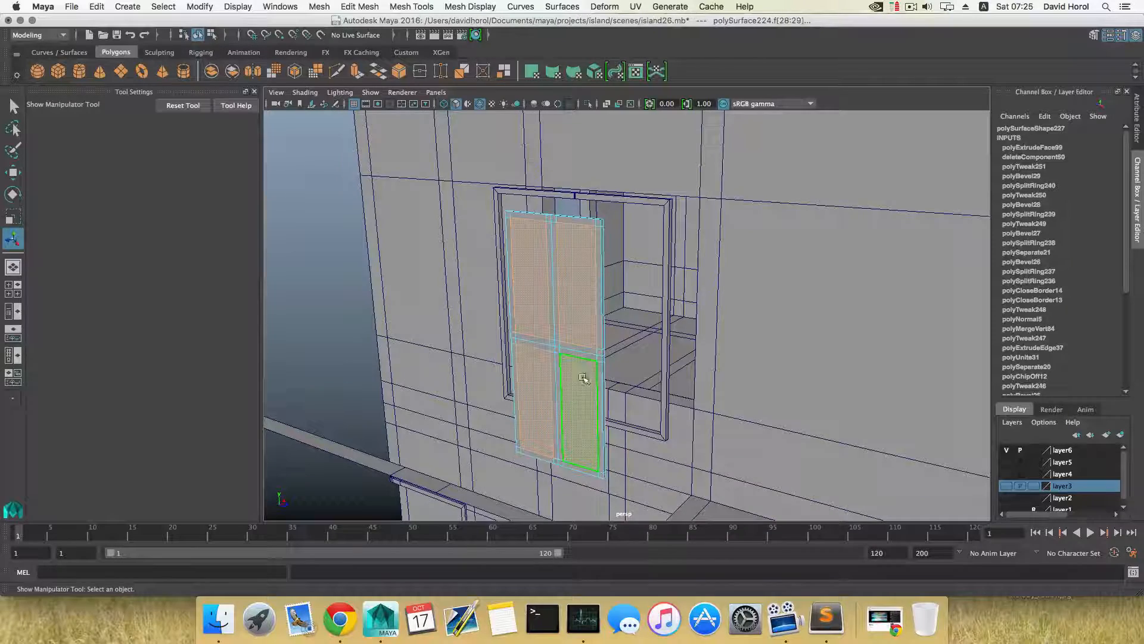
pyautogui.keyDown('alt'); pyautogui.moveTo(582, 378); pyautogui.dragTo(648, 346); pyautogui.keyUp('alt')
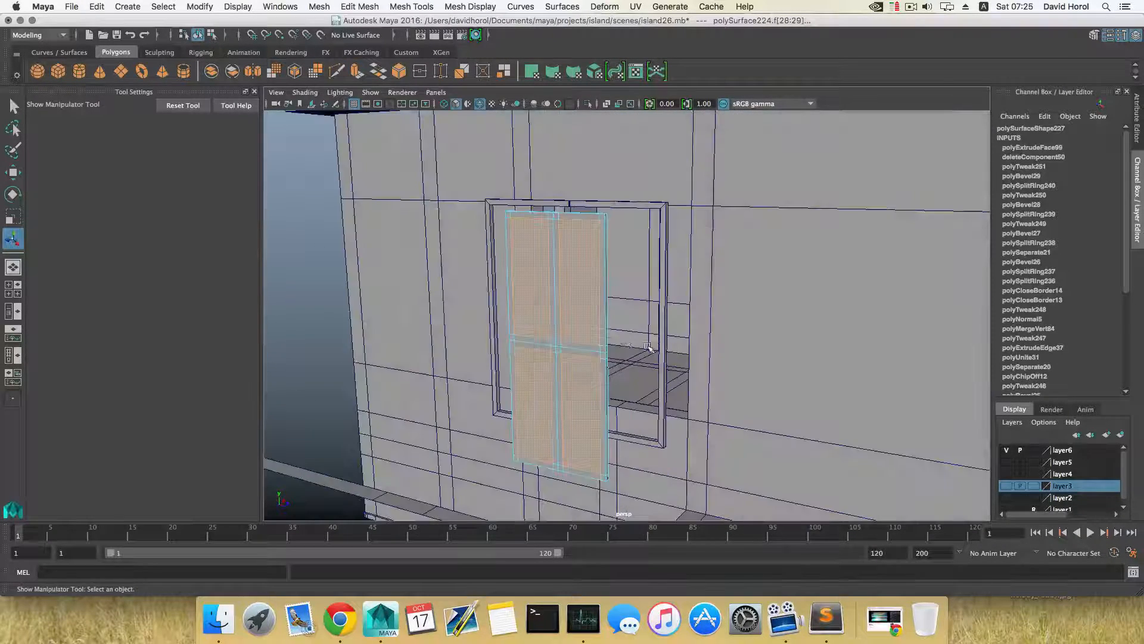
pyautogui.click(358, 72)
pyautogui.keyDown('alt'); pyautogui.moveTo(550, 334); pyautogui.dragTo(531, 345); pyautogui.keyUp('alt')
pyautogui.keyDown('alt'); pyautogui.moveTo(530, 345); pyautogui.dragTo(544, 348, button='right'); pyautogui.keyUp('alt')
pyautogui.keyDown('alt'); pyautogui.moveTo(543, 348); pyautogui.dragTo(475, 299); pyautogui.keyUp('alt')
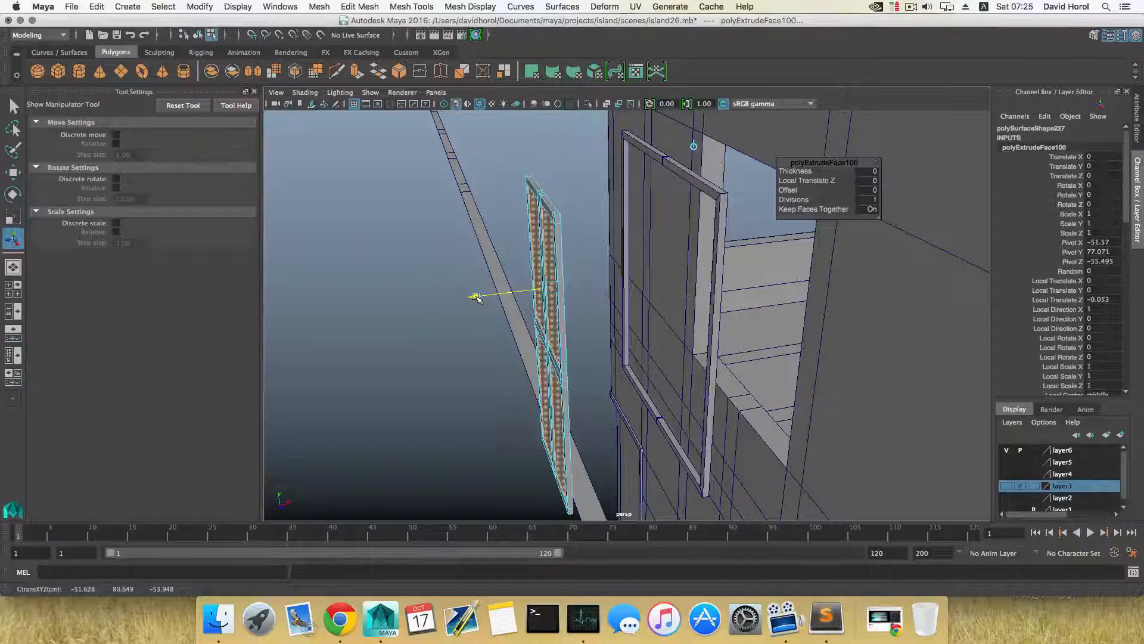
pyautogui.keyDown('alt'); pyautogui.moveTo(475, 298); pyautogui.dragTo(616, 314); pyautogui.keyUp('alt')
pyautogui.press('F8')
pyautogui.scroll(3, 682, 347)
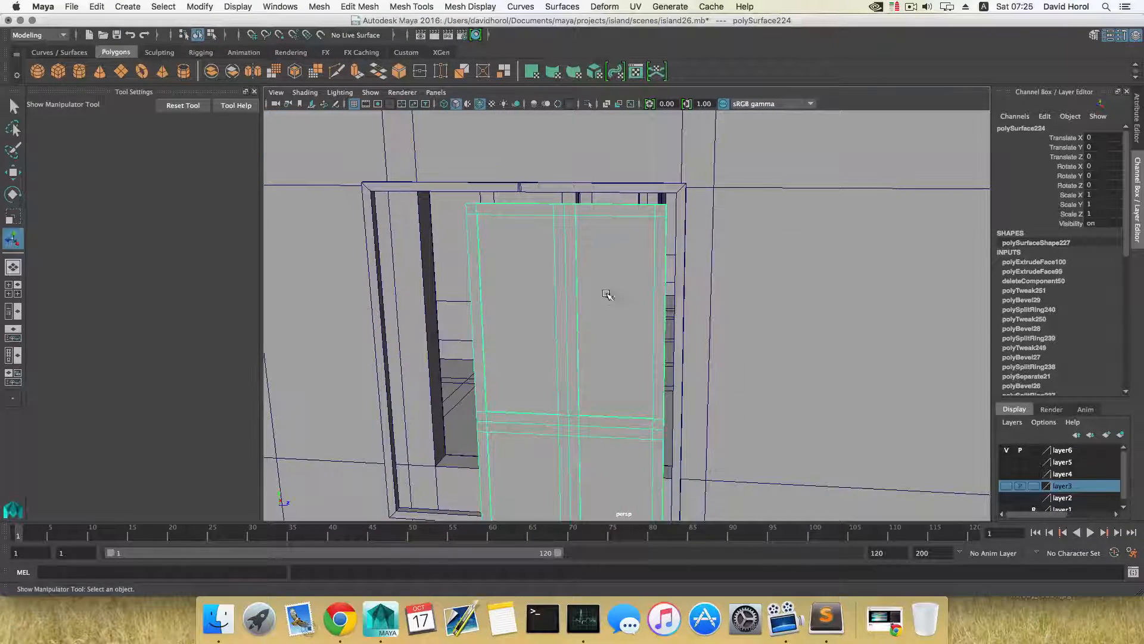
# Extract the four recessed pane faces from the window panel as separate geometry.
pyautogui.moveTo(607, 294); pyautogui.dragTo(605, 315, button='right')
pyautogui.click(603, 312)
pyautogui.keyDown('alt'); pyautogui.moveTo(603, 312); pyautogui.dragTo(628, 312); pyautogui.keyUp('alt')
pyautogui.keyDown('shift'); pyautogui.click(559, 310); pyautogui.keyUp('shift')
pyautogui.click(575, 306)
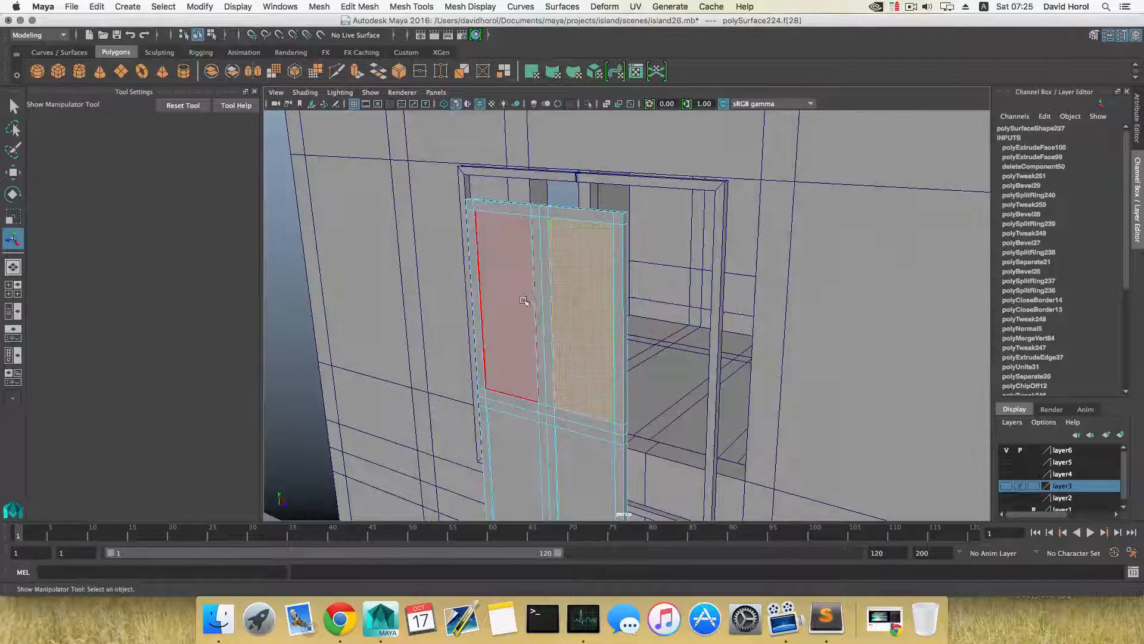
pyautogui.keyDown('shift'); pyautogui.click(523, 301); pyautogui.keyUp('shift')
pyautogui.keyDown('alt'); pyautogui.moveTo(532, 396); pyautogui.dragTo(541, 298, button='middle'); pyautogui.keyUp('alt')
pyautogui.keyDown('shift'); pyautogui.click(583, 364); pyautogui.keyUp('shift')
pyautogui.keyDown('shift'); pyautogui.click(515, 370); pyautogui.keyUp('shift')
pyautogui.scroll(-5, 516, 371)
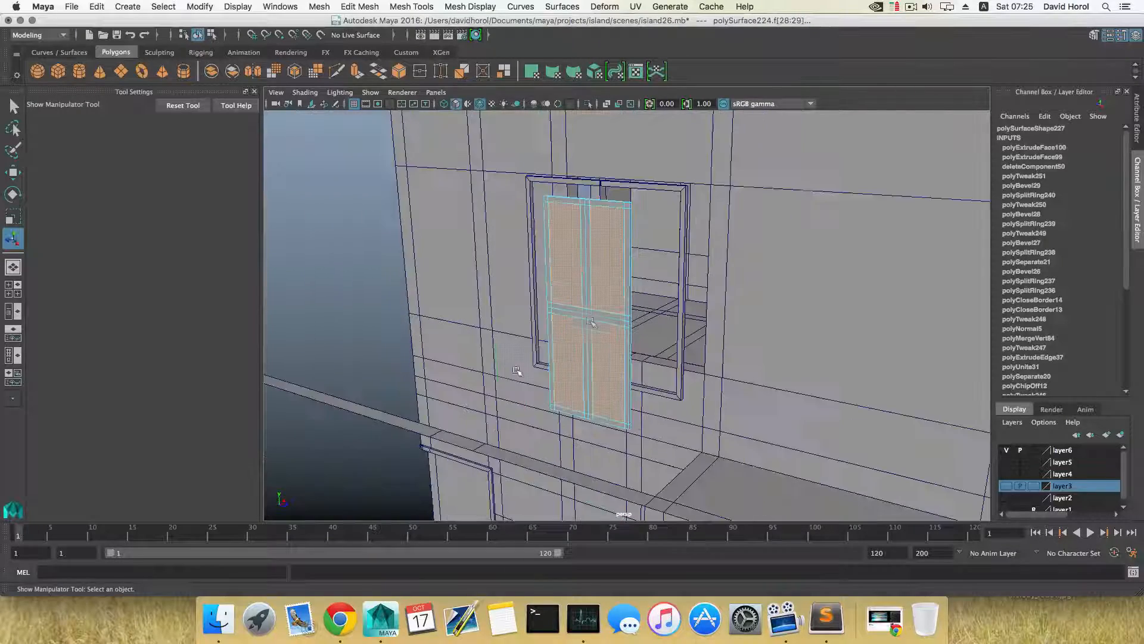
pyautogui.keyDown('alt'); pyautogui.moveTo(579, 338); pyautogui.dragTo(515, 378); pyautogui.keyUp('alt')
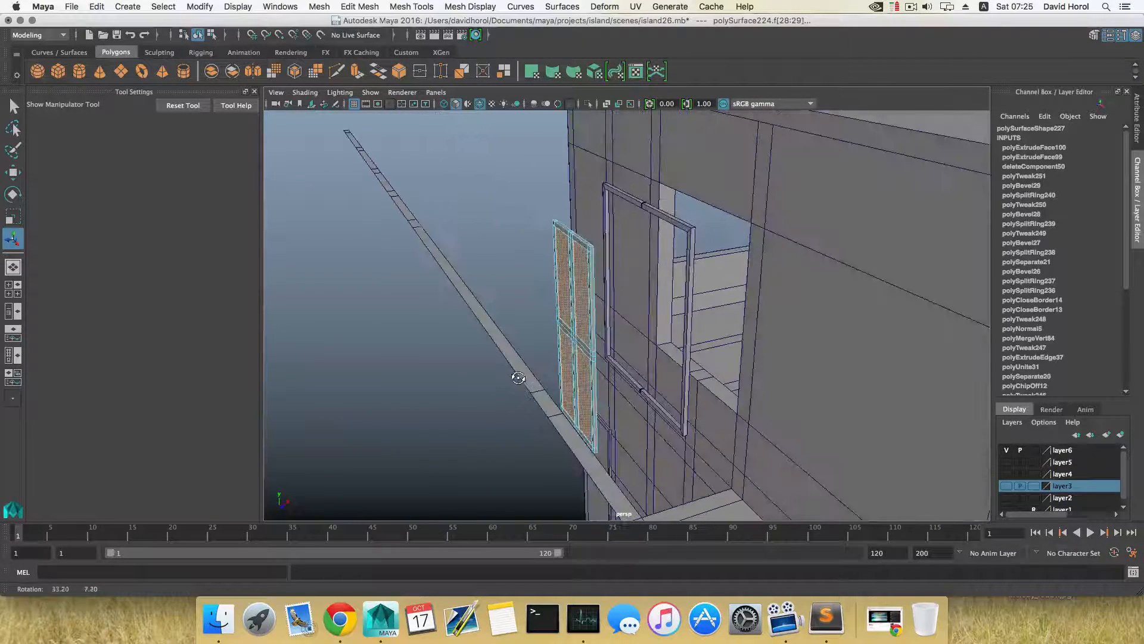
pyautogui.click(318, 6)
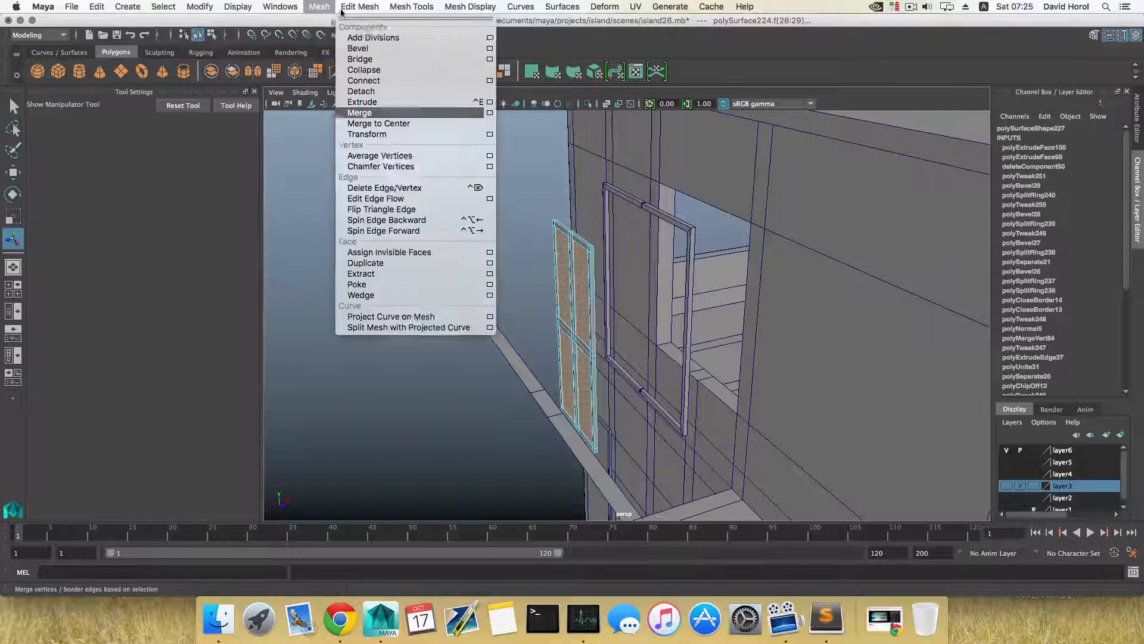
pyautogui.moveTo(355, 9)
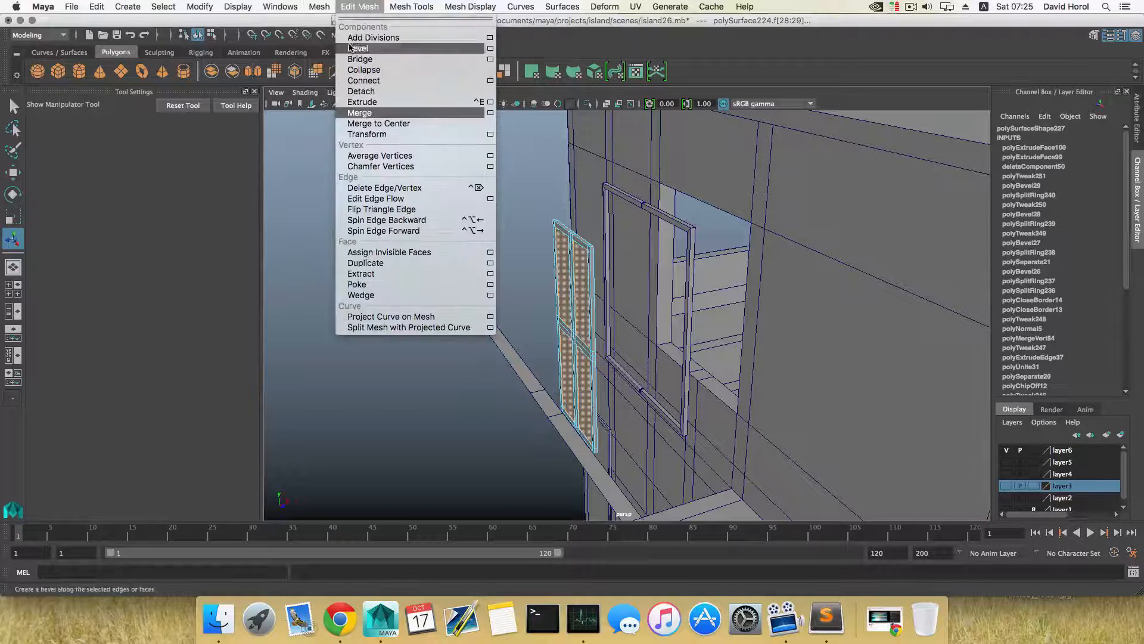
pyautogui.moveTo(319, 6)
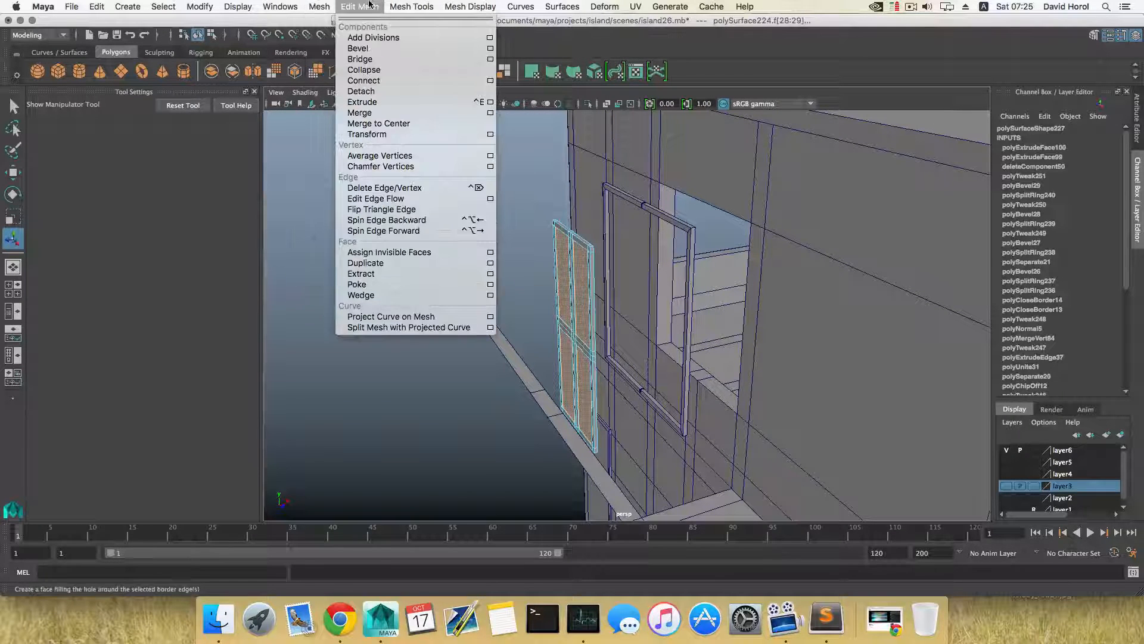
pyautogui.click(380, 277)
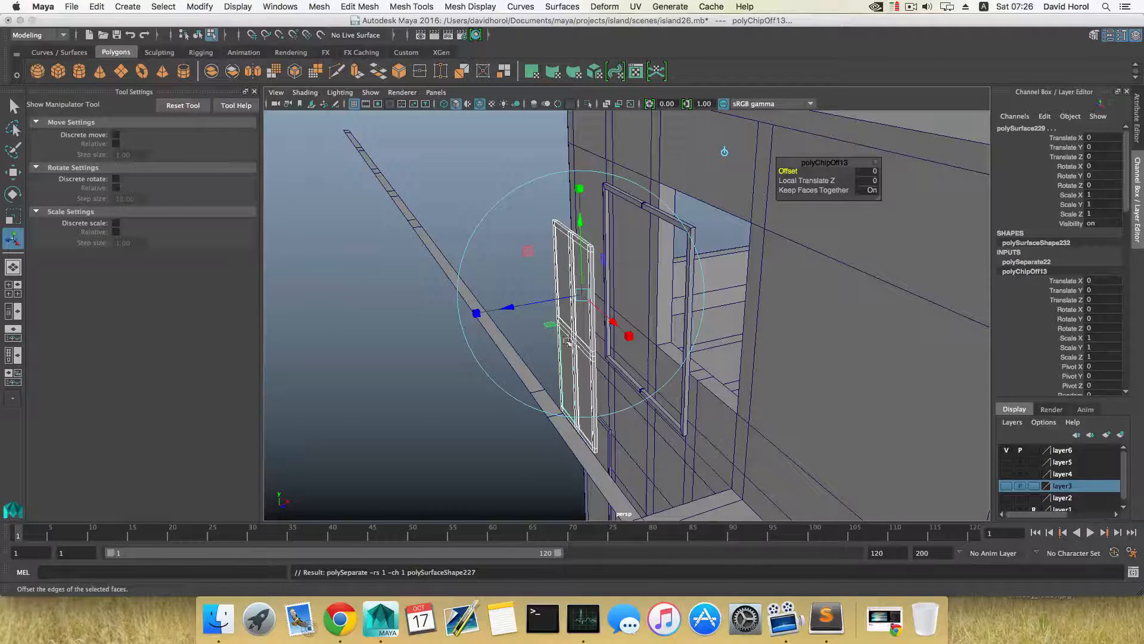
# Select only the four extracted pane pieces, leaving out the window frame, and center their pivots.
pyautogui.press('F8')
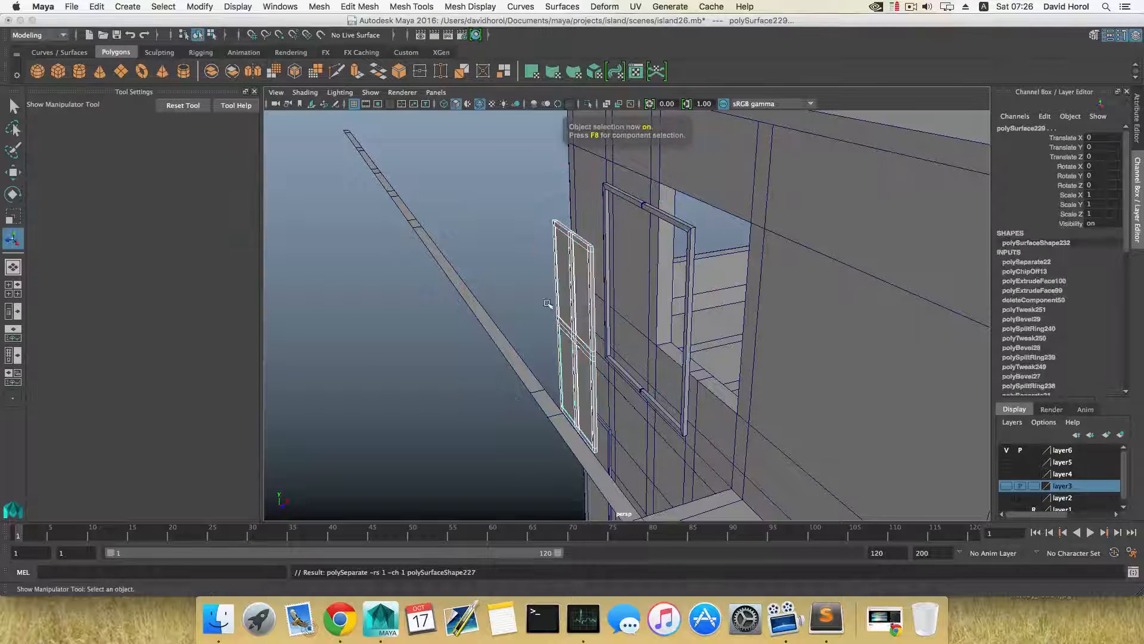
pyautogui.moveTo(538, 275)
pyautogui.mouseDown()
pyautogui.moveTo(583, 311)
pyautogui.moveTo(561, 335)
pyautogui.moveTo(558, 317)
pyautogui.moveTo(594, 369)
pyautogui.mouseUp()
pyautogui.keyDown('ctrl'); pyautogui.click(590, 359); pyautogui.keyUp('ctrl')
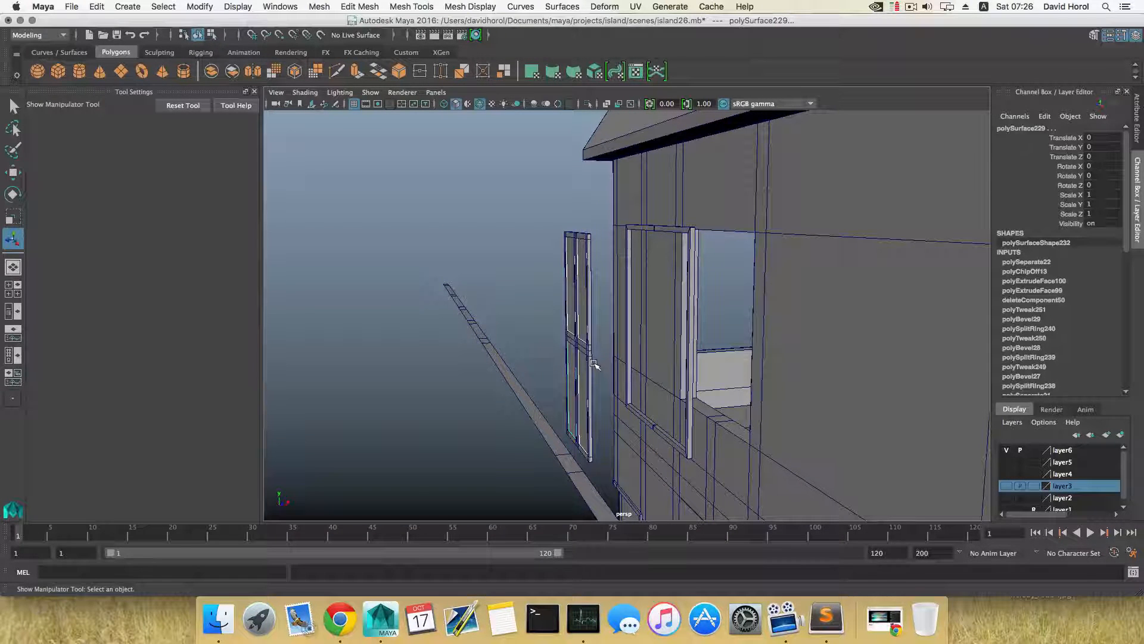
pyautogui.press('w')
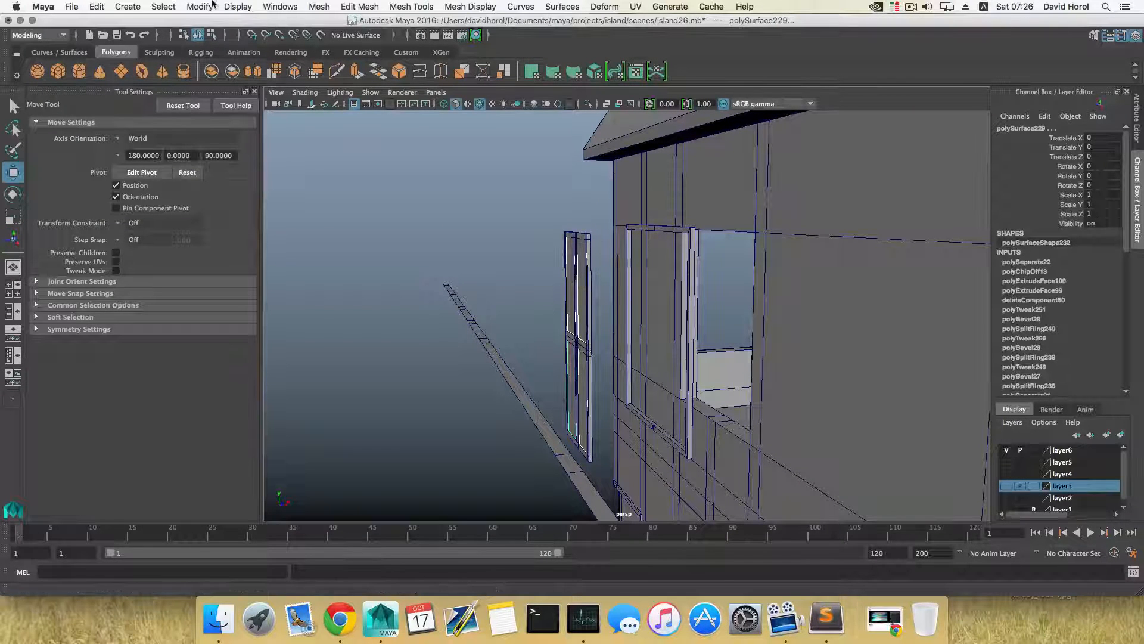
pyautogui.click(200, 7)
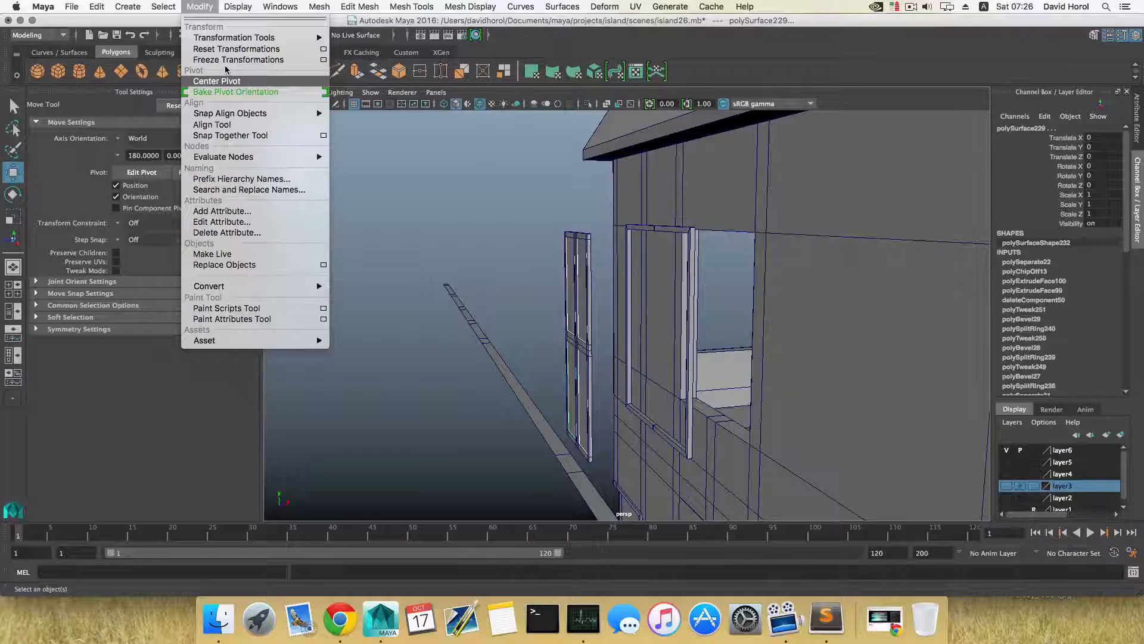
pyautogui.click(228, 82)
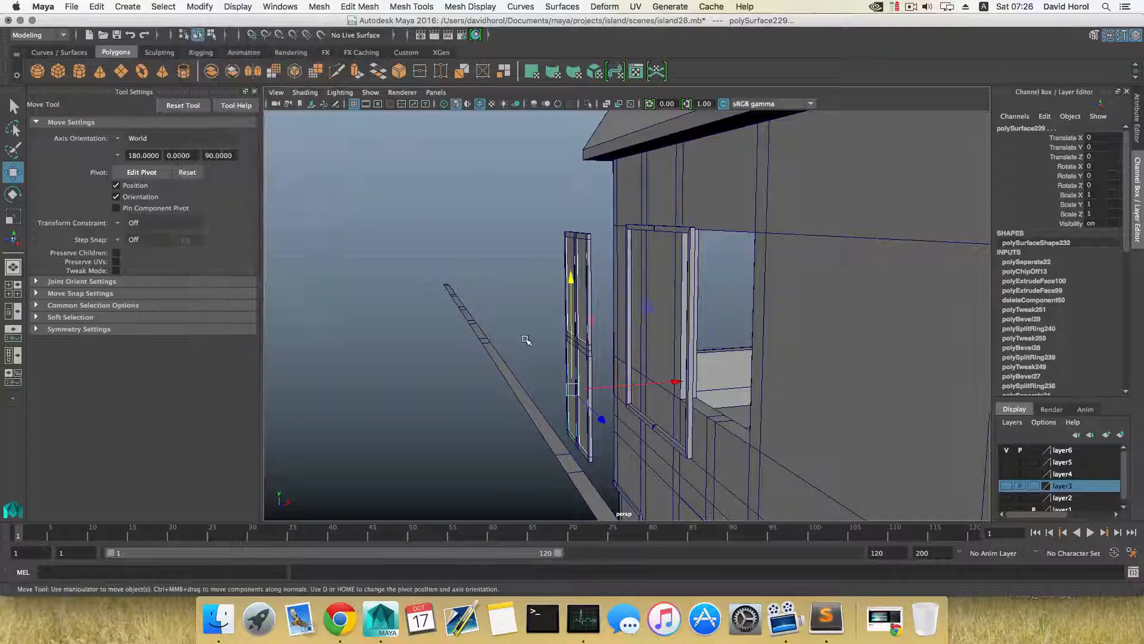
# Move the extracted panes out of the window frame along X, to a Translate X of about -15.339.
pyautogui.moveTo(674, 382); pyautogui.dragTo(444, 396)
pyautogui.keyDown('alt'); pyautogui.moveTo(445, 394); pyautogui.dragTo(551, 382); pyautogui.keyUp('alt')
pyautogui.keyDown('alt'); pyautogui.moveTo(552, 381); pyautogui.dragTo(624, 401, button='right'); pyautogui.keyUp('alt')
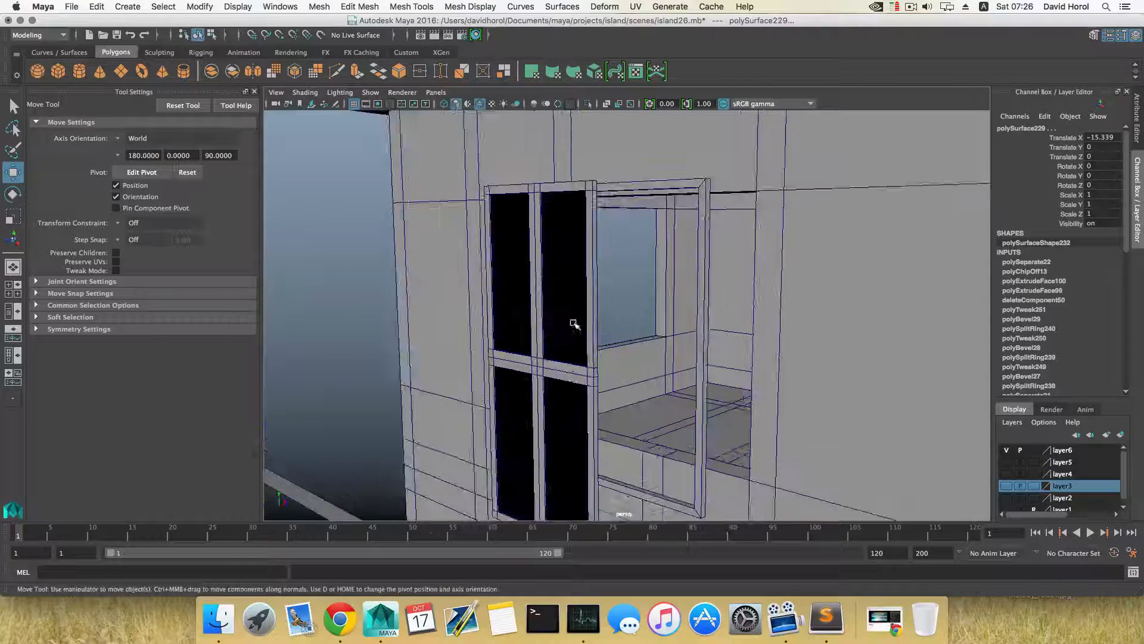
# Delete the four faces that close the back of the window frame's pane openings.
pyautogui.click(575, 325)
pyautogui.keyDown('alt'); pyautogui.moveTo(574, 325); pyautogui.dragTo(587, 357); pyautogui.keyUp('alt')
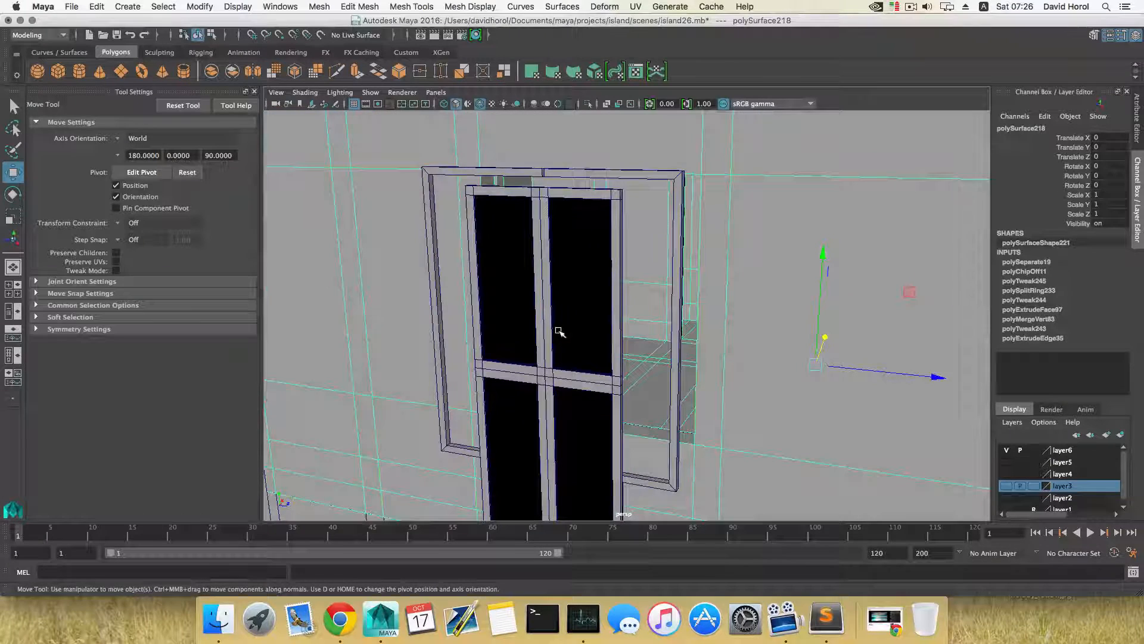
pyautogui.click(547, 361)
pyautogui.moveTo(576, 302); pyautogui.dragTo(578, 335, button='right')
pyautogui.click(574, 331)
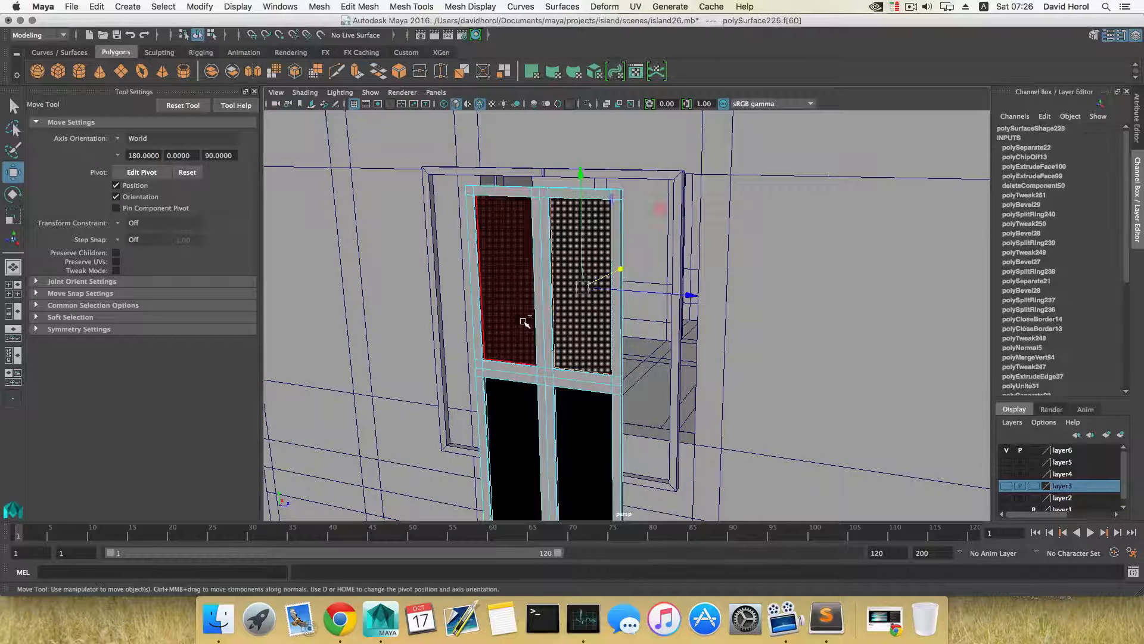
pyautogui.keyDown('shift'); pyautogui.click(524, 322); pyautogui.keyUp('shift')
pyautogui.keyDown('shift'); pyautogui.click(531, 420); pyautogui.keyUp('shift')
pyautogui.keyDown('shift'); pyautogui.click(559, 424); pyautogui.keyUp('shift')
pyautogui.press('Delete')
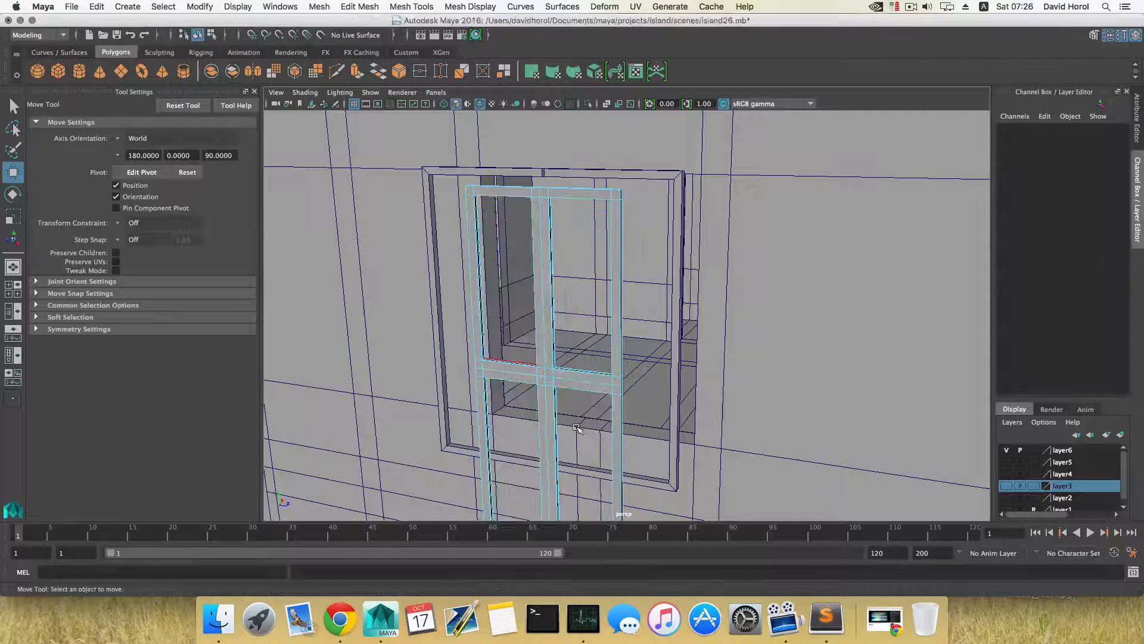
# Select the recessed edge loops around the two upper pane openings of the window frame.
pyautogui.keyDown('alt'); pyautogui.moveTo(554, 423); pyautogui.dragTo(538, 376); pyautogui.keyUp('alt')
pyautogui.keyDown('alt'); pyautogui.moveTo(498, 343); pyautogui.dragTo(539, 305); pyautogui.keyUp('alt')
pyautogui.moveTo(538, 302); pyautogui.dragTo(546, 272, button='right')
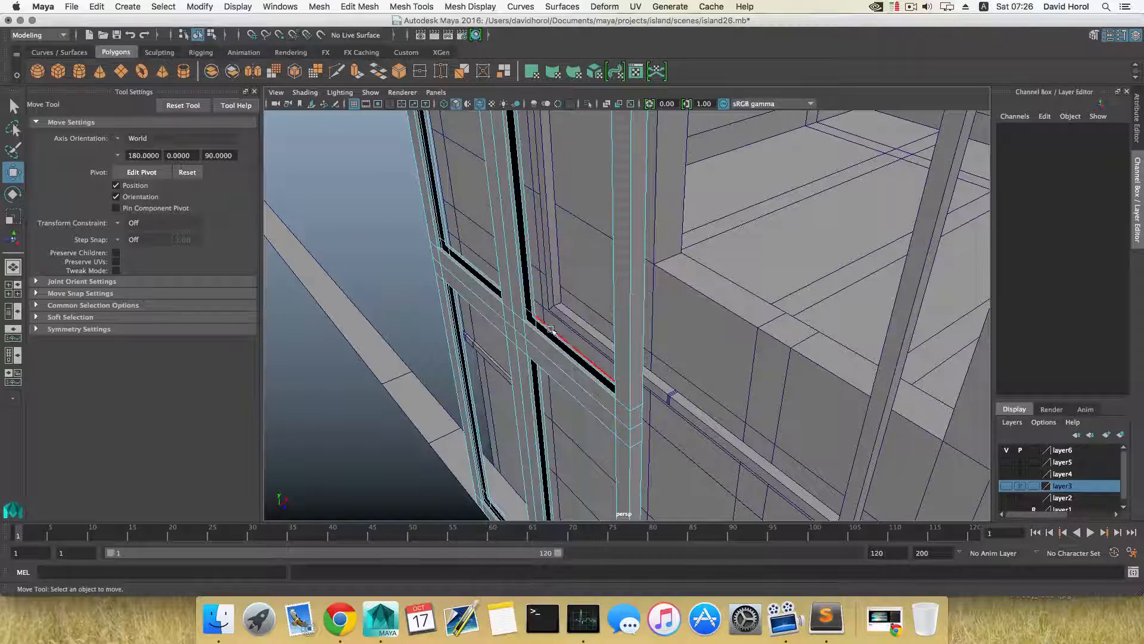
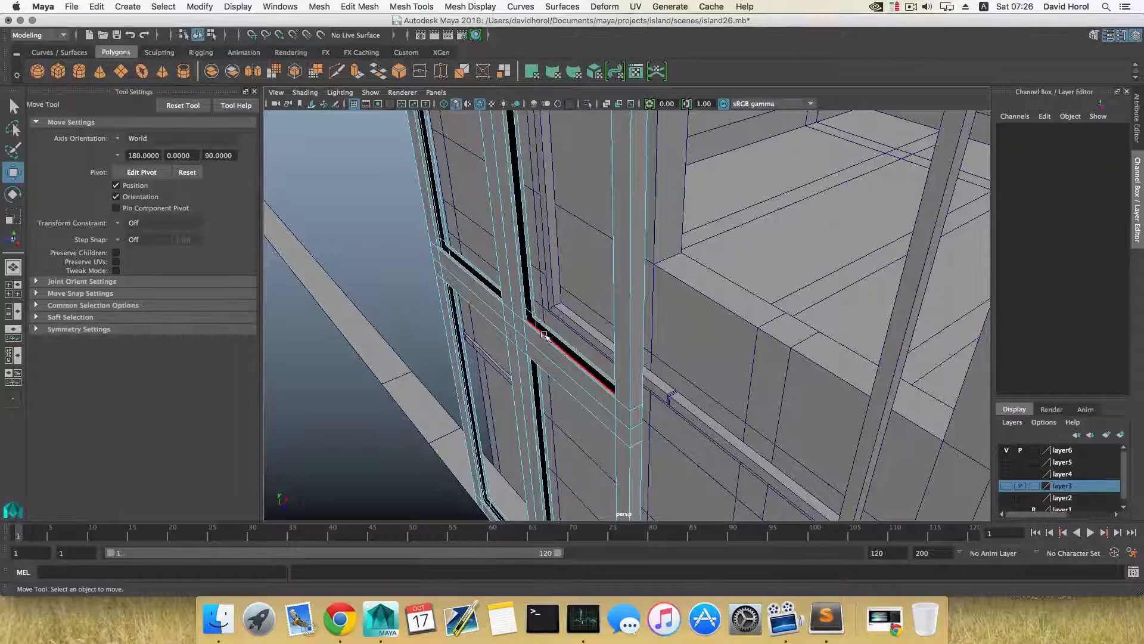
pyautogui.click(544, 335)
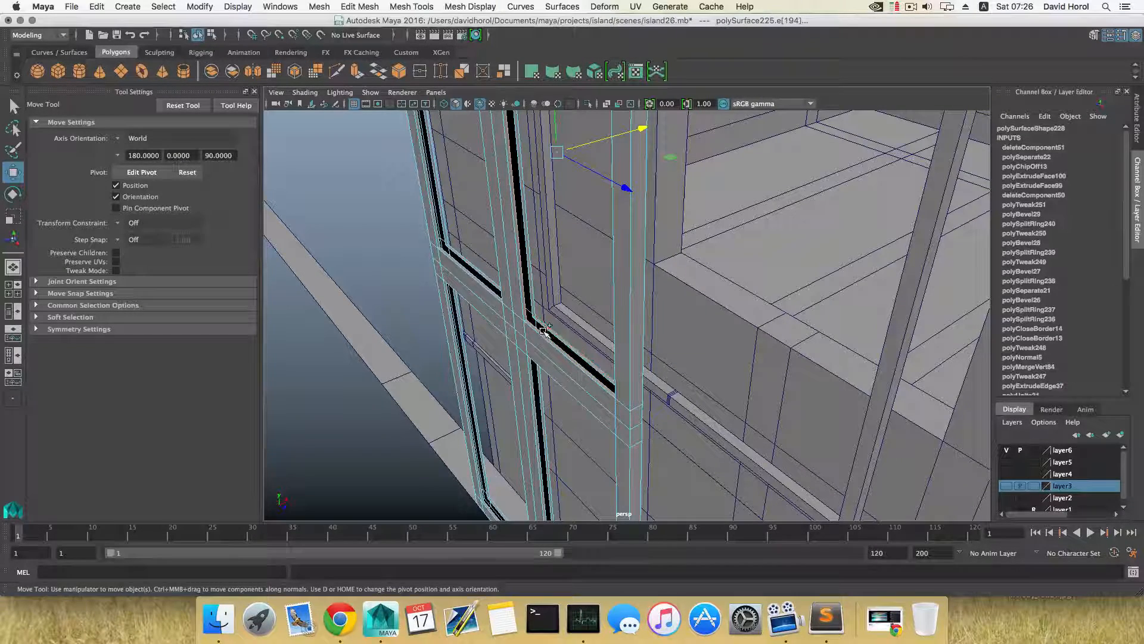
pyautogui.keyDown('alt'); pyautogui.moveTo(543, 331); pyautogui.dragTo(576, 350); pyautogui.keyUp('alt')
pyautogui.click(575, 356)
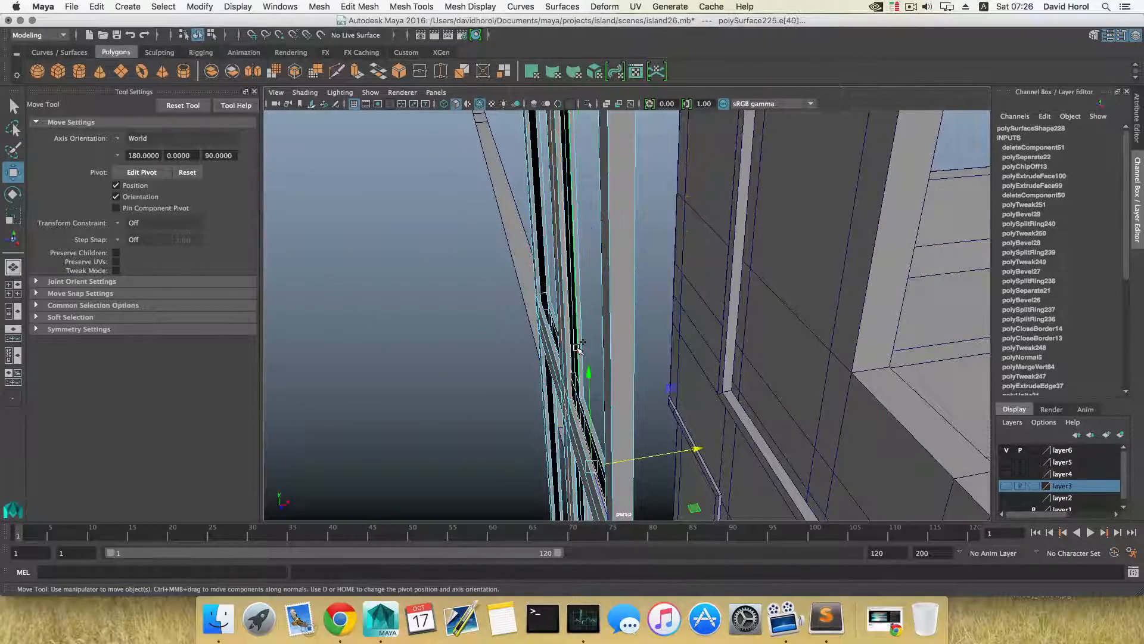
pyautogui.keyDown('alt'); pyautogui.moveTo(563, 386); pyautogui.dragTo(523, 334); pyautogui.keyUp('alt')
pyautogui.doubleClick(523, 271)
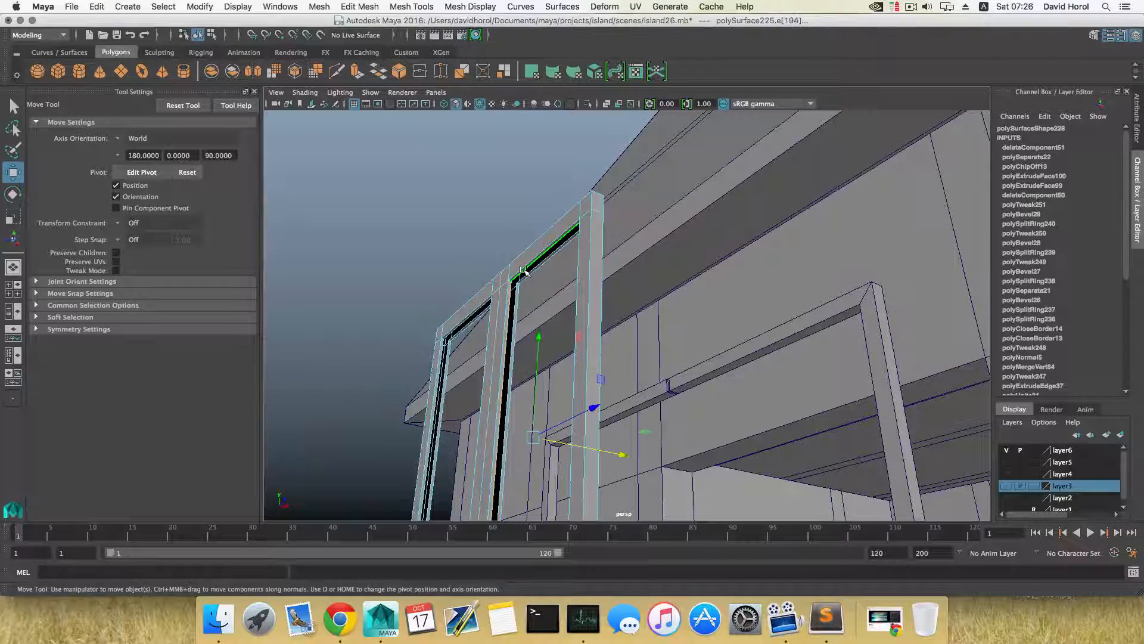
pyautogui.keyDown('shift'); pyautogui.doubleClick(482, 308); pyautogui.keyUp('shift')
# Add the lower openings' recessed edge loops to the selection and vertex-snap all of them along X onto the frame's back border.
pyautogui.keyDown('alt'); pyautogui.moveTo(486, 381); pyautogui.dragTo(499, 262, button='middle'); pyautogui.keyUp('alt')
pyautogui.keyDown('alt'); pyautogui.moveTo(499, 263); pyautogui.dragTo(516, 437); pyautogui.keyUp('alt')
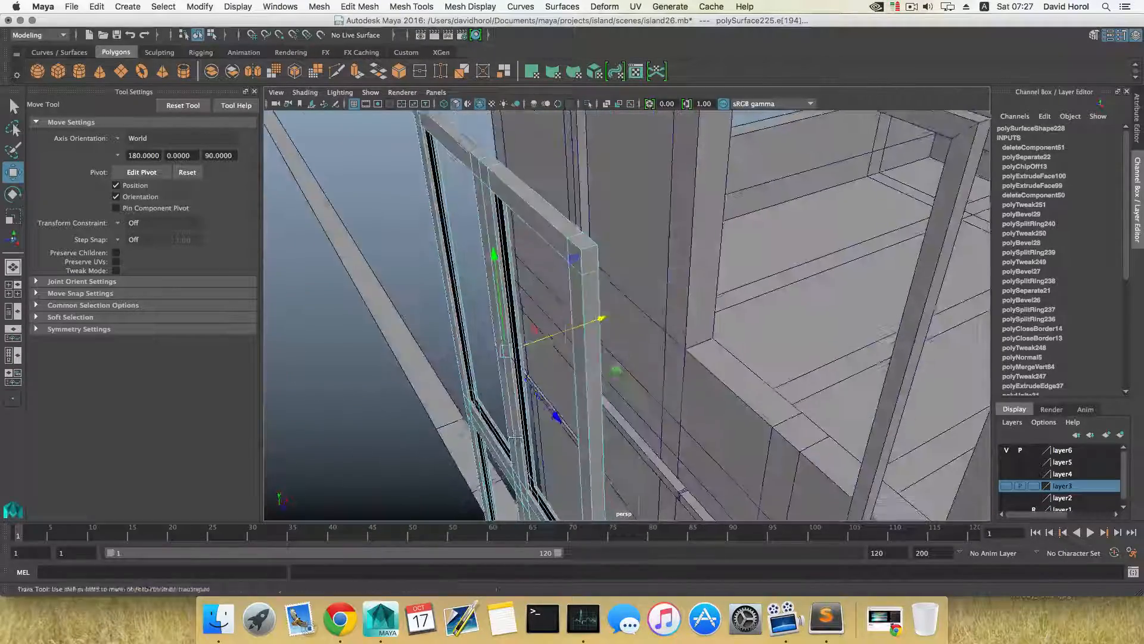
pyautogui.keyDown('alt'); pyautogui.moveTo(515, 437); pyautogui.dragTo(563, 280, button='middle'); pyautogui.keyUp('alt')
pyautogui.moveTo(575, 477)
pyautogui.keyDown('alt'); pyautogui.mouseDown(button='middle')
pyautogui.moveTo(593, 391)
pyautogui.moveTo(554, 337)
pyautogui.mouseUp(button='middle'); pyautogui.keyUp('alt')
pyautogui.scroll(3, 553, 337)
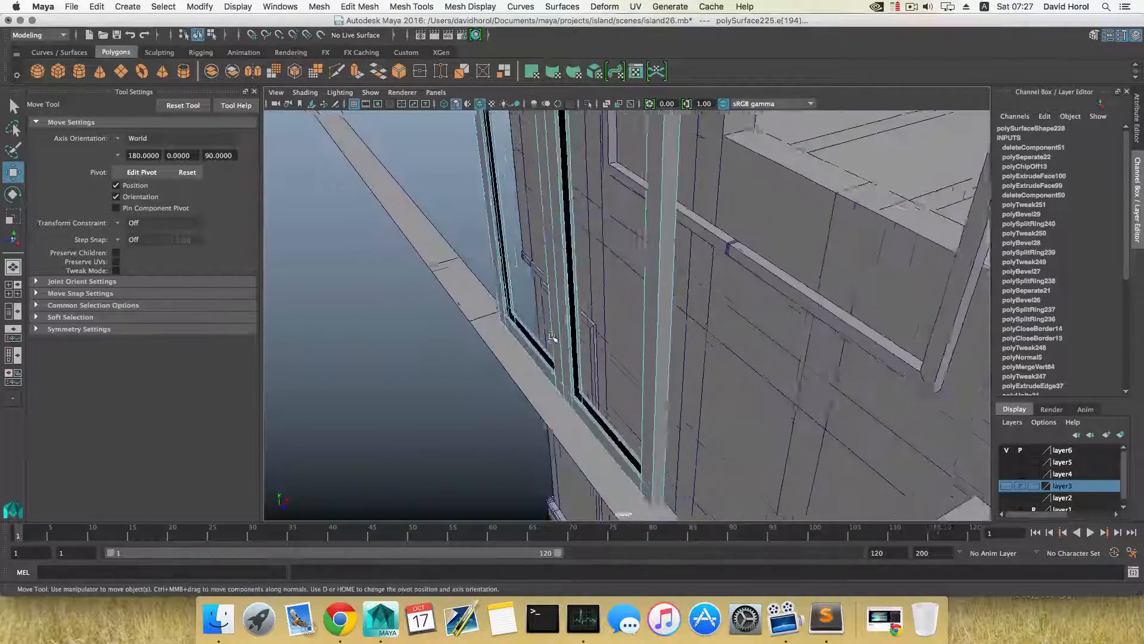
pyautogui.keyDown('alt'); pyautogui.moveTo(553, 337); pyautogui.dragTo(579, 358); pyautogui.keyUp('alt')
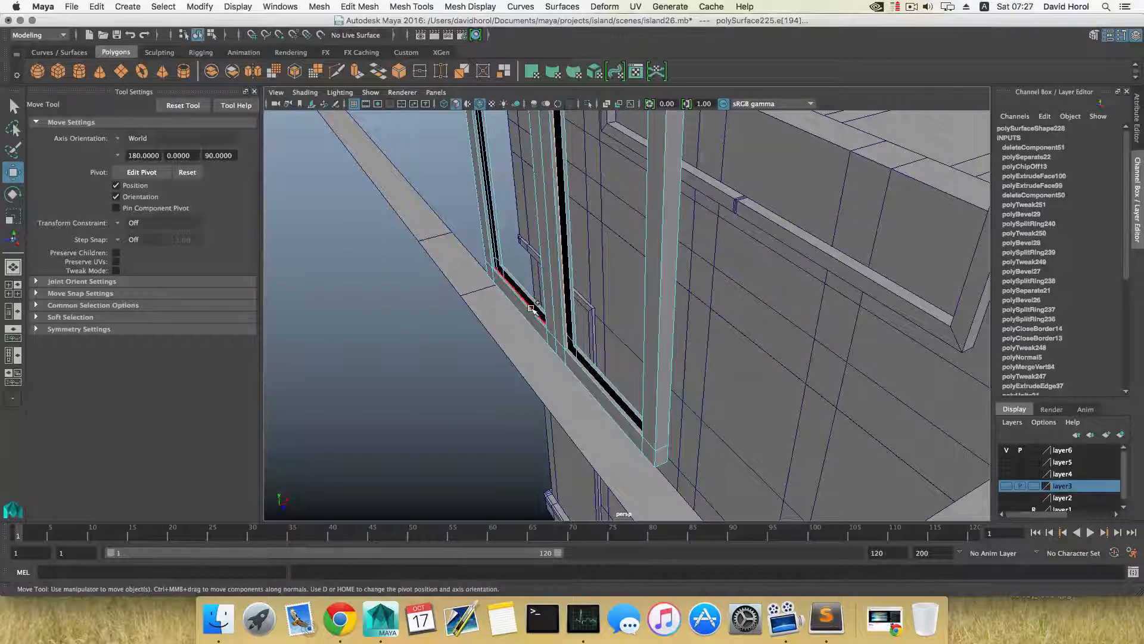
pyautogui.keyDown('alt'); pyautogui.moveTo(587, 338); pyautogui.dragTo(560, 323); pyautogui.keyUp('alt')
pyautogui.keyDown('alt'); pyautogui.moveTo(557, 315); pyautogui.dragTo(569, 387, button='middle'); pyautogui.keyUp('alt')
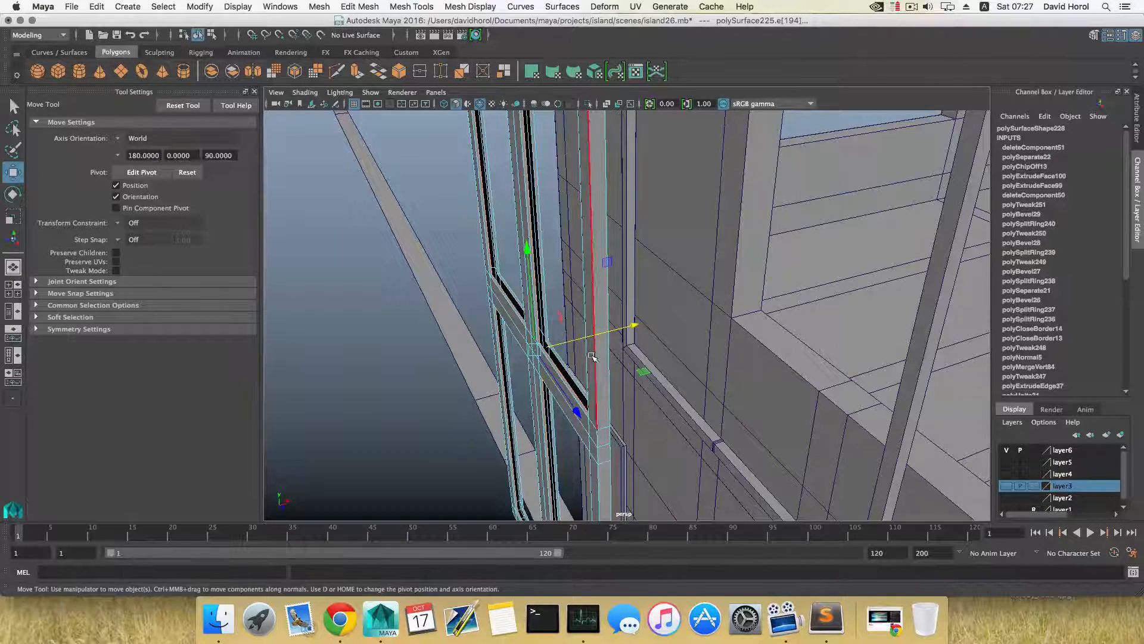
pyautogui.keyDown('alt'); pyautogui.moveTo(590, 356); pyautogui.dragTo(565, 300); pyautogui.keyUp('alt')
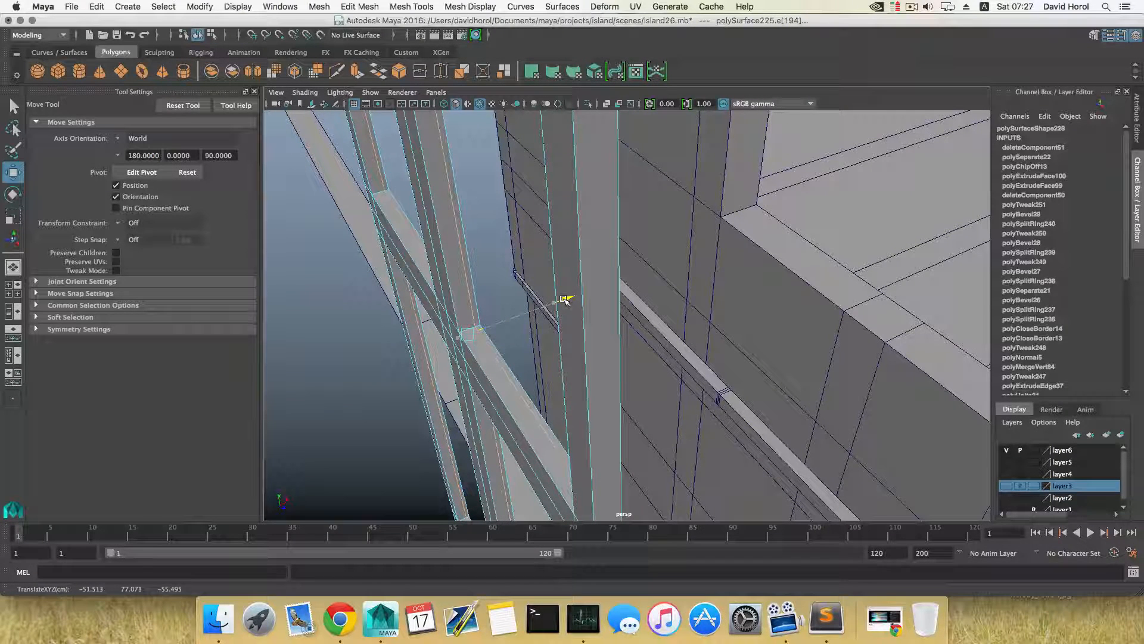
pyautogui.moveTo(564, 299); pyautogui.dragTo(564, 299)
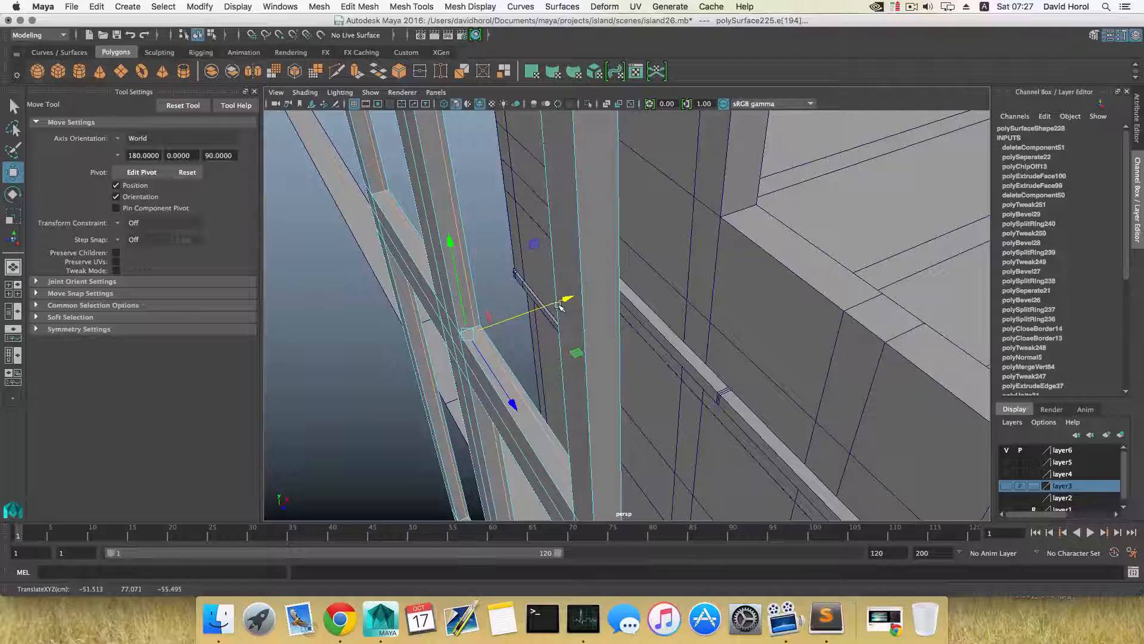
pyautogui.press('v')
pyautogui.moveTo(565, 299); pyautogui.dragTo(470, 324)
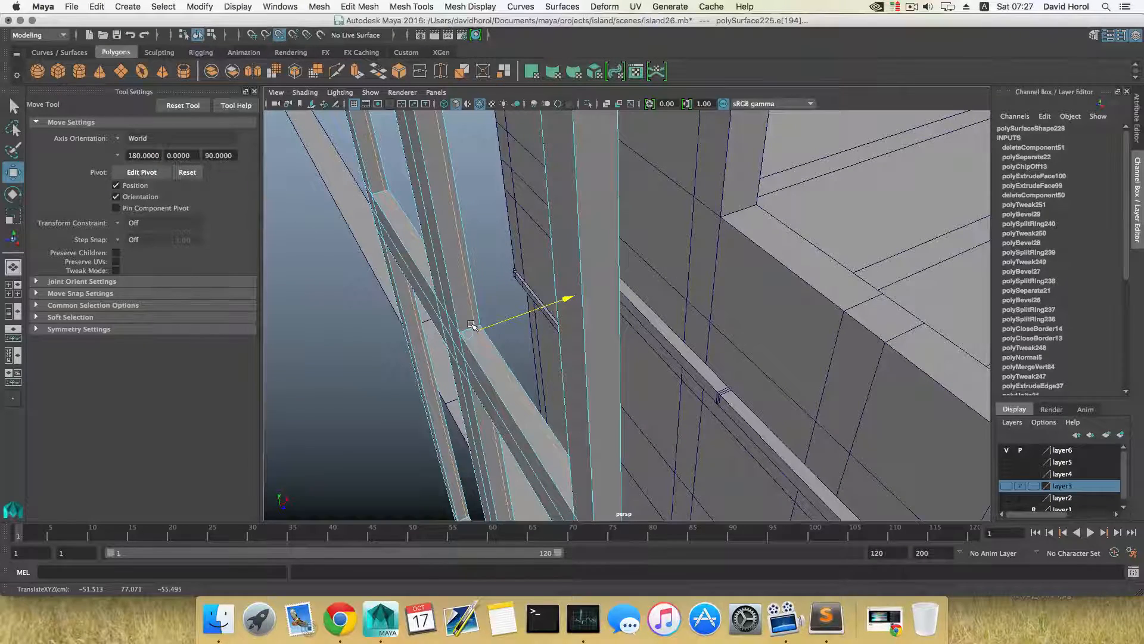
pyautogui.moveTo(471, 325); pyautogui.dragTo(471, 325)
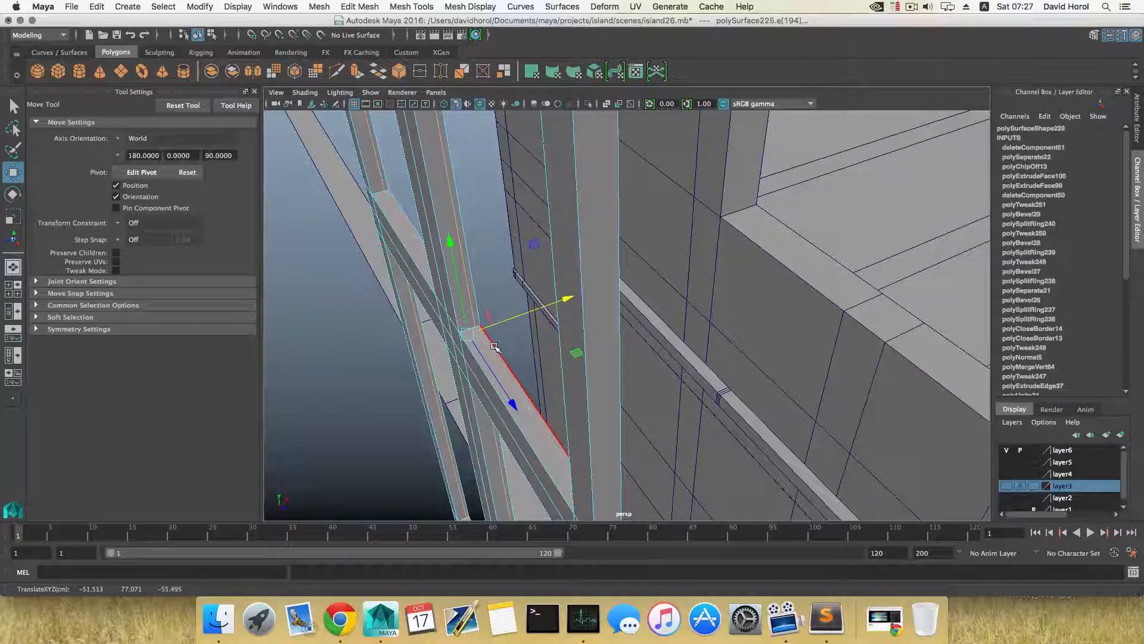
# Merge all vertices of the window frame with a threshold of 0.001.
pyautogui.press('F8')
pyautogui.press('f')
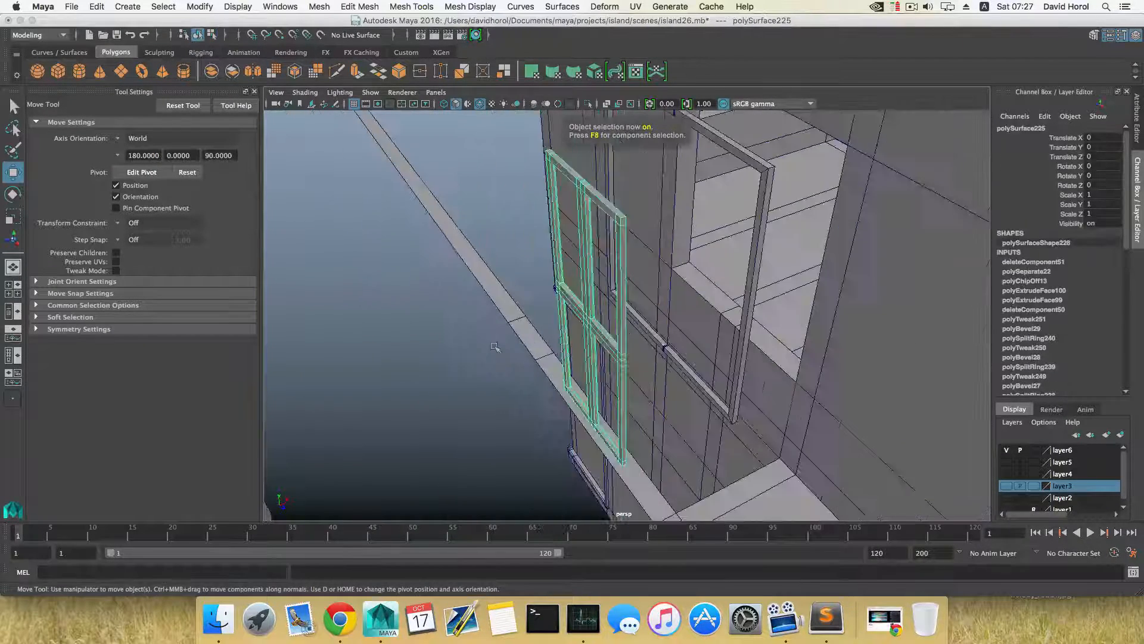
pyautogui.moveTo(560, 276); pyautogui.dragTo(498, 270, button='right')
pyautogui.keyDown('alt'); pyautogui.moveTo(524, 271); pyautogui.dragTo(551, 213); pyautogui.keyUp('alt')
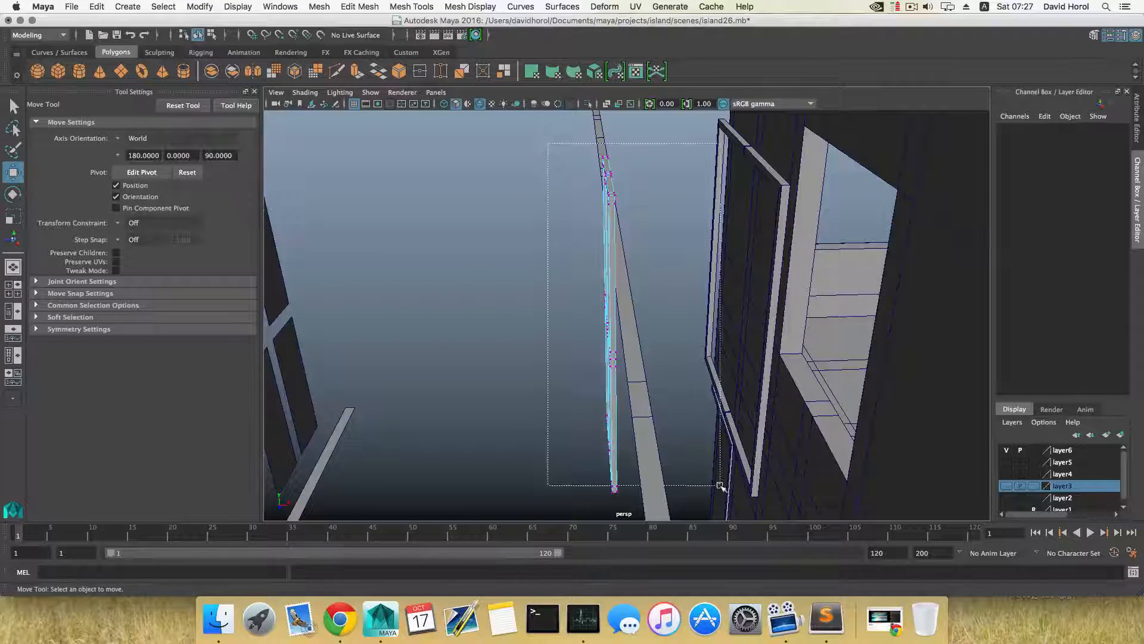
pyautogui.moveTo(720, 485); pyautogui.dragTo(708, 514)
pyautogui.keyDown('alt'); pyautogui.moveTo(557, 399); pyautogui.dragTo(661, 430); pyautogui.keyUp('alt')
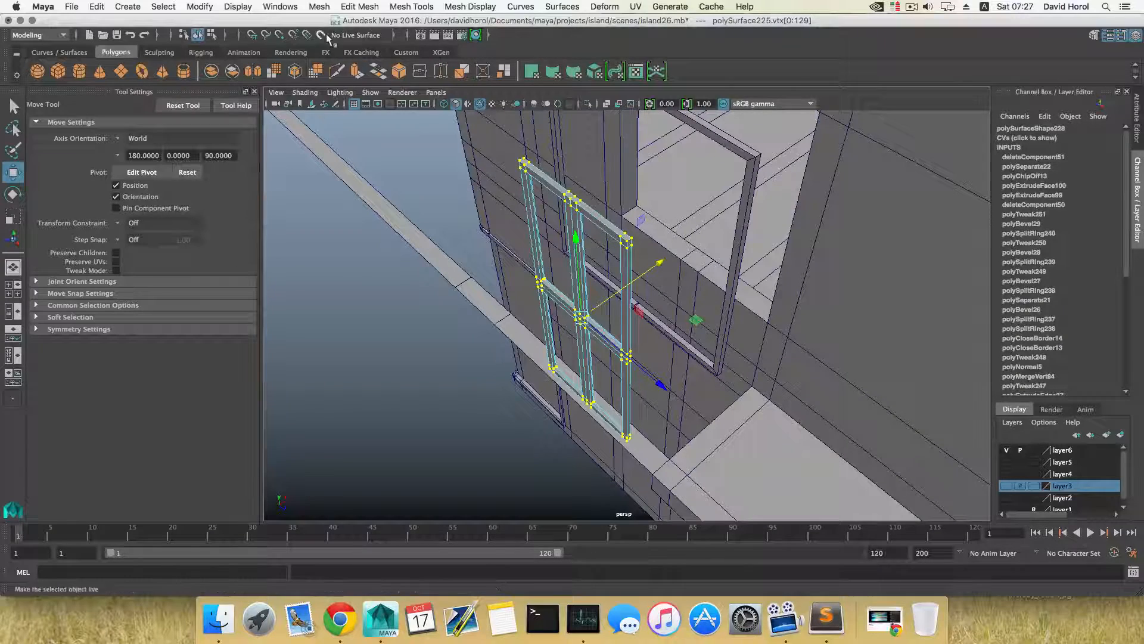
pyautogui.click(319, 7)
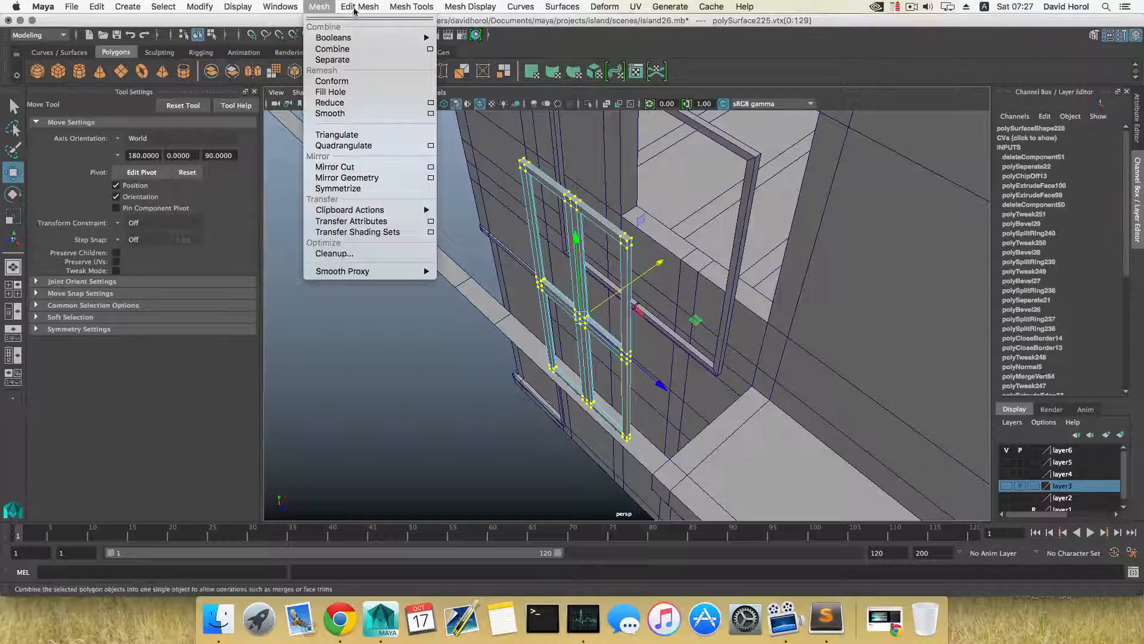
pyautogui.moveTo(359, 6)
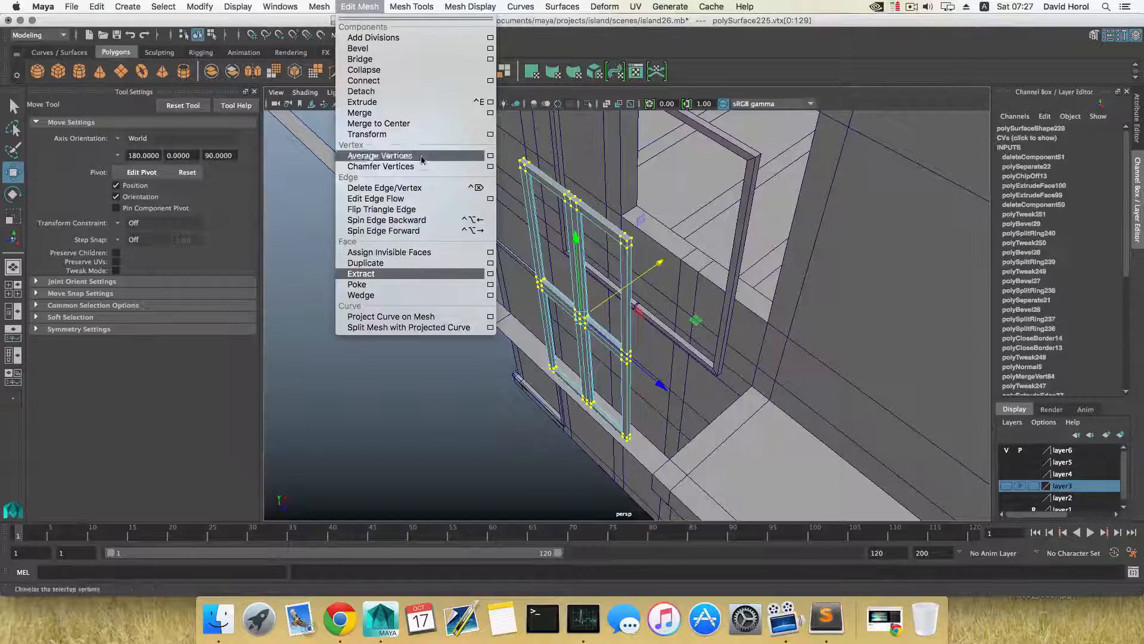
pyautogui.click(490, 114)
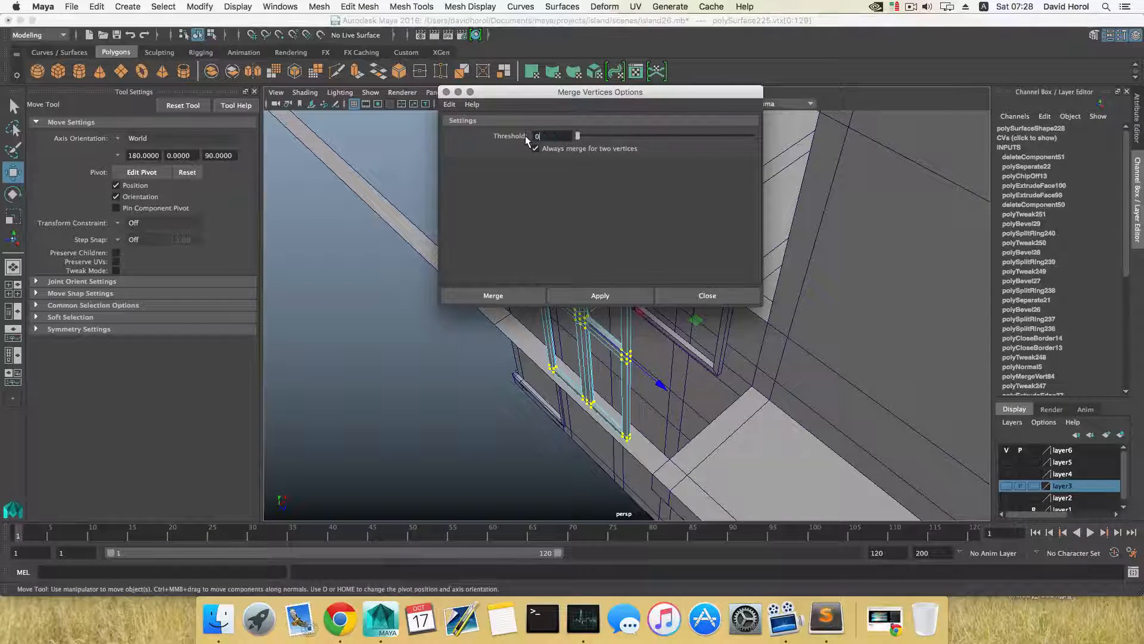
pyautogui.write('01')
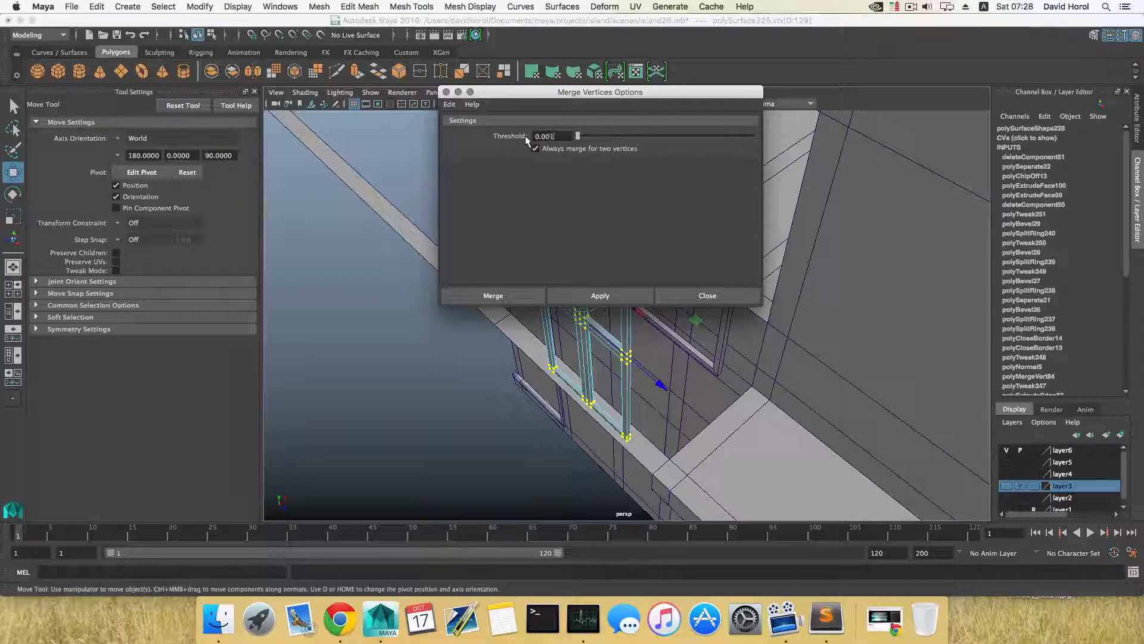
pyautogui.click(620, 296)
pyautogui.click(708, 297)
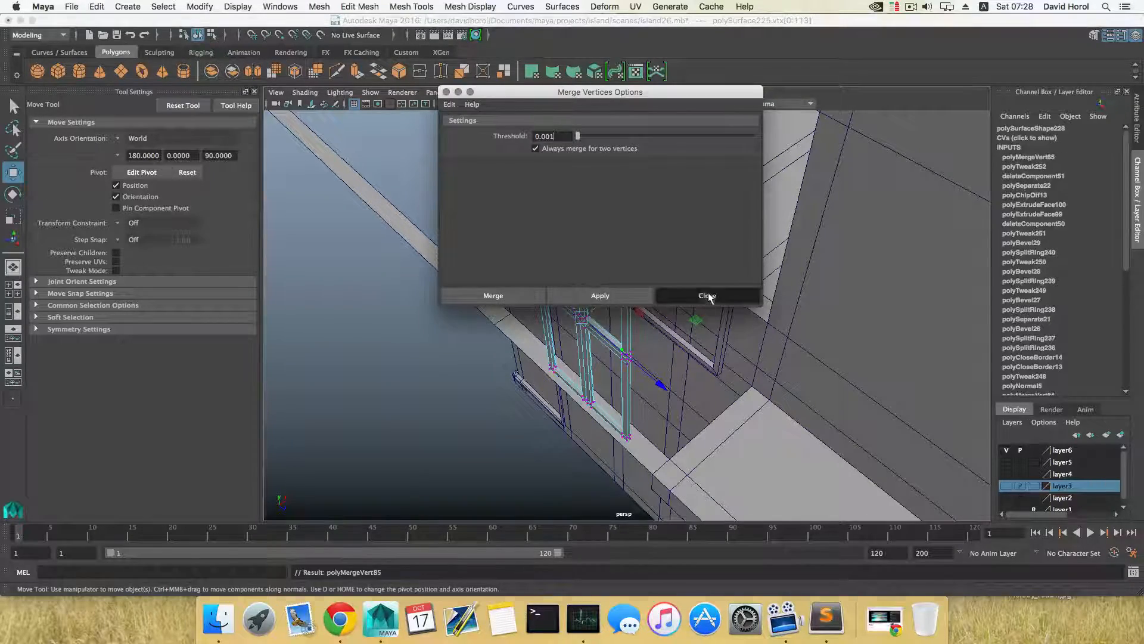
# Delete the edge loops lining the inner sides of the window frame's pane openings.
pyautogui.scroll(10, 665, 341)
pyautogui.keyDown('alt'); pyautogui.moveTo(656, 346); pyautogui.dragTo(567, 320); pyautogui.keyUp('alt')
pyautogui.moveTo(435, 272); pyautogui.dragTo(440, 245, button='right')
pyautogui.click(442, 248)
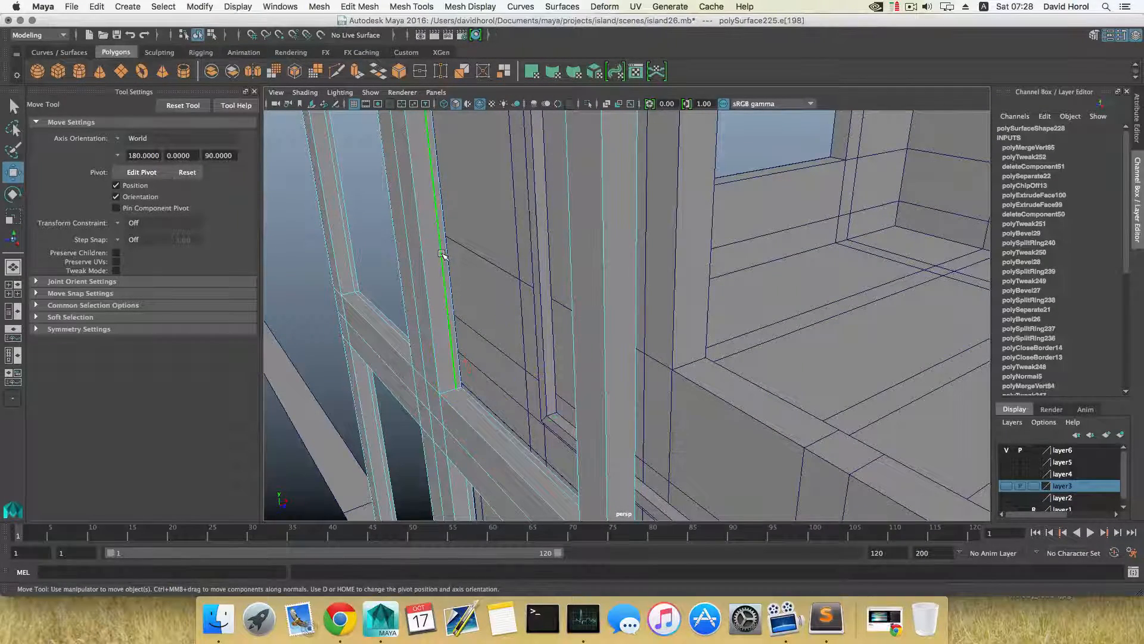
pyautogui.doubleClick(441, 249)
pyautogui.keyDown('alt'); pyautogui.moveTo(441, 249); pyautogui.dragTo(448, 318); pyautogui.keyUp('alt')
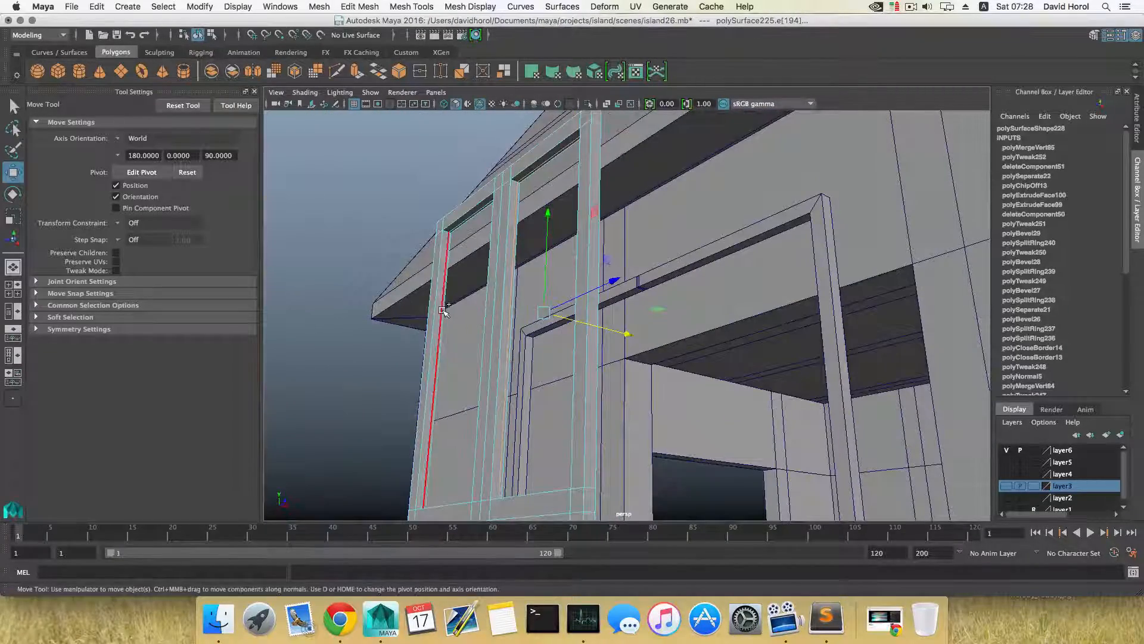
pyautogui.keyDown('shift'); pyautogui.click(442, 302); pyautogui.keyUp('shift')
pyautogui.keyDown('alt'); pyautogui.moveTo(491, 369); pyautogui.dragTo(478, 179, button='middle'); pyautogui.keyUp('alt')
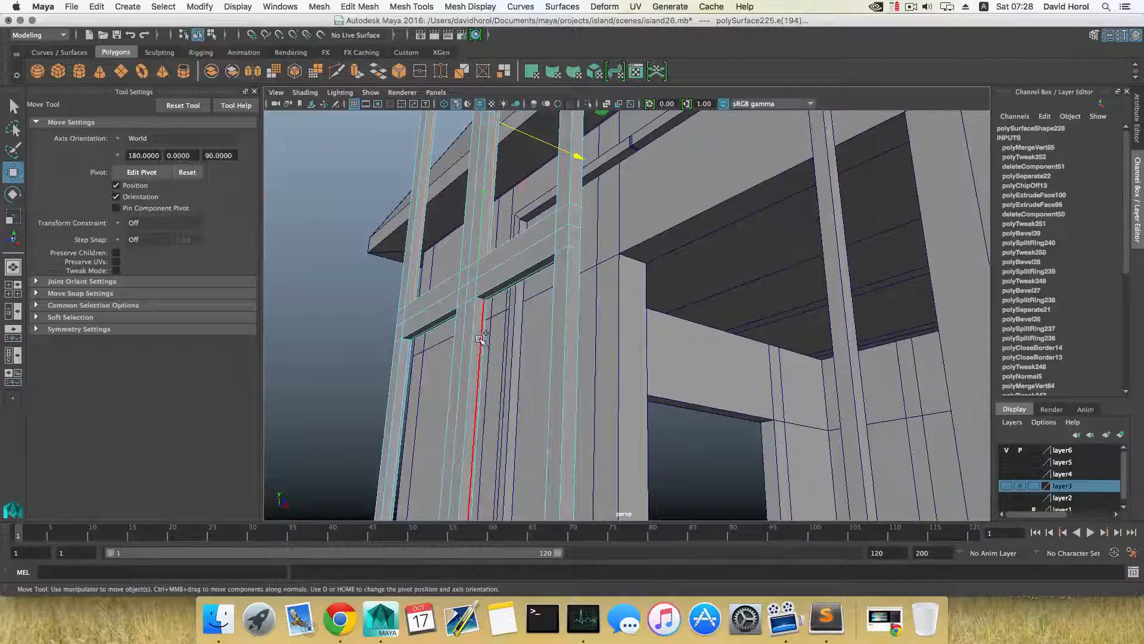
pyautogui.keyDown('shift'); pyautogui.rightClick(409, 355); pyautogui.keyUp('shift')
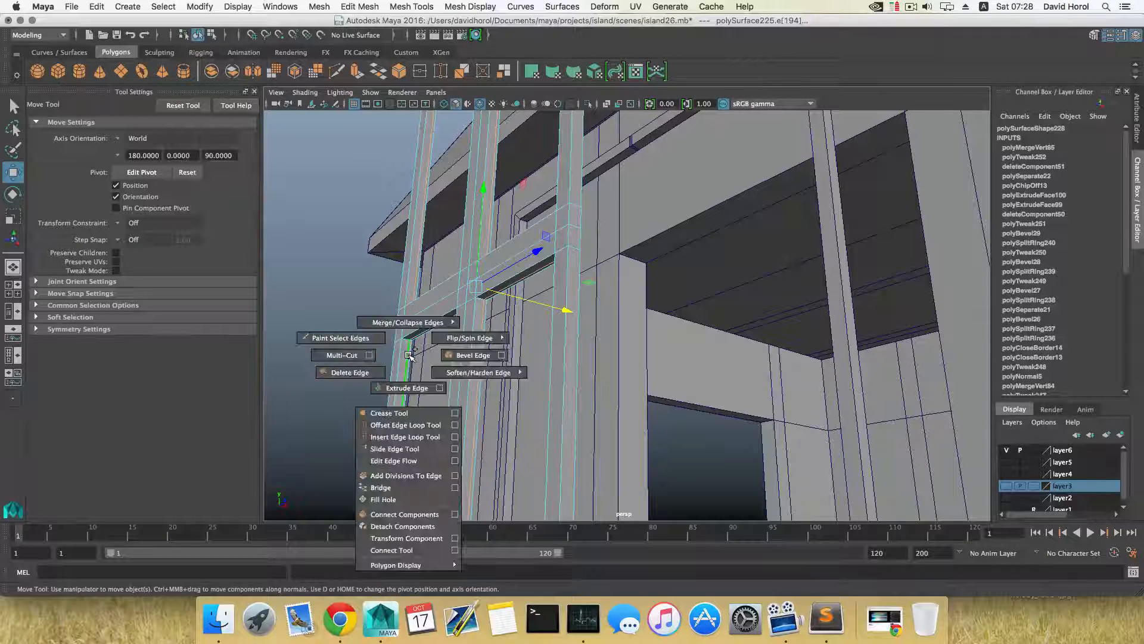
pyautogui.click(369, 372)
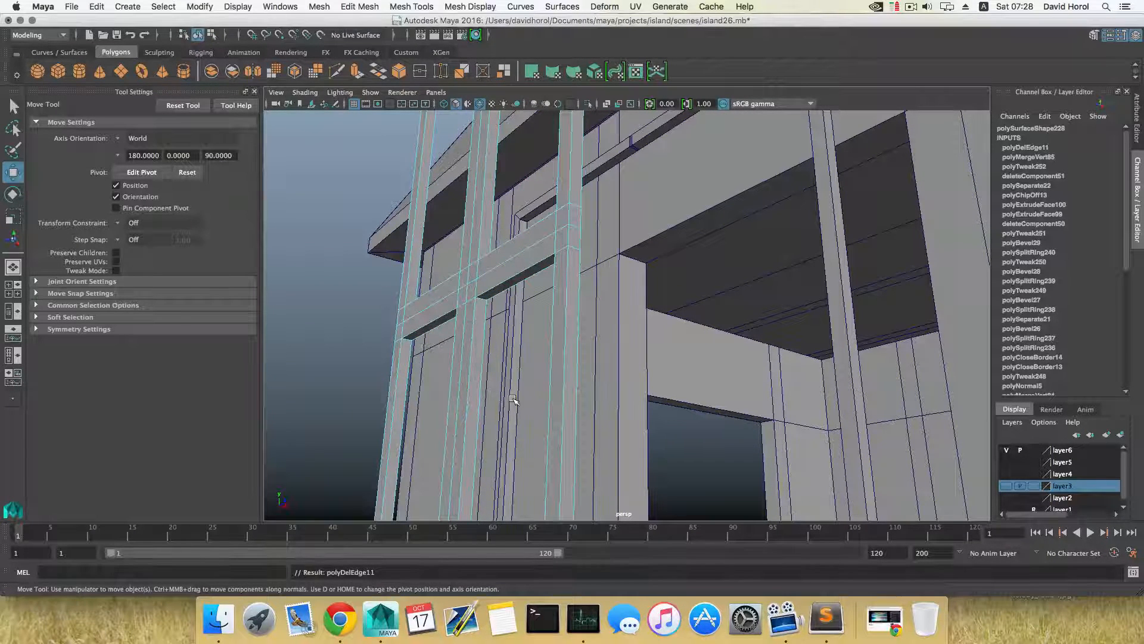
# Combine the separate window panes into one object and center its pivot.
pyautogui.press('F8')
pyautogui.keyDown('alt'); pyautogui.moveTo(514, 399); pyautogui.dragTo(595, 455); pyautogui.keyUp('alt')
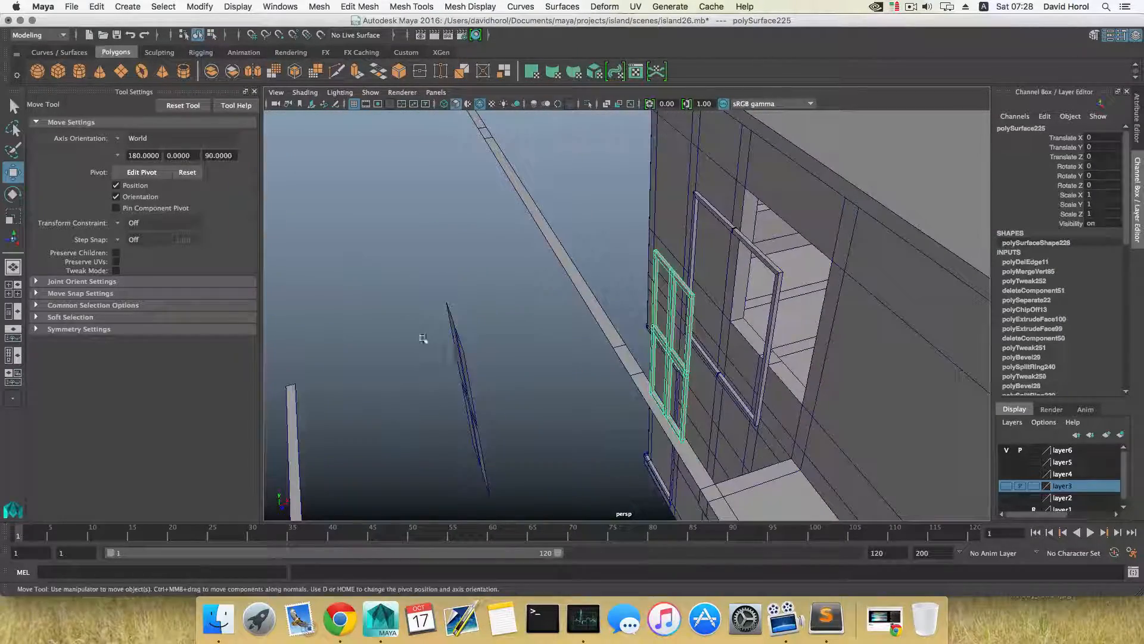
pyautogui.keyDown('alt'); pyautogui.moveTo(432, 359); pyautogui.dragTo(480, 418); pyautogui.keyUp('alt')
pyautogui.click(329, 6)
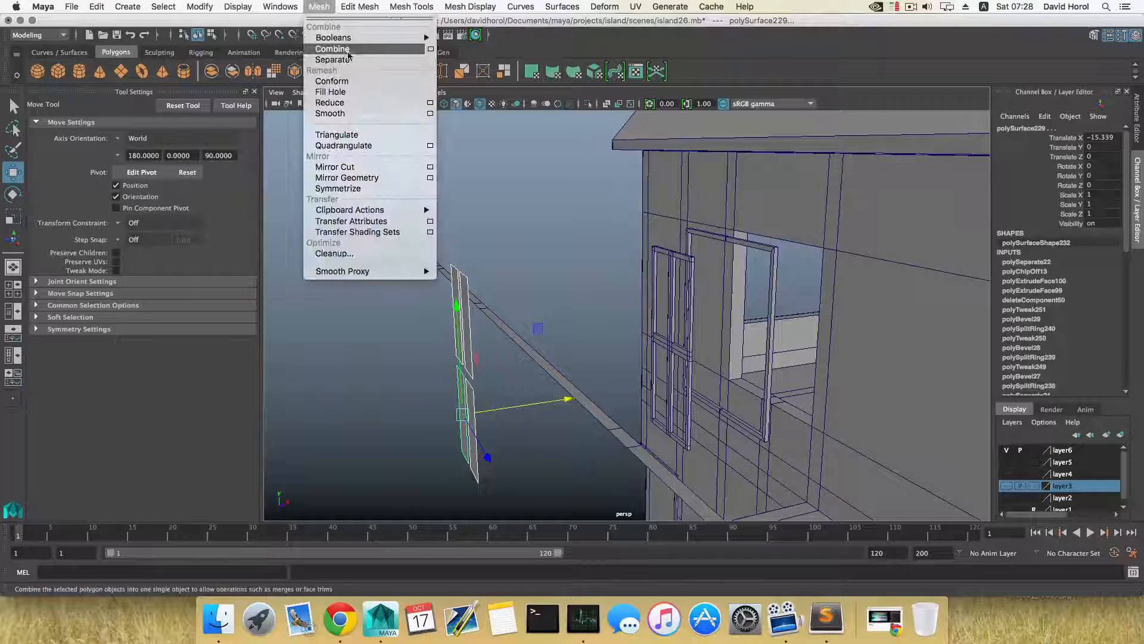
pyautogui.click(334, 49)
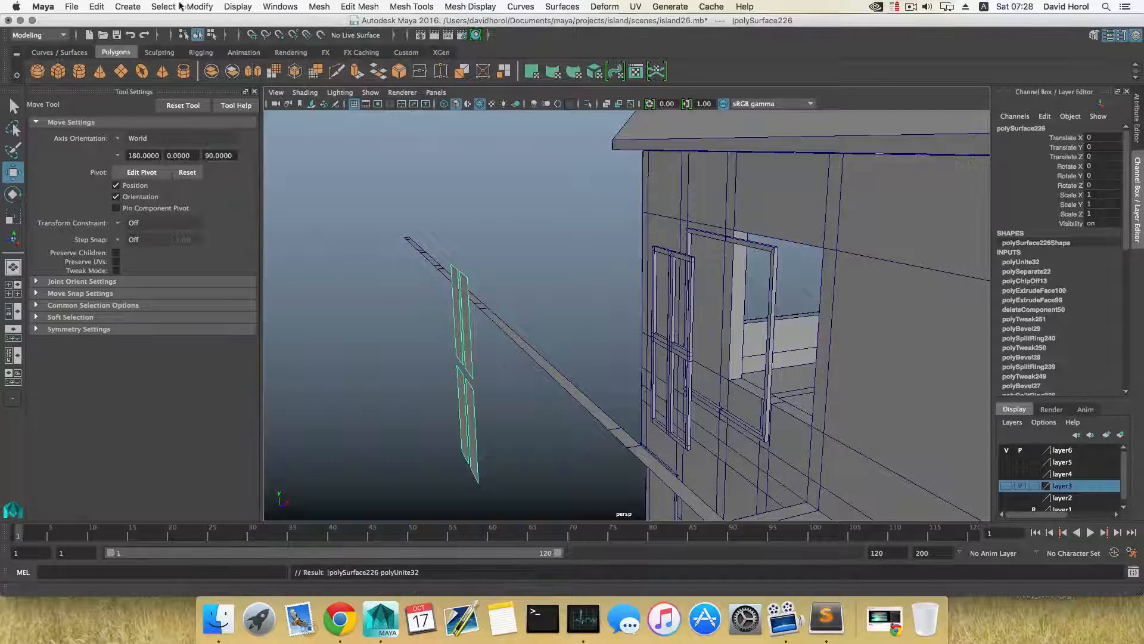
pyautogui.click(182, 6)
pyautogui.click(322, 80)
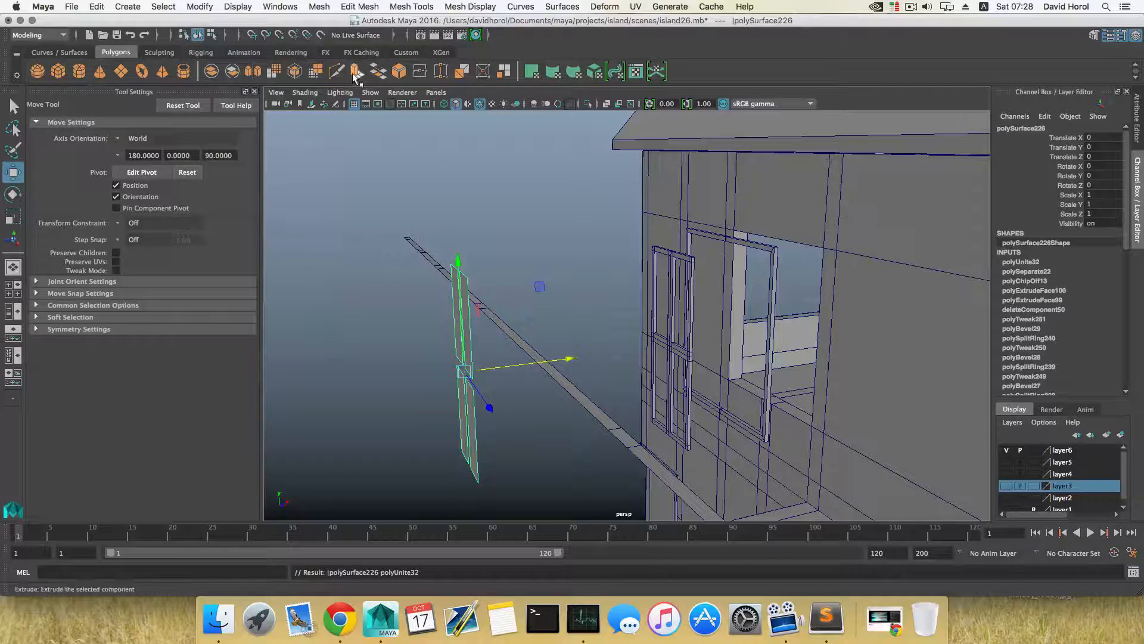
# Extrude the combined panes with a Local Translate Z of about 0.142 to give them thickness.
pyautogui.click(354, 78)
pyautogui.keyDown('alt'); pyautogui.moveTo(517, 292); pyautogui.dragTo(487, 285); pyautogui.keyUp('alt')
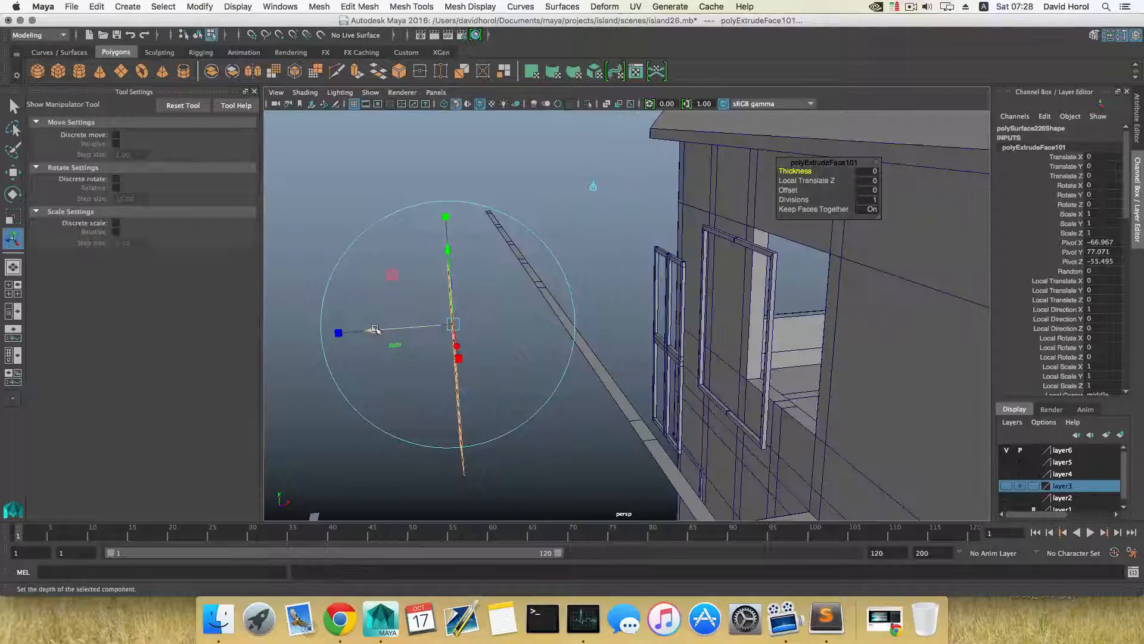
pyautogui.moveTo(374, 329); pyautogui.dragTo(413, 326)
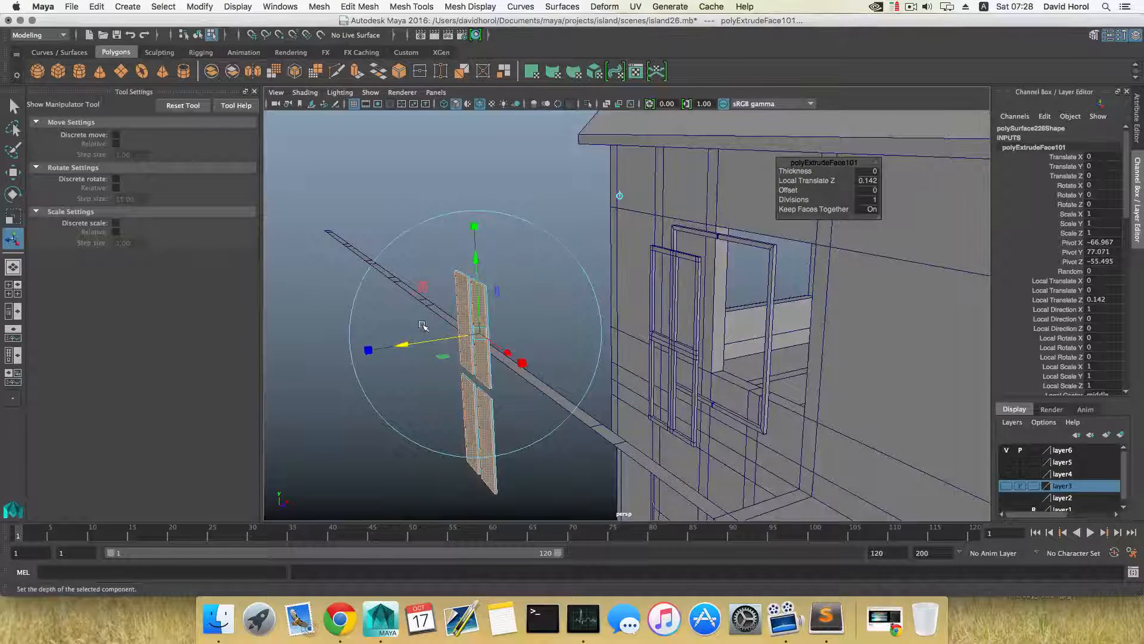
pyautogui.press('F8')
# Move the thickened panes along X into the barred frame, to a Translate X of about 15.472.
pyautogui.keyDown('alt'); pyautogui.moveTo(481, 368); pyautogui.dragTo(736, 339); pyautogui.keyUp('alt')
pyautogui.press('w')
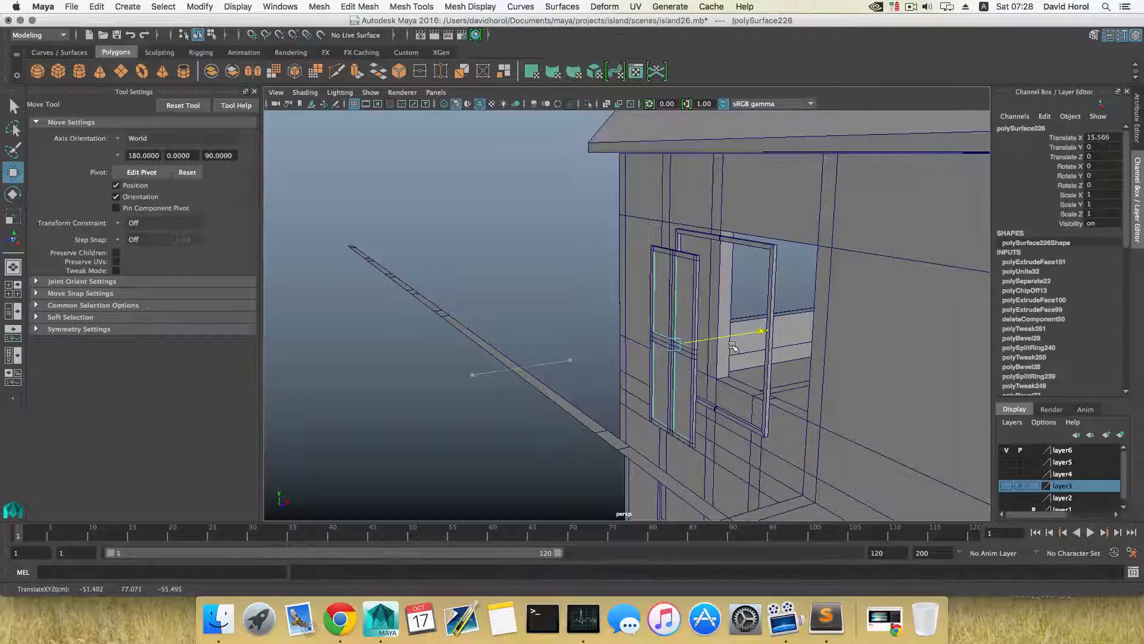
pyautogui.keyDown('alt'); pyautogui.moveTo(677, 342); pyautogui.dragTo(661, 342, button='middle'); pyautogui.keyUp('alt')
pyautogui.keyDown('alt'); pyautogui.moveTo(660, 341); pyautogui.dragTo(608, 341); pyautogui.keyUp('alt')
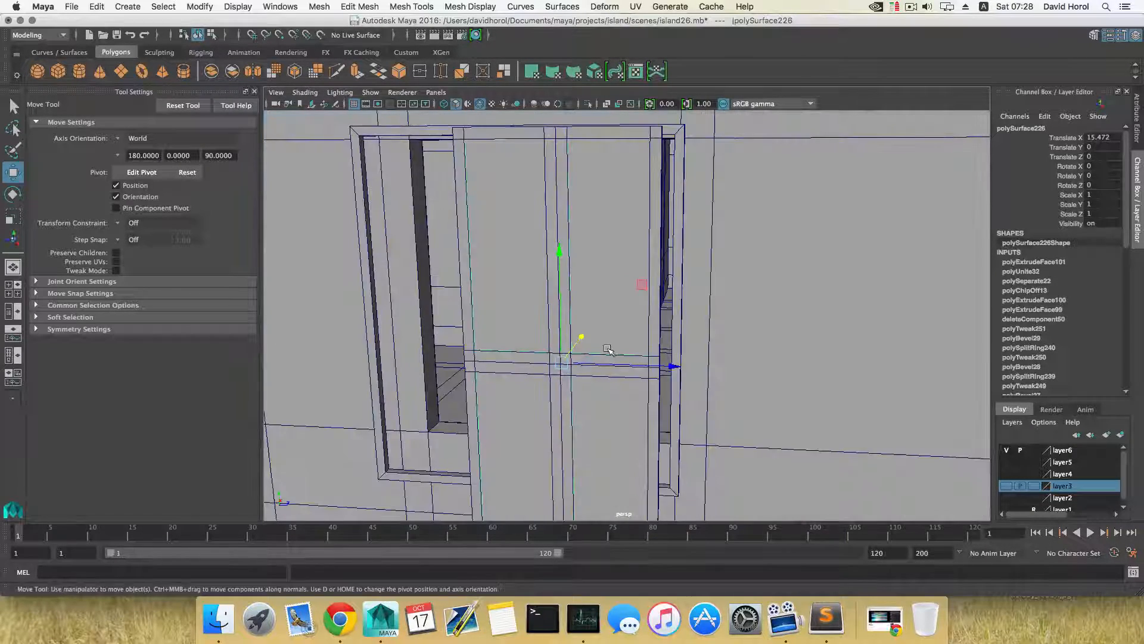
pyautogui.keyDown('alt'); pyautogui.moveTo(611, 348); pyautogui.dragTo(594, 421, button='middle'); pyautogui.keyUp('alt')
pyautogui.keyDown('alt'); pyautogui.moveTo(595, 420); pyautogui.dragTo(515, 423); pyautogui.keyUp('alt')
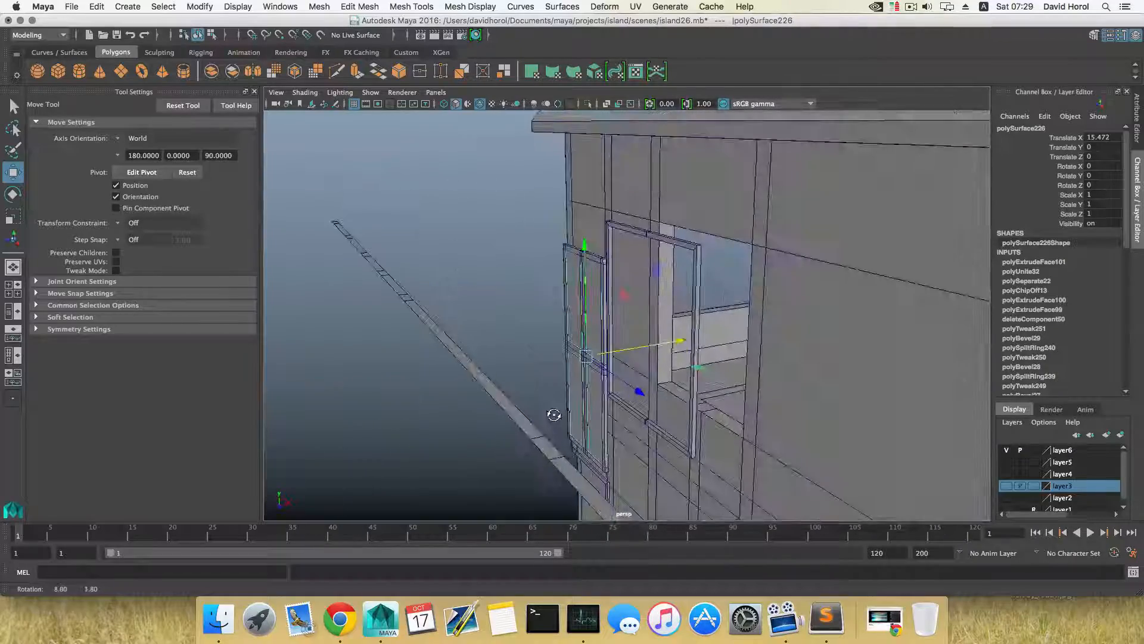
# Combine the barred frame with its panes into one sash object and center its pivot.
pyautogui.keyDown('alt'); pyautogui.moveTo(556, 324); pyautogui.dragTo(601, 357); pyautogui.keyUp('alt')
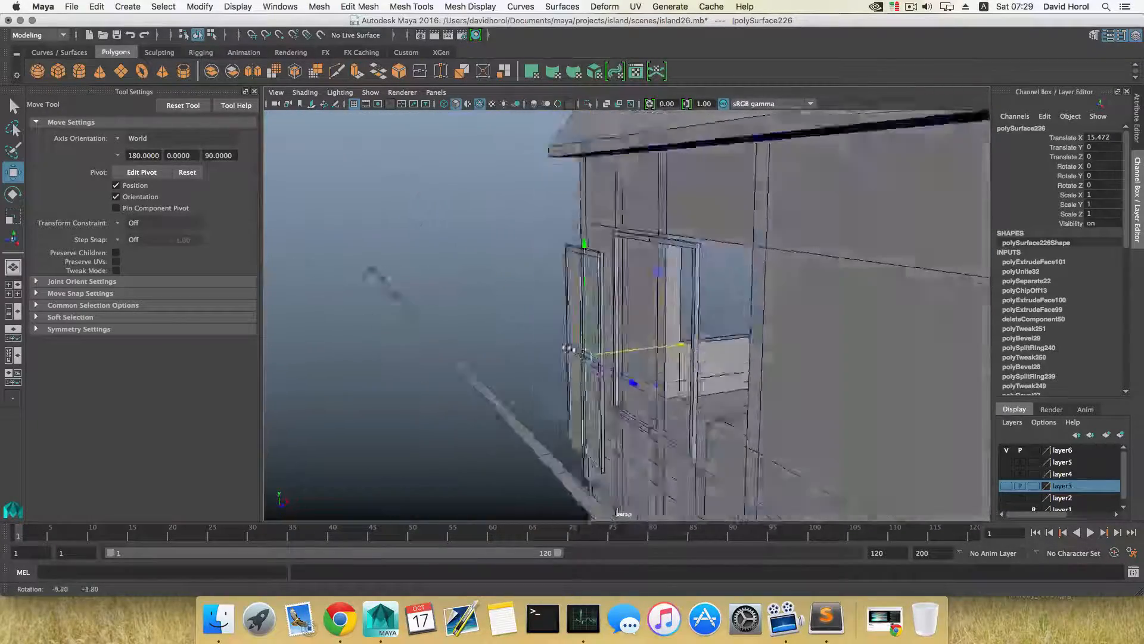
pyautogui.keyDown('alt'); pyautogui.moveTo(584, 354); pyautogui.dragTo(489, 317); pyautogui.keyUp('alt')
pyautogui.keyDown('alt'); pyautogui.moveTo(543, 348); pyautogui.dragTo(511, 296); pyautogui.keyUp('alt')
pyautogui.keyDown('shift'); pyautogui.click(534, 311); pyautogui.keyUp('shift')
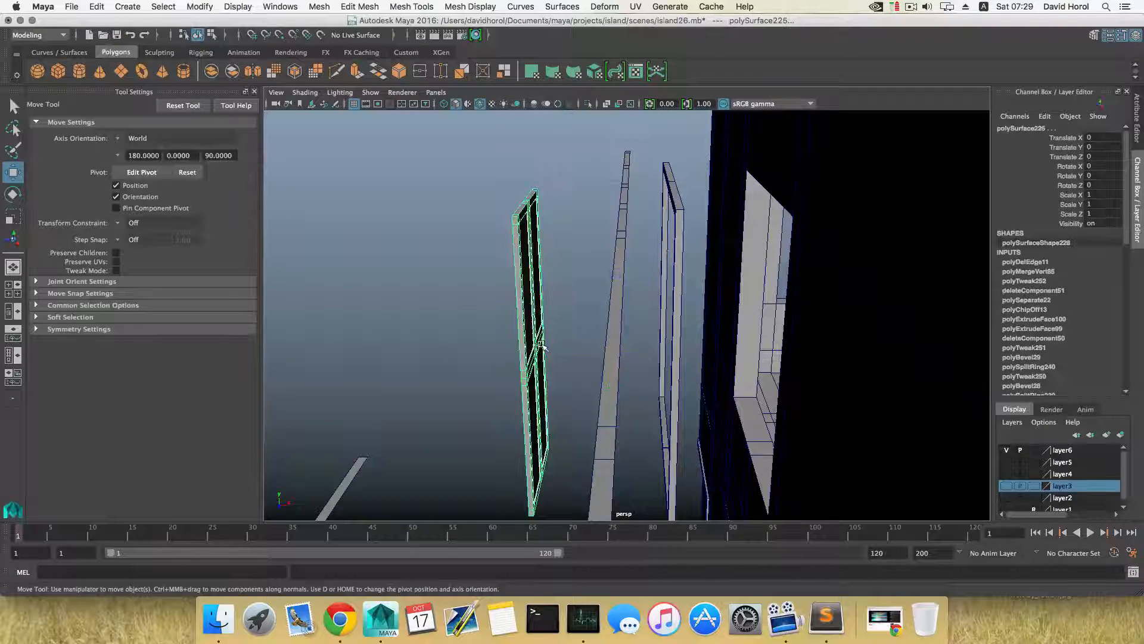
pyautogui.keyDown('alt'); pyautogui.moveTo(544, 347); pyautogui.dragTo(577, 343); pyautogui.keyUp('alt')
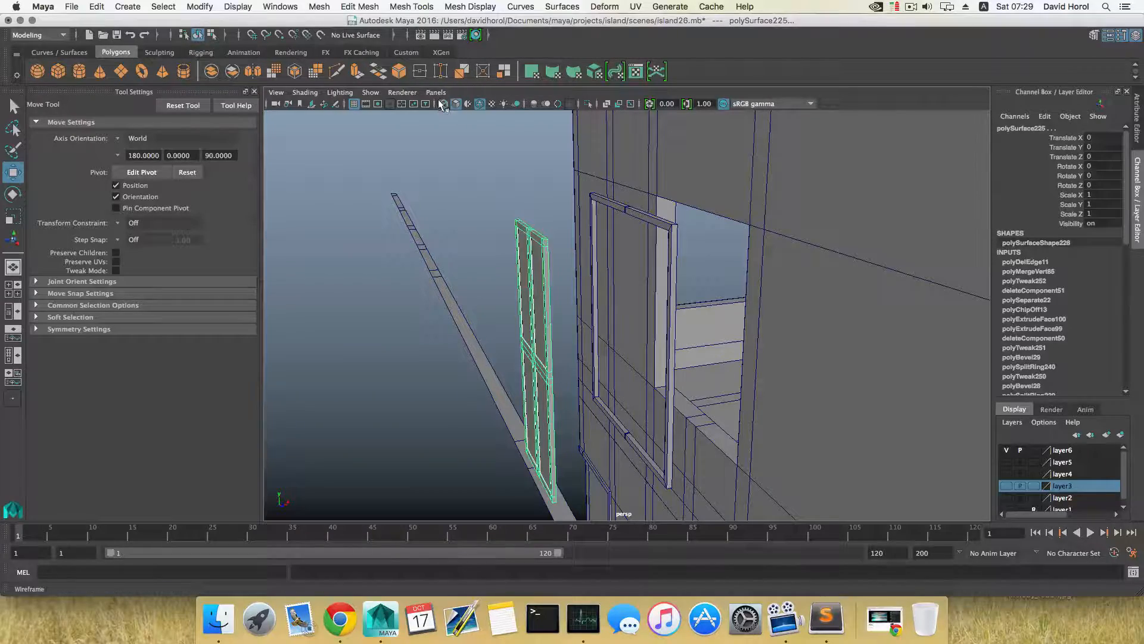
pyautogui.moveTo(525, 282)
pyautogui.keyDown('alt'); pyautogui.mouseDown()
pyautogui.moveTo(587, 263)
pyautogui.moveTo(514, 286)
pyautogui.moveTo(602, 274)
pyautogui.moveTo(544, 263)
pyautogui.moveTo(505, 293)
pyautogui.moveTo(643, 273)
pyautogui.moveTo(571, 282)
pyautogui.moveTo(540, 271)
pyautogui.mouseUp(); pyautogui.keyUp('alt')
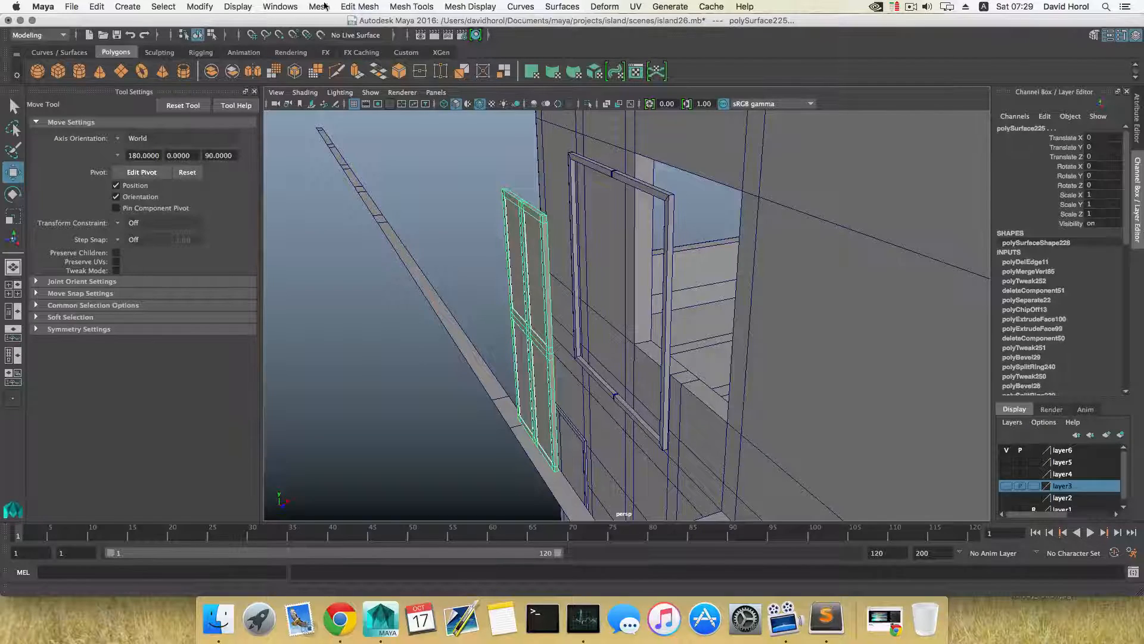
pyautogui.click(322, 7)
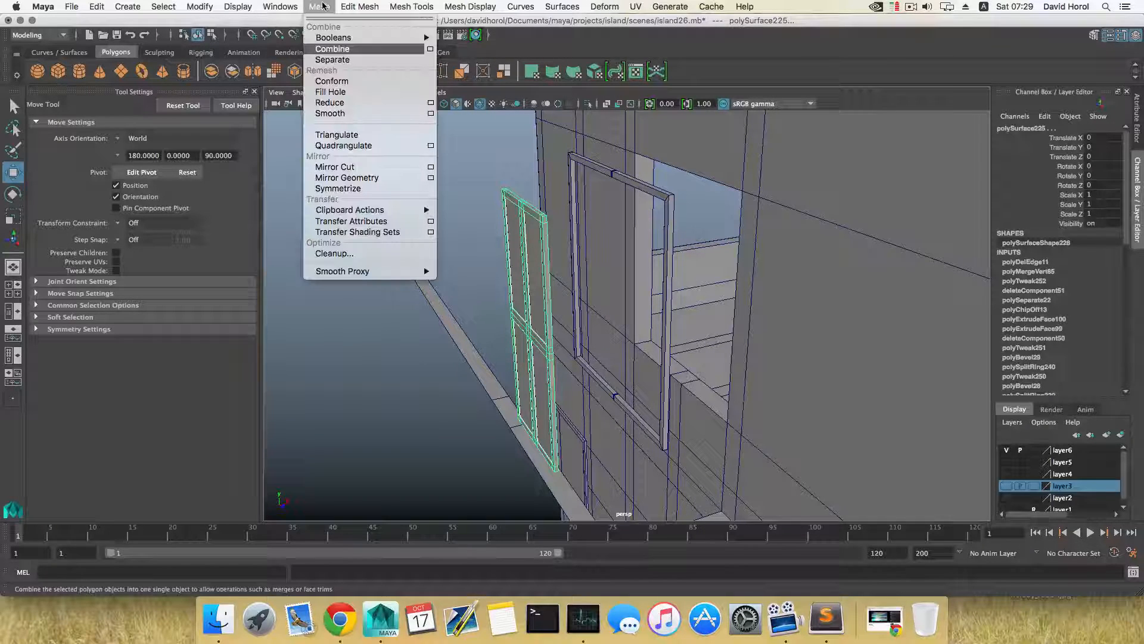
pyautogui.click(334, 49)
pyautogui.moveTo(533, 277)
pyautogui.keyDown('alt'); pyautogui.mouseDown()
pyautogui.moveTo(557, 280)
pyautogui.moveTo(554, 249)
pyautogui.moveTo(553, 274)
pyautogui.mouseUp(); pyautogui.keyUp('alt')
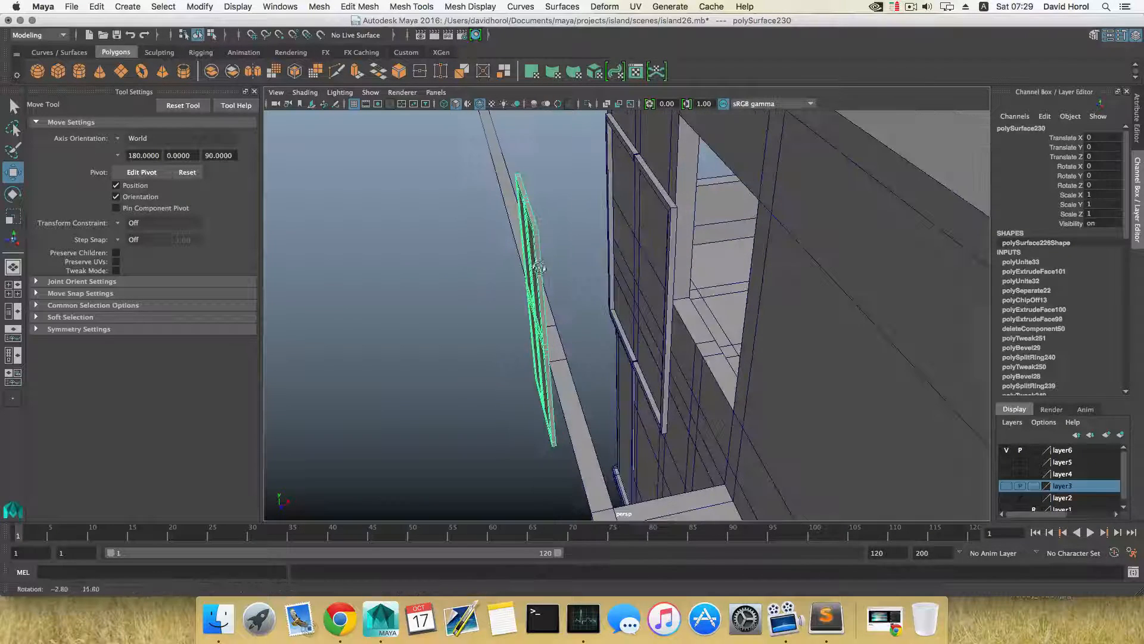
pyautogui.click(191, 7)
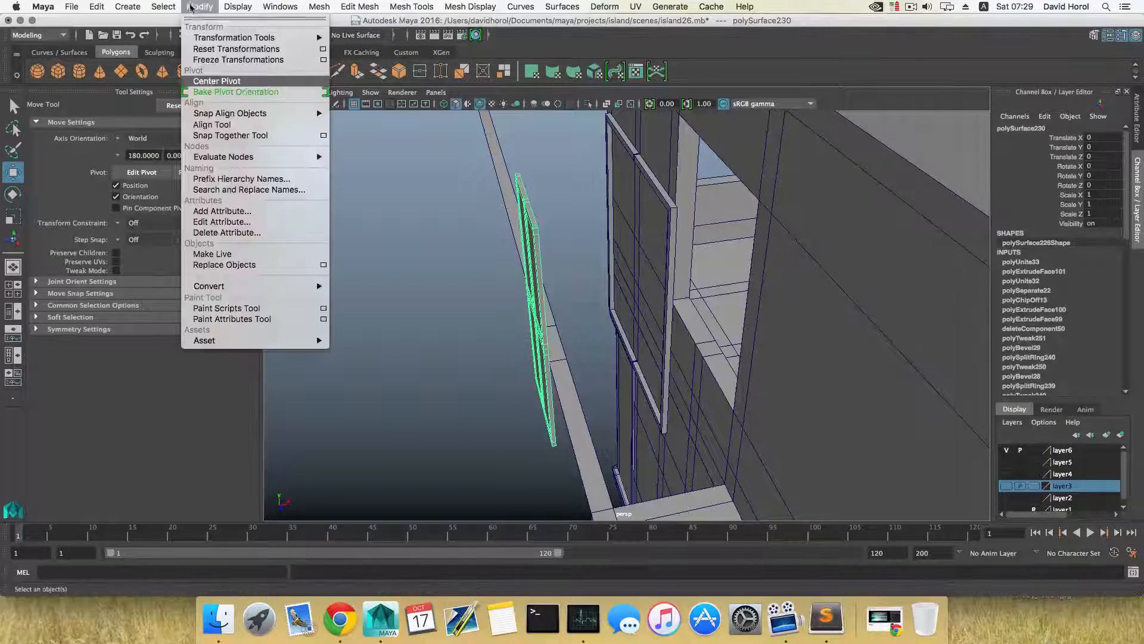
pyautogui.click(216, 82)
# Move the sash along X into the outer window frame, to a Translate X of about 6.351.
pyautogui.moveTo(640, 296); pyautogui.dragTo(749, 290)
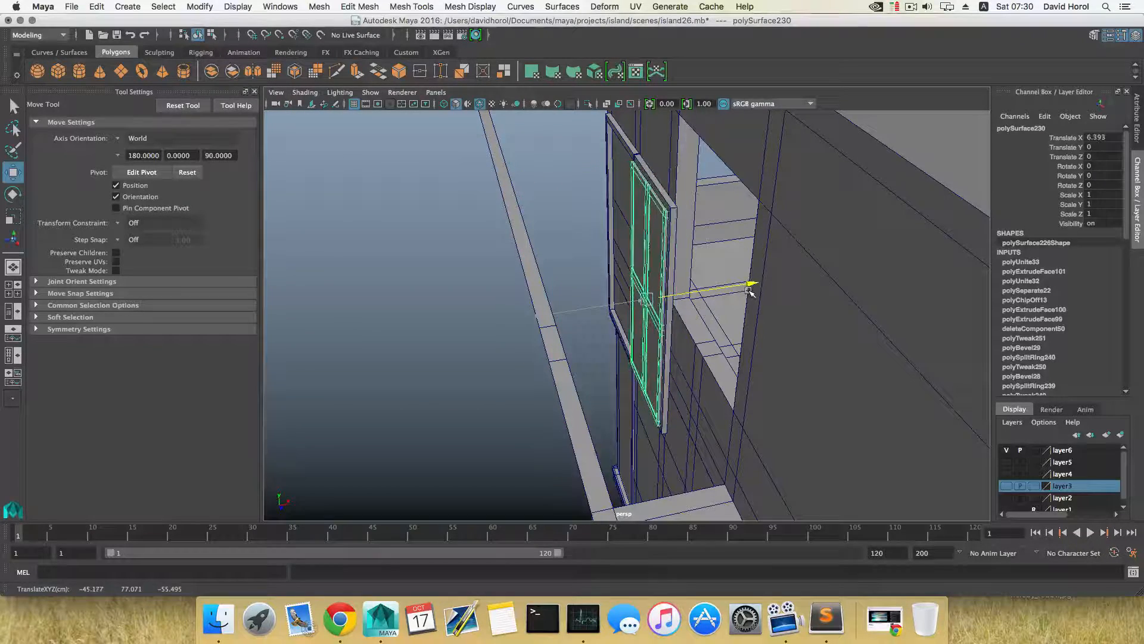
pyautogui.keyDown('alt'); pyautogui.moveTo(651, 280); pyautogui.dragTo(731, 305); pyautogui.keyUp('alt')
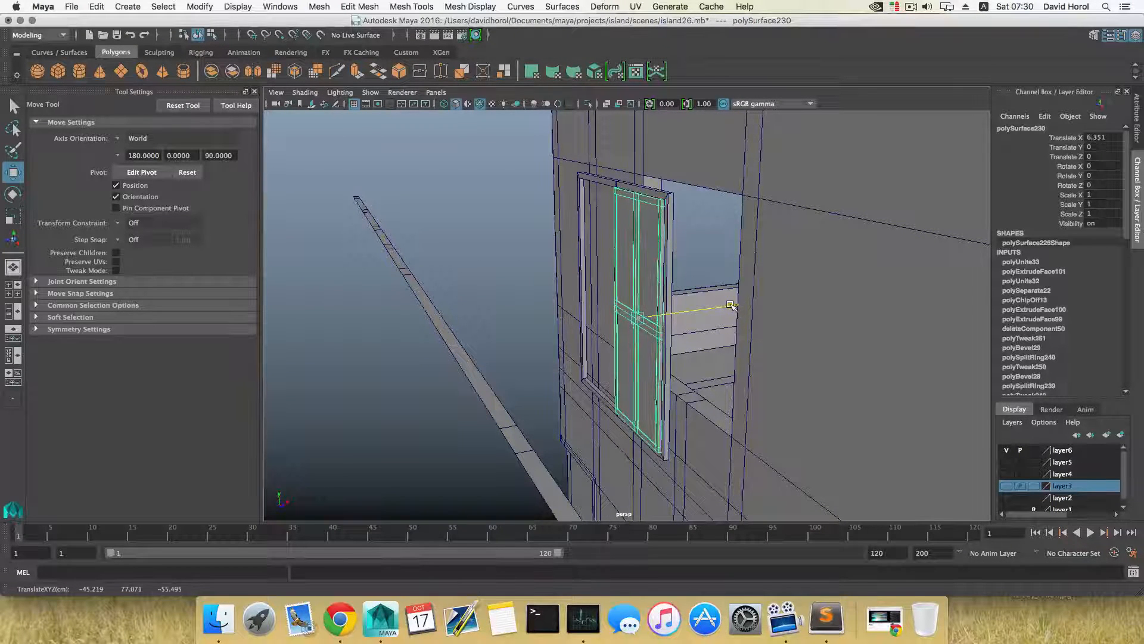
pyautogui.keyDown('alt'); pyautogui.moveTo(606, 307); pyautogui.dragTo(710, 305); pyautogui.keyUp('alt')
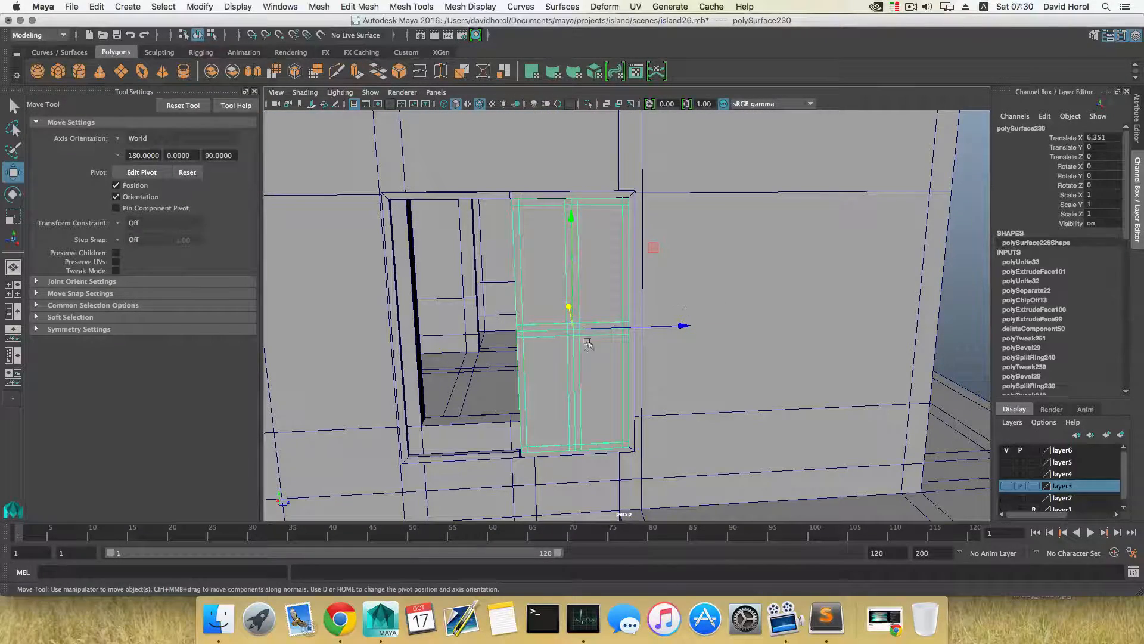
# Place the sash's pivot on its lower inner corner and set the move axis orientation back to World.
pyautogui.keyDown('alt'); pyautogui.moveTo(589, 344); pyautogui.dragTo(613, 340); pyautogui.keyUp('alt')
pyautogui.keyDown('alt'); pyautogui.moveTo(613, 340); pyautogui.dragTo(596, 309, button='right'); pyautogui.keyUp('alt')
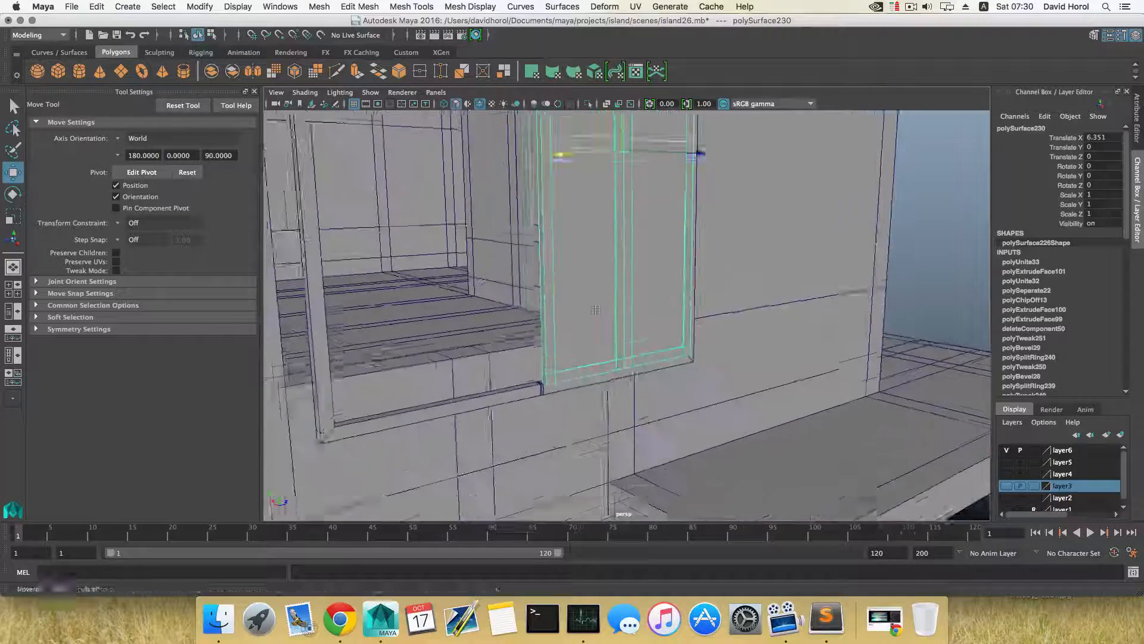
pyautogui.keyDown('alt'); pyautogui.moveTo(595, 309); pyautogui.dragTo(592, 334); pyautogui.keyUp('alt')
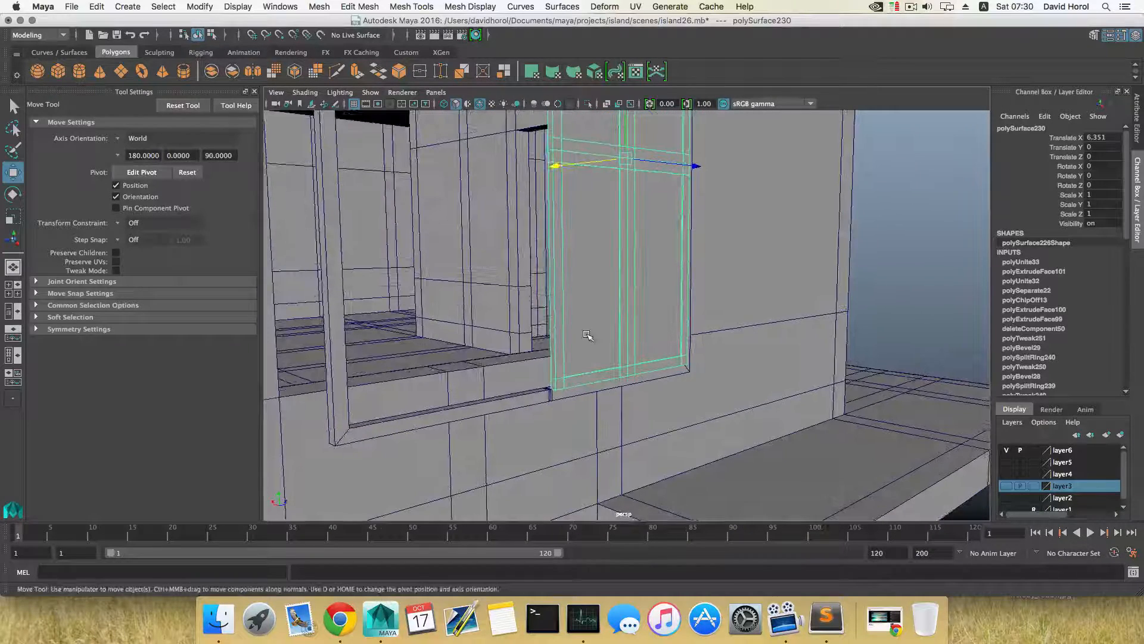
pyautogui.press('d')
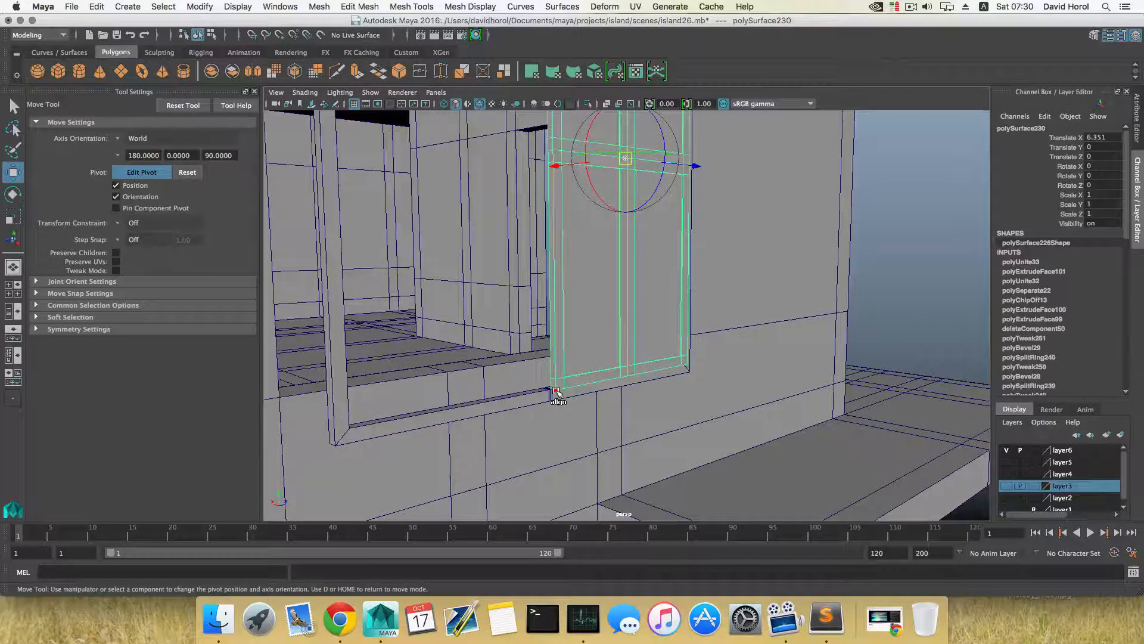
pyautogui.click(556, 391)
pyautogui.press('d')
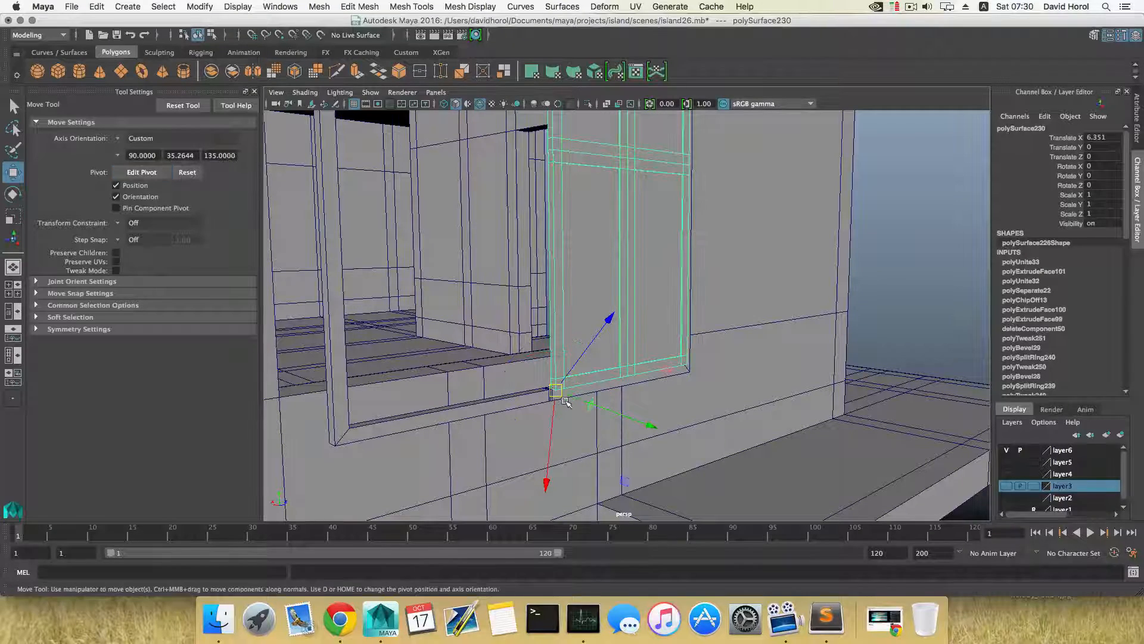
pyautogui.click(181, 109)
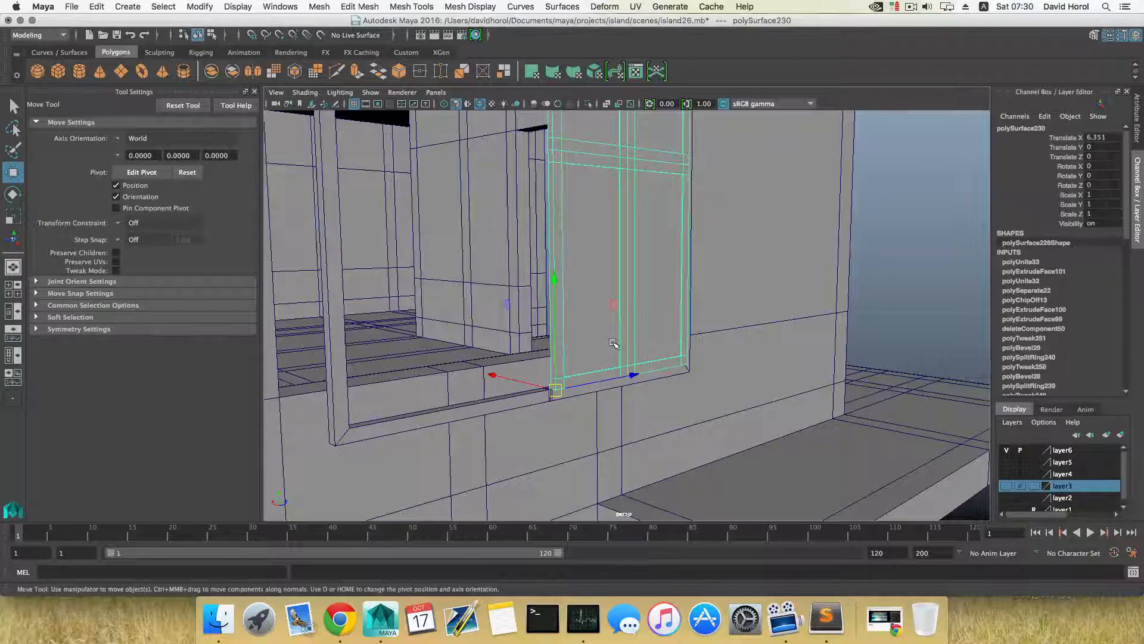
# Duplicate the sash and move the copy along Z into the frame's empty half, to Translate Z -6.283.
pyautogui.keyDown('alt'); pyautogui.moveTo(615, 345); pyautogui.dragTo(670, 435); pyautogui.keyUp('alt')
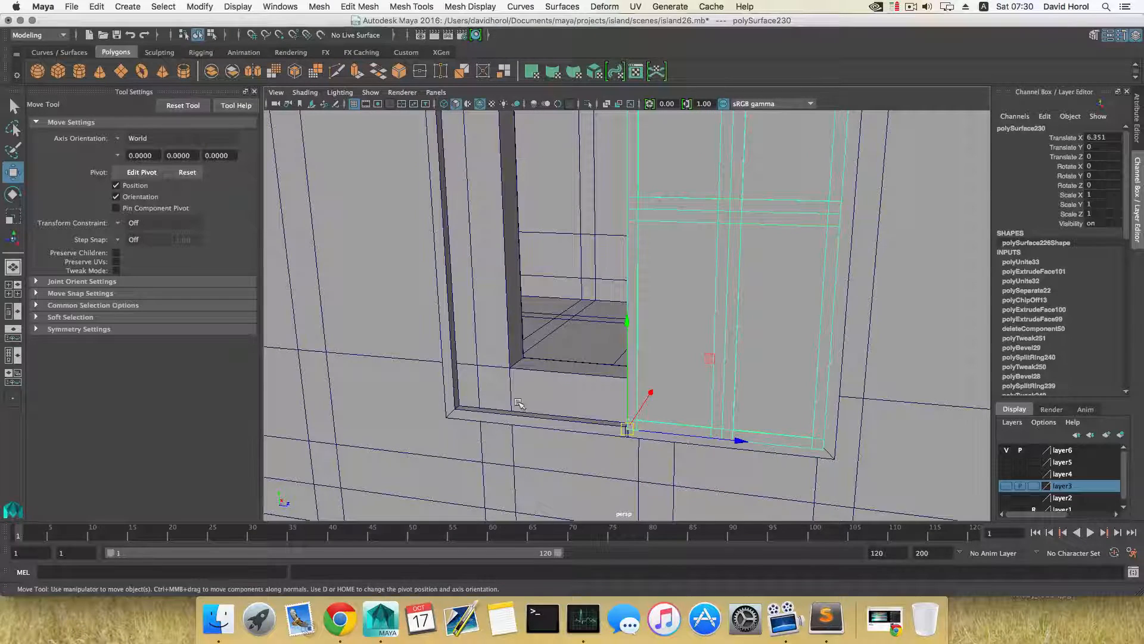
pyautogui.keyDown('alt'); pyautogui.moveTo(452, 410); pyautogui.dragTo(653, 414); pyautogui.keyUp('alt')
pyautogui.hotkey('ctrl', 'd')
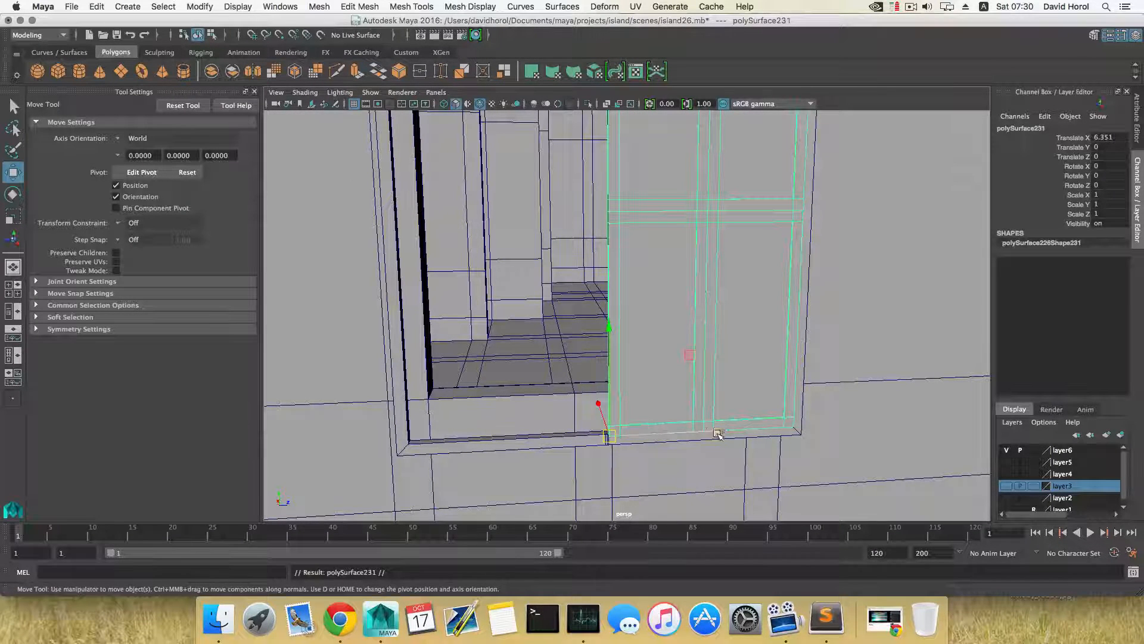
pyautogui.moveTo(722, 430); pyautogui.dragTo(608, 289)
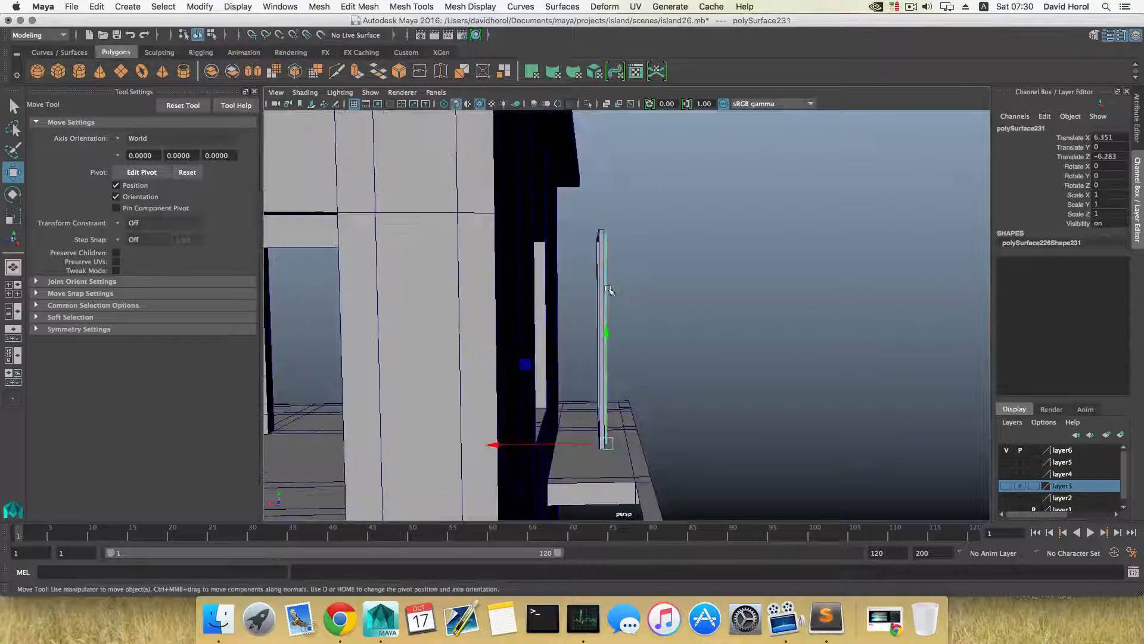
# Select the outer frame with both sashes and move them along X toward the house wall, to a Translate X of about 10.638.
pyautogui.keyDown('alt'); pyautogui.moveTo(629, 374); pyautogui.dragTo(513, 434); pyautogui.keyUp('alt')
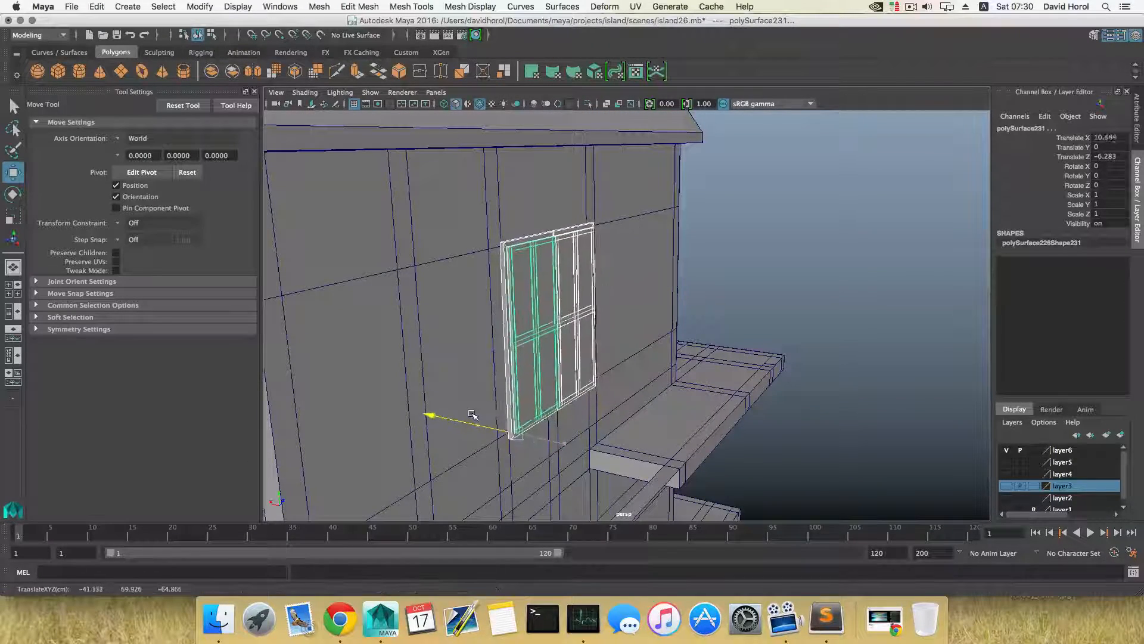
pyautogui.keyDown('alt'); pyautogui.moveTo(472, 413); pyautogui.dragTo(563, 434); pyautogui.keyUp('alt')
pyautogui.keyDown('alt'); pyautogui.moveTo(563, 434); pyautogui.dragTo(554, 445, button='middle'); pyautogui.keyUp('alt')
pyautogui.keyDown('alt'); pyautogui.moveTo(554, 446); pyautogui.dragTo(435, 462); pyautogui.keyUp('alt')
# Combine the outer frame and both sashes into one window object and center its pivot.
pyautogui.click(318, 8)
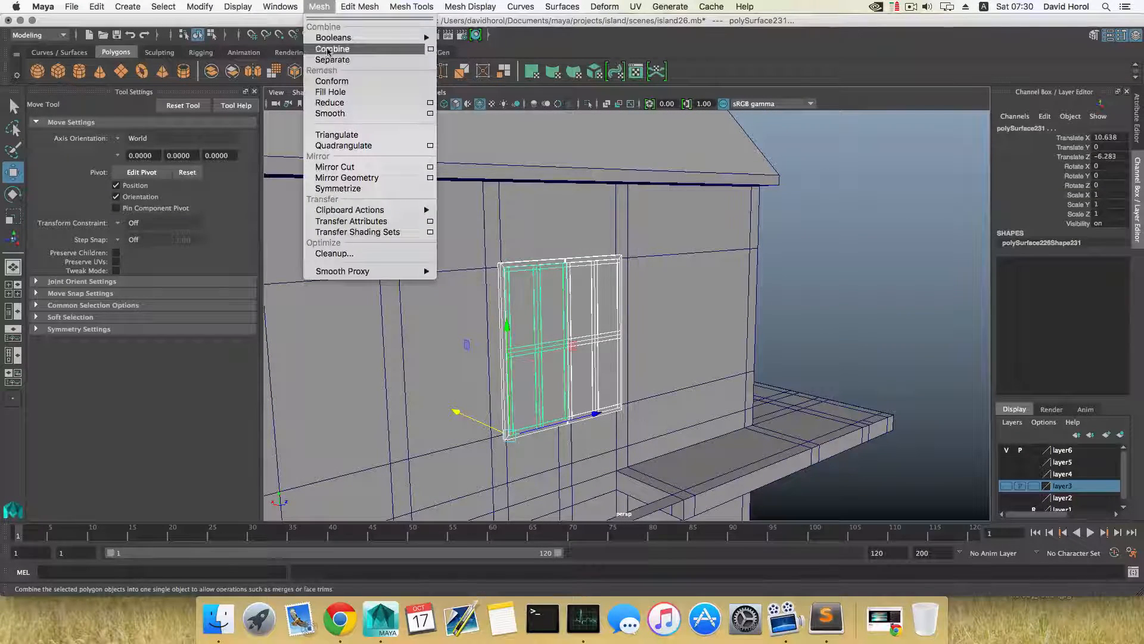
pyautogui.click(331, 48)
pyautogui.click(200, 6)
pyautogui.click(223, 81)
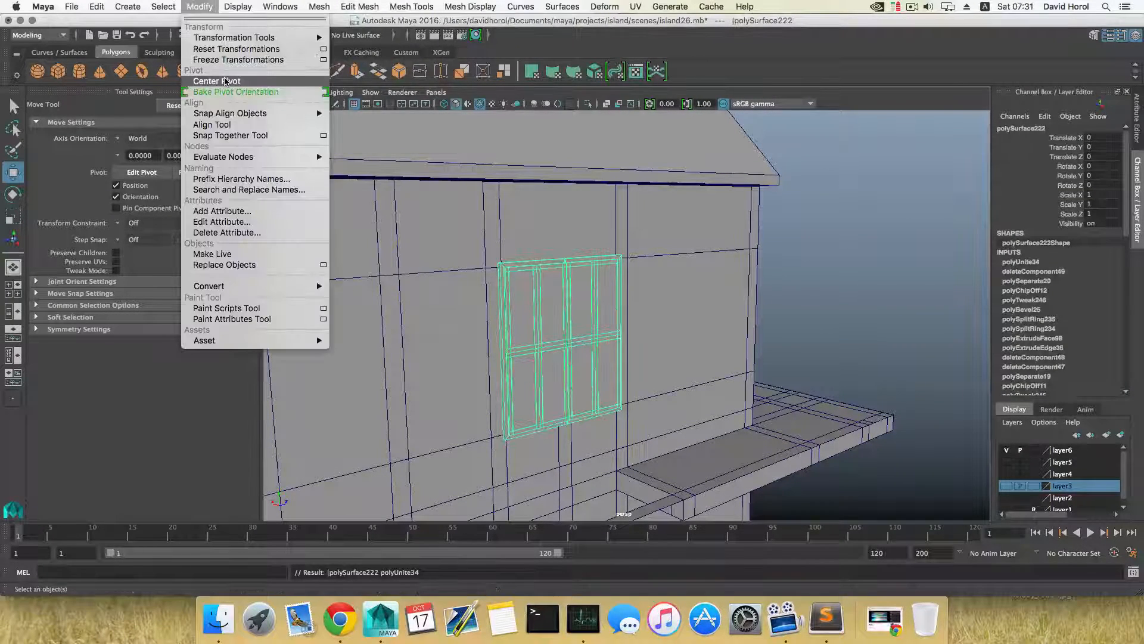
# Move the window along X to a Translate X of about -2.641 and place its pivot on the lower back corner.
pyautogui.moveTo(509, 331); pyautogui.dragTo(522, 331)
pyautogui.keyDown('alt'); pyautogui.moveTo(523, 334); pyautogui.dragTo(608, 385); pyautogui.keyUp('alt')
pyautogui.keyDown('alt'); pyautogui.moveTo(608, 387); pyautogui.dragTo(632, 433, button='right'); pyautogui.keyUp('alt')
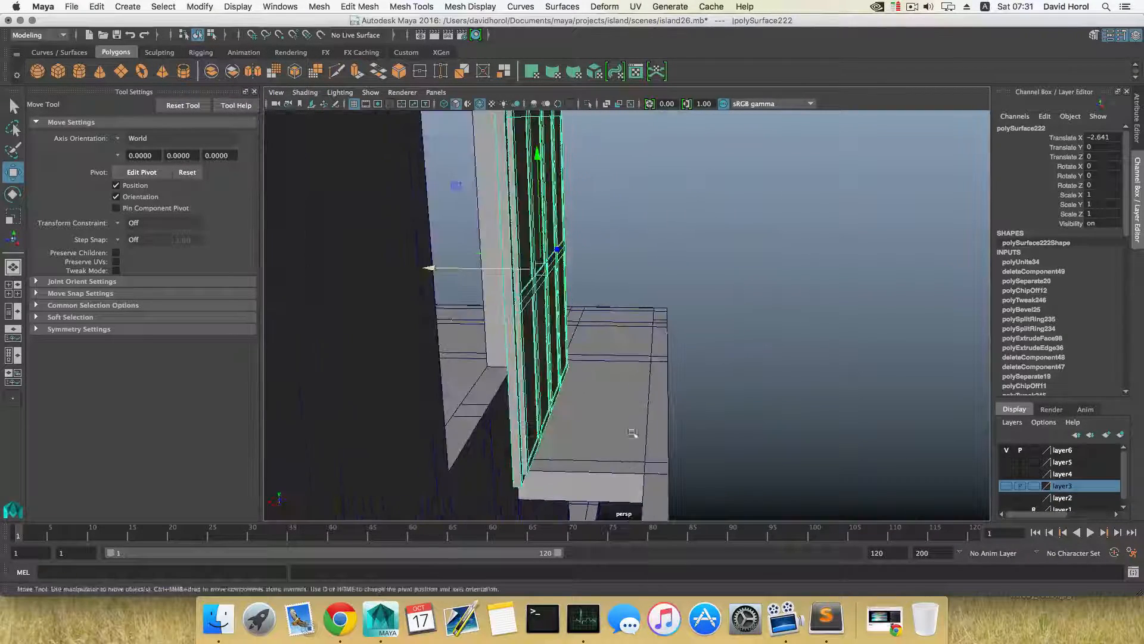
pyautogui.keyDown('alt'); pyautogui.moveTo(632, 433); pyautogui.dragTo(645, 321, button='middle'); pyautogui.keyUp('alt')
pyautogui.keyDown('alt'); pyautogui.moveTo(631, 321); pyautogui.dragTo(659, 320); pyautogui.keyUp('alt')
pyautogui.scroll(-5, 695, 355)
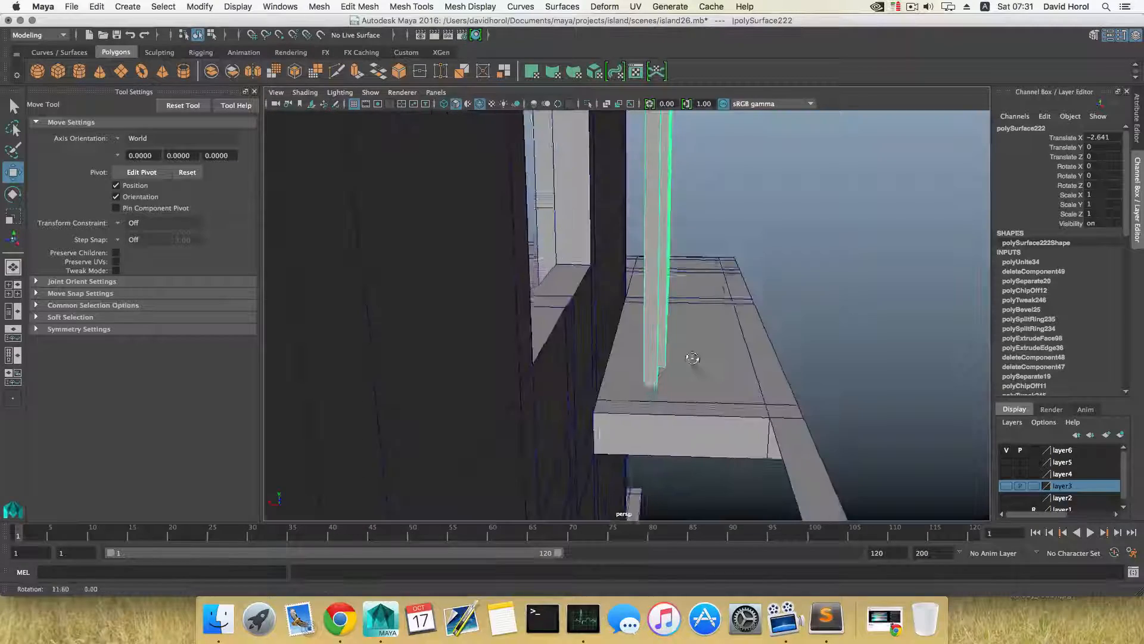
pyautogui.keyDown('alt'); pyautogui.moveTo(694, 360); pyautogui.dragTo(650, 361); pyautogui.keyUp('alt')
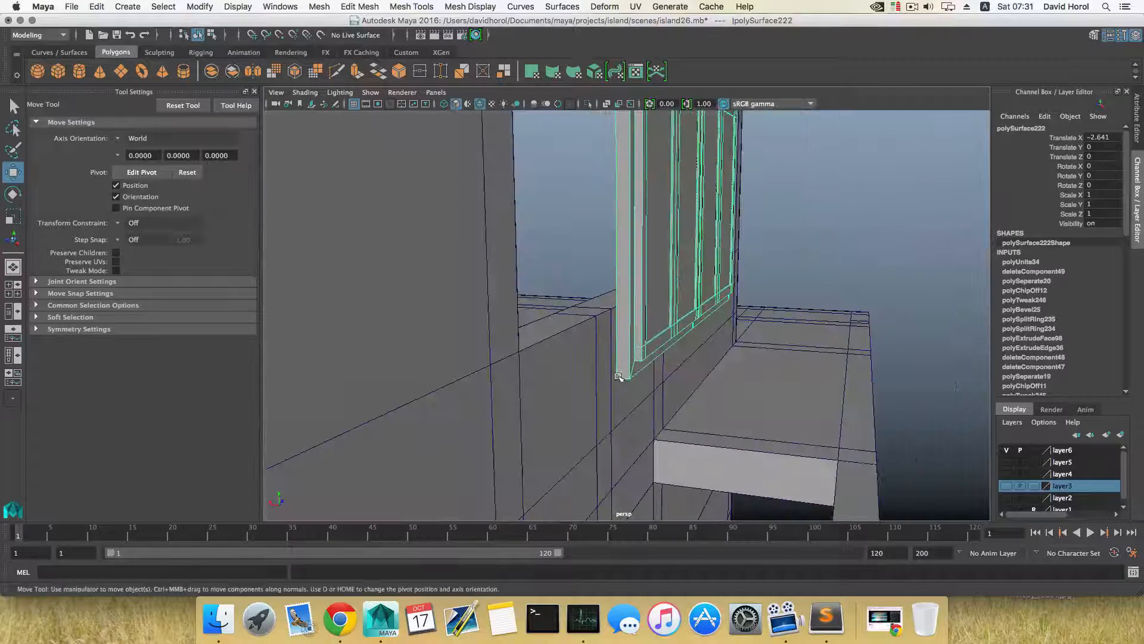
pyautogui.press('d')
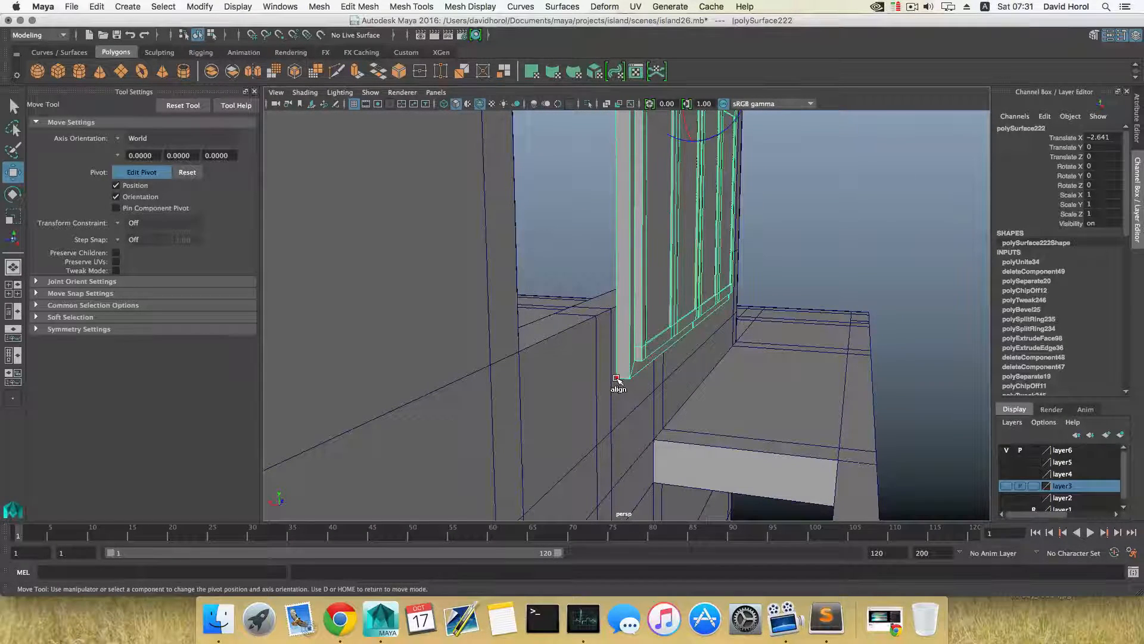
pyautogui.press('d')
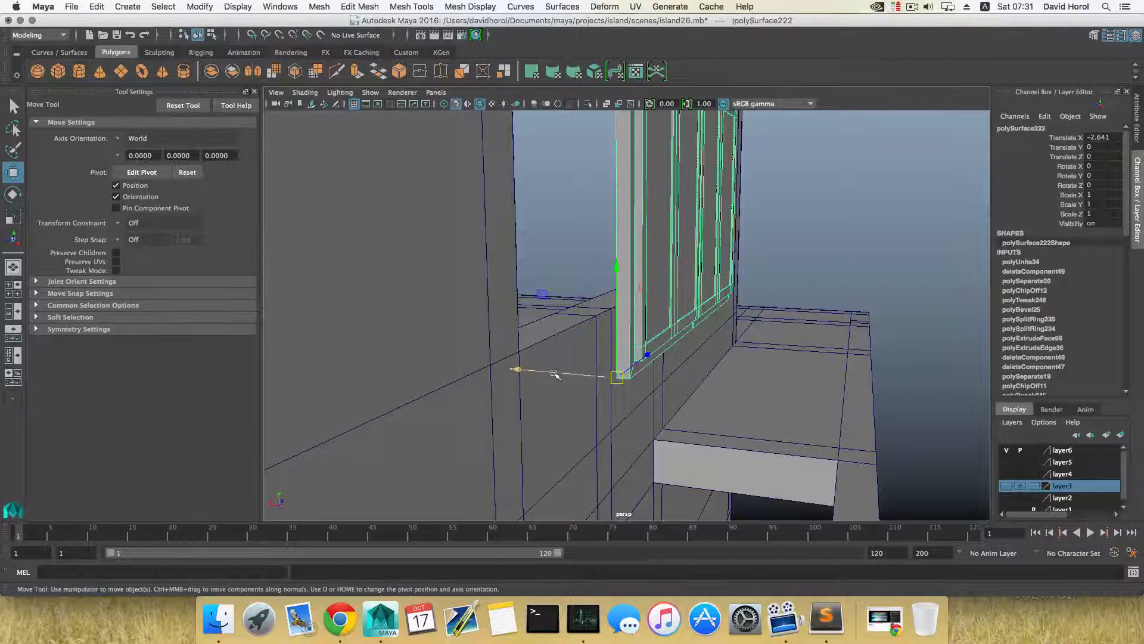
# Move the window along X to a Translate X of about -0.299 and place its pivot on the lower back corner inside the opening.
pyautogui.moveTo(554, 373); pyautogui.dragTo(469, 345)
pyautogui.keyDown('alt'); pyautogui.moveTo(468, 345); pyautogui.dragTo(588, 406, button='right'); pyautogui.keyUp('alt')
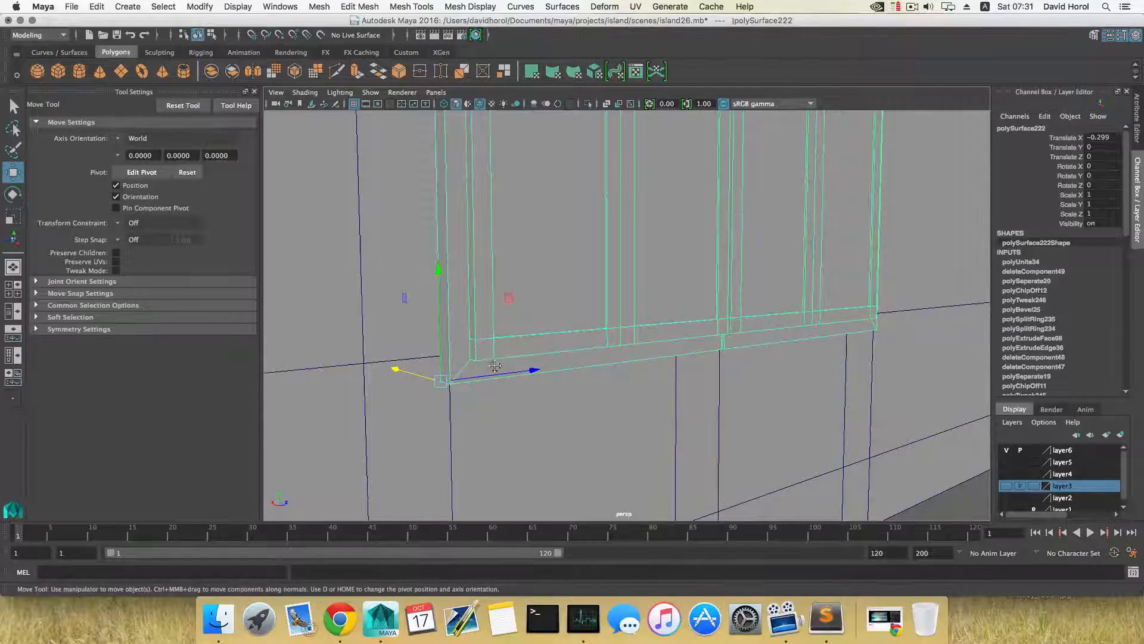
pyautogui.keyDown('alt'); pyautogui.moveTo(495, 366); pyautogui.dragTo(746, 369); pyautogui.keyUp('alt')
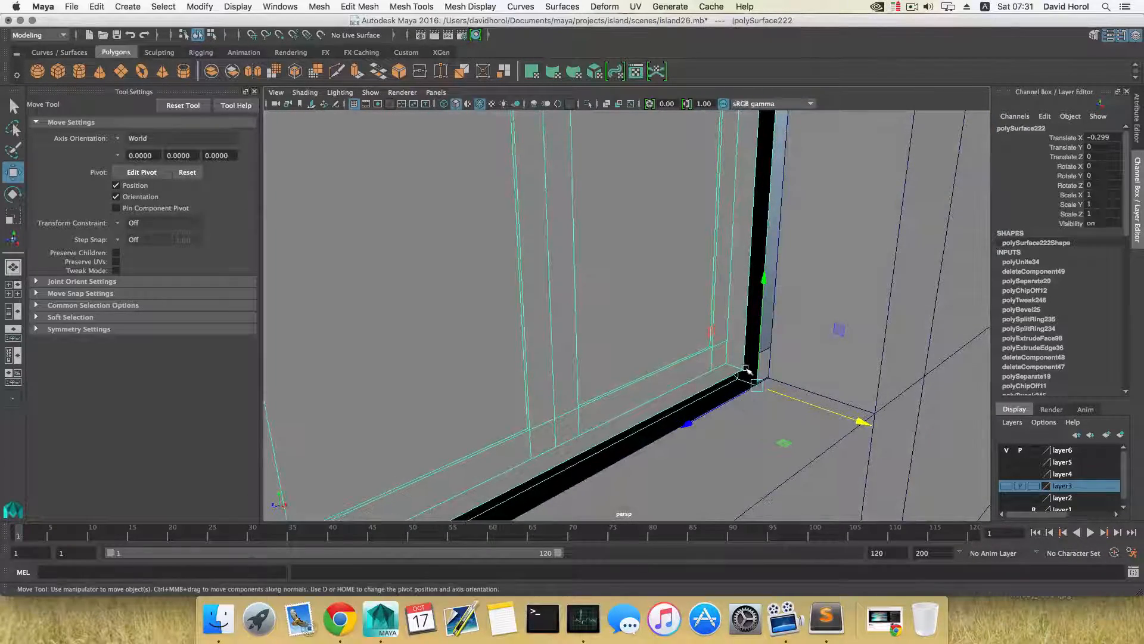
pyautogui.keyDown('alt'); pyautogui.moveTo(750, 372); pyautogui.dragTo(662, 377, button='middle'); pyautogui.keyUp('alt')
pyautogui.keyDown('alt'); pyautogui.moveTo(663, 377); pyautogui.dragTo(698, 401, button='right'); pyautogui.keyUp('alt')
pyautogui.keyDown('alt'); pyautogui.moveTo(698, 401); pyautogui.dragTo(705, 393); pyautogui.keyUp('alt')
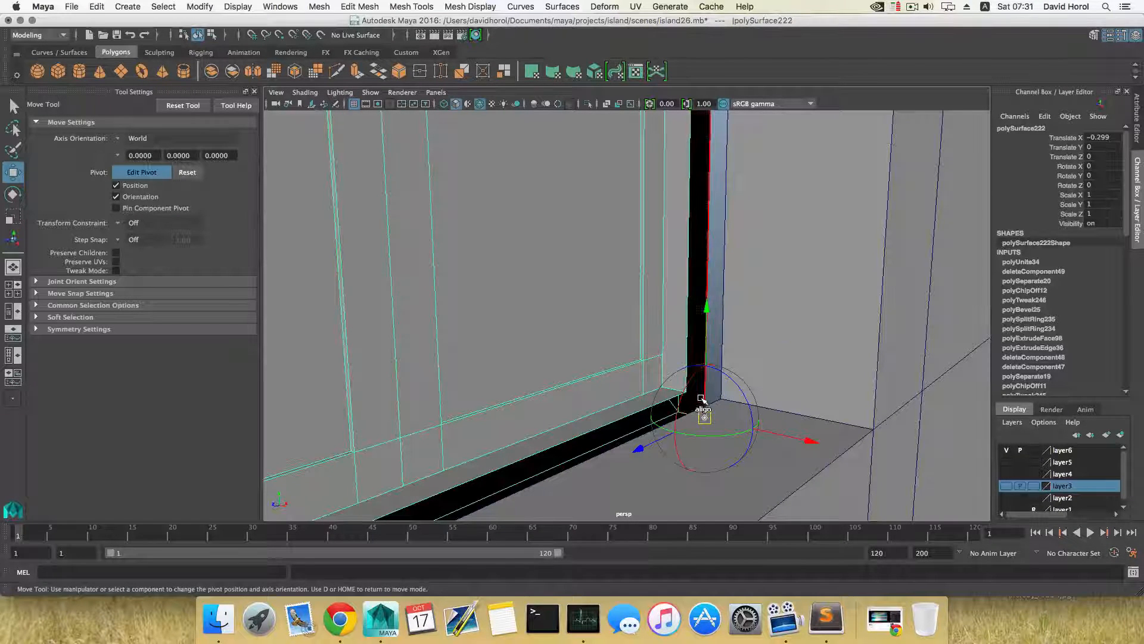
pyautogui.keyDown('alt'); pyautogui.moveTo(702, 398); pyautogui.dragTo(663, 409); pyautogui.keyUp('alt')
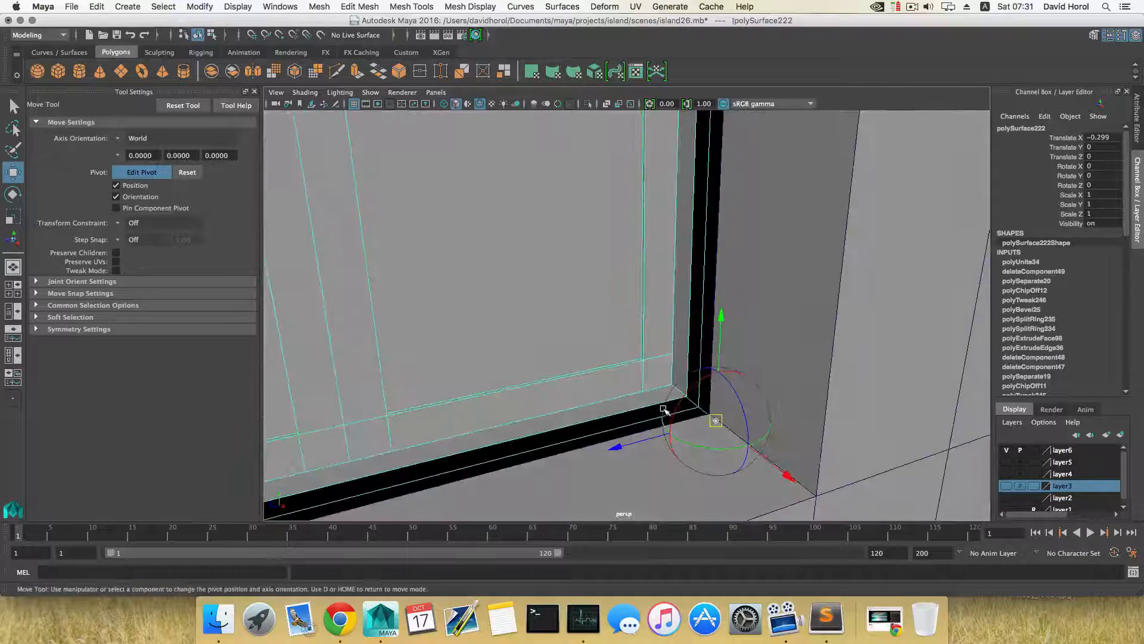
pyautogui.press('d')
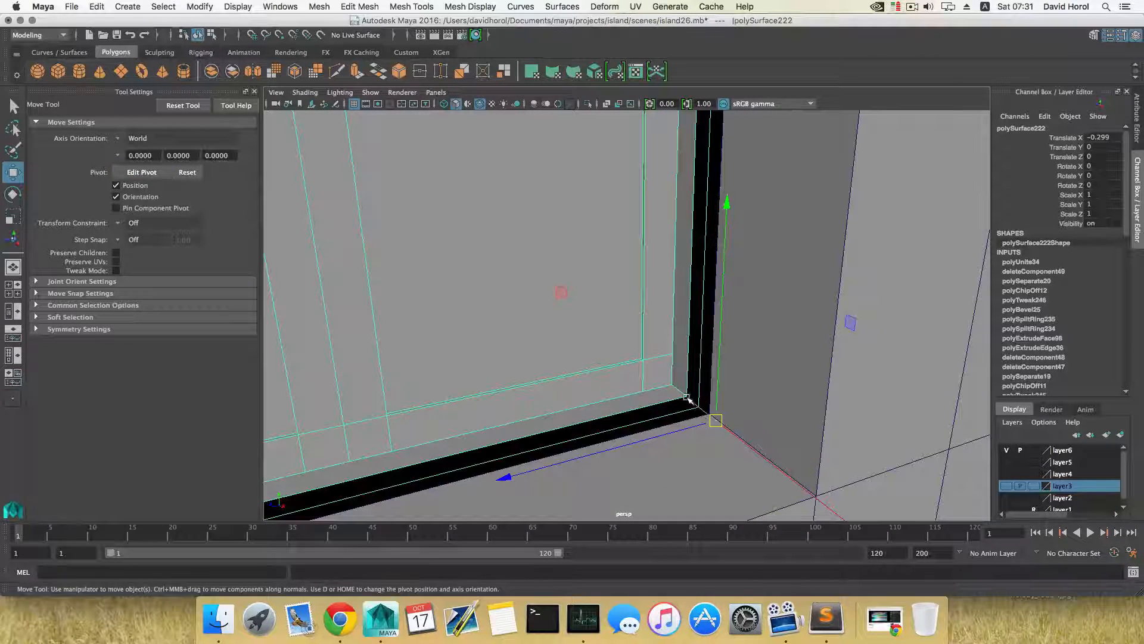
pyautogui.press('d')
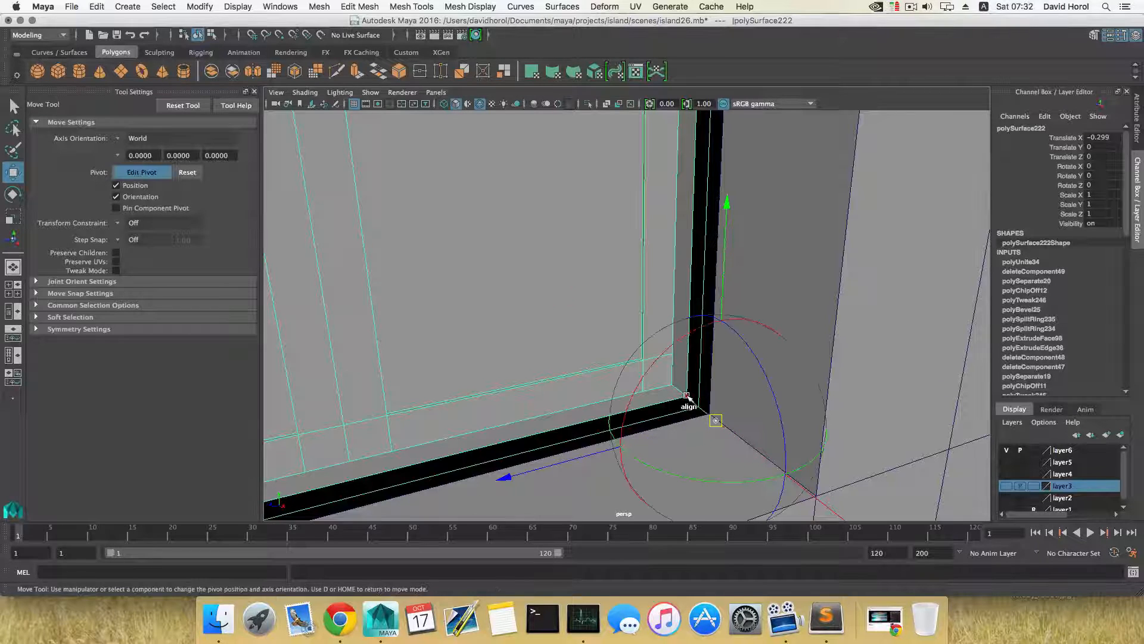
pyautogui.click(687, 397)
# Move the window along X to a Translate X of about 0.096 to line it up with the wall opening.
pyautogui.keyDown('alt'); pyautogui.moveTo(647, 398); pyautogui.dragTo(710, 390); pyautogui.keyUp('alt')
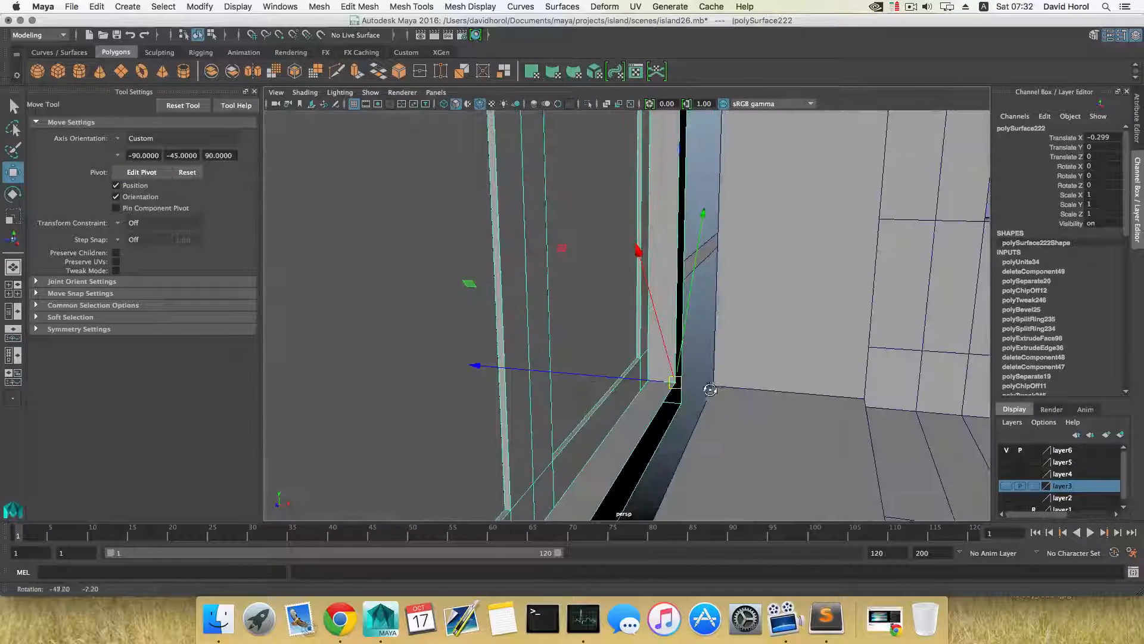
pyautogui.moveTo(593, 376); pyautogui.dragTo(608, 377)
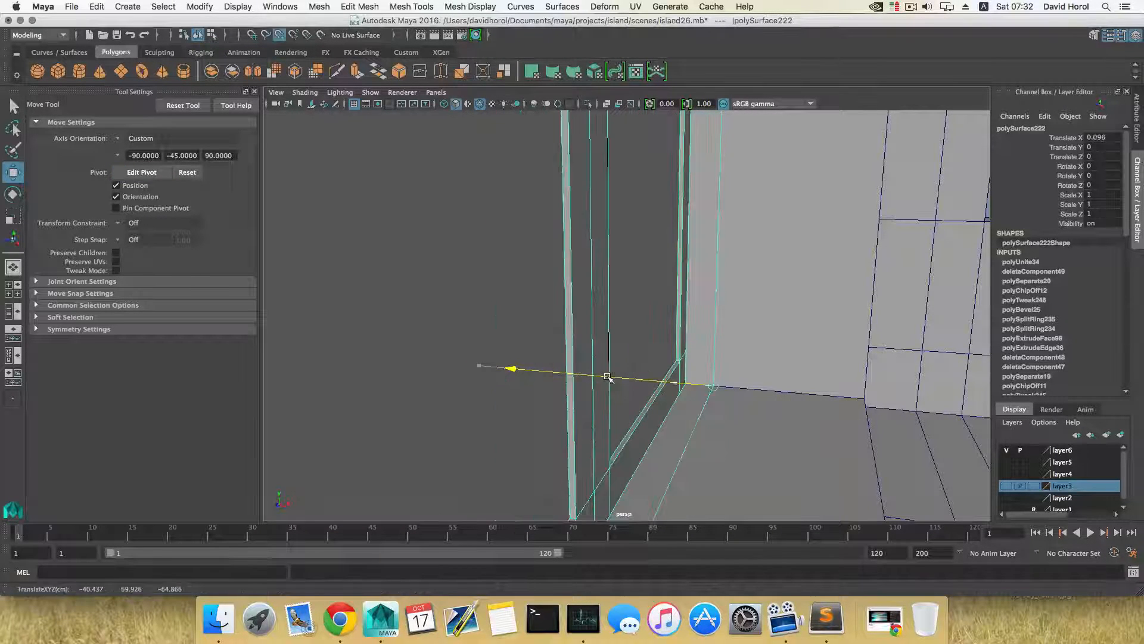
pyautogui.keyDown('alt'); pyautogui.moveTo(681, 383); pyautogui.dragTo(715, 369); pyautogui.keyUp('alt')
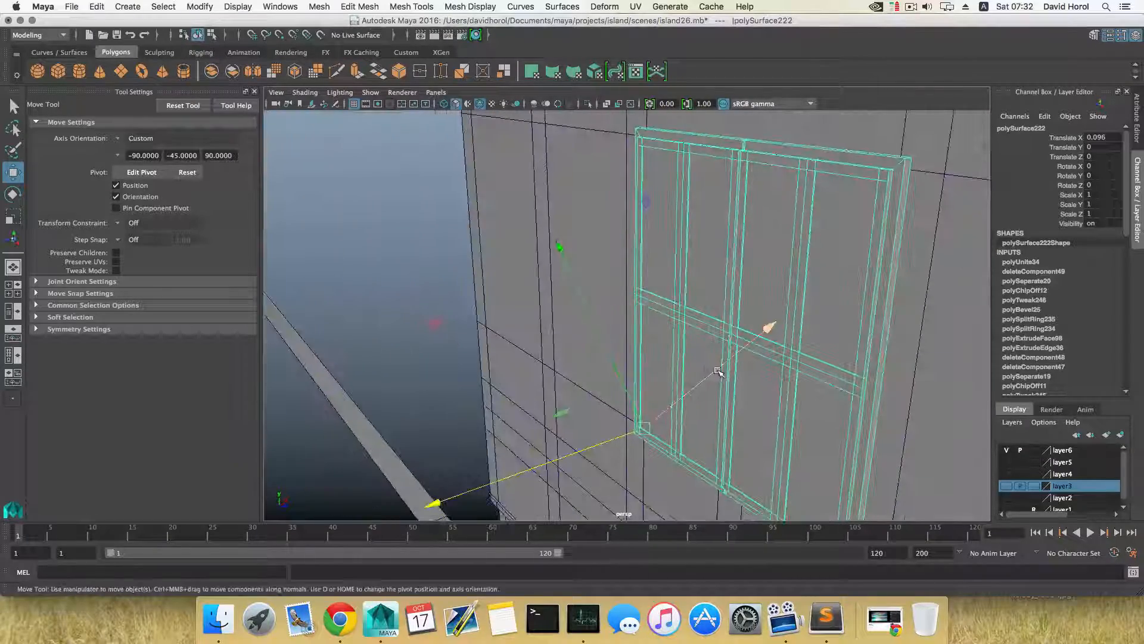
pyautogui.press('F8')
pyautogui.press('F8')
# Separate the fitted window object back into its individual pieces.
pyautogui.scroll(-5, 720, 370)
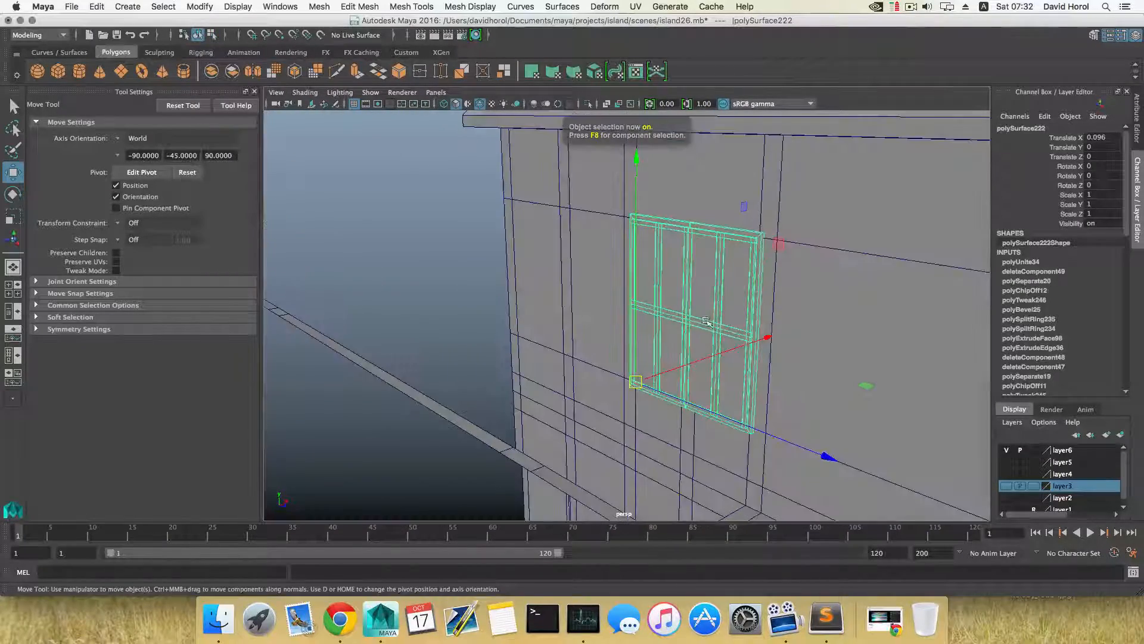
pyautogui.keyDown('alt'); pyautogui.moveTo(648, 369); pyautogui.dragTo(687, 370); pyautogui.keyUp('alt')
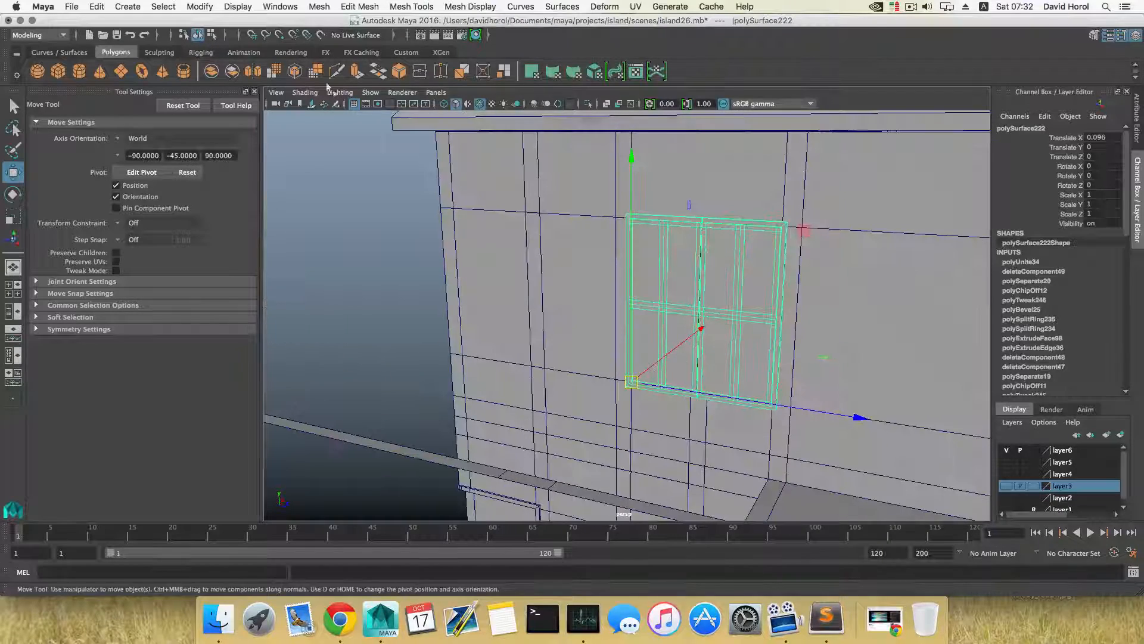
pyautogui.click(318, 7)
pyautogui.click(332, 60)
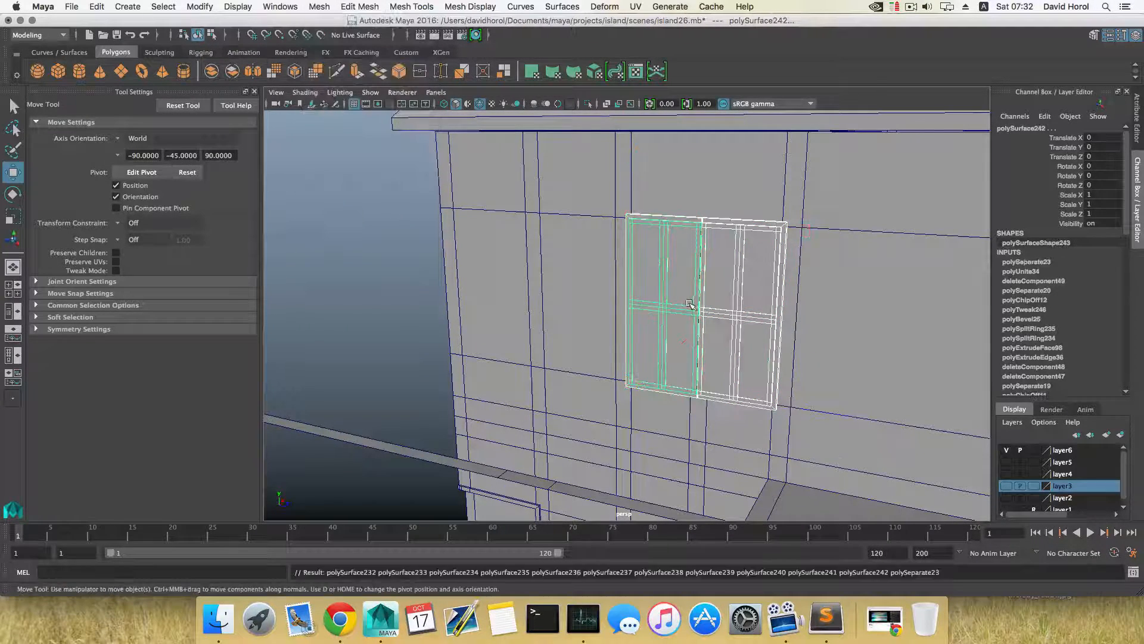
# Select all pieces of the sash nearer the house corner and combine them into one object.
pyautogui.keyDown('alt'); pyautogui.moveTo(677, 322); pyautogui.dragTo(651, 289); pyautogui.keyUp('alt')
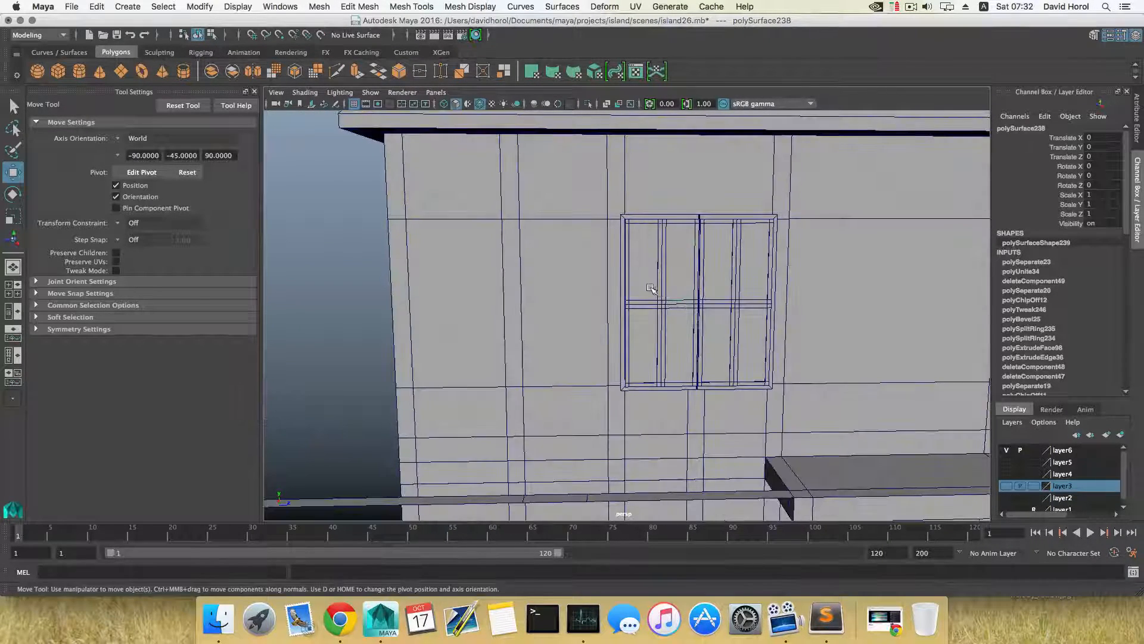
pyautogui.click(674, 329)
pyautogui.keyDown('ctrl'); pyautogui.moveTo(552, 266); pyautogui.dragTo(834, 303); pyautogui.keyUp('ctrl')
pyautogui.keyDown('alt'); pyautogui.moveTo(598, 311); pyautogui.dragTo(668, 350, button='right'); pyautogui.keyUp('alt')
pyautogui.keyDown('alt'); pyautogui.moveTo(515, 272); pyautogui.dragTo(584, 279, button='middle'); pyautogui.keyUp('alt')
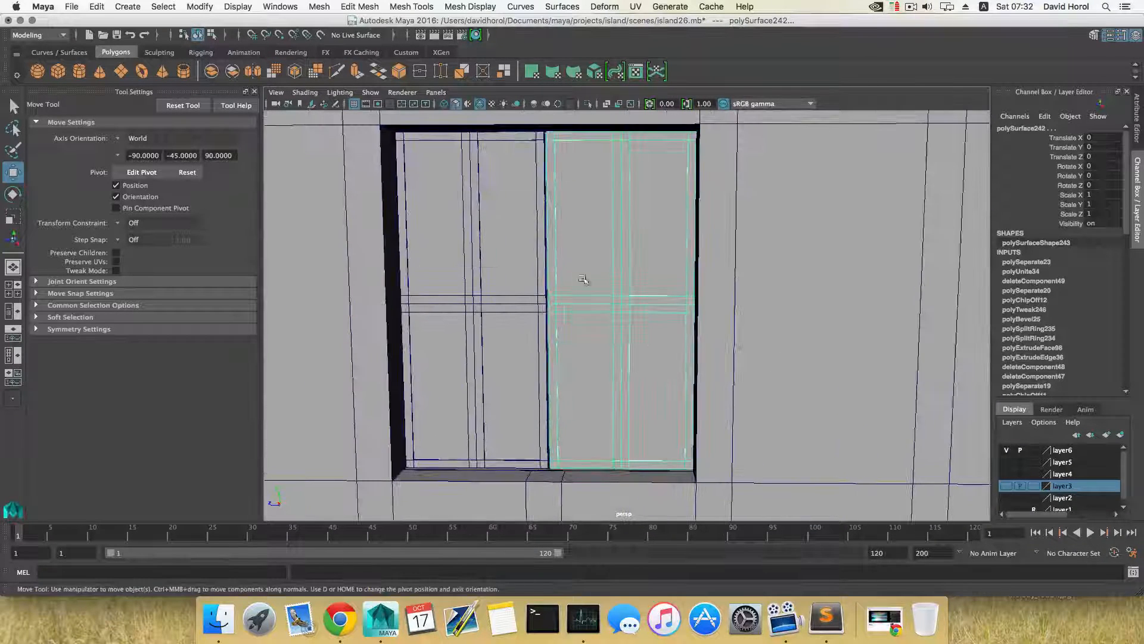
pyautogui.keyDown('alt'); pyautogui.moveTo(750, 325); pyautogui.dragTo(528, 206); pyautogui.keyUp('alt')
pyautogui.click(326, 7)
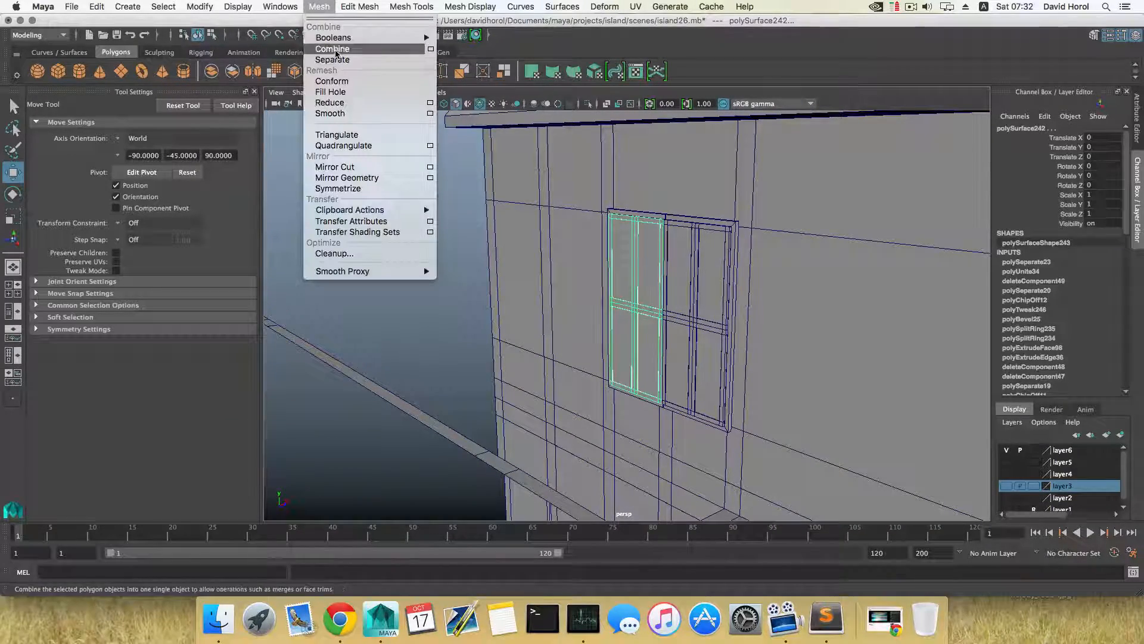
pyautogui.click(325, 41)
# Place the combined sash's pivot on its hinge-side edge at the height of the middle crossbar.
pyautogui.keyDown('alt'); pyautogui.moveTo(649, 256); pyautogui.dragTo(334, 292); pyautogui.keyUp('alt')
pyautogui.scroll(5, 638, 322)
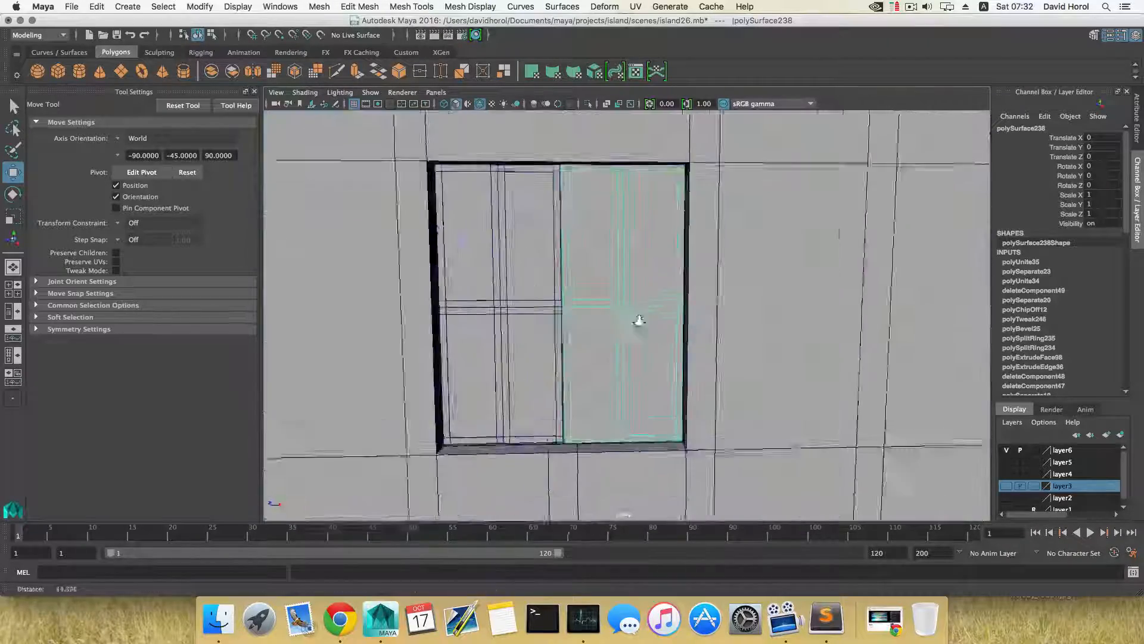
pyautogui.moveTo(639, 322)
pyautogui.keyDown('alt'); pyautogui.mouseDown()
pyautogui.moveTo(751, 332)
pyautogui.moveTo(773, 307)
pyautogui.moveTo(685, 288)
pyautogui.moveTo(738, 320)
pyautogui.moveTo(655, 317)
pyautogui.mouseUp(); pyautogui.keyUp('alt')
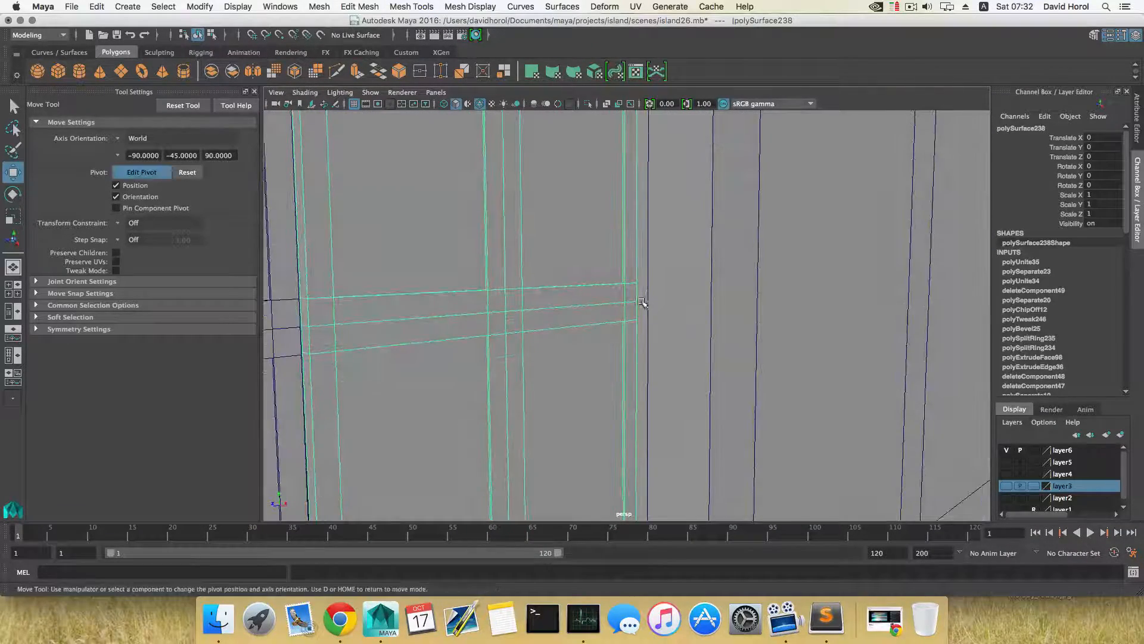
pyautogui.click(636, 301)
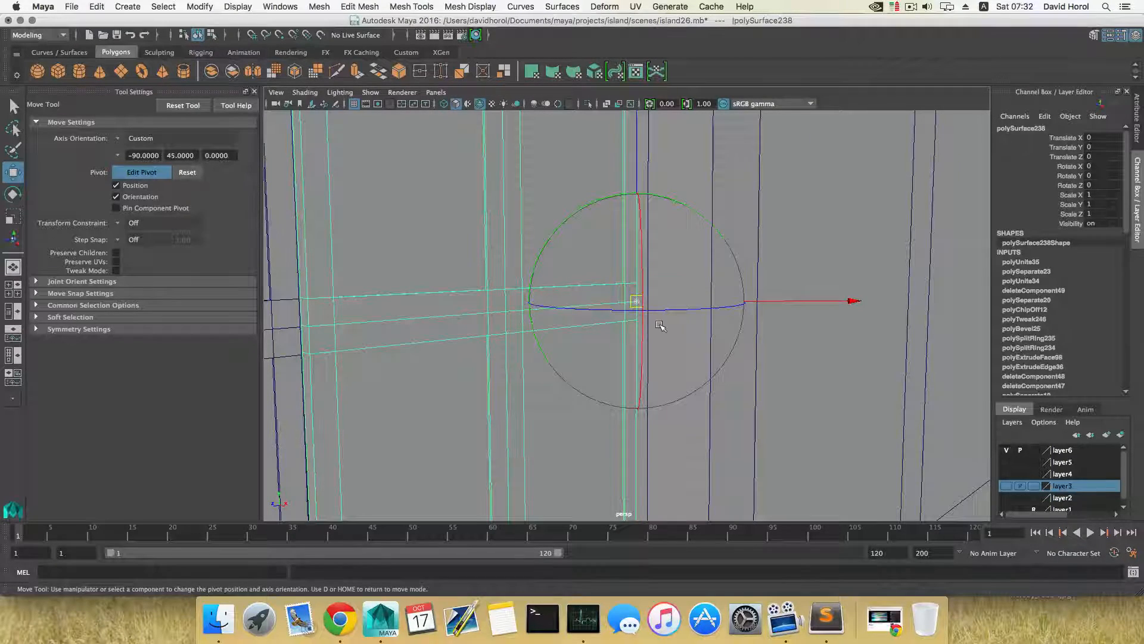
pyautogui.press('d')
# Try to swing the combined sash open by rotating it about its vertical hinge axis.
pyautogui.scroll(-4, 659, 324)
pyautogui.scroll(-4, 659, 324)
pyautogui.moveTo(659, 323)
pyautogui.keyDown('alt'); pyautogui.mouseDown()
pyautogui.moveTo(829, 306)
pyautogui.moveTo(651, 332)
pyautogui.mouseUp(); pyautogui.keyUp('alt')
pyautogui.press('e')
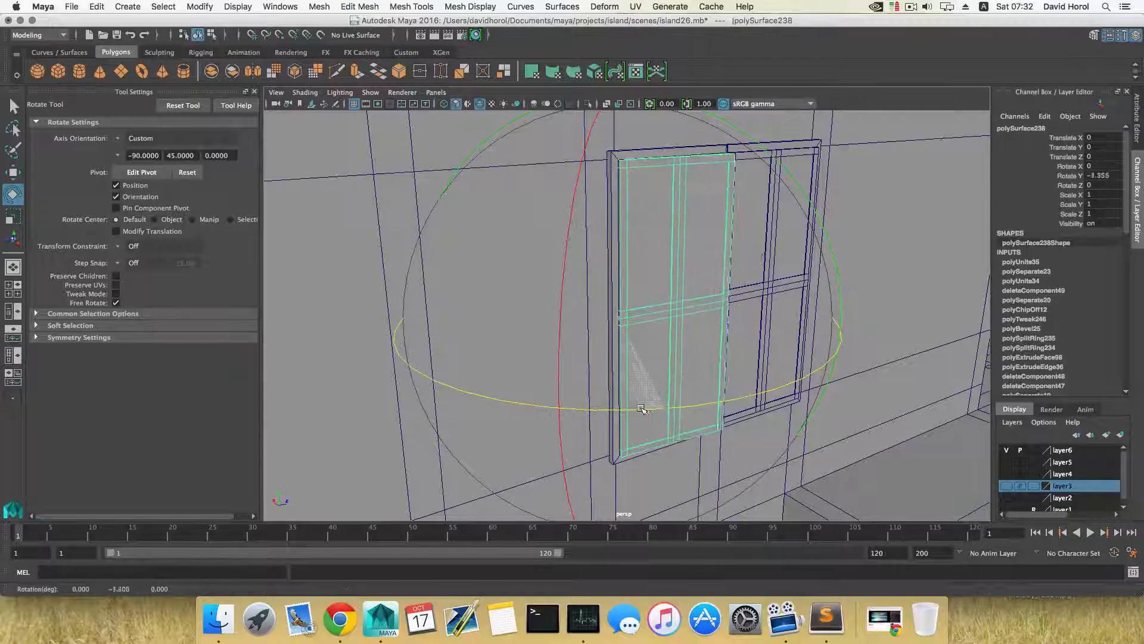
pyautogui.moveTo(455, 390); pyautogui.dragTo(638, 410)
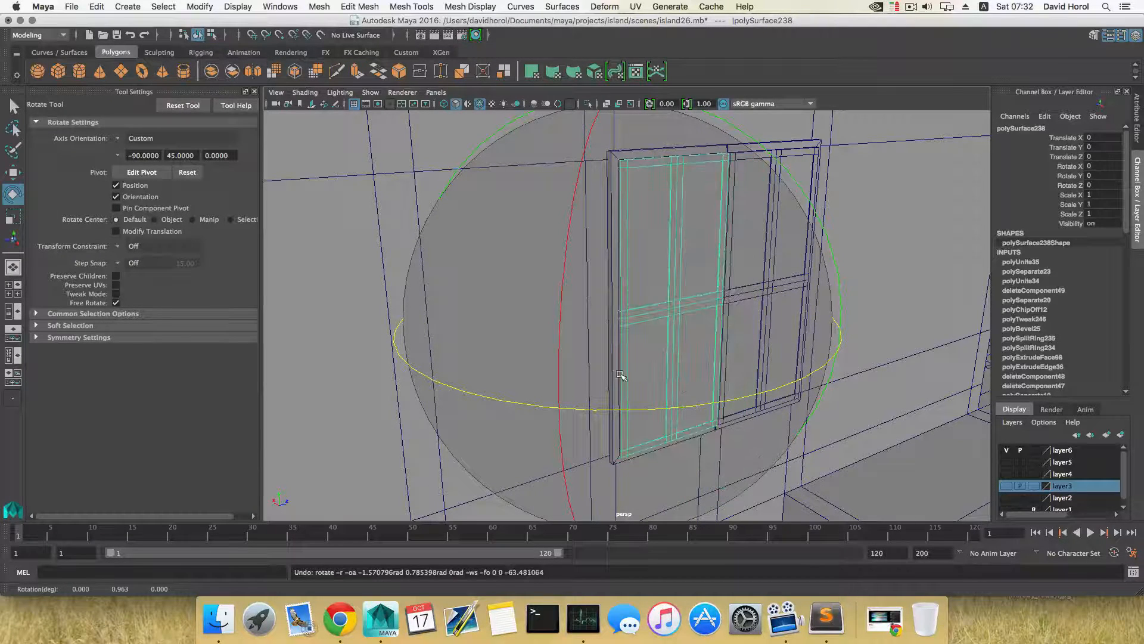
# Examine how the combined sash's hinge edge meets the outer frame and the pivot from several angles.
pyautogui.press('w')
pyautogui.keyDown('alt'); pyautogui.moveTo(616, 351); pyautogui.dragTo(584, 383); pyautogui.keyUp('alt')
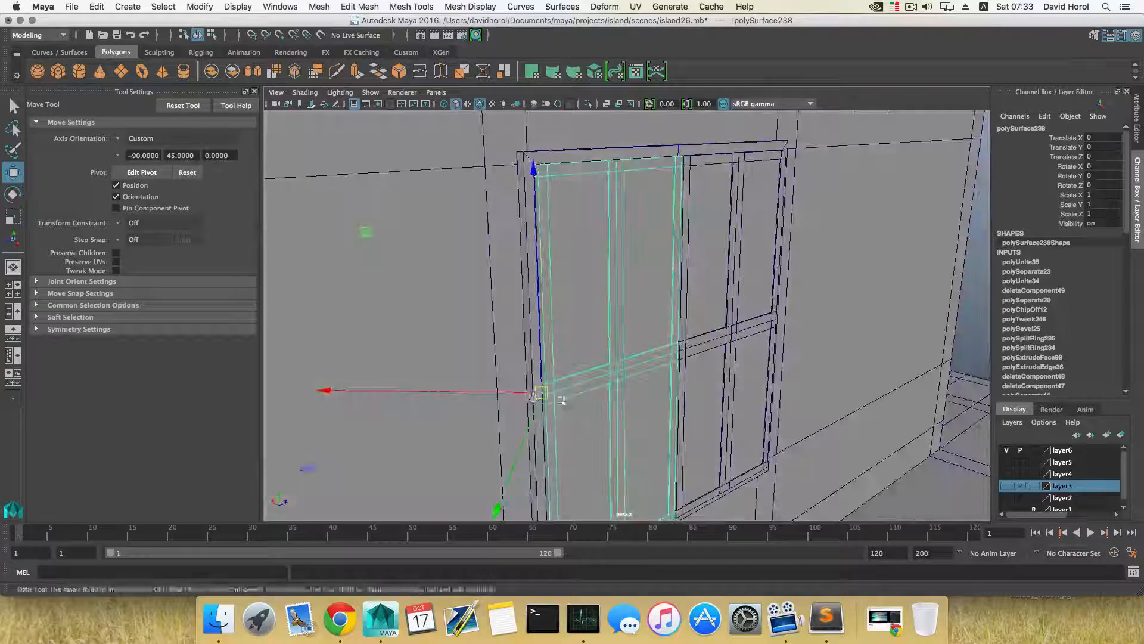
pyautogui.keyDown('alt'); pyautogui.moveTo(561, 401); pyautogui.dragTo(580, 417, button='right'); pyautogui.keyUp('alt')
pyautogui.keyDown('alt'); pyautogui.moveTo(554, 417); pyautogui.dragTo(577, 370, button='middle'); pyautogui.keyUp('alt')
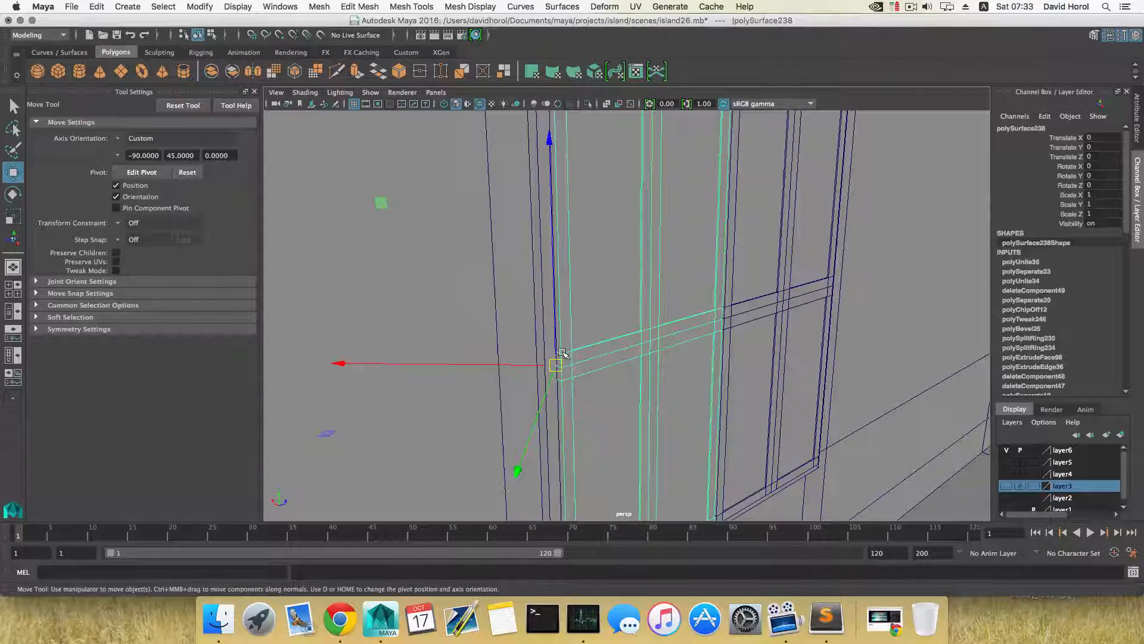
pyautogui.press('e')
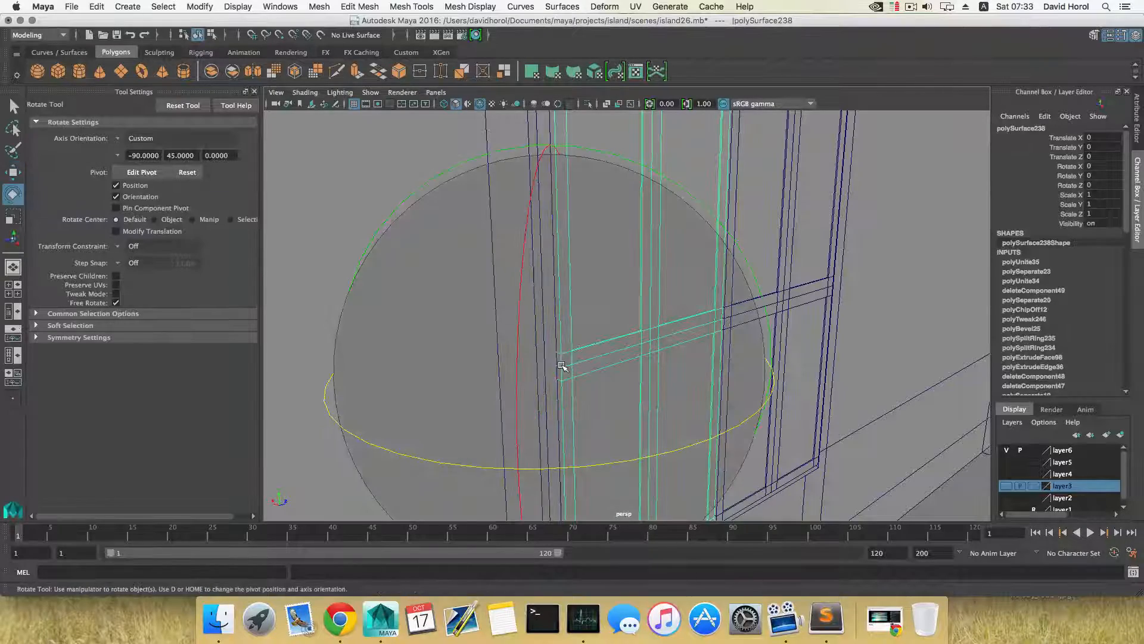
pyautogui.press('w')
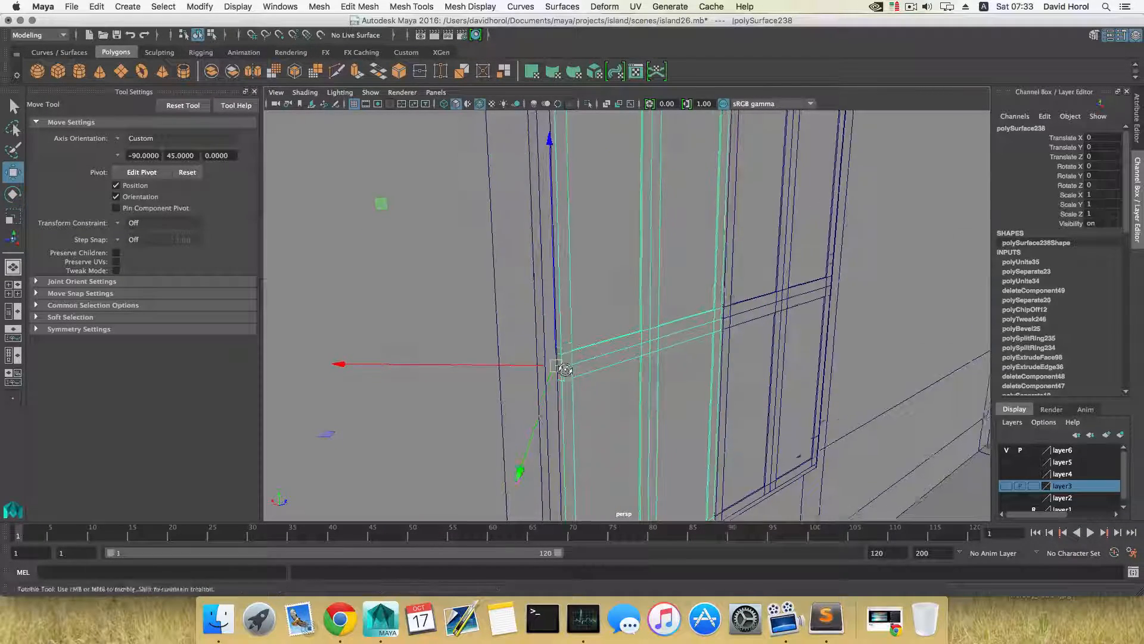
pyautogui.keyDown('alt'); pyautogui.moveTo(565, 370); pyautogui.dragTo(534, 340); pyautogui.keyUp('alt')
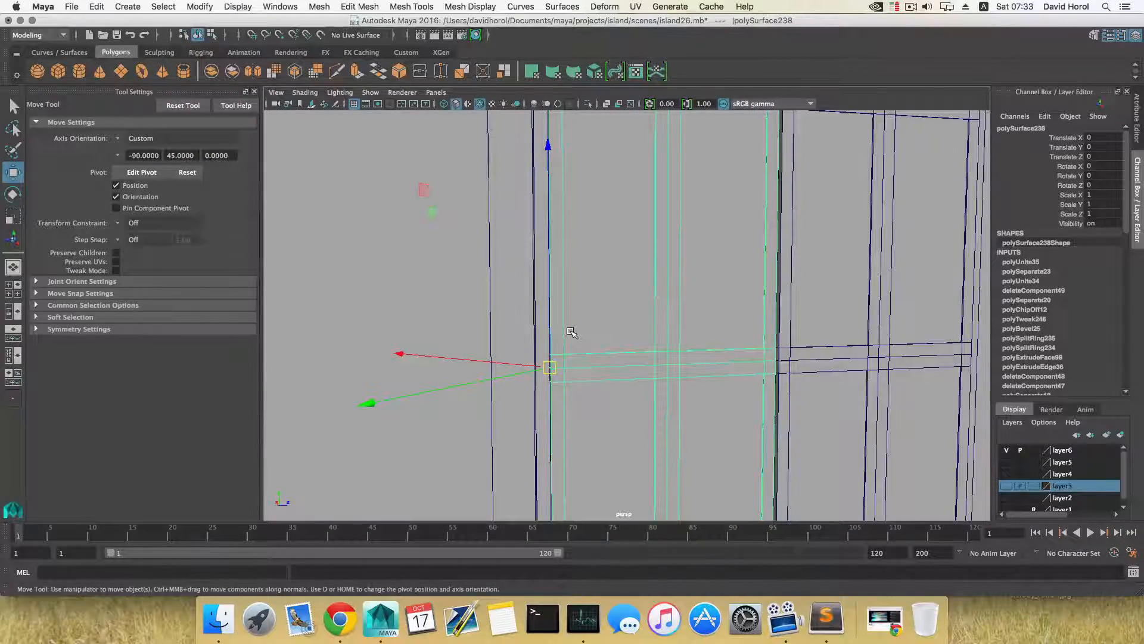
pyautogui.keyDown('alt'); pyautogui.moveTo(569, 358); pyautogui.dragTo(629, 340); pyautogui.keyUp('alt')
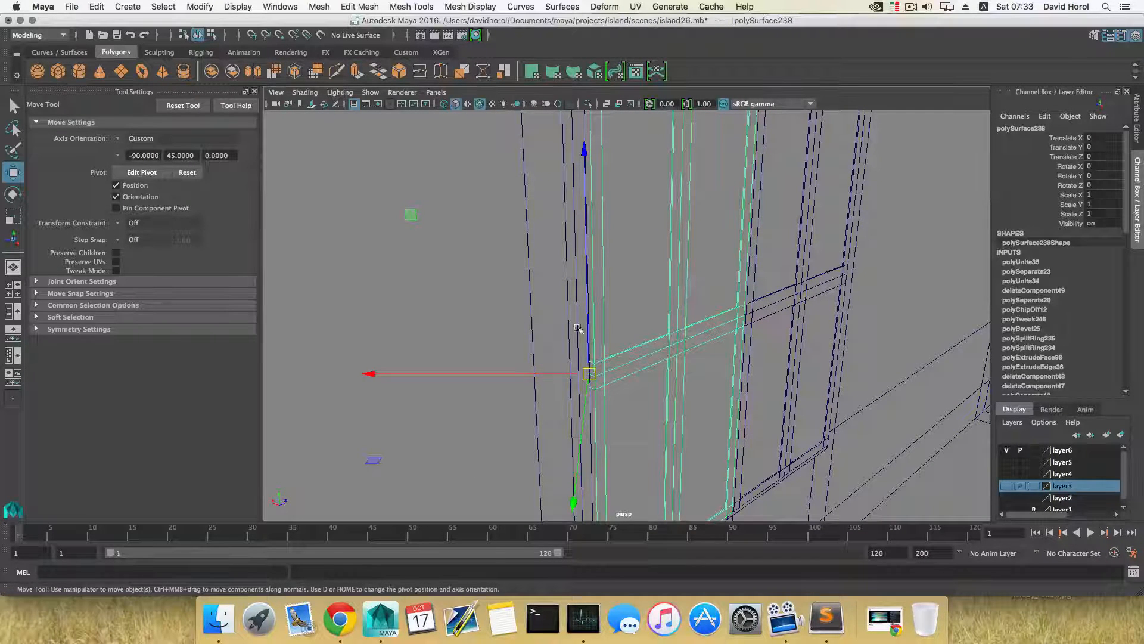
# Add the second sash's frame to the selection, center the pivots and move both along X to a Translate X of about 0.142.
pyautogui.keyDown('shift'); pyautogui.click(763, 316); pyautogui.keyUp('shift')
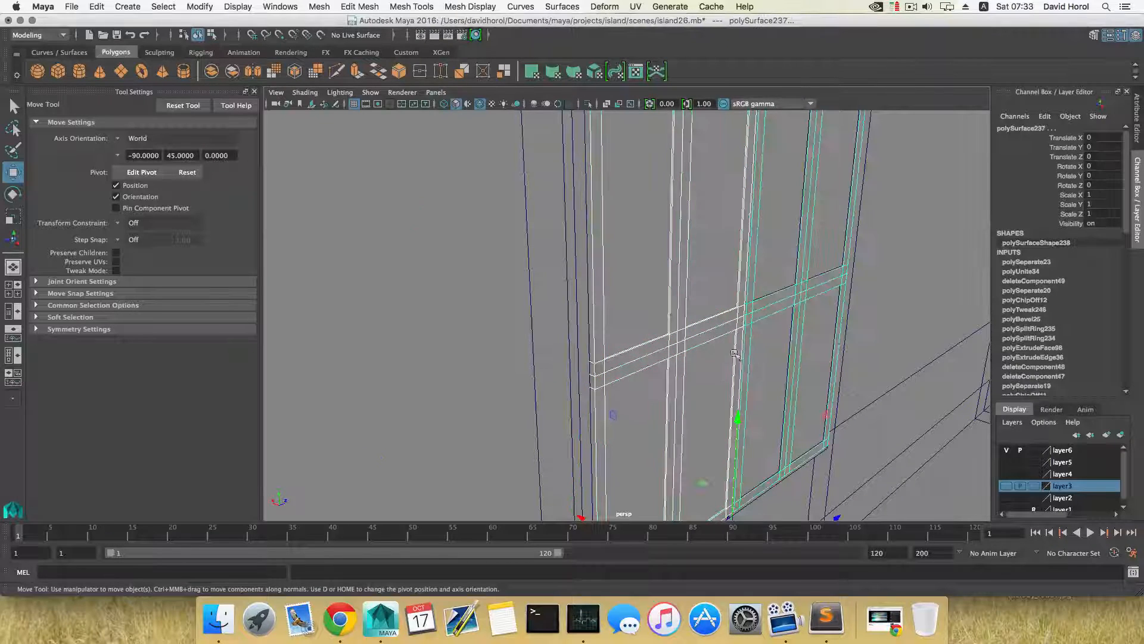
pyautogui.press('f')
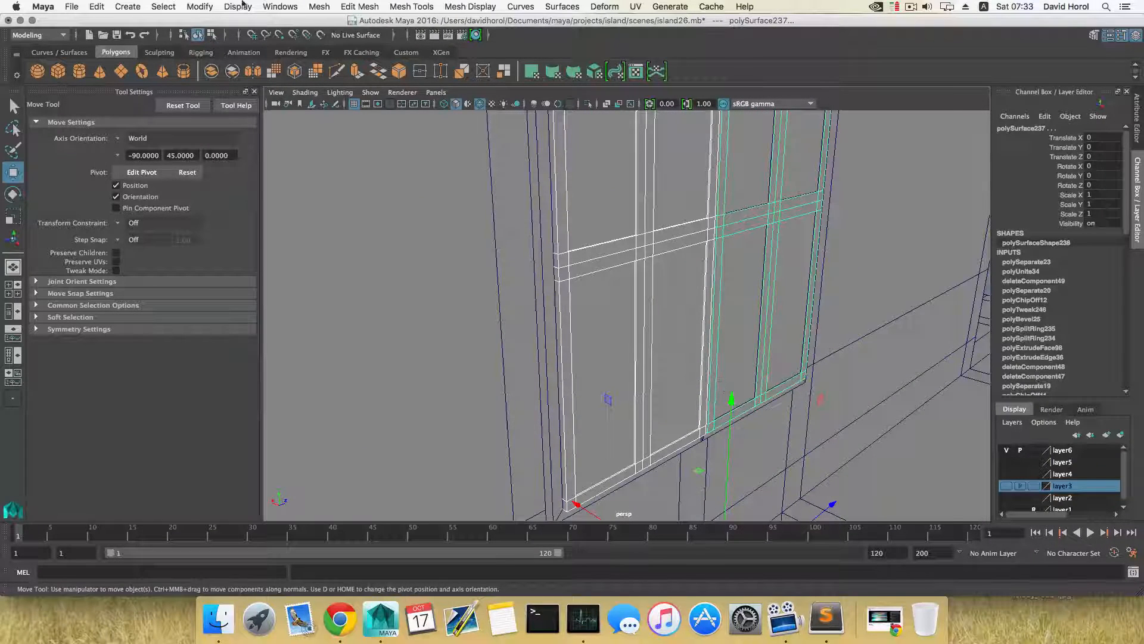
pyautogui.click(200, 6)
pyautogui.click(220, 84)
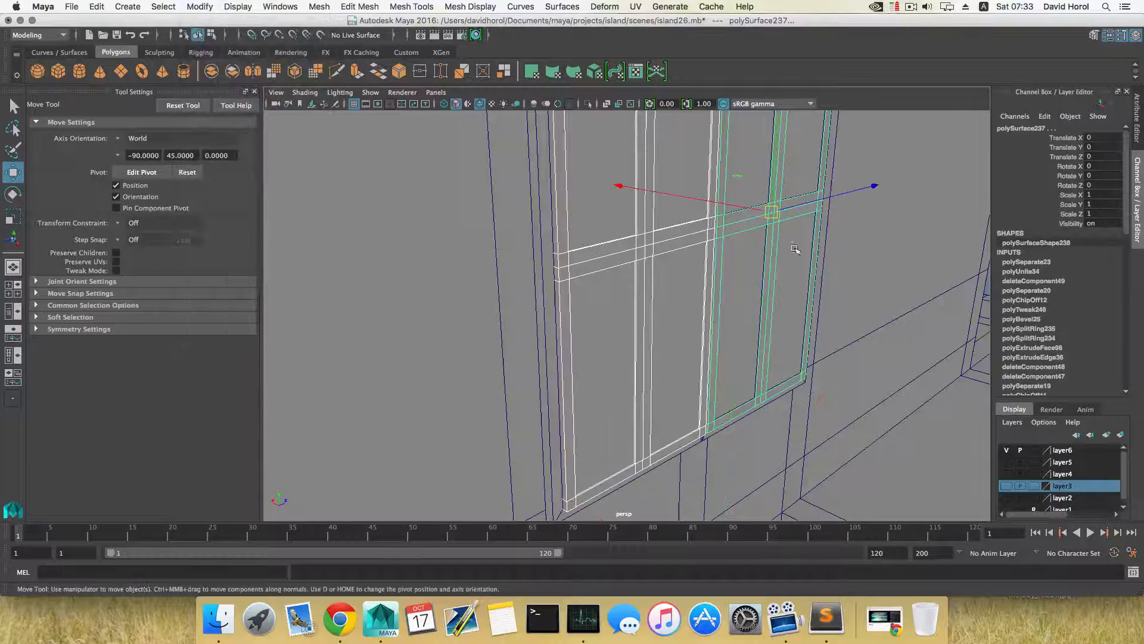
pyautogui.moveTo(728, 203); pyautogui.dragTo(726, 202)
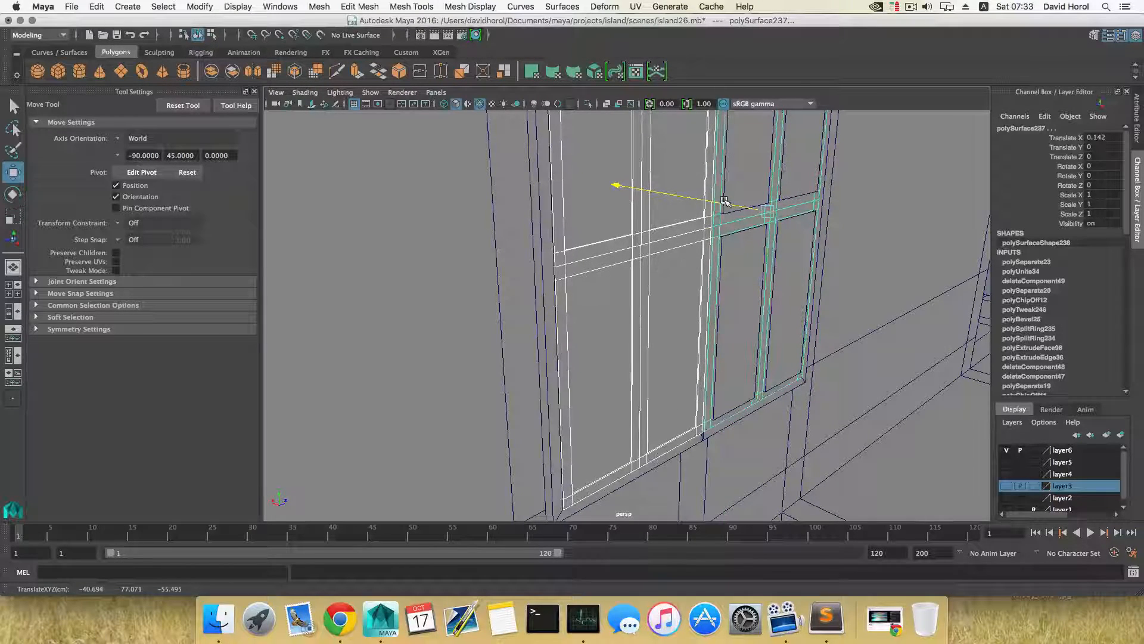
# Place the pivot on the sash's lower hinge-side corner and move both sashes along world X to a Translate X of about 0.184.
pyautogui.keyDown('alt'); pyautogui.moveTo(696, 360); pyautogui.dragTo(711, 278, button='middle'); pyautogui.keyUp('alt')
pyautogui.press('d')
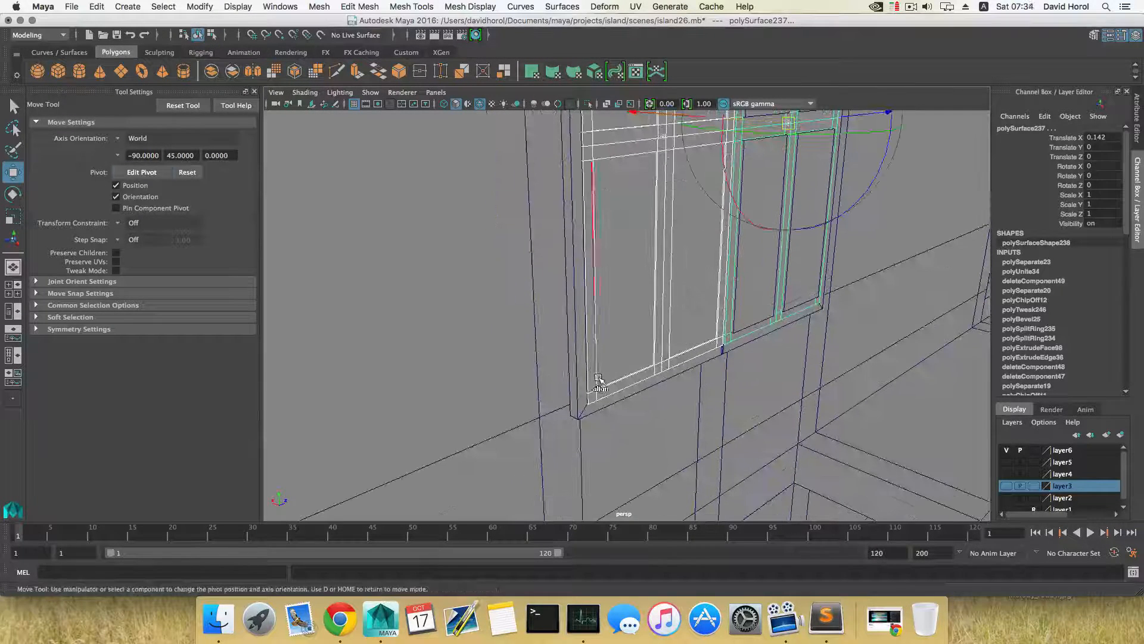
pyautogui.click(588, 405)
pyautogui.press('d')
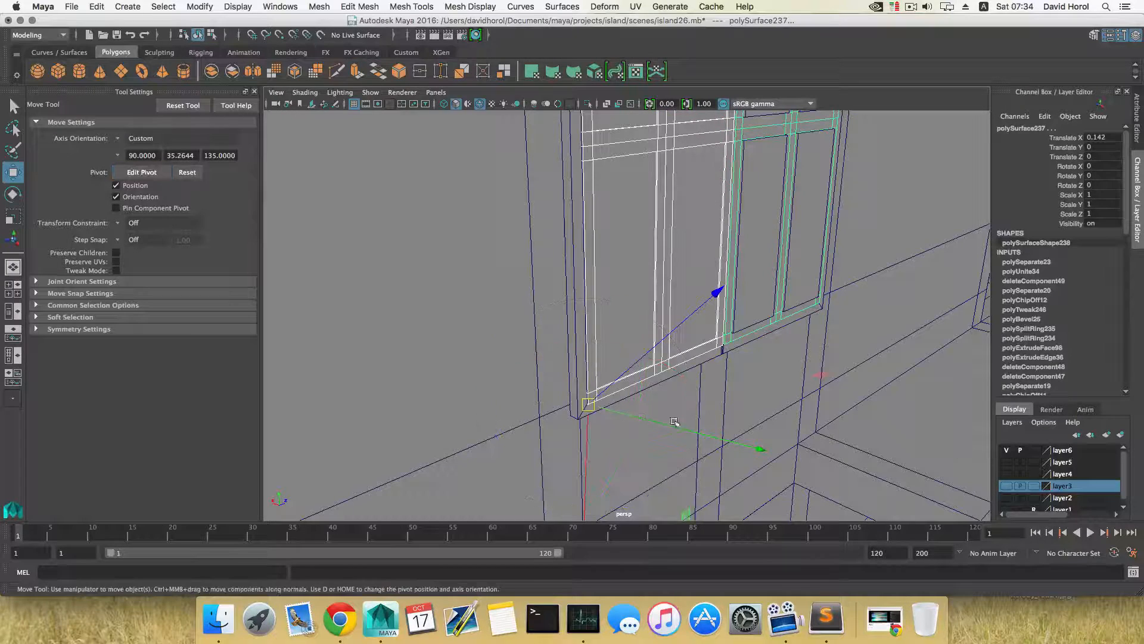
pyautogui.click(182, 105)
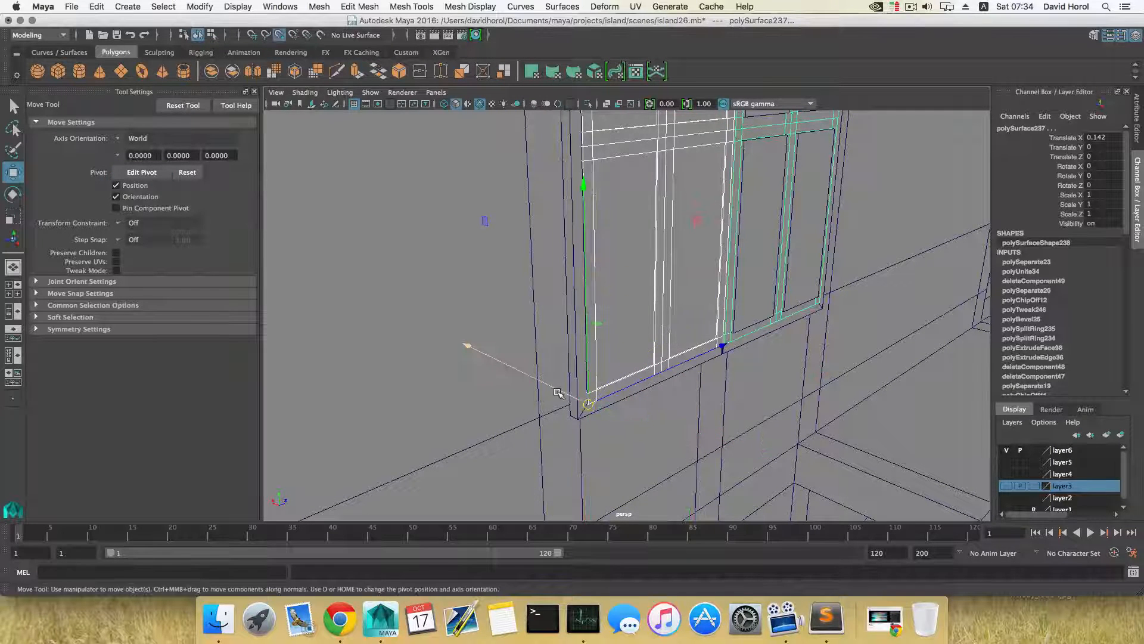
pyautogui.moveTo(558, 391); pyautogui.dragTo(587, 407)
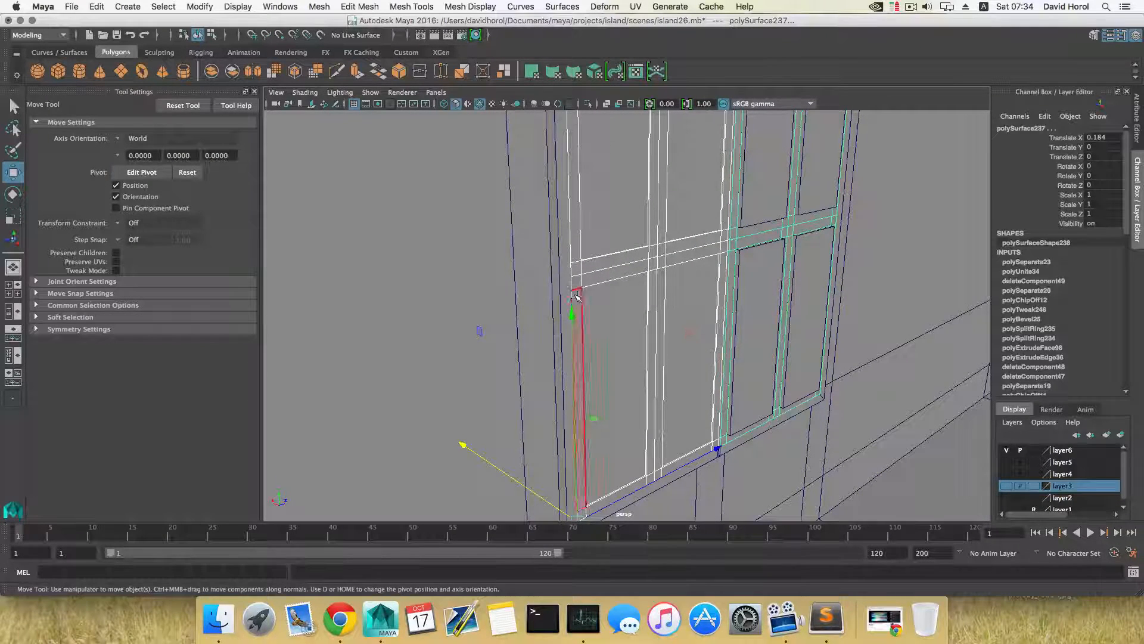
# Select only the hinge-side sash and place its pivot on its outer hinge edge at the height of the middle rail.
pyautogui.press('d')
pyautogui.press('F8')
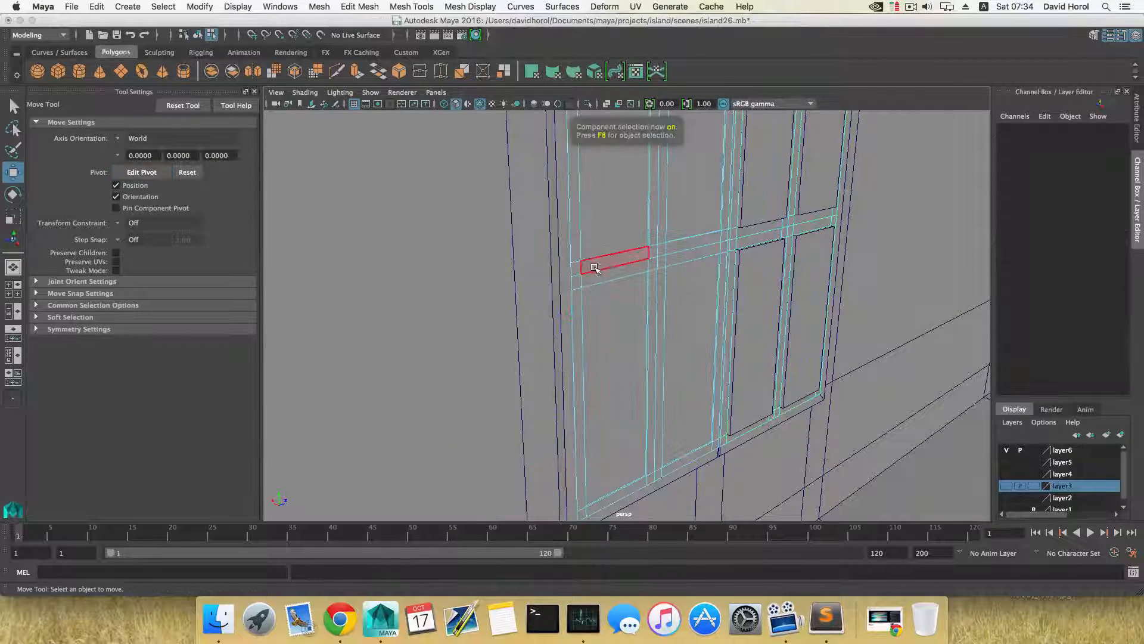
pyautogui.press('F8')
pyautogui.click(589, 287)
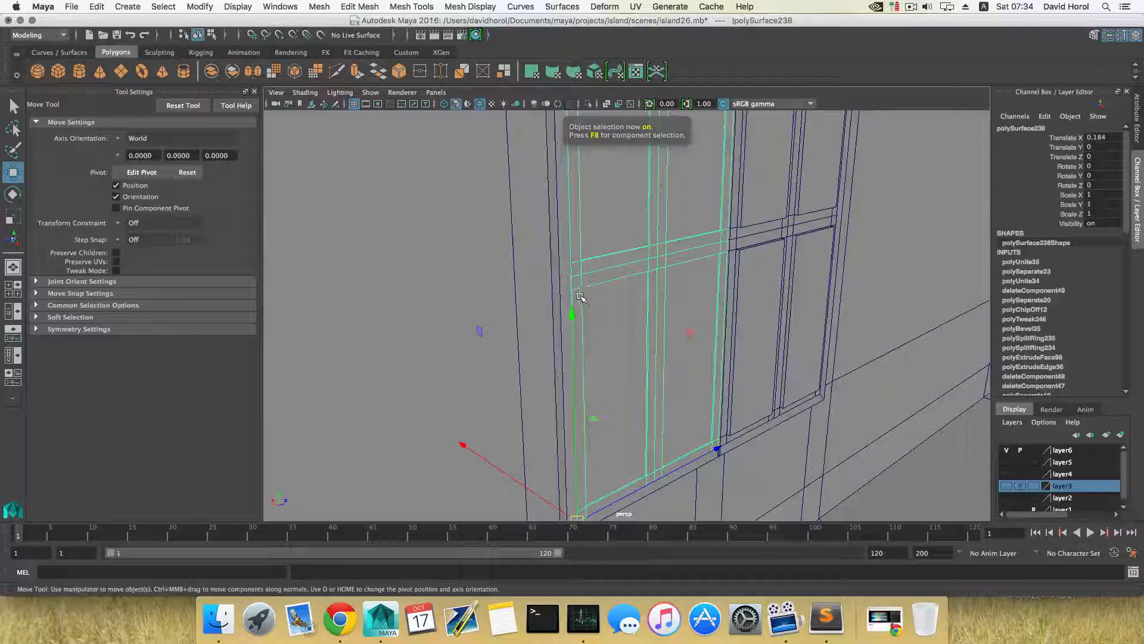
pyautogui.press('d')
pyautogui.click(572, 277)
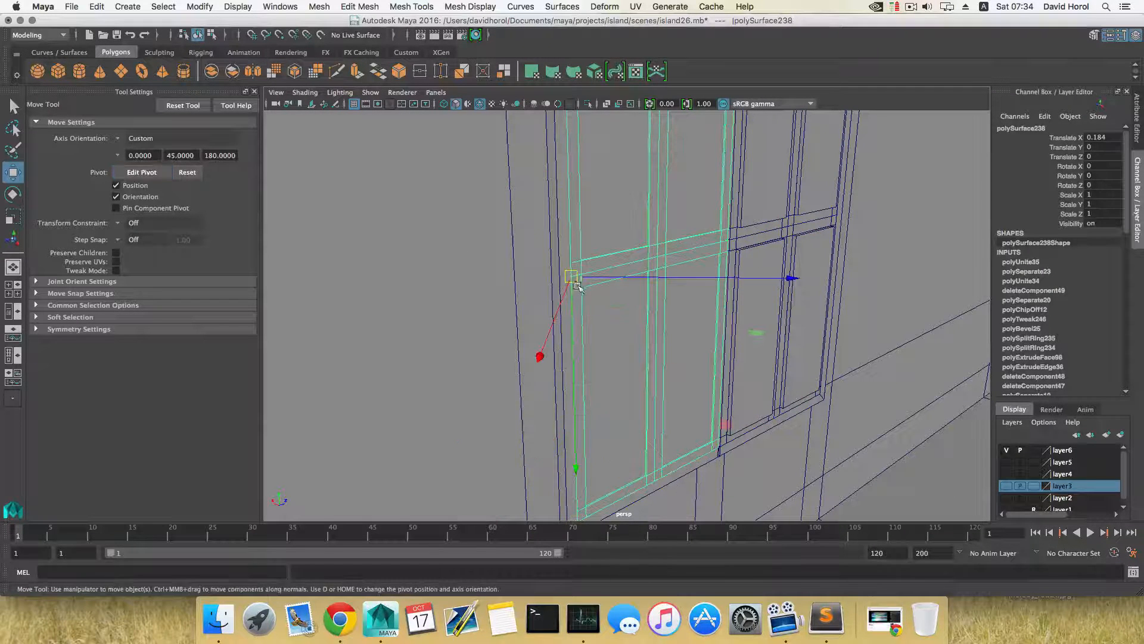
# Swing the sash open about its vertical hinge axis to a Rotate Y of about -132.
pyautogui.press('r')
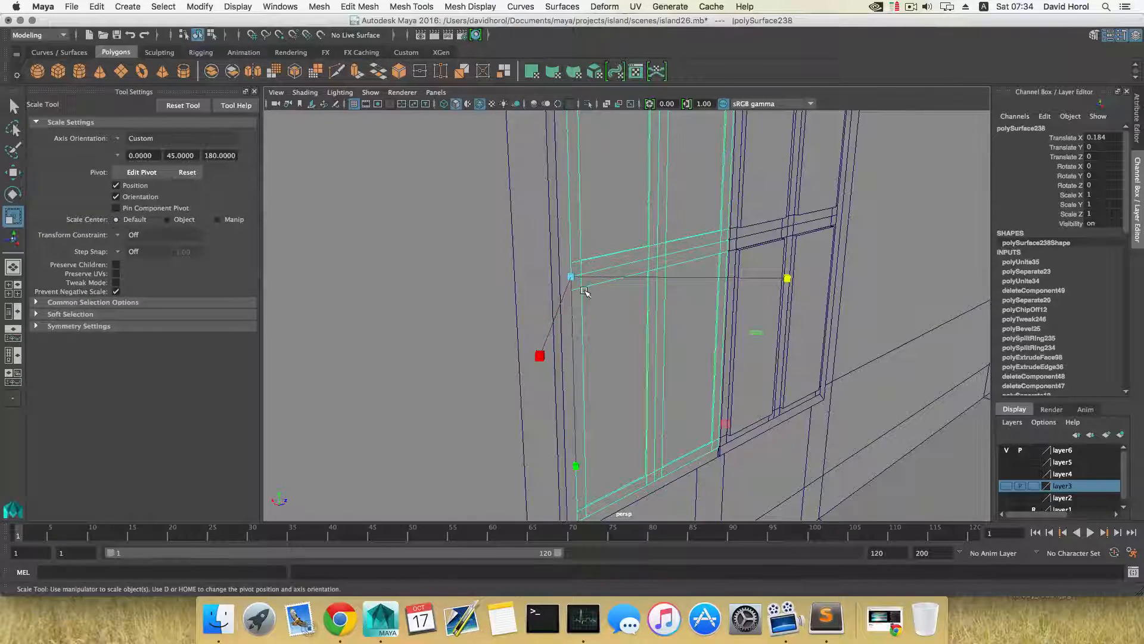
pyautogui.press('e')
pyautogui.moveTo(598, 354)
pyautogui.mouseDown()
pyautogui.moveTo(410, 344)
pyautogui.moveTo(634, 354)
pyautogui.moveTo(594, 354)
pyautogui.mouseUp()
# Examine the opened sash at its hinge edge up close and against the whole house from several angles.
pyautogui.scroll(-5, 693, 348)
pyautogui.keyDown('alt'); pyautogui.moveTo(567, 344); pyautogui.dragTo(679, 378); pyautogui.keyUp('alt')
pyautogui.keyDown('alt'); pyautogui.moveTo(679, 378); pyautogui.dragTo(643, 344, button='right'); pyautogui.keyUp('alt')
pyautogui.keyDown('alt'); pyautogui.moveTo(621, 326); pyautogui.dragTo(555, 289); pyautogui.keyUp('alt')
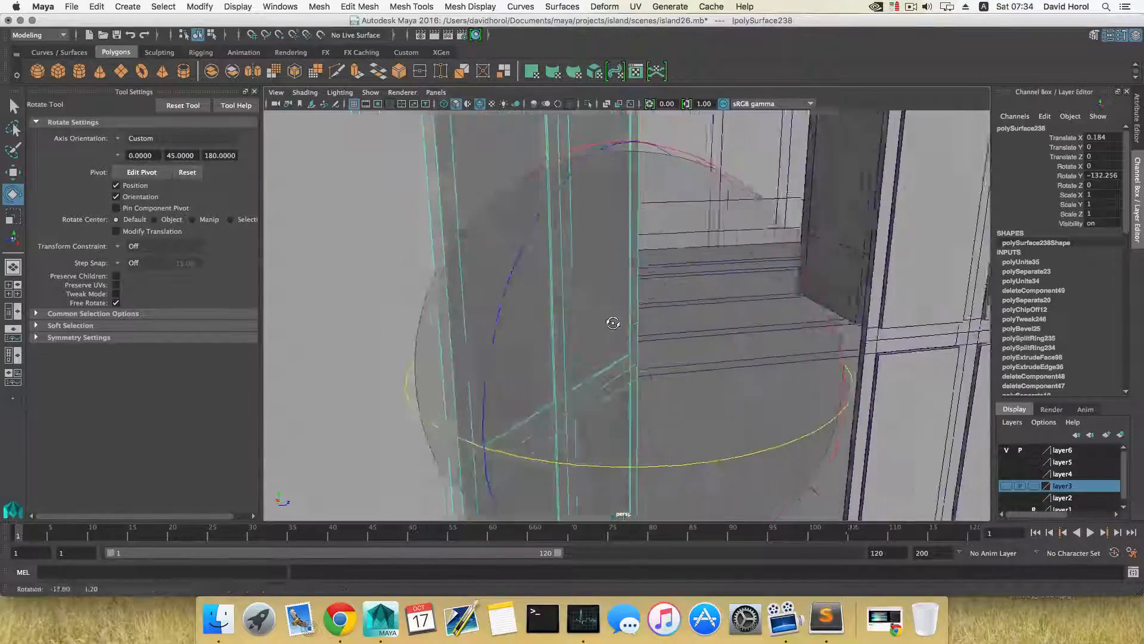
pyautogui.keyDown('alt'); pyautogui.moveTo(613, 323); pyautogui.dragTo(589, 341); pyautogui.keyUp('alt')
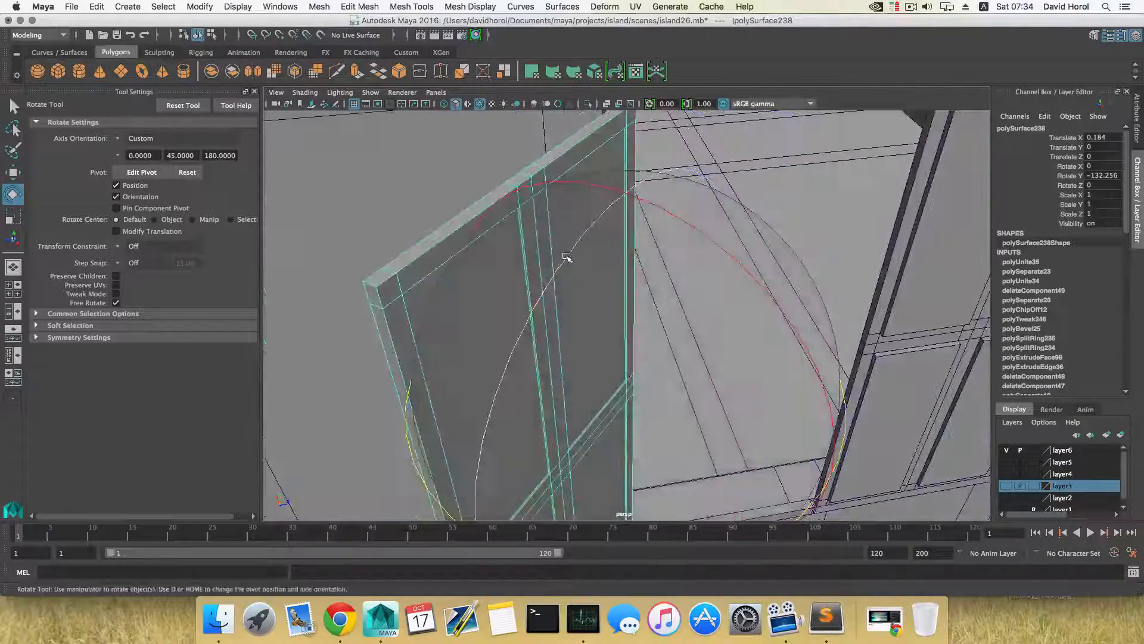
pyautogui.click(575, 257)
pyautogui.press('F8')
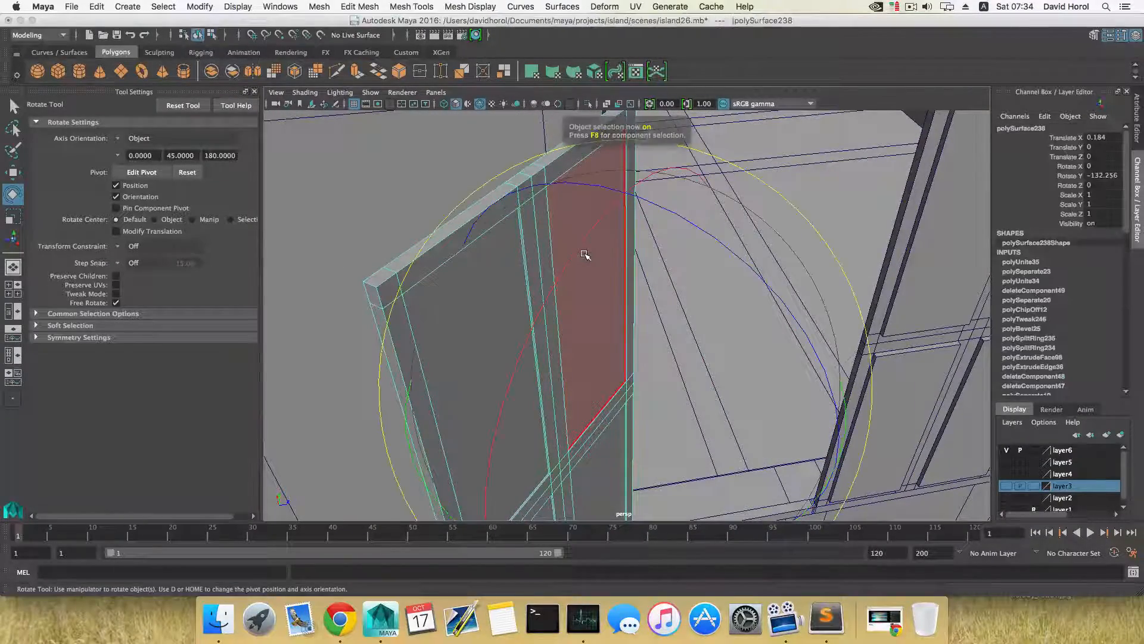
pyautogui.scroll(-10, 651, 304)
pyautogui.keyDown('alt'); pyautogui.moveTo(651, 304); pyautogui.dragTo(713, 279); pyautogui.keyUp('alt')
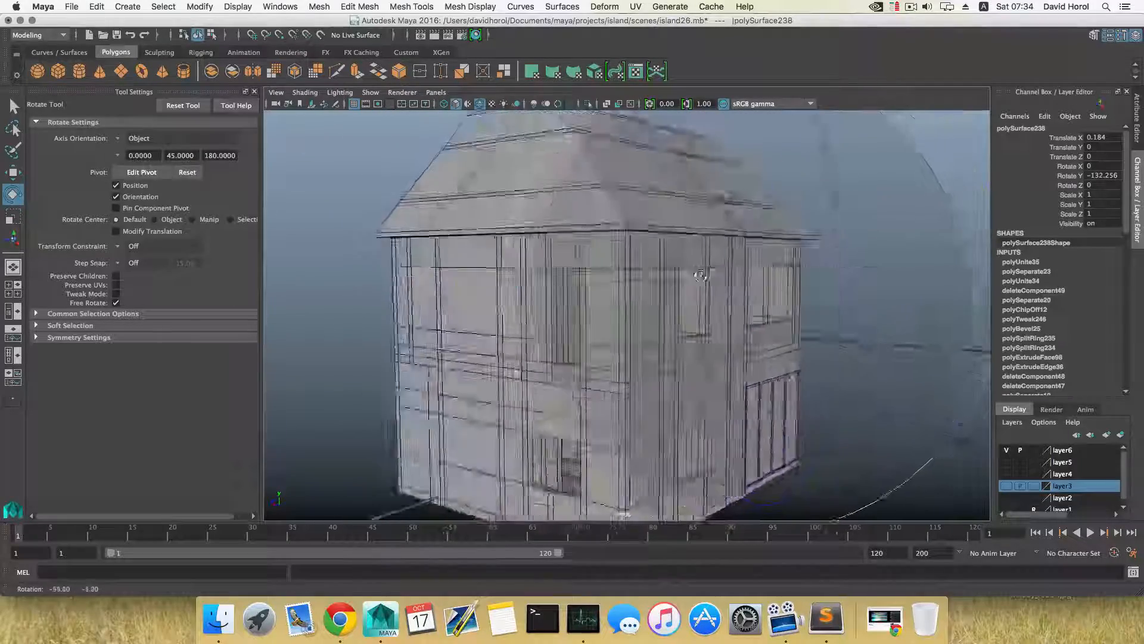
pyautogui.scroll(5, 670, 236)
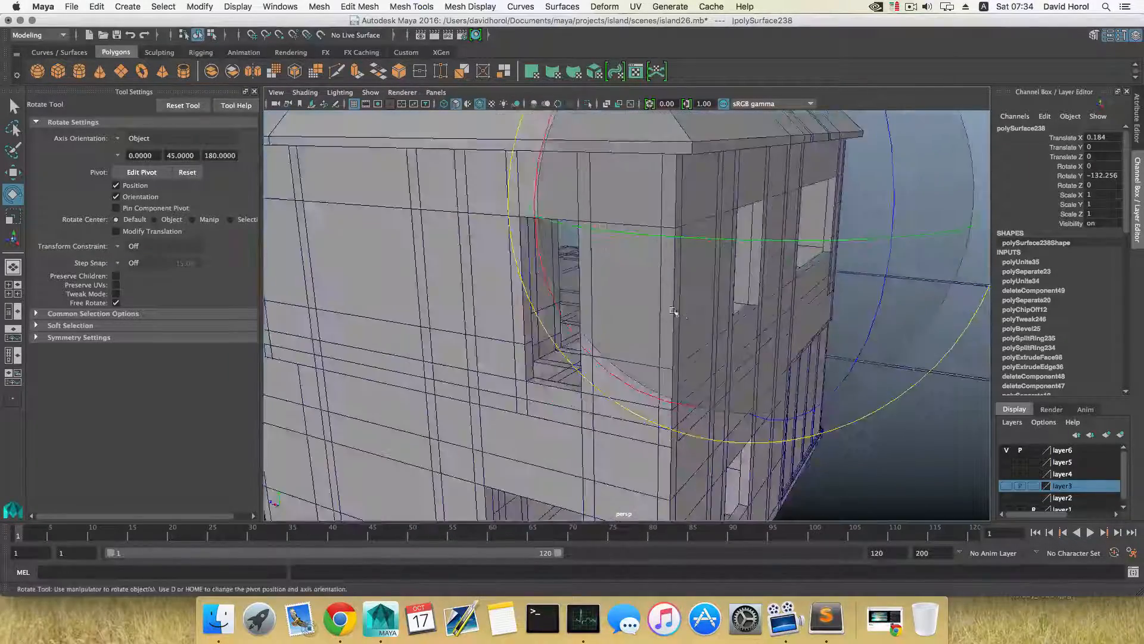
pyautogui.keyDown('alt'); pyautogui.moveTo(617, 275); pyautogui.dragTo(524, 203); pyautogui.keyUp('alt')
pyautogui.press('F8')
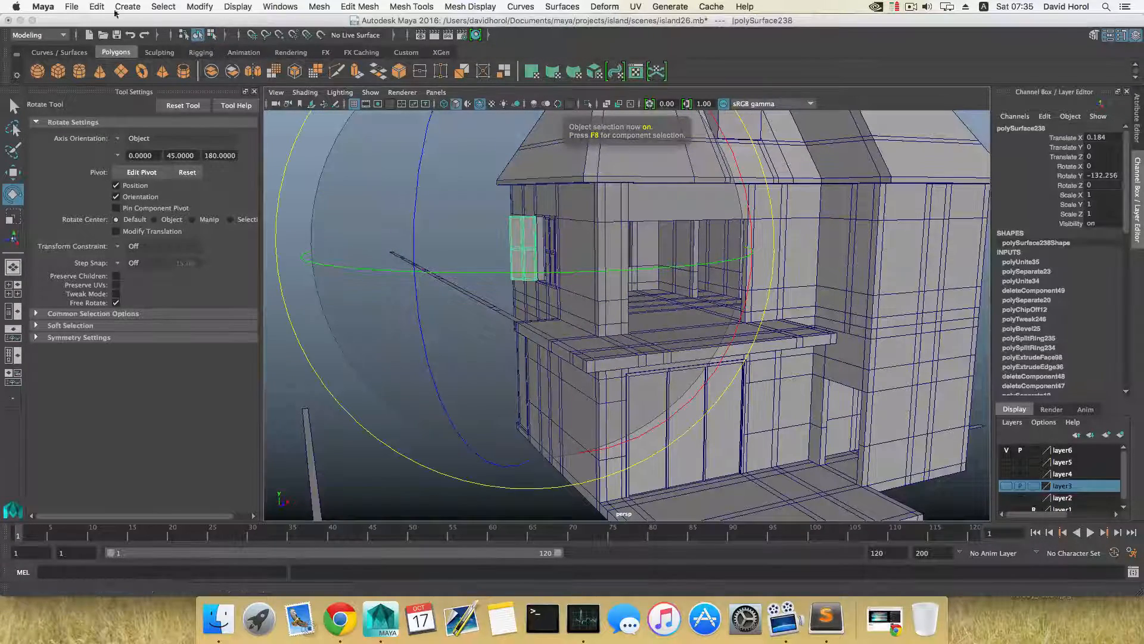
# Save the scene under the new name island27.mb in the project's scenes folder.
pyautogui.click(72, 7)
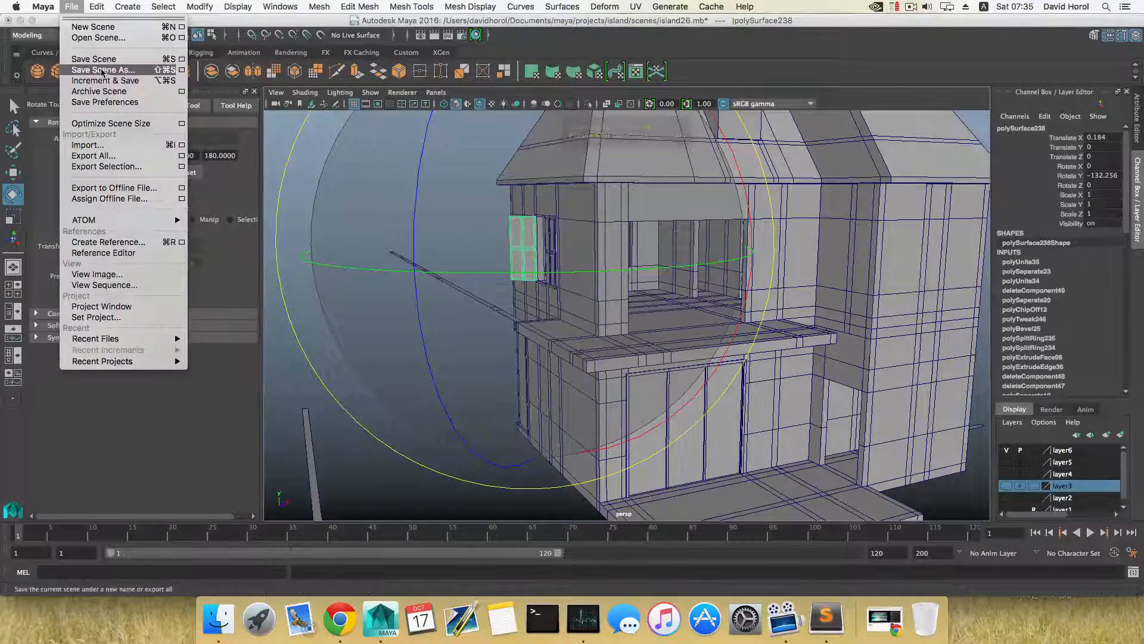
pyautogui.click(103, 69)
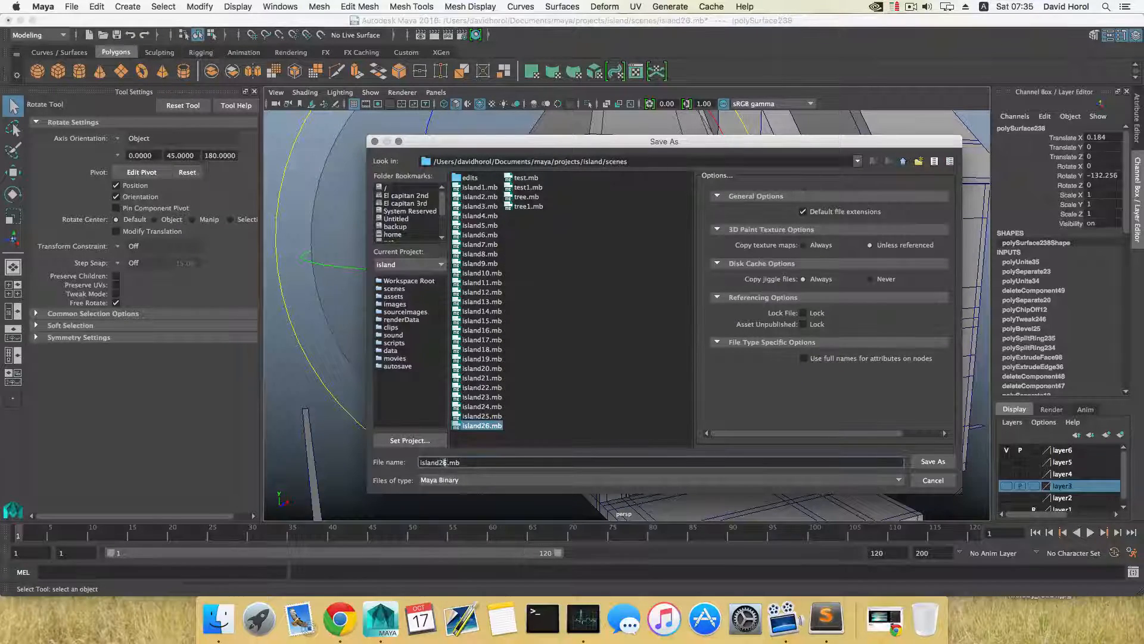
pyautogui.click(943, 459)
pyautogui.scroll(-4, 668, 363)
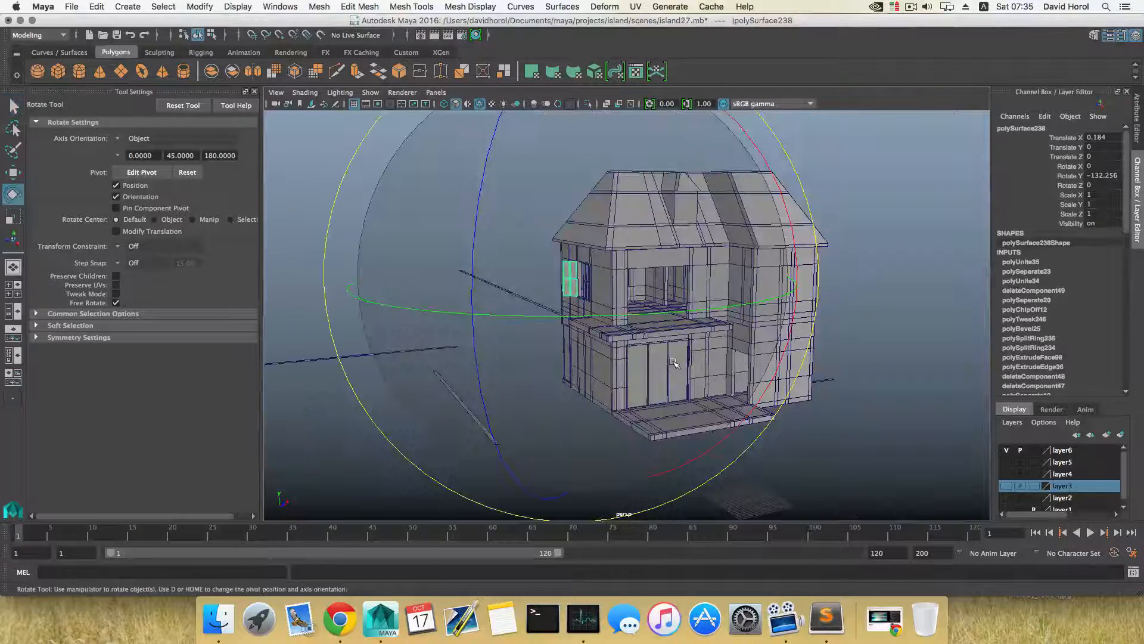
pyautogui.press('F8')
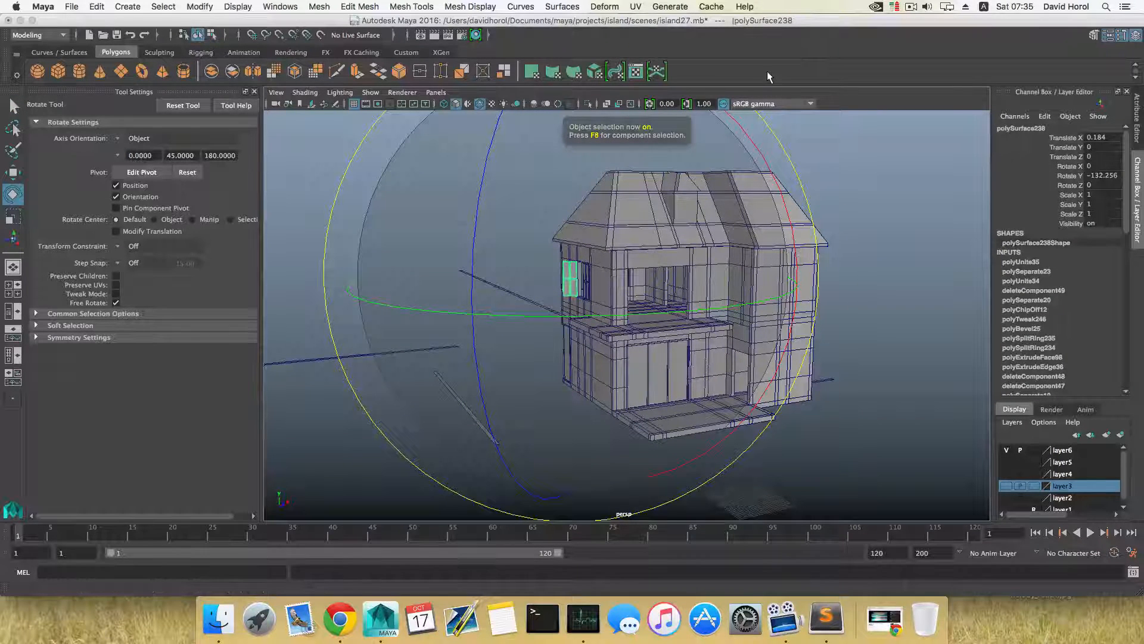